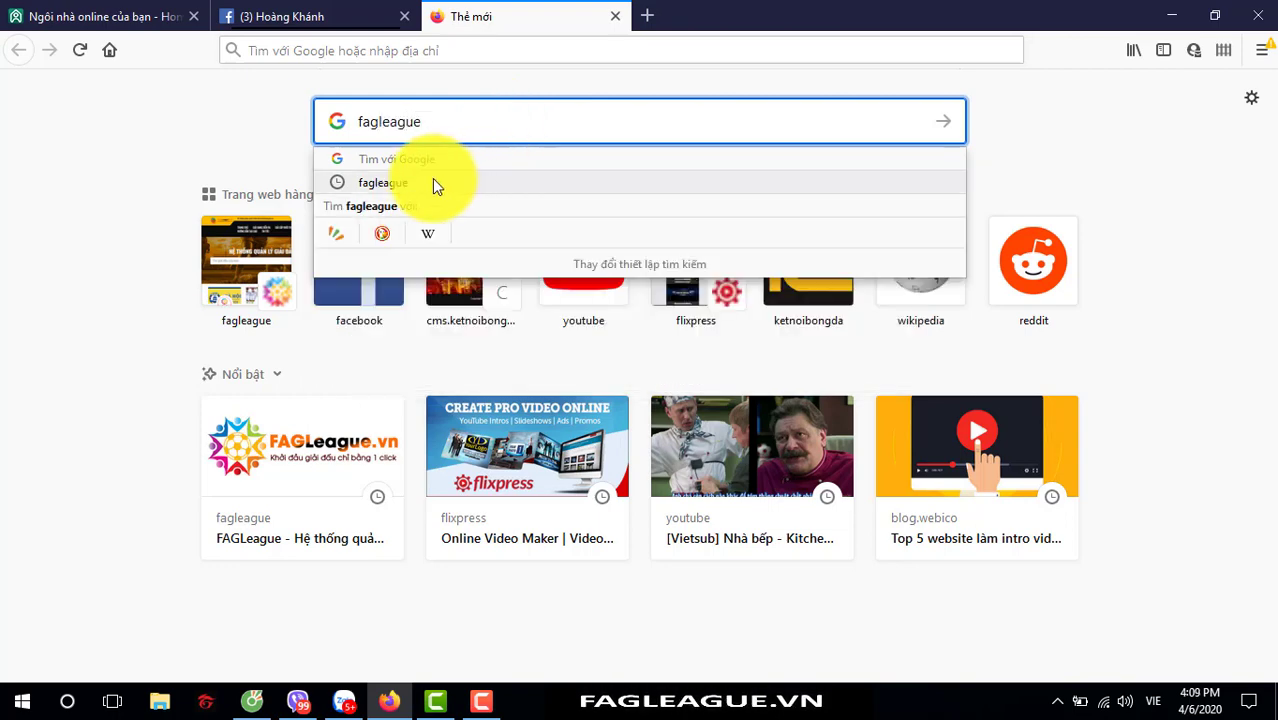
- Open the fagleague website and log out of the current account
click(436, 180)
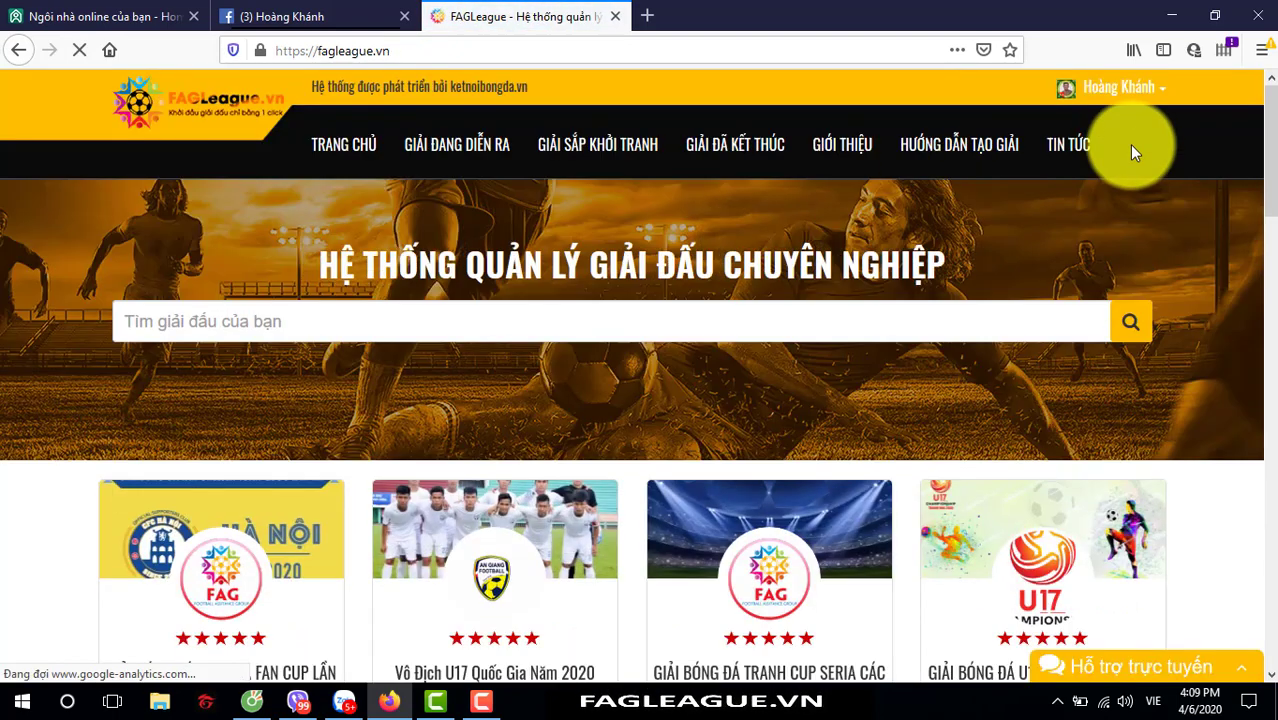
click(1155, 88)
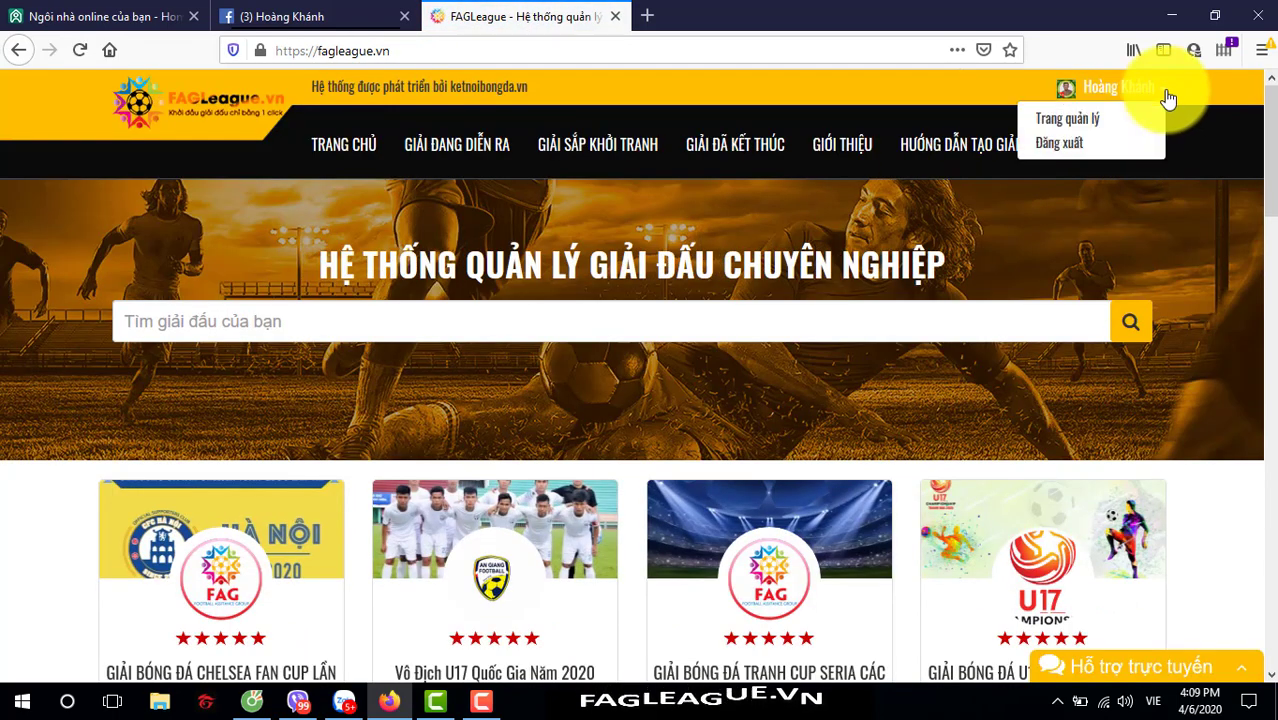
click(1072, 146)
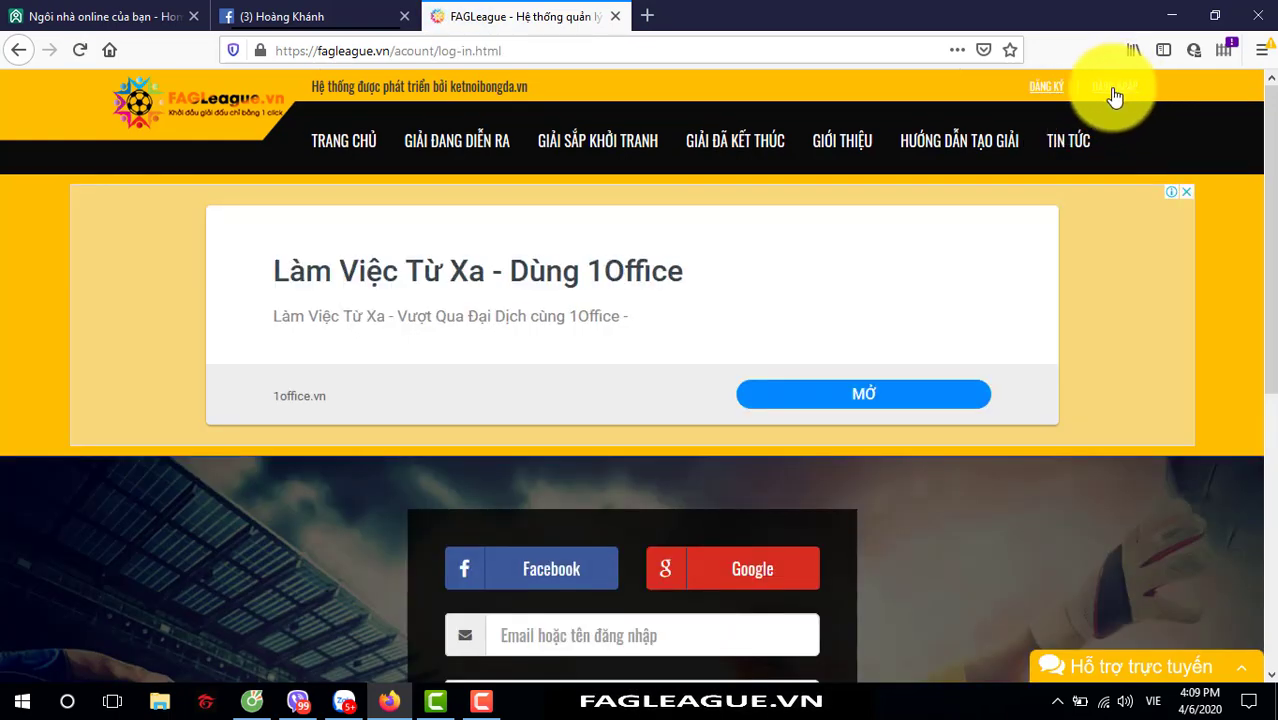
- Sign in to the site with Facebook and look over the account menu options
click(529, 578)
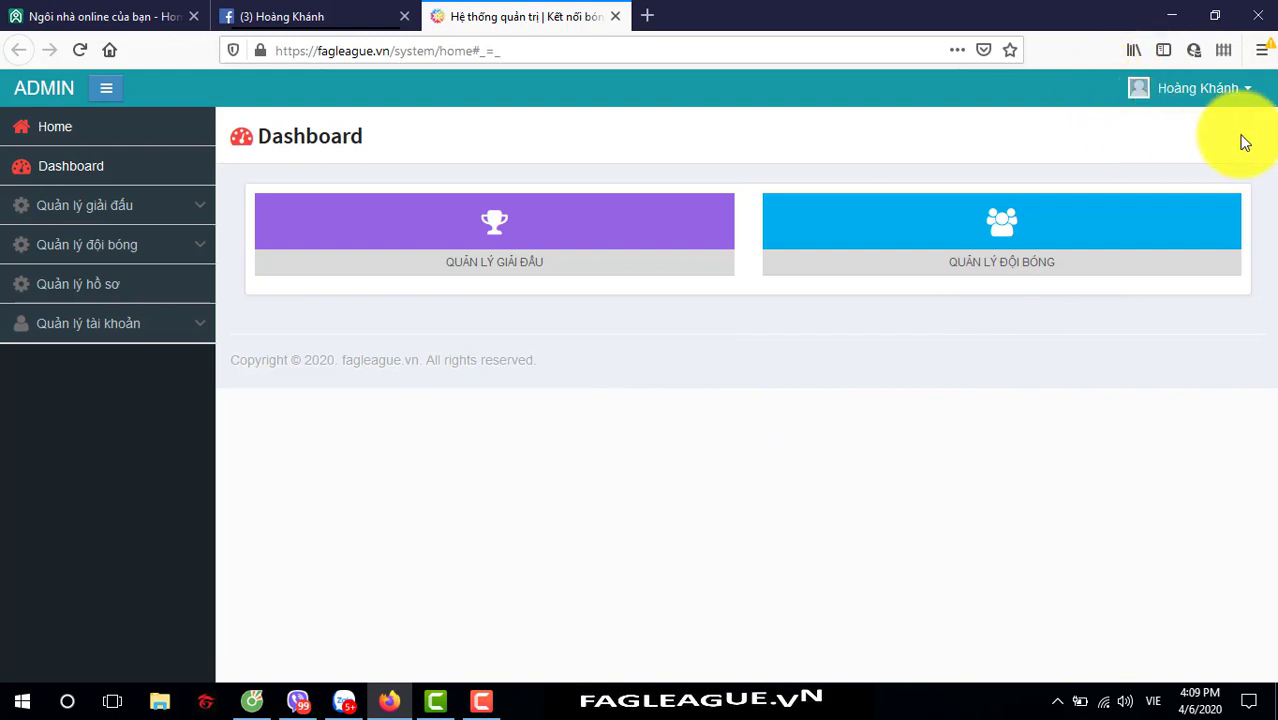
click(1252, 91)
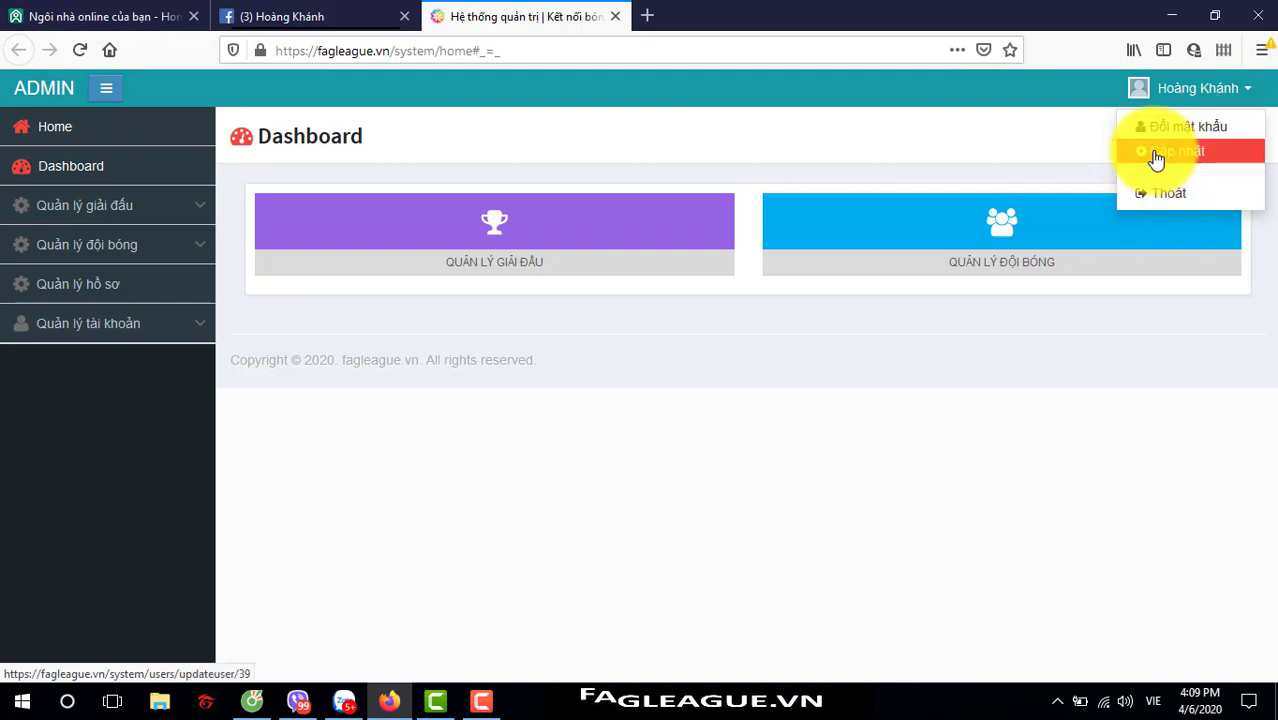
click(877, 136)
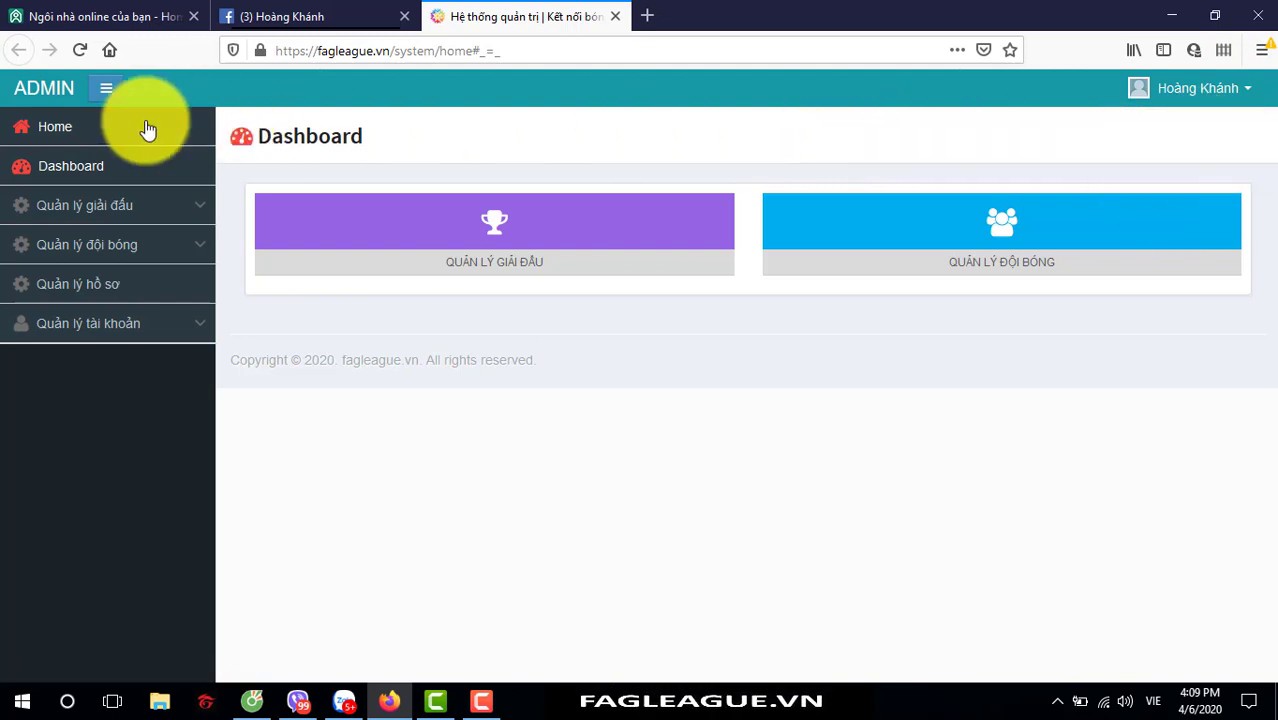
- View the public home page from the admin area and return to the management page through the account options
click(45, 132)
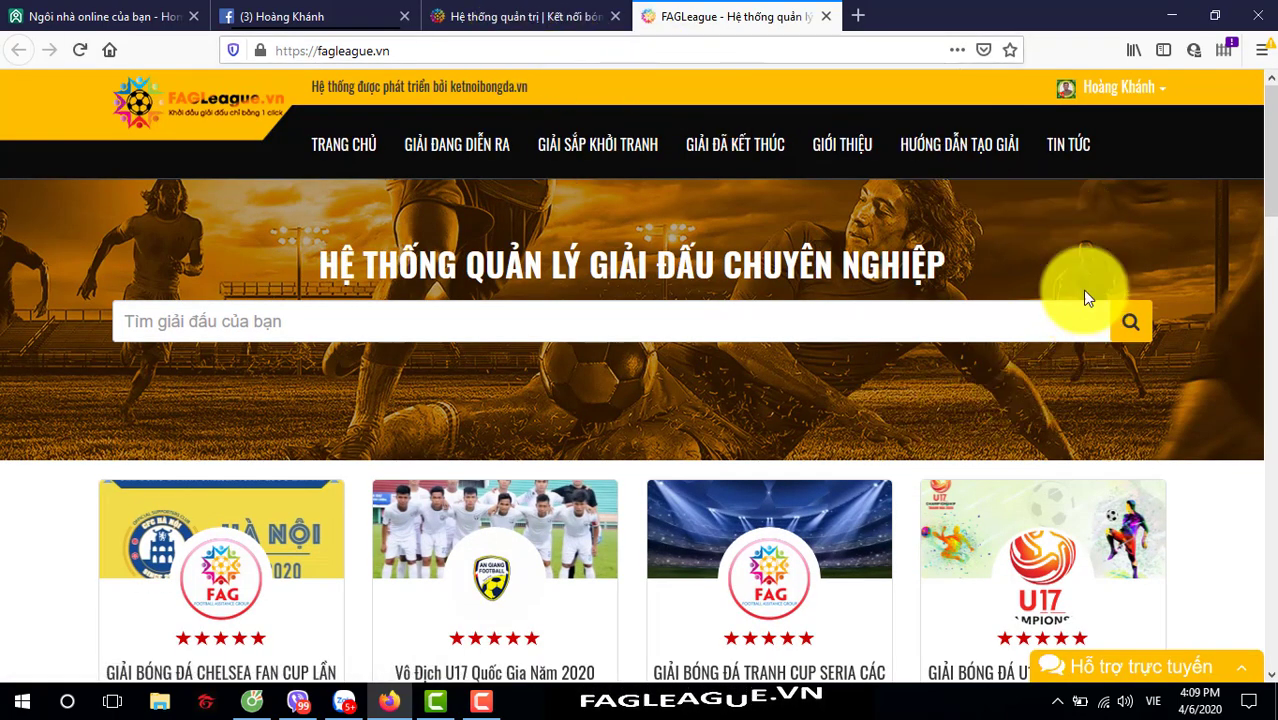
click(1168, 97)
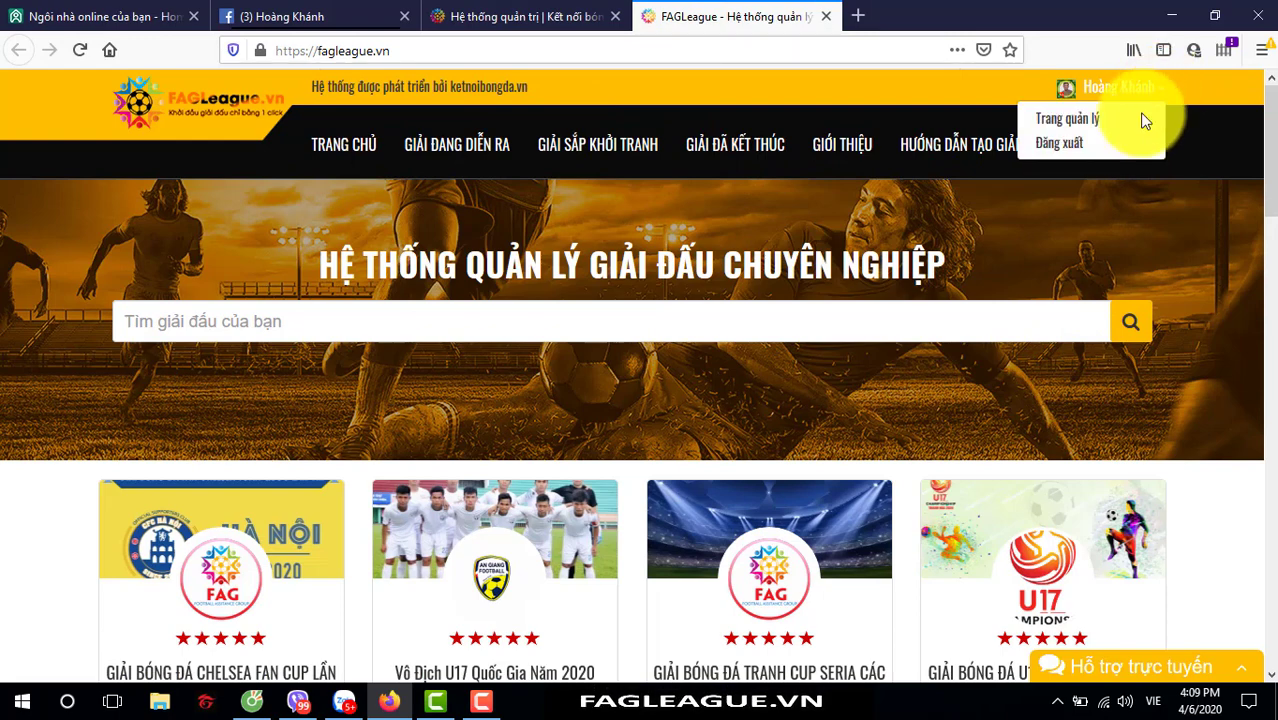
click(1084, 124)
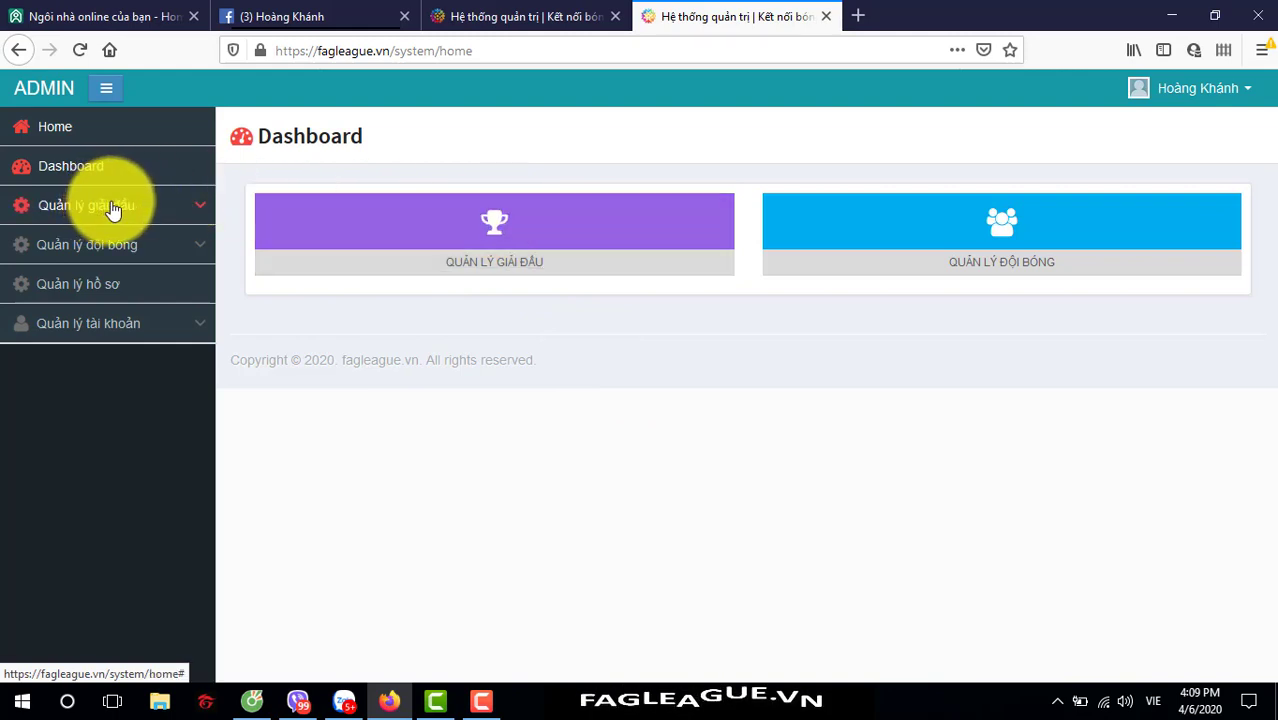
- Review the tournament and team management options and the profile list, ending on the Dashboard
click(201, 212)
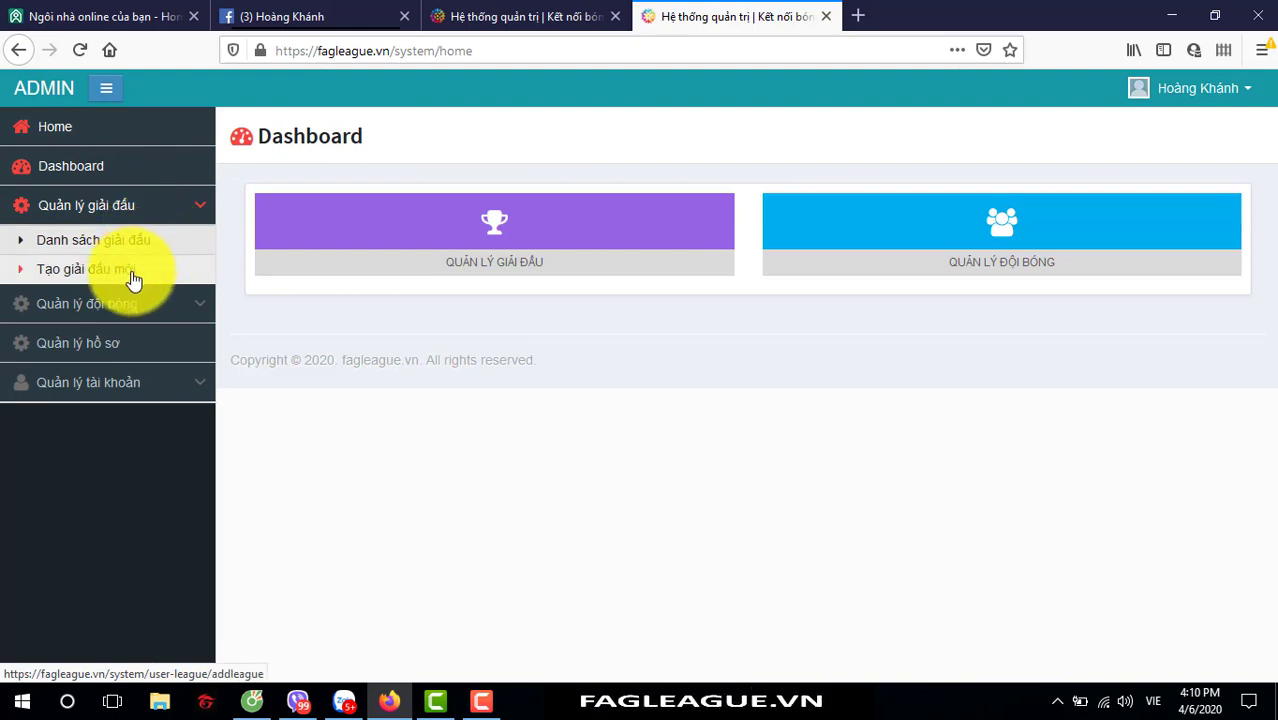
click(203, 315)
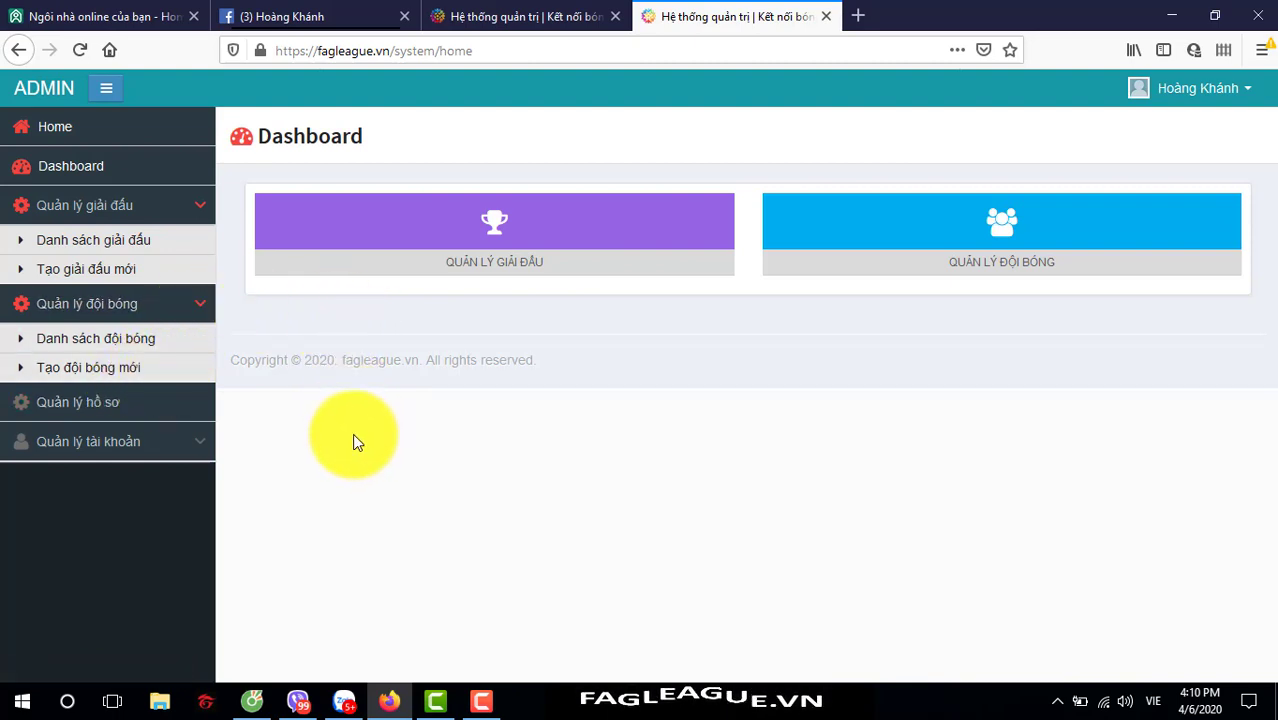
click(204, 406)
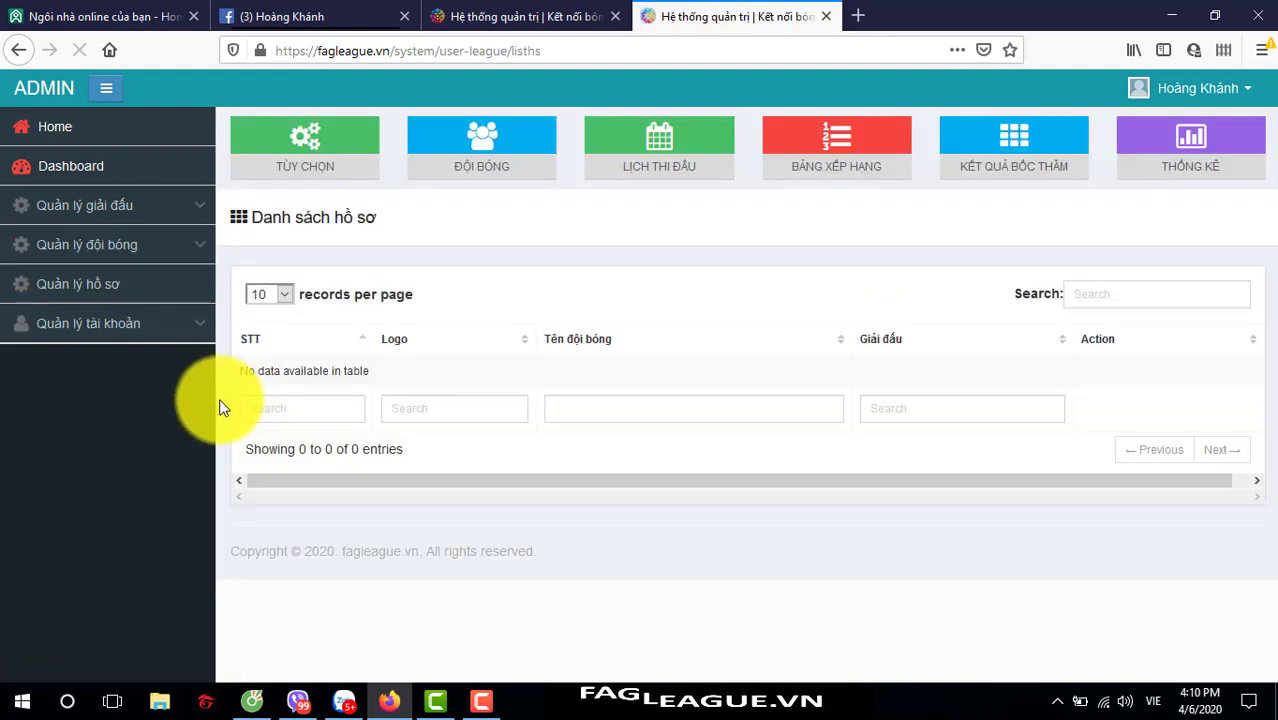
click(195, 208)
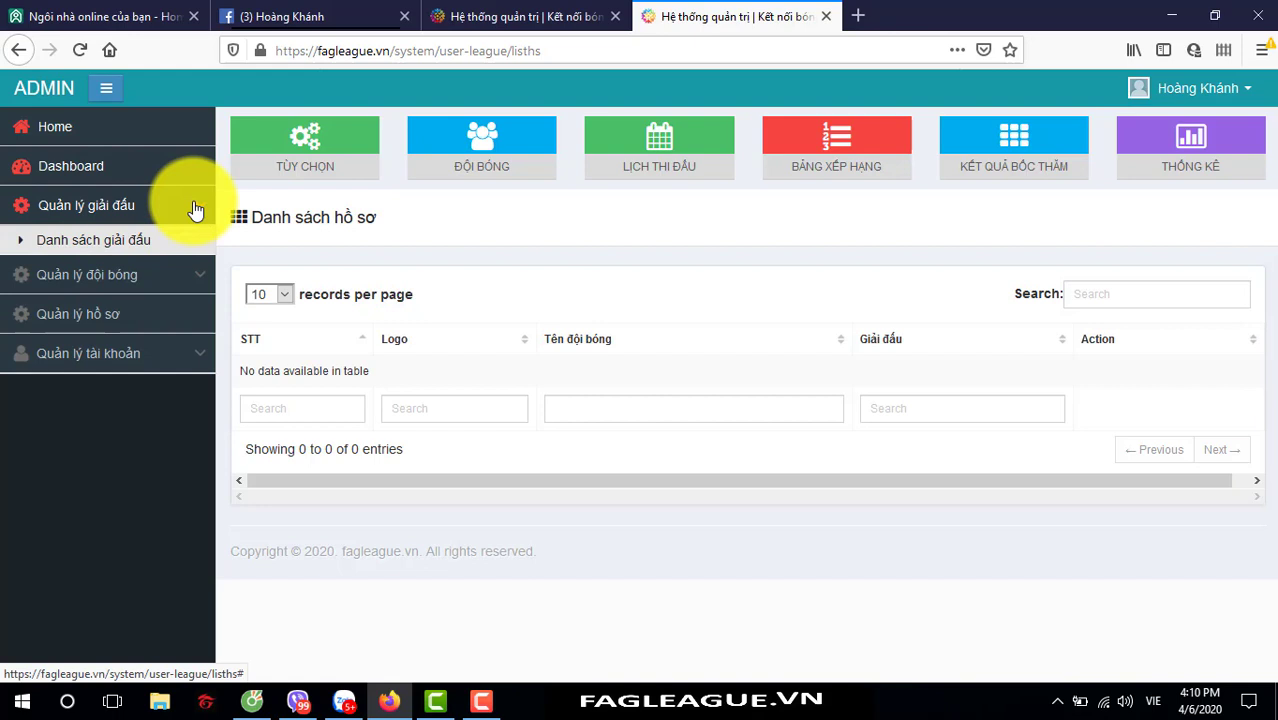
click(90, 170)
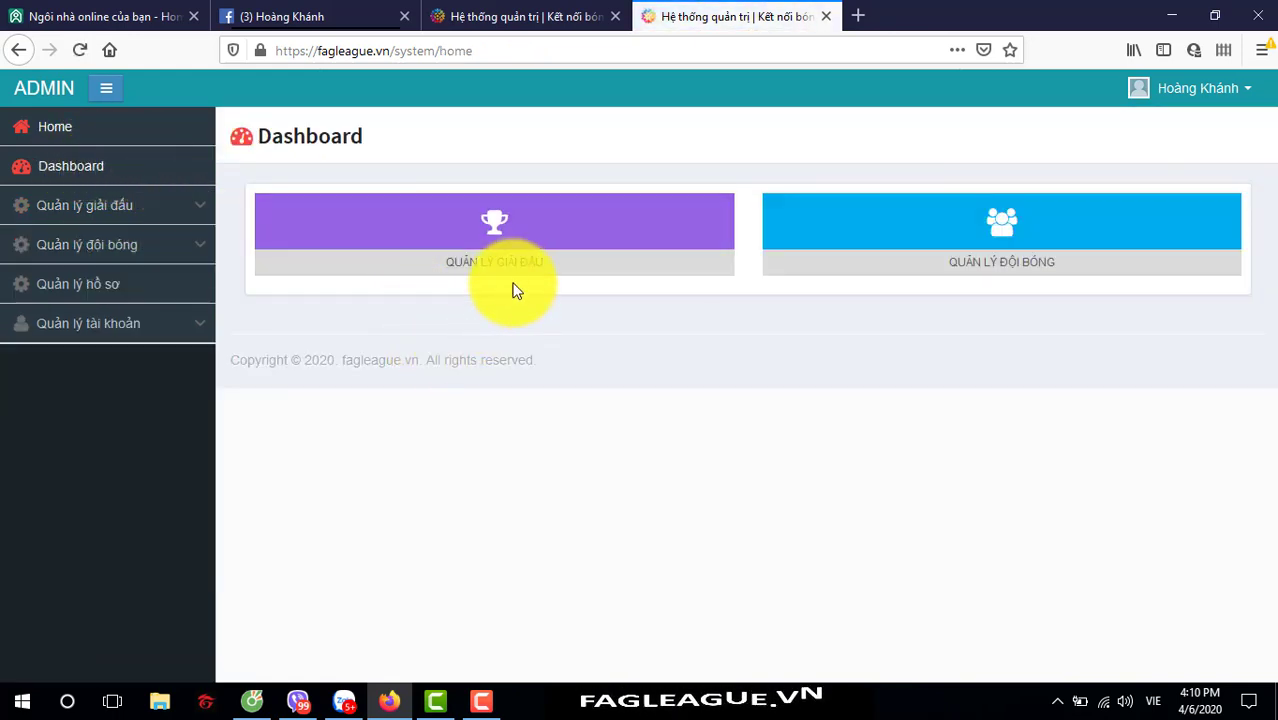
- Open the new tournament form and name the tournament "Giải bóng đá Fagleague.vn"
click(194, 209)
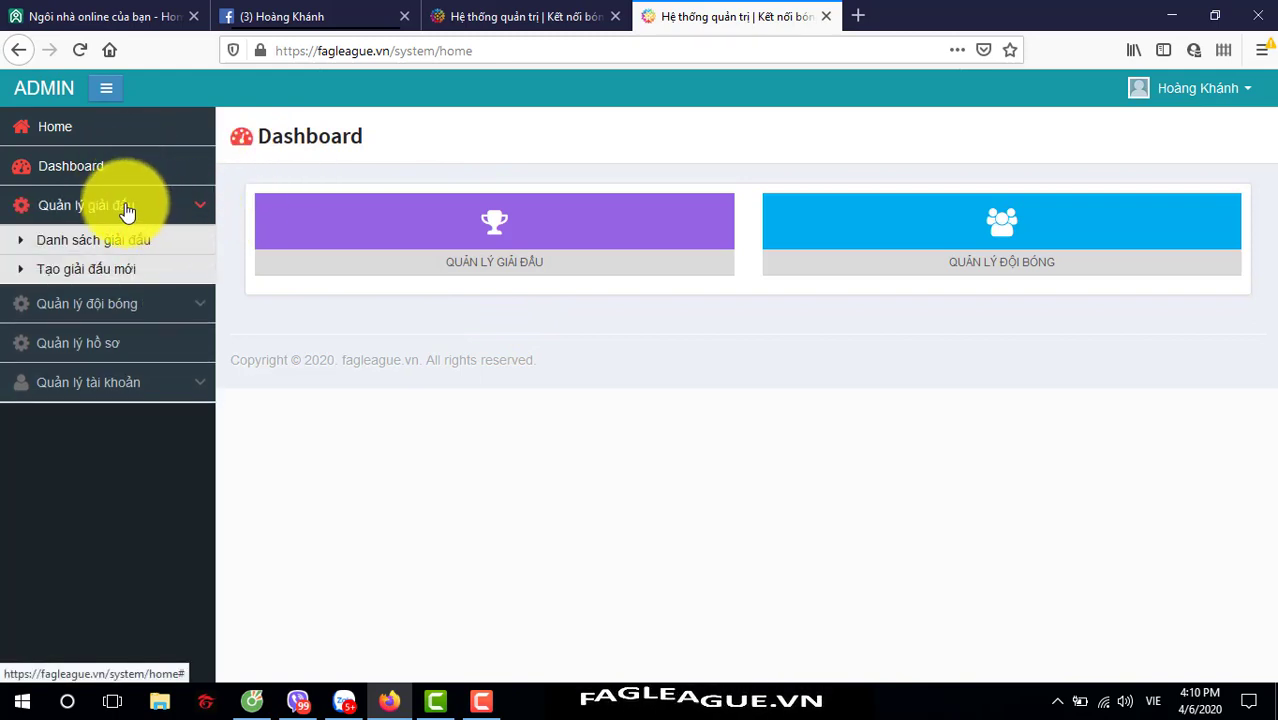
click(200, 308)
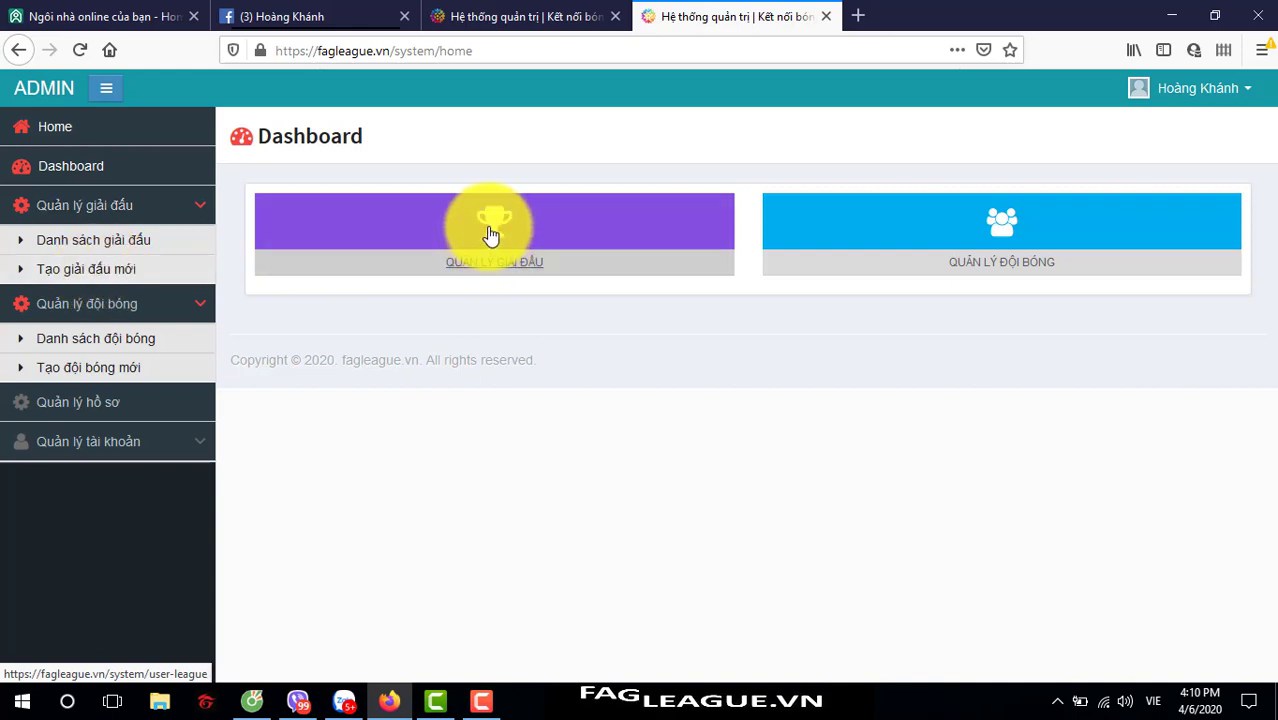
click(130, 270)
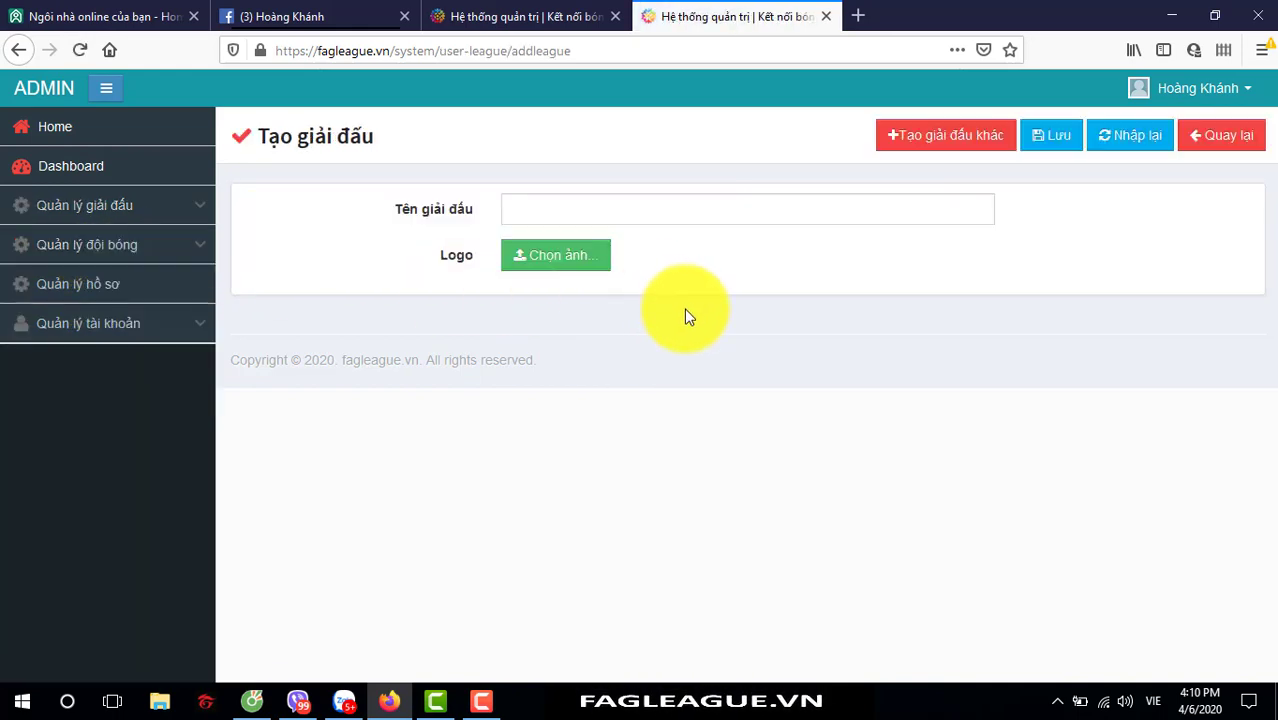
click(581, 209)
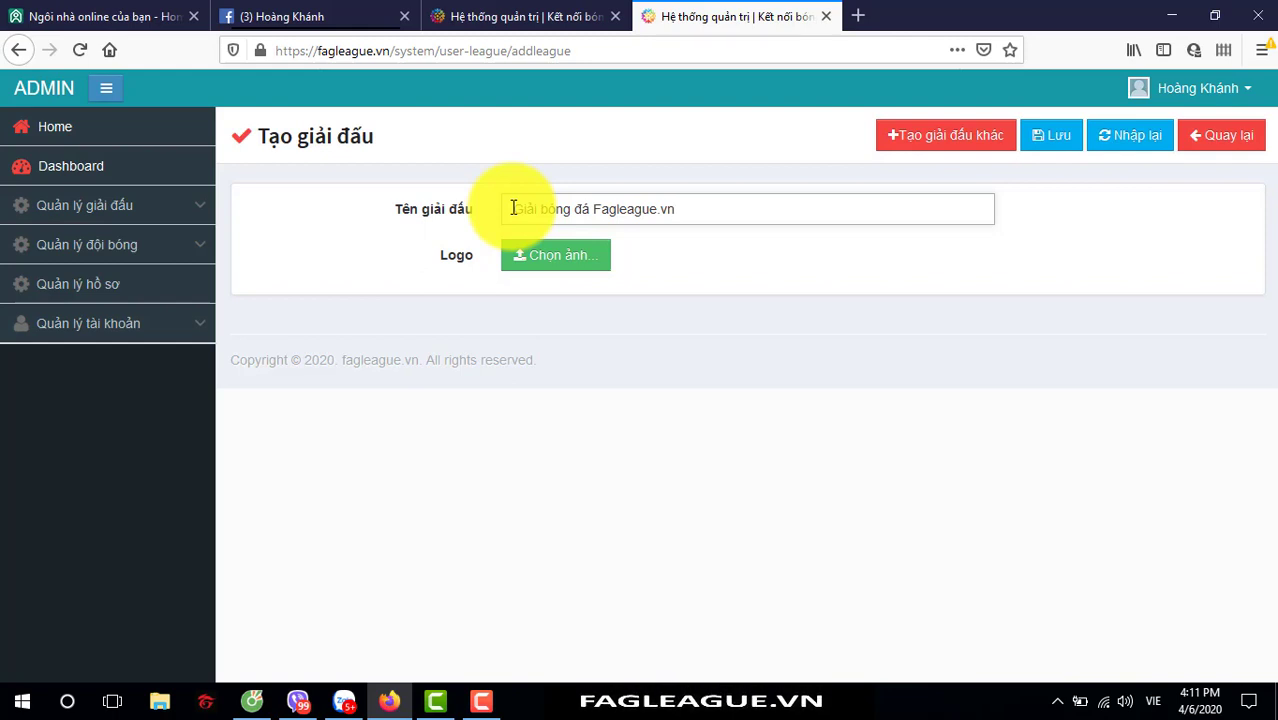
text(Giải bóng đá Fagleague.vn)
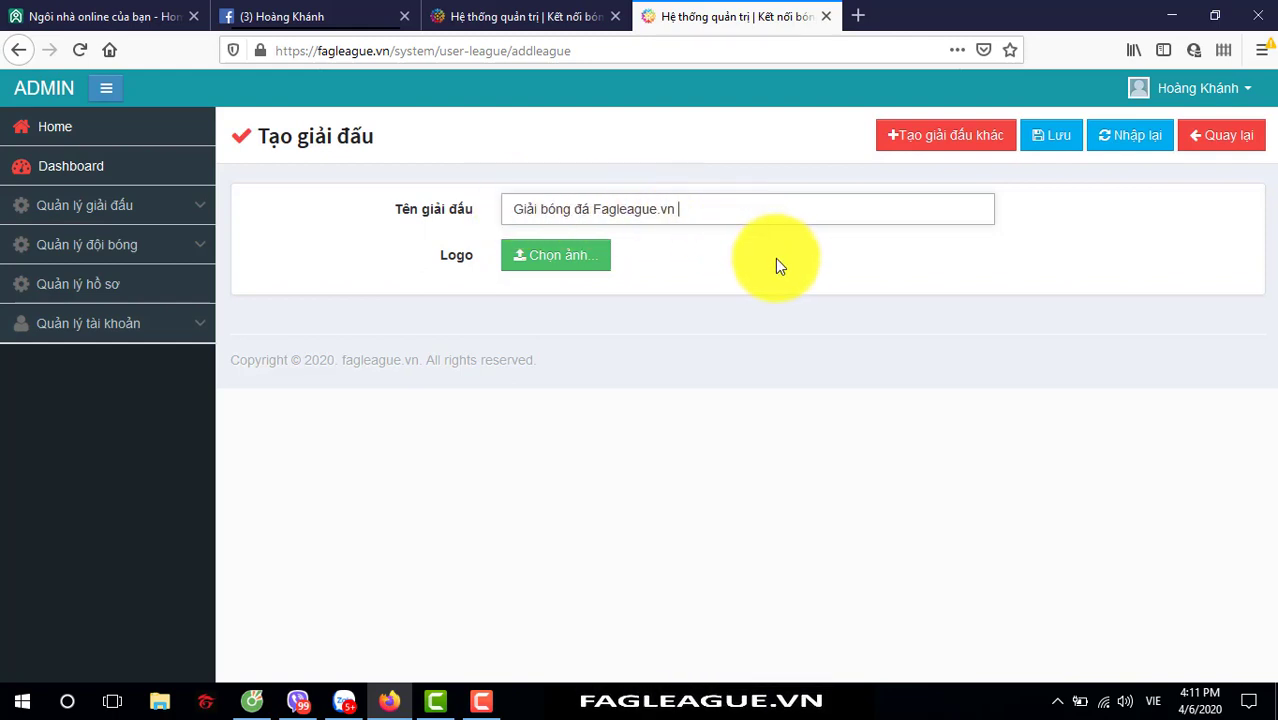
- Upload "logo FAG mới" from the Logo folder inside bong da > FAG as the tournament logo, and save the tournament
click(520, 258)
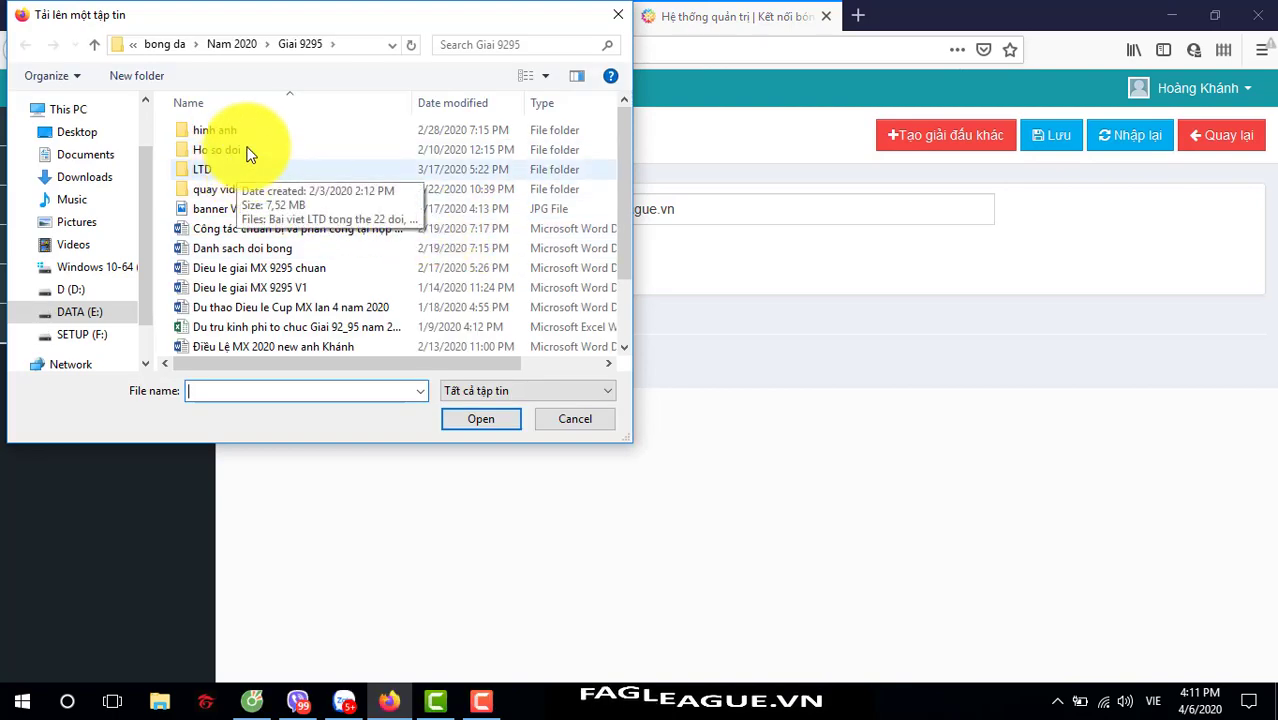
click(233, 44)
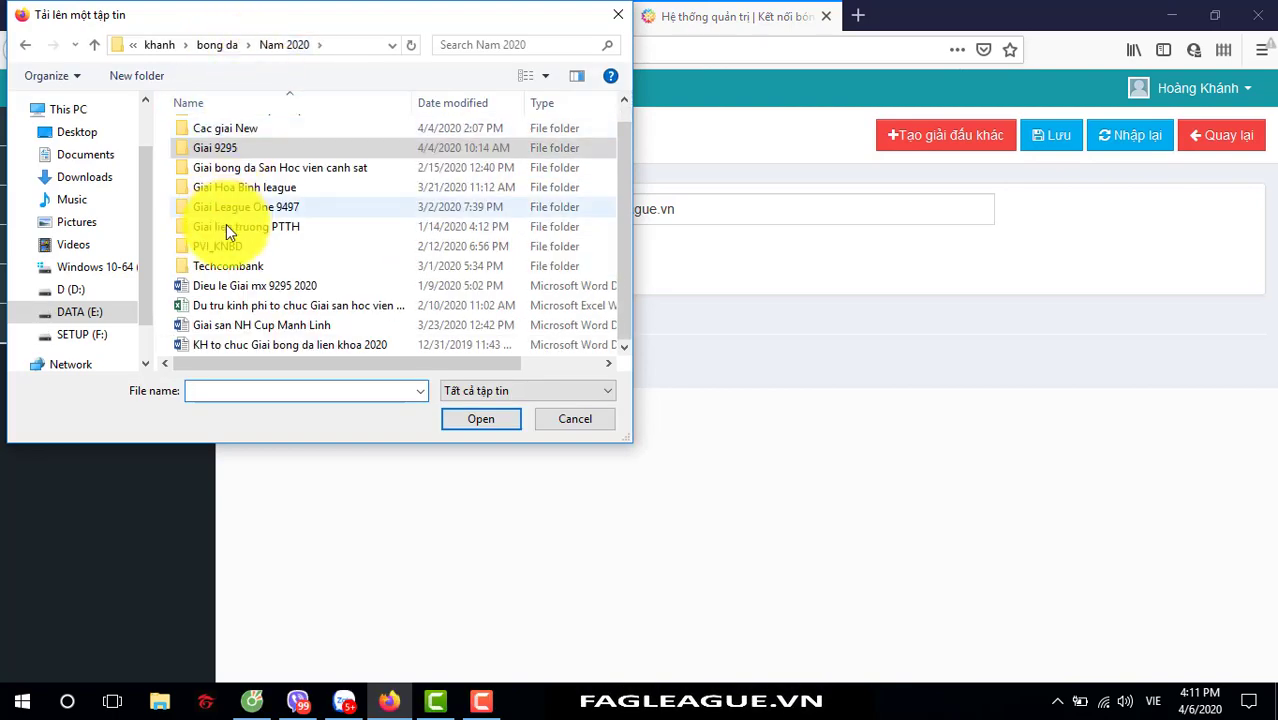
scroll(241, 129, up, 1)
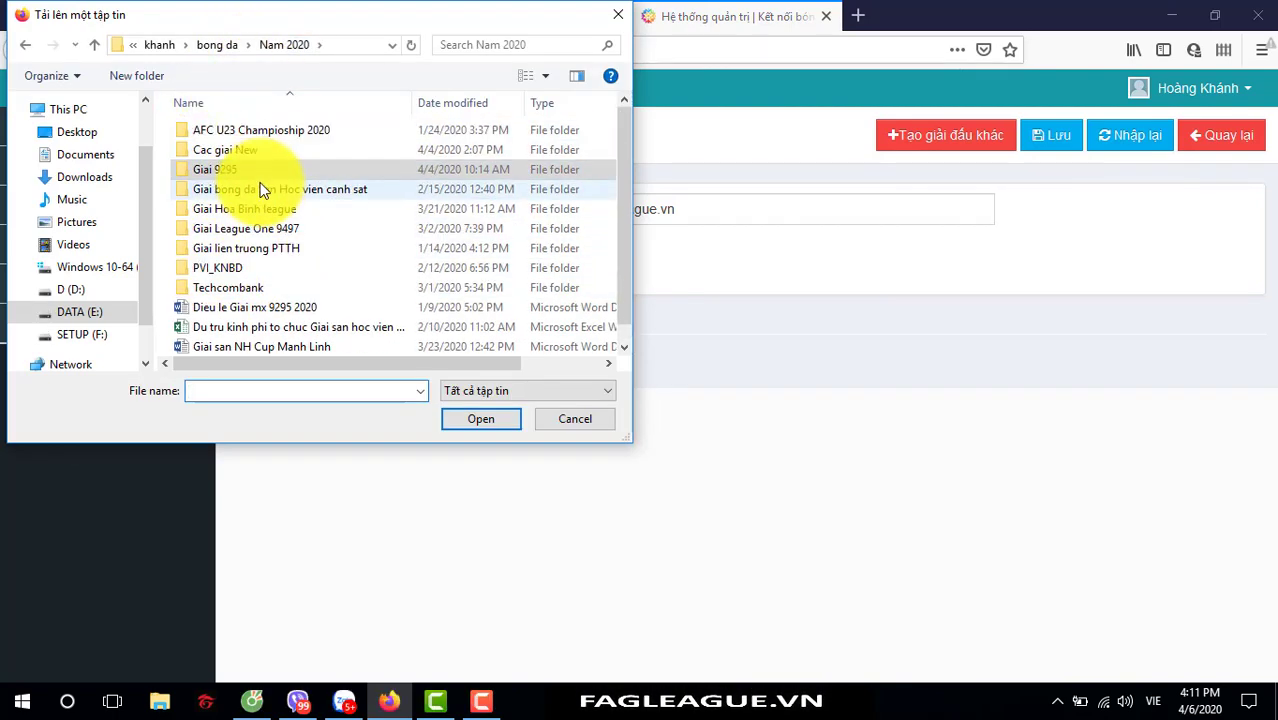
click(229, 44)
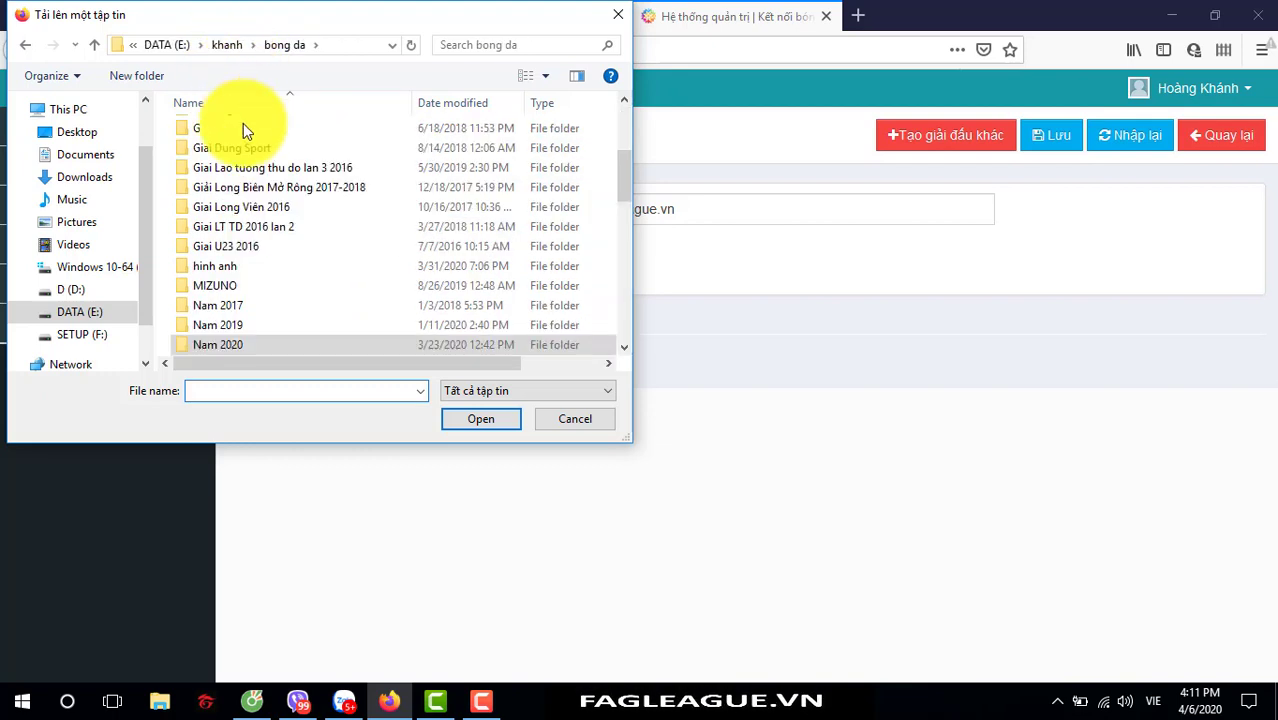
click(228, 44)
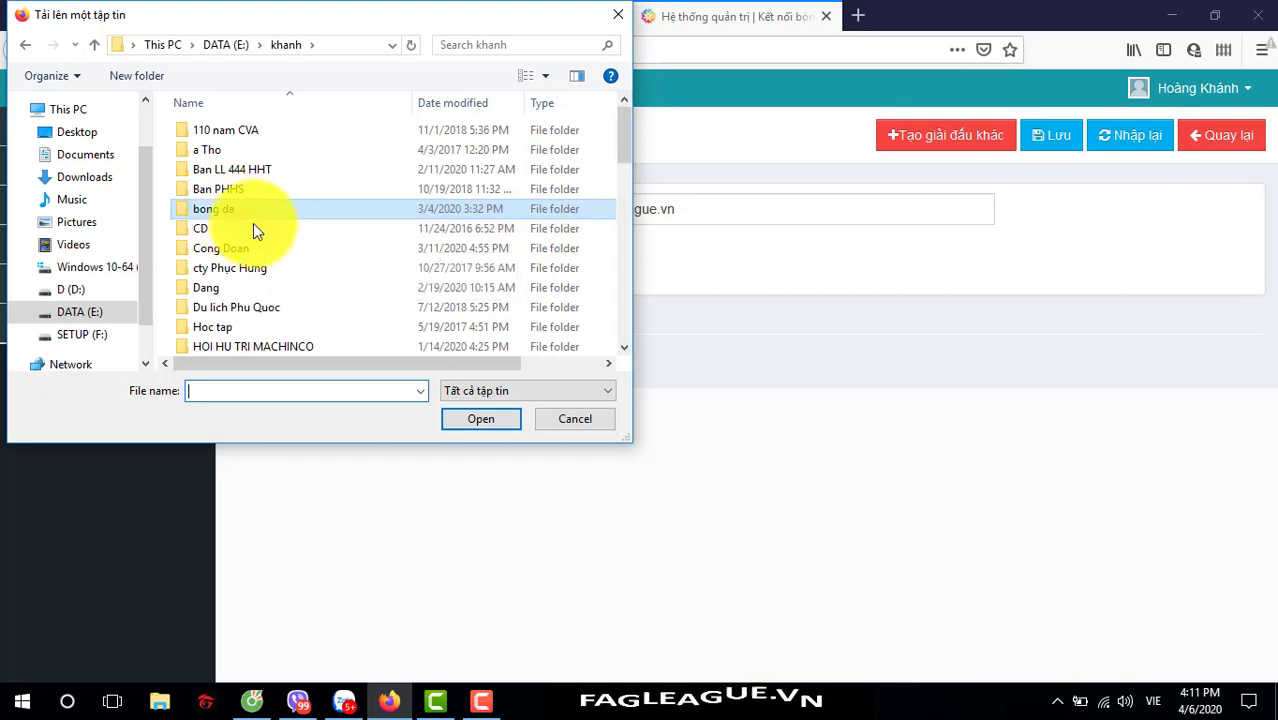
scroll(258, 228, down, 1)
scroll(262, 228, down, 3)
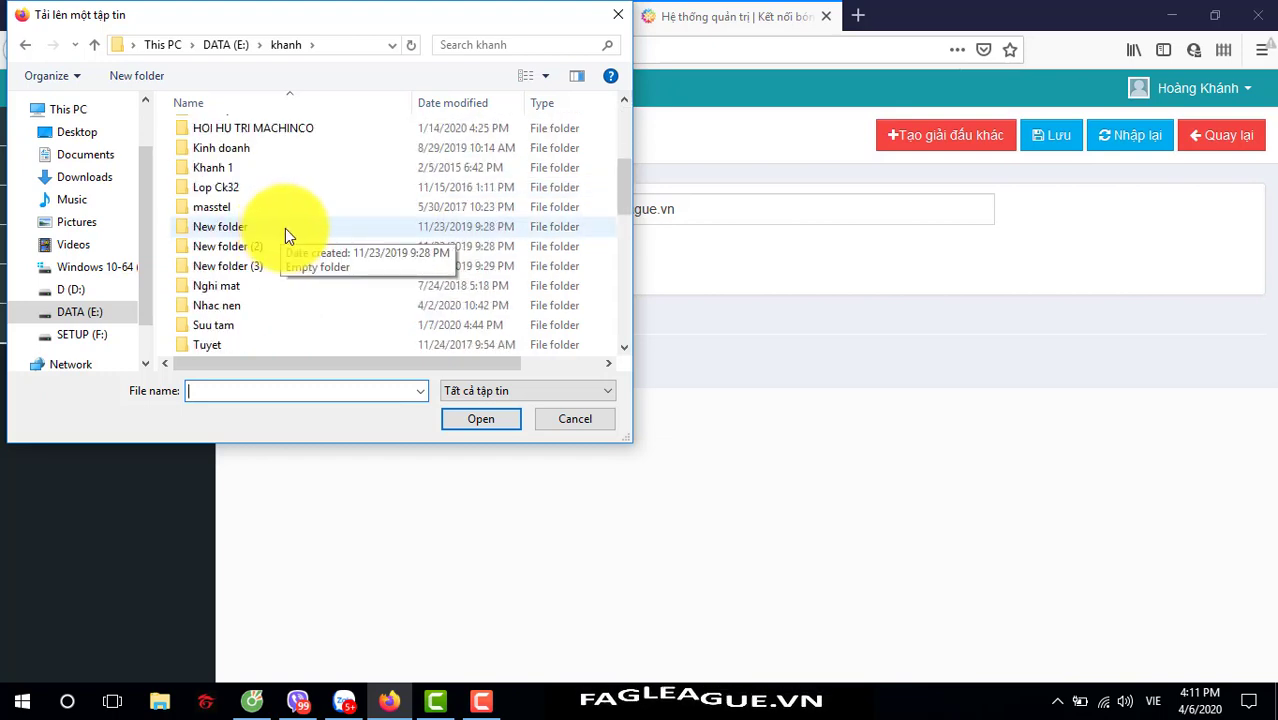
scroll(286, 228, up, 4)
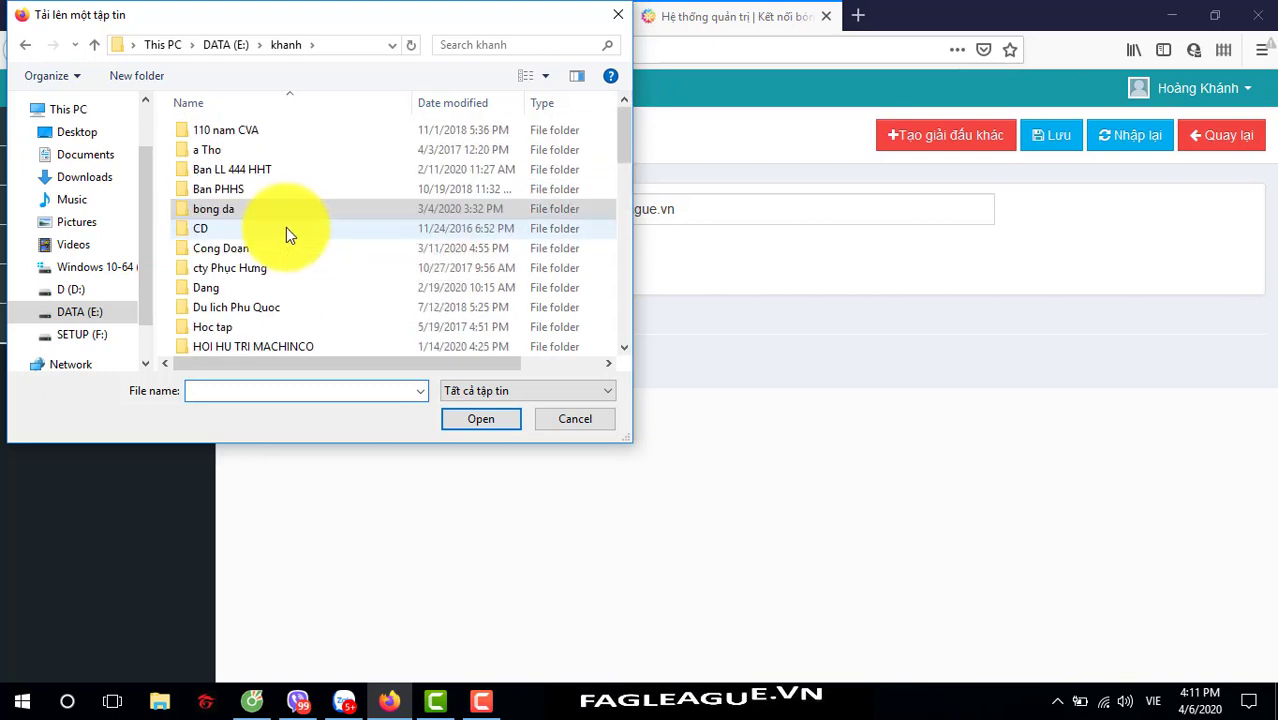
double_click(235, 211)
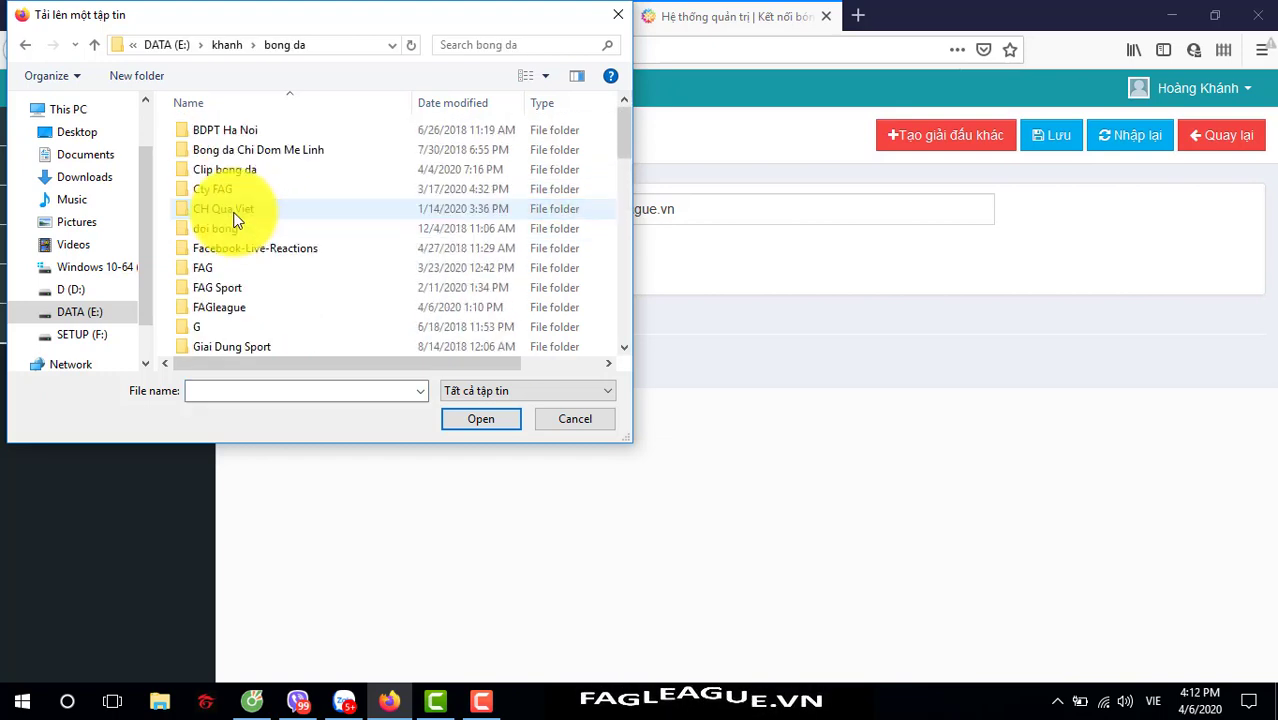
double_click(223, 266)
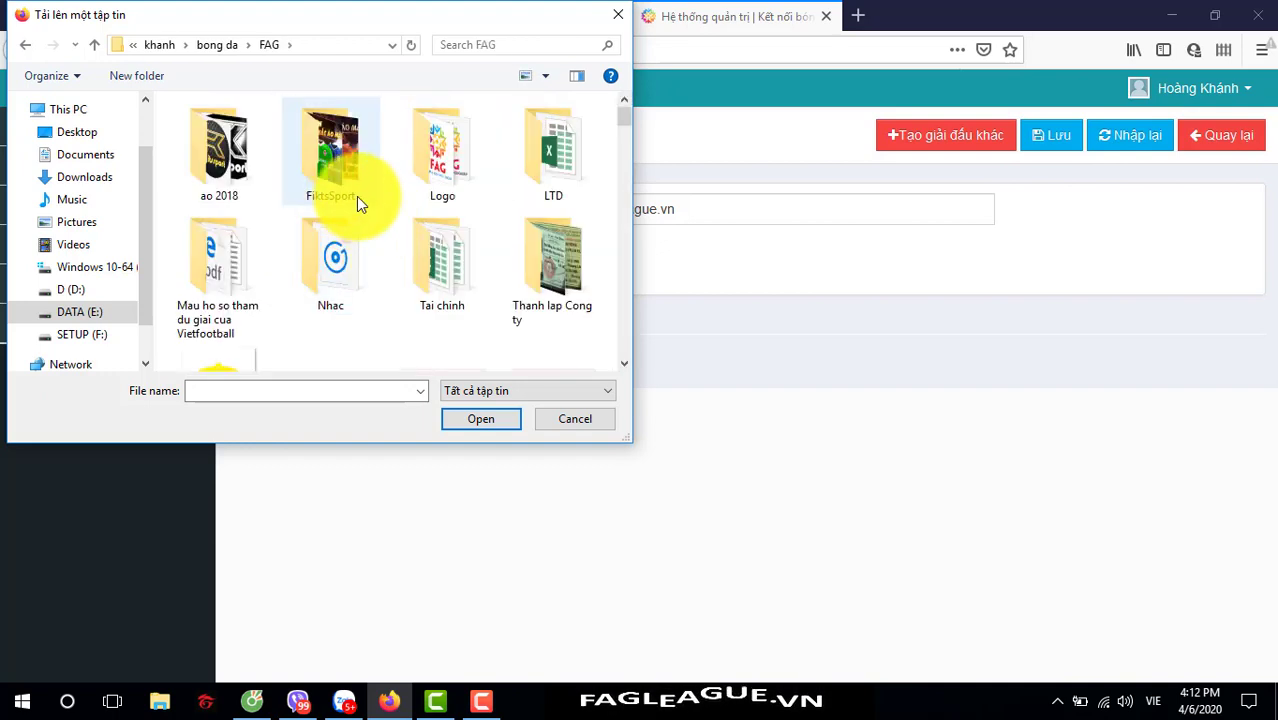
double_click(432, 158)
scroll(490, 255, down, 5)
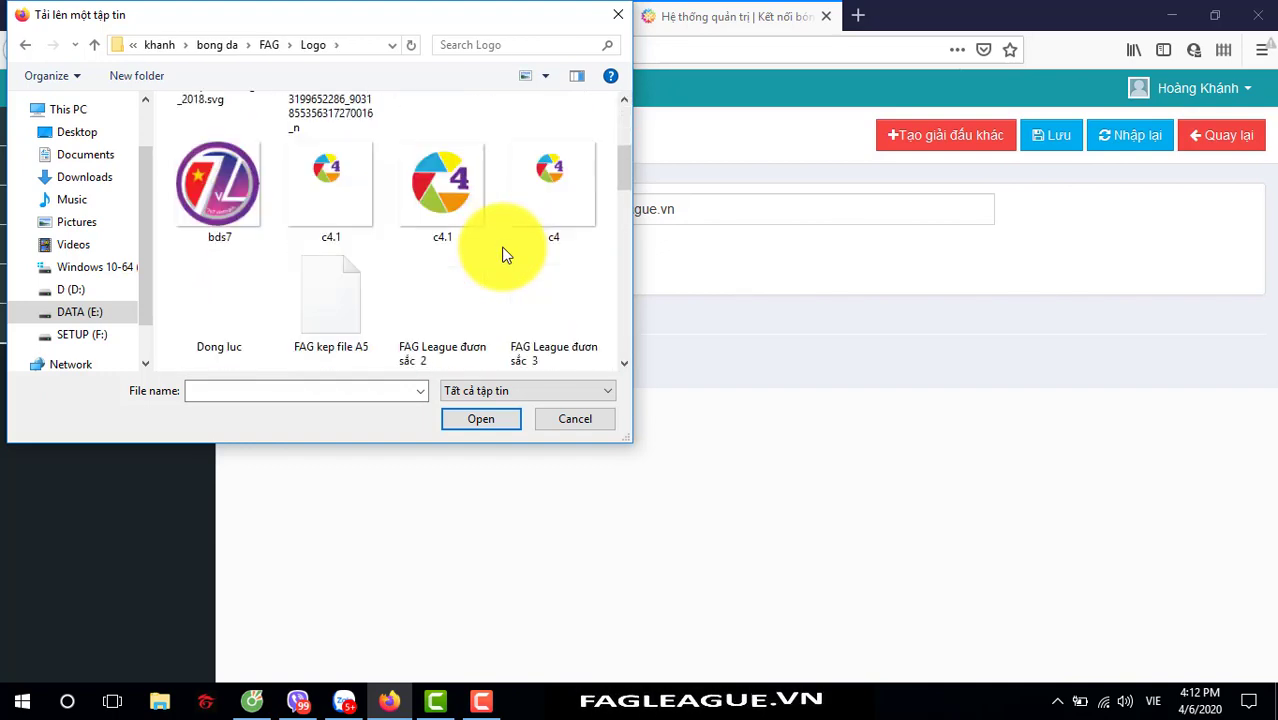
scroll(503, 255, down, 3)
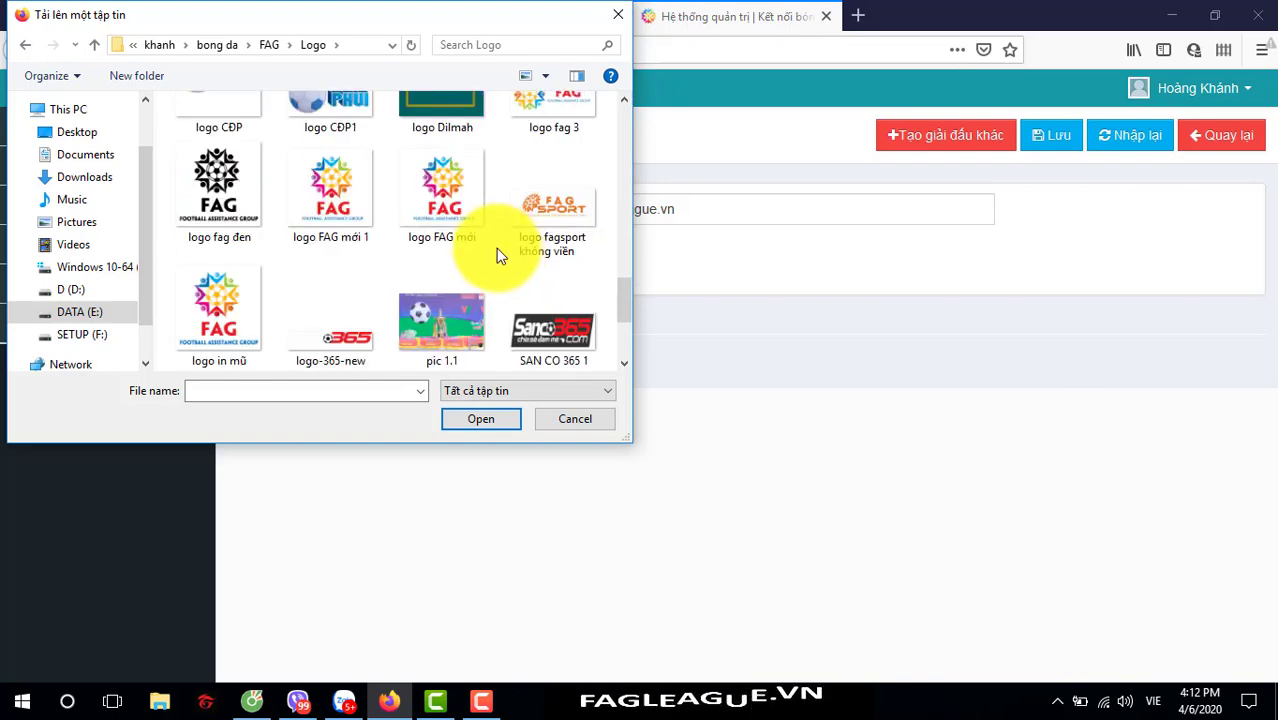
click(434, 197)
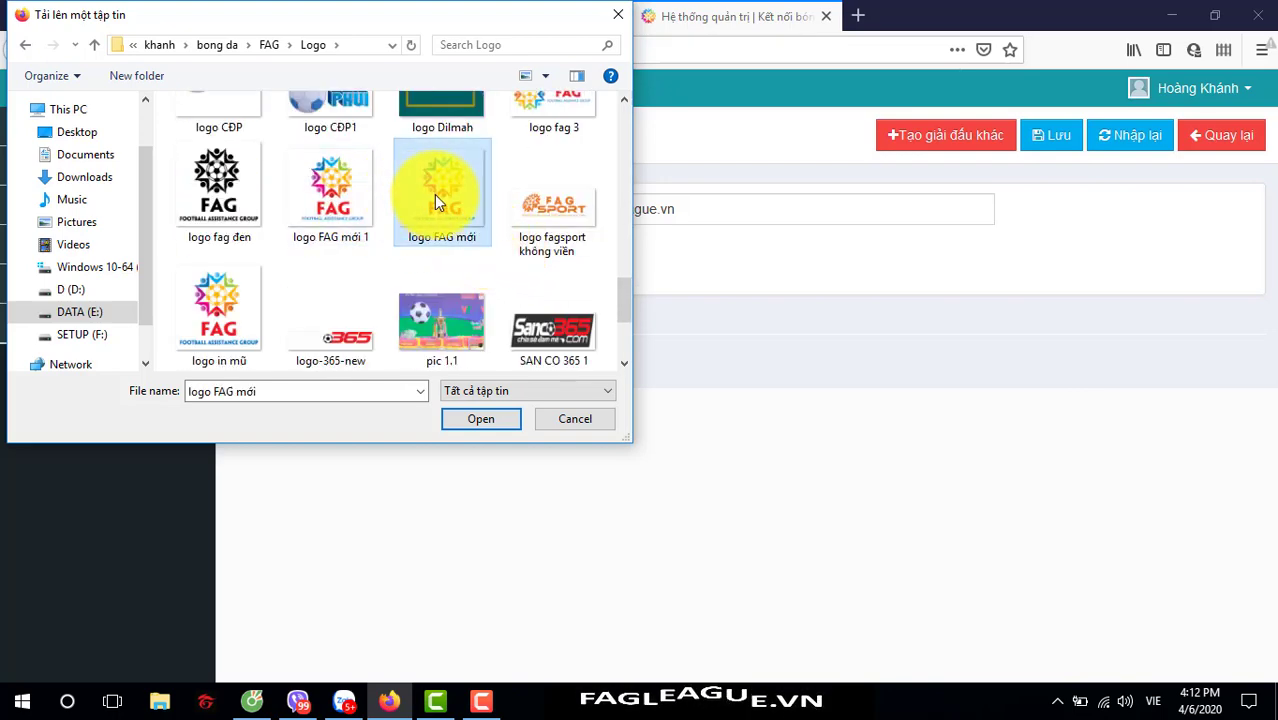
double_click(434, 197)
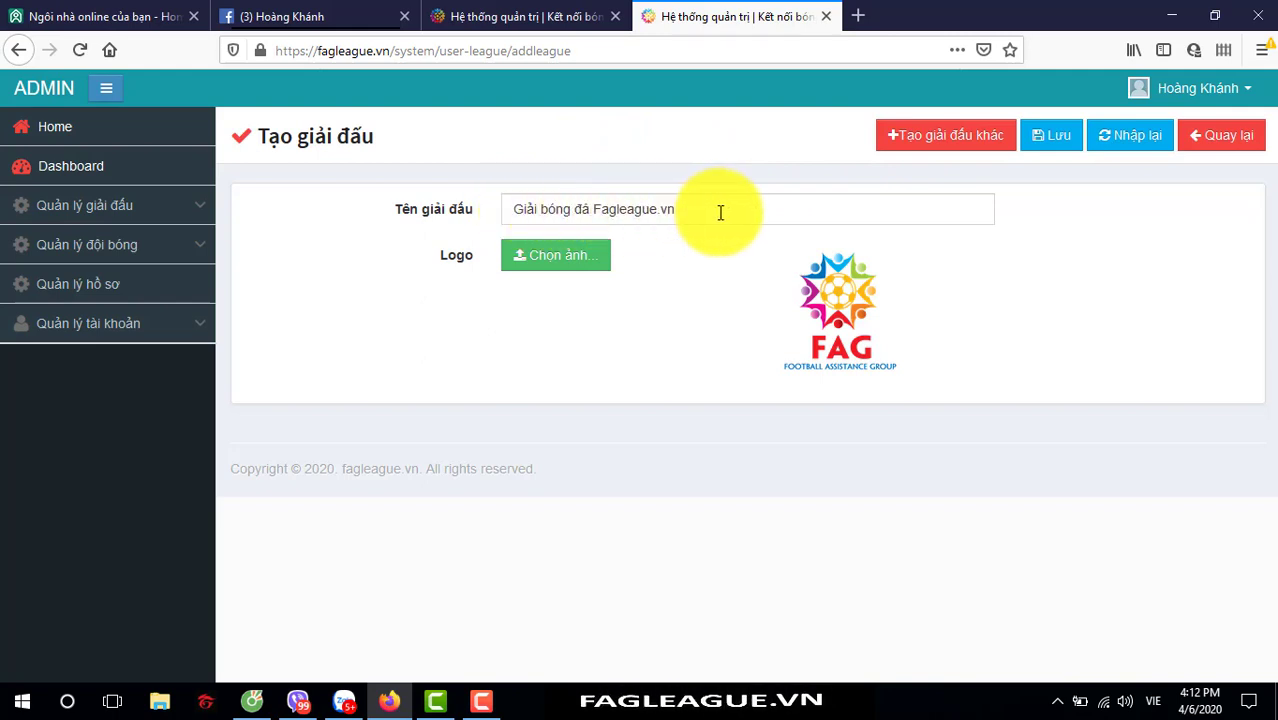
click(1057, 147)
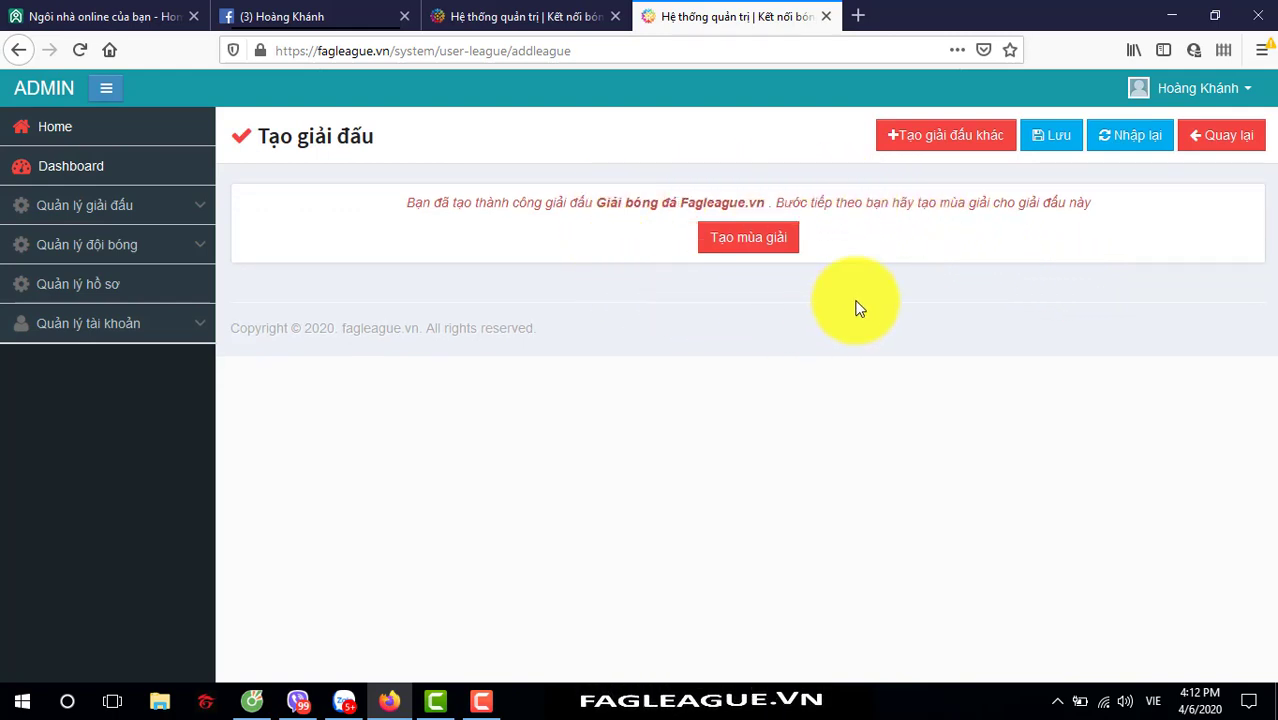
- Open the new season form for the tournament and name the season "Giải bóng đá Fagleague.vn năm 2020"
click(738, 243)
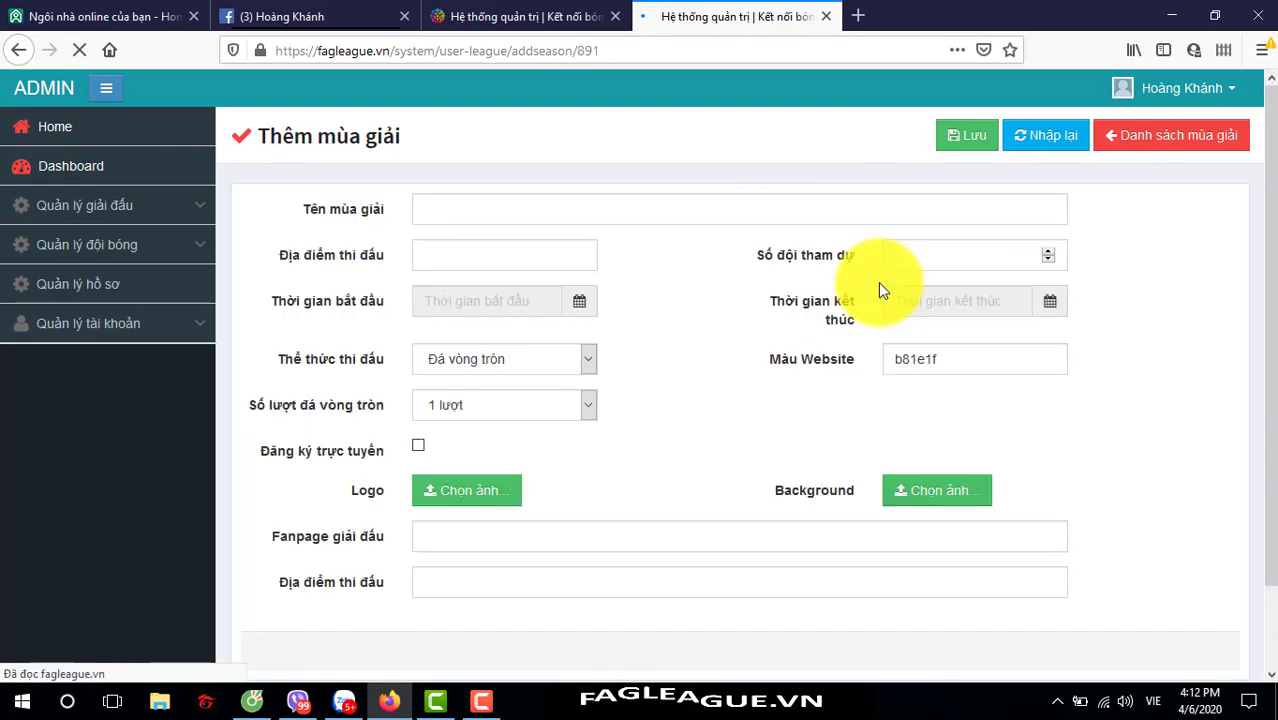
click(608, 205)
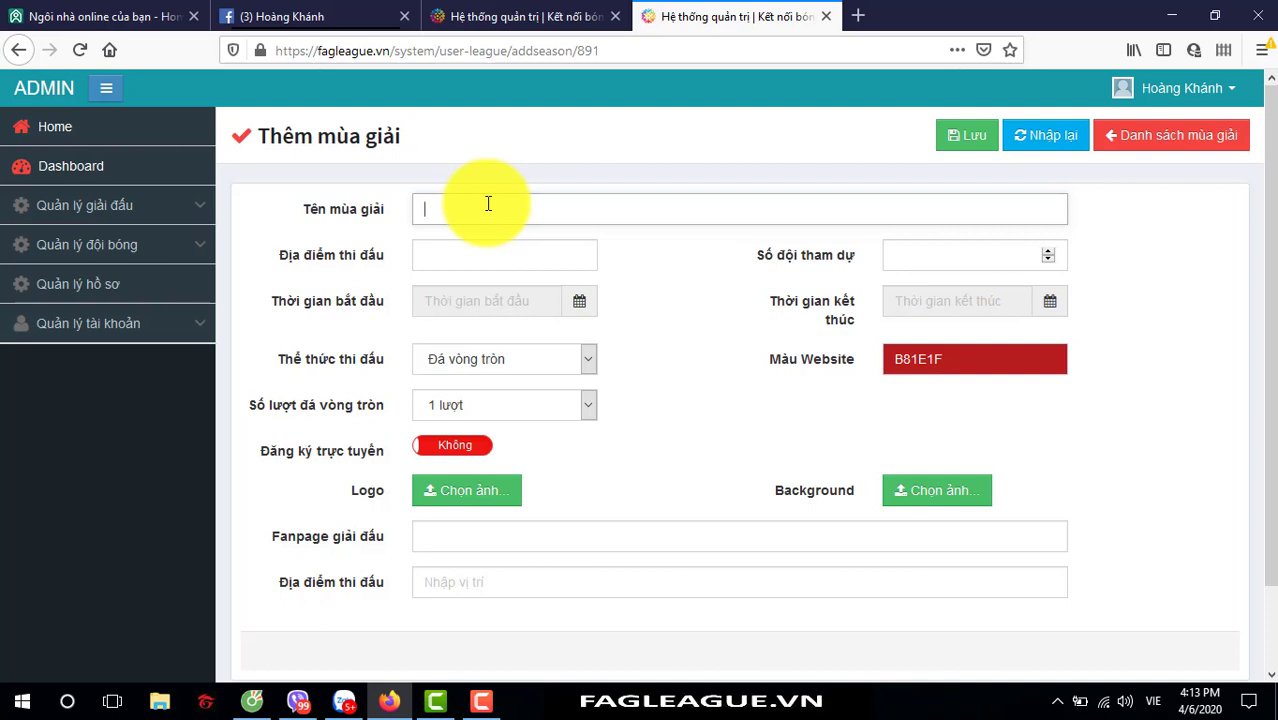
text(GiaiGiai)
key(BackSpace)
key(BackSpace)
key(BackSpace)
key(BackSpace)
key(BackSpace)
key(BackSpace)
key(BackSpace)
text(Giả)
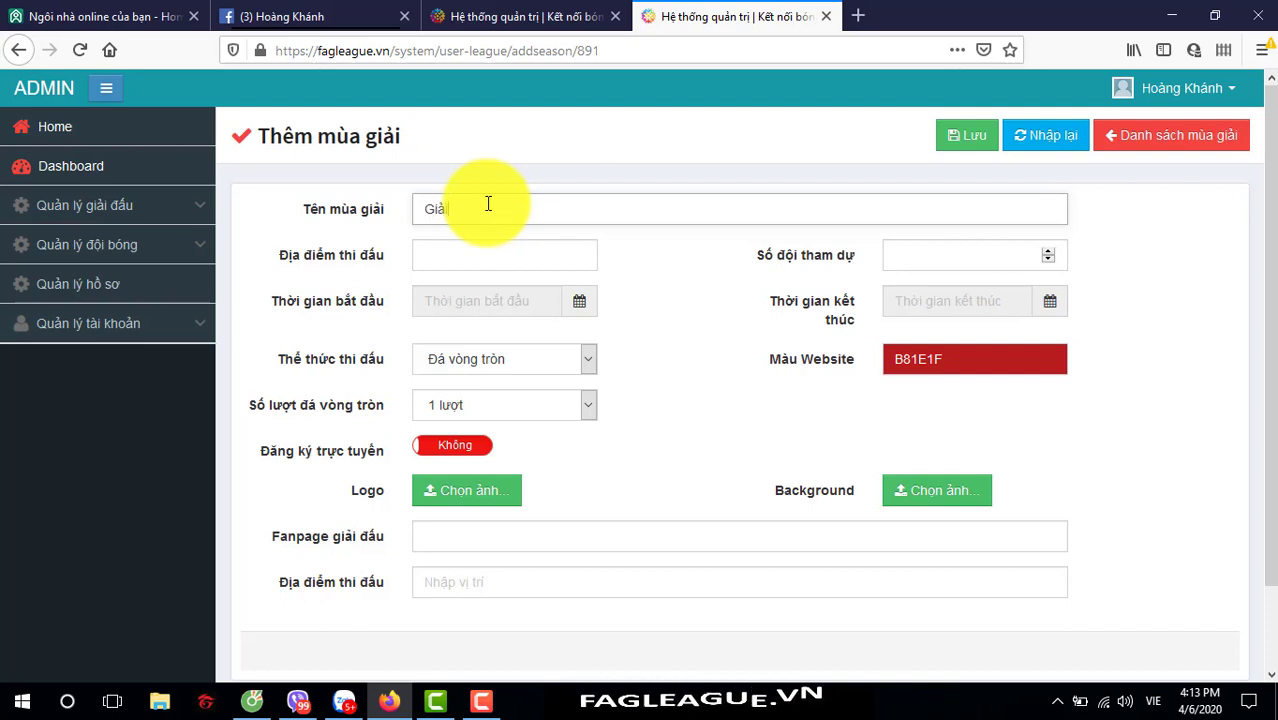
text(i bon)
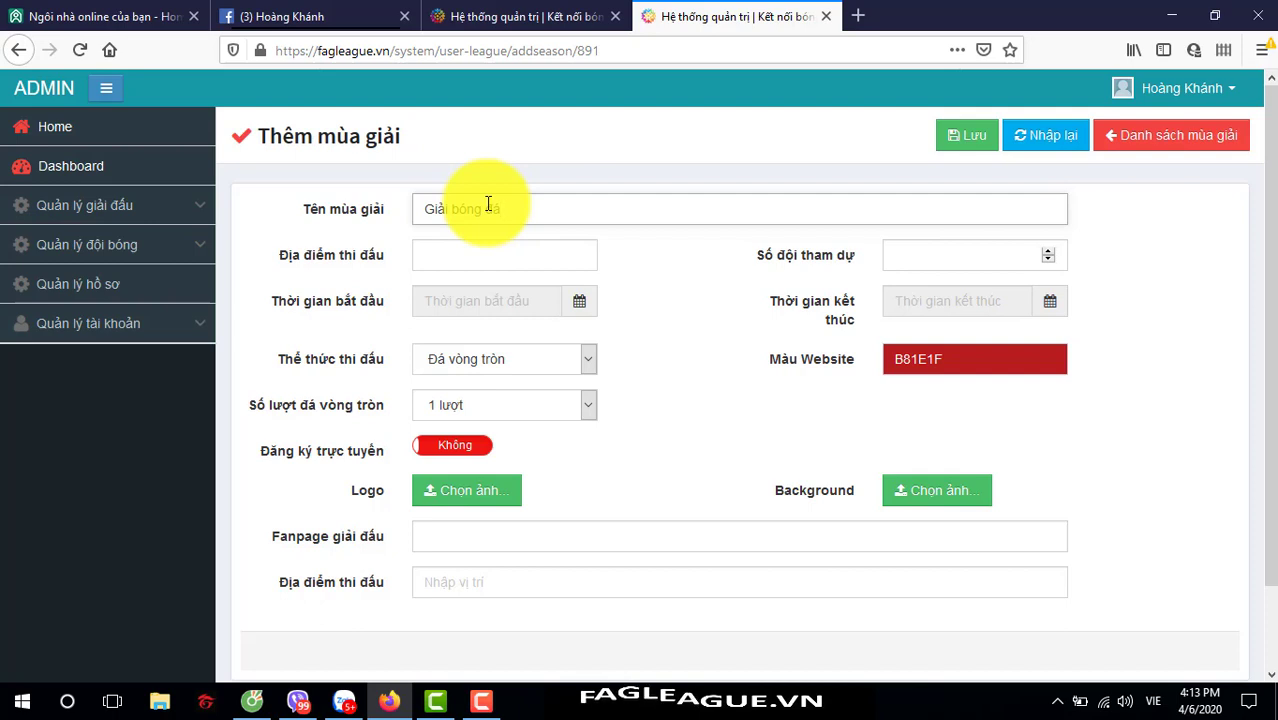
text(g đá Faglea)
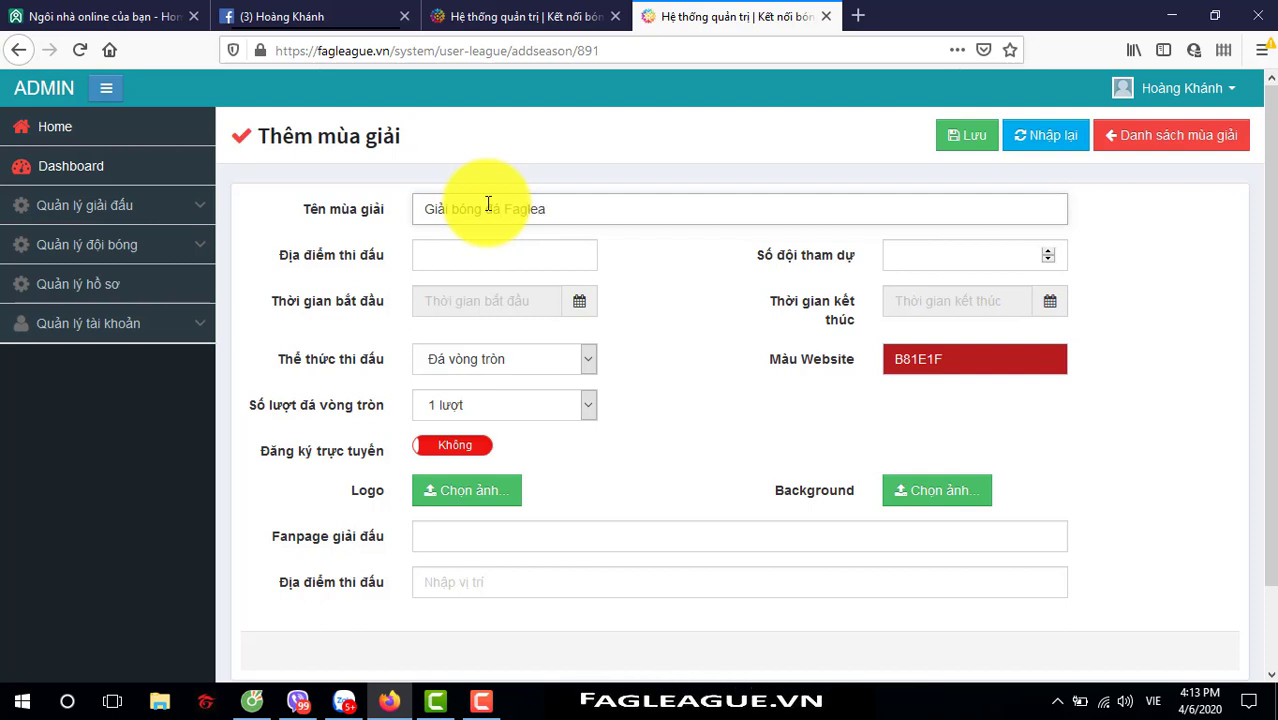
text(gue.vn)
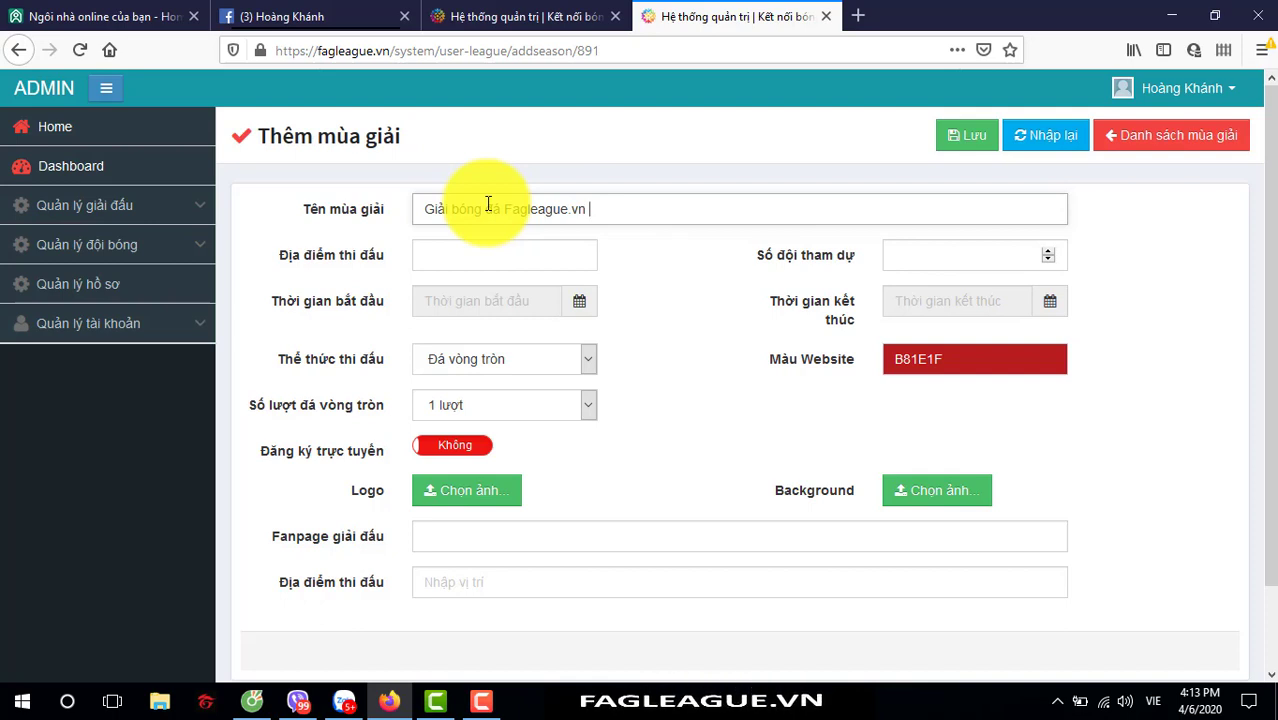
text( năm 202)
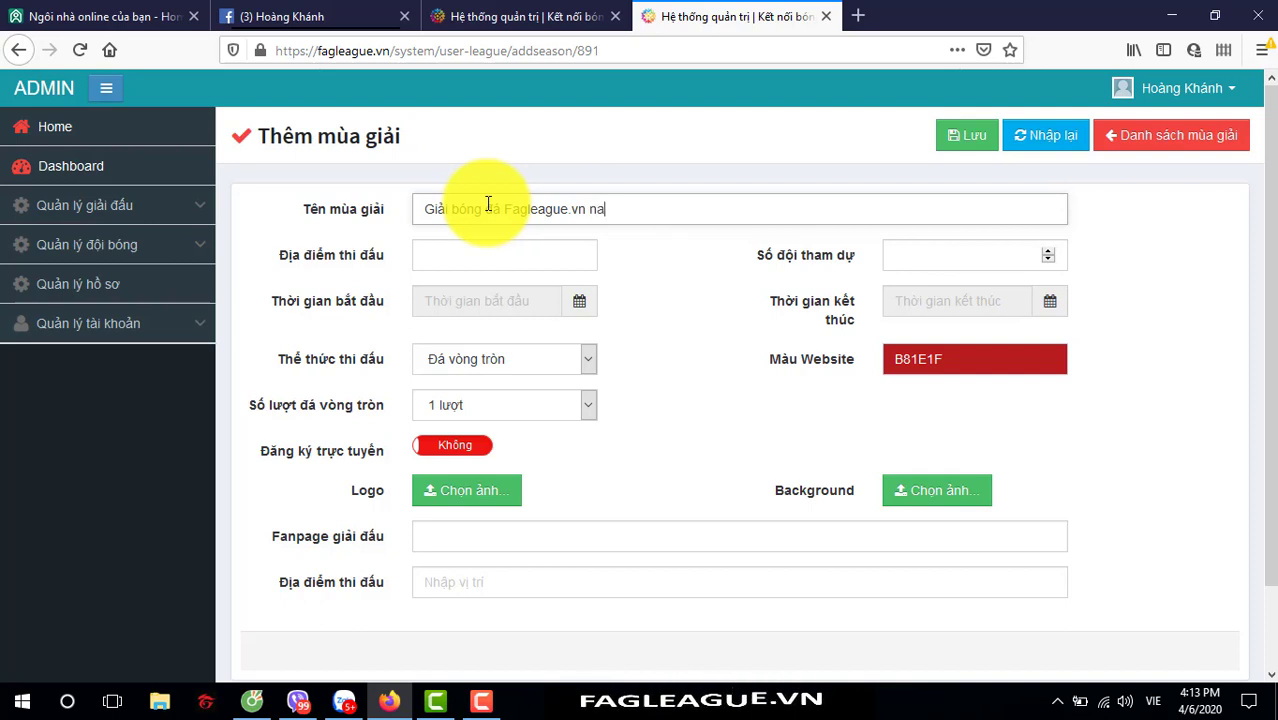
text(0)
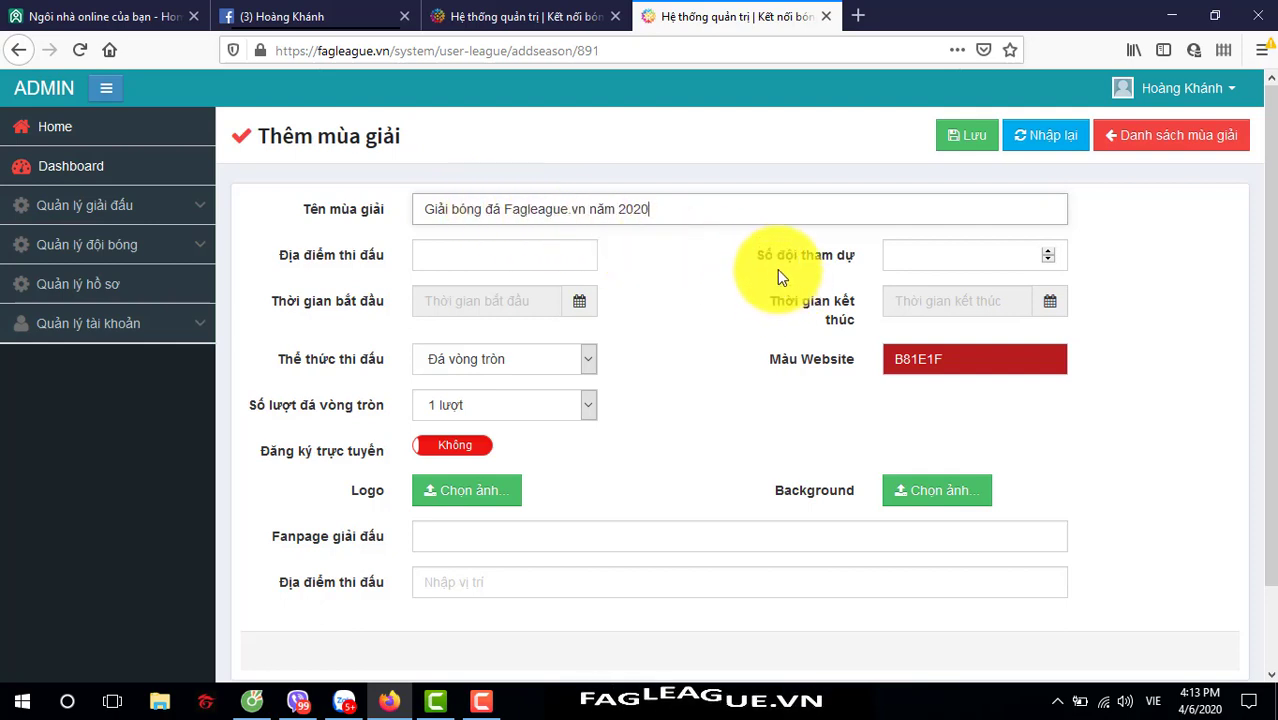
- Enter "Saan bóng PKKQ" as the season's venue and set the number of participating teams to 16
click(517, 258)
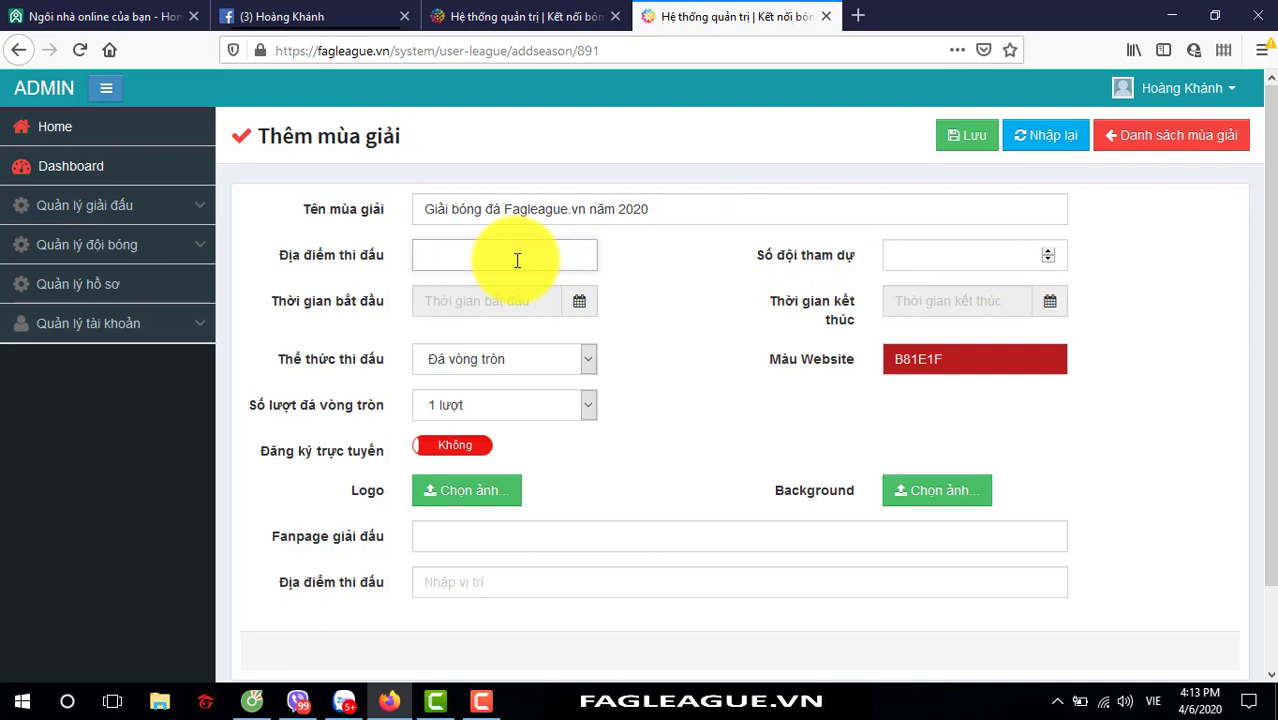
text(Saan )
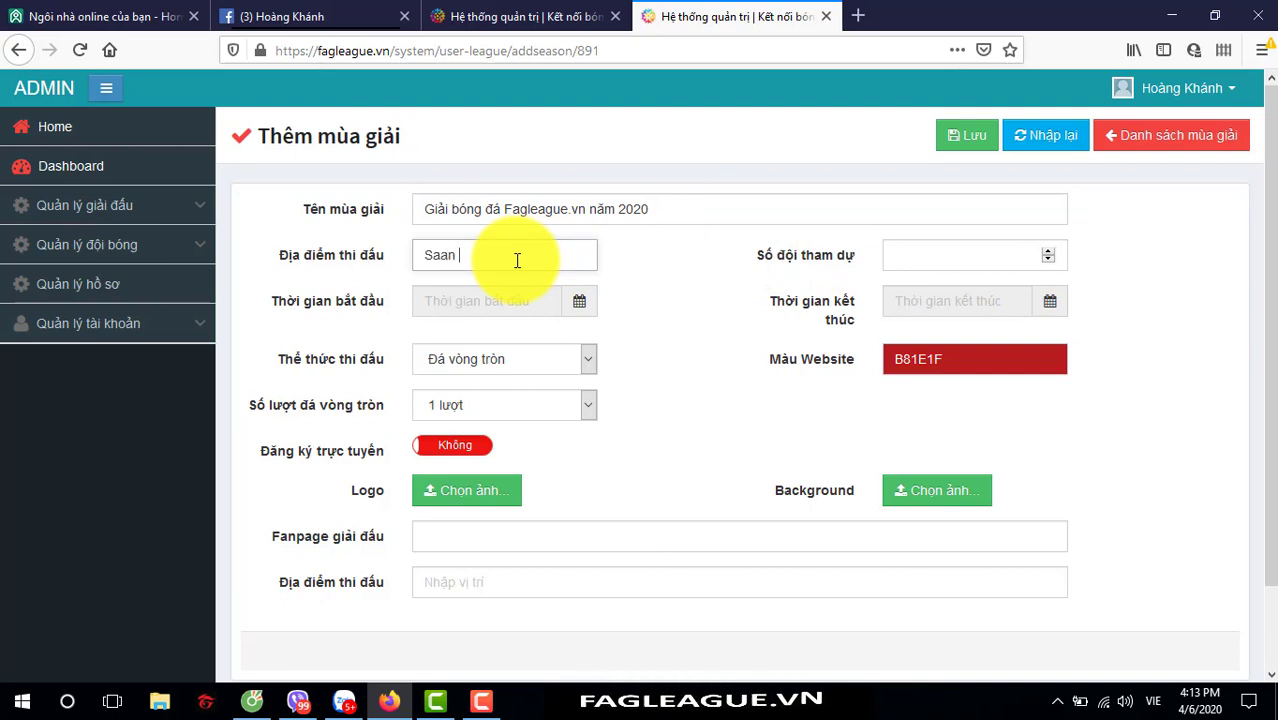
text(bong)
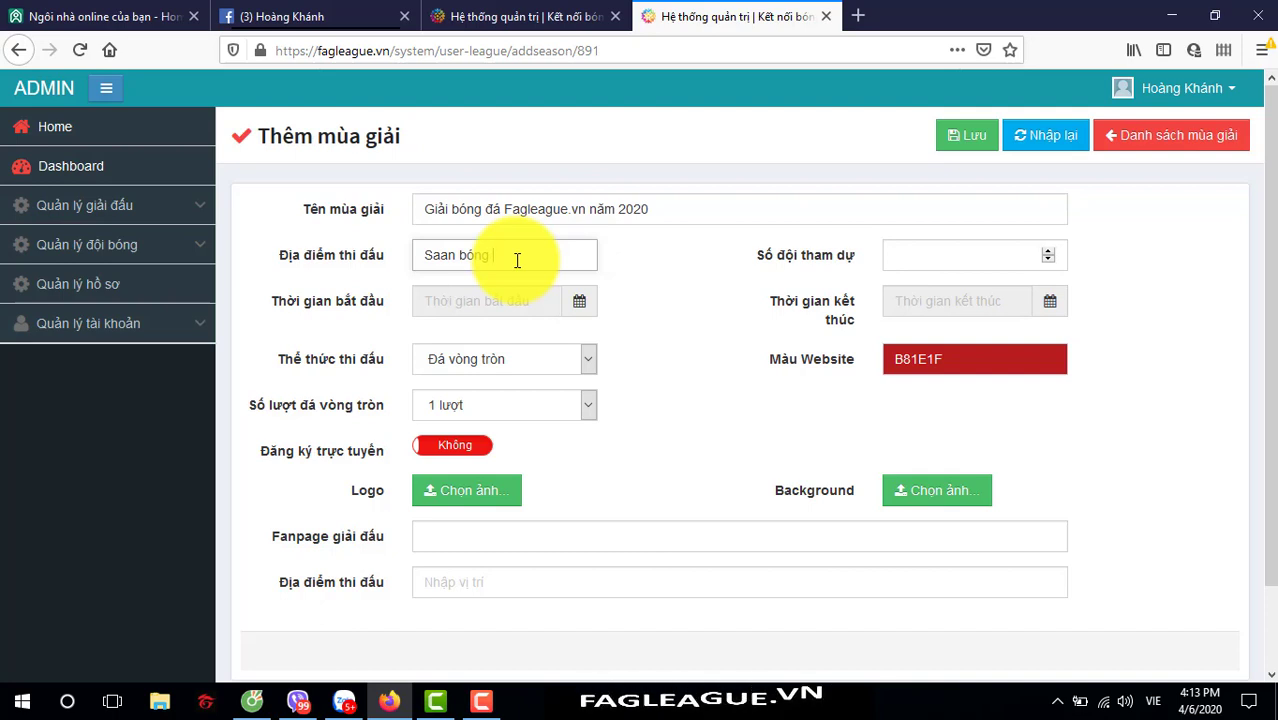
text(s PKH)
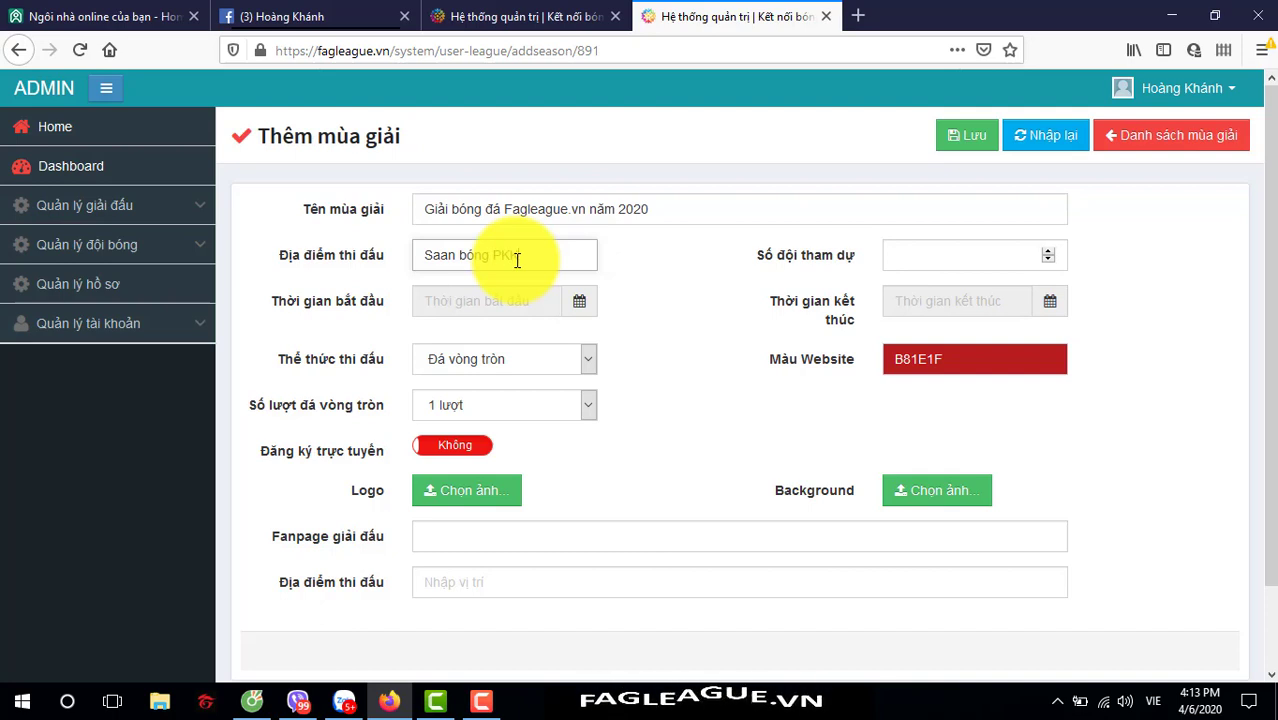
click(976, 263)
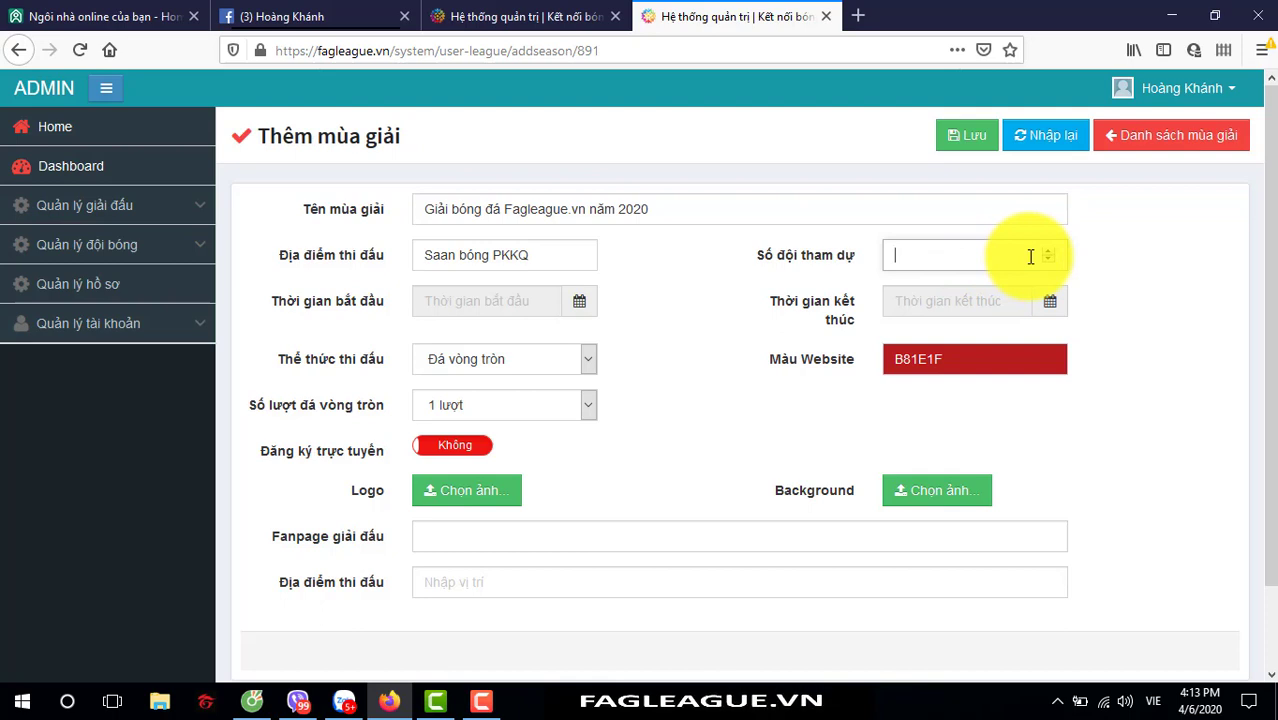
text(16)
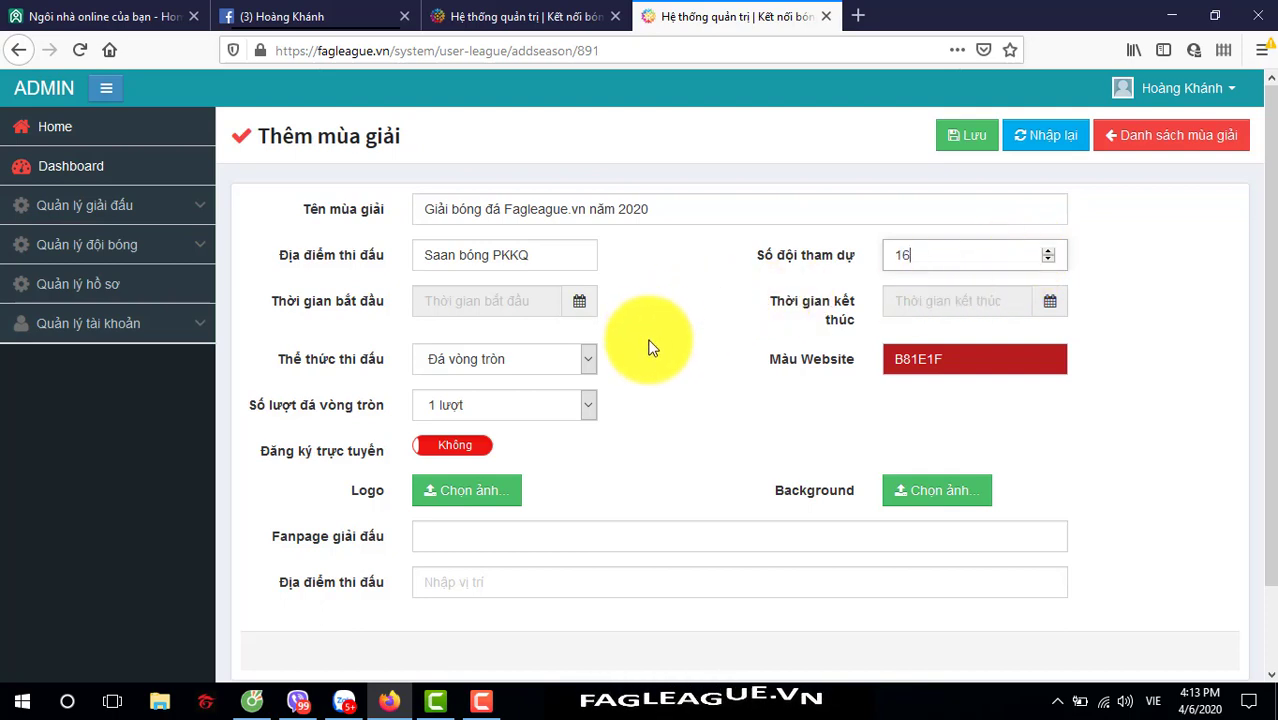
- Set the competition format to "Chia bảng" and check the options for the number of round-robin legs
click(591, 365)
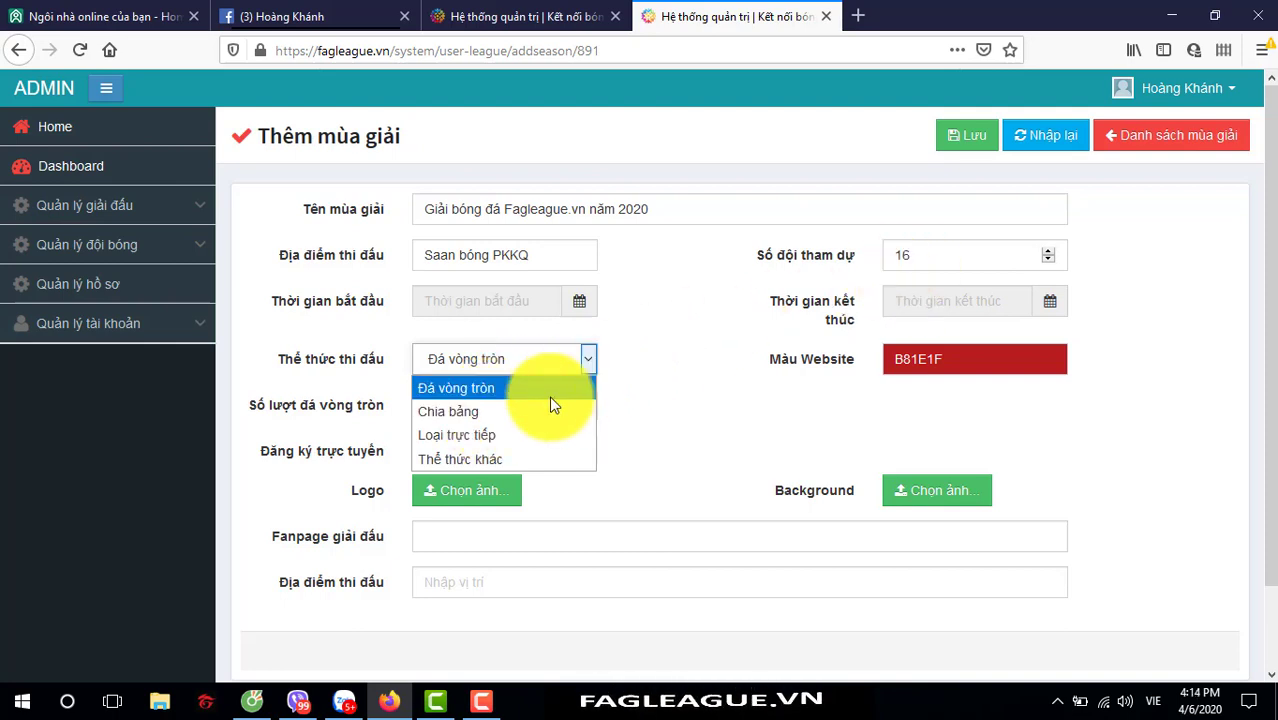
click(464, 413)
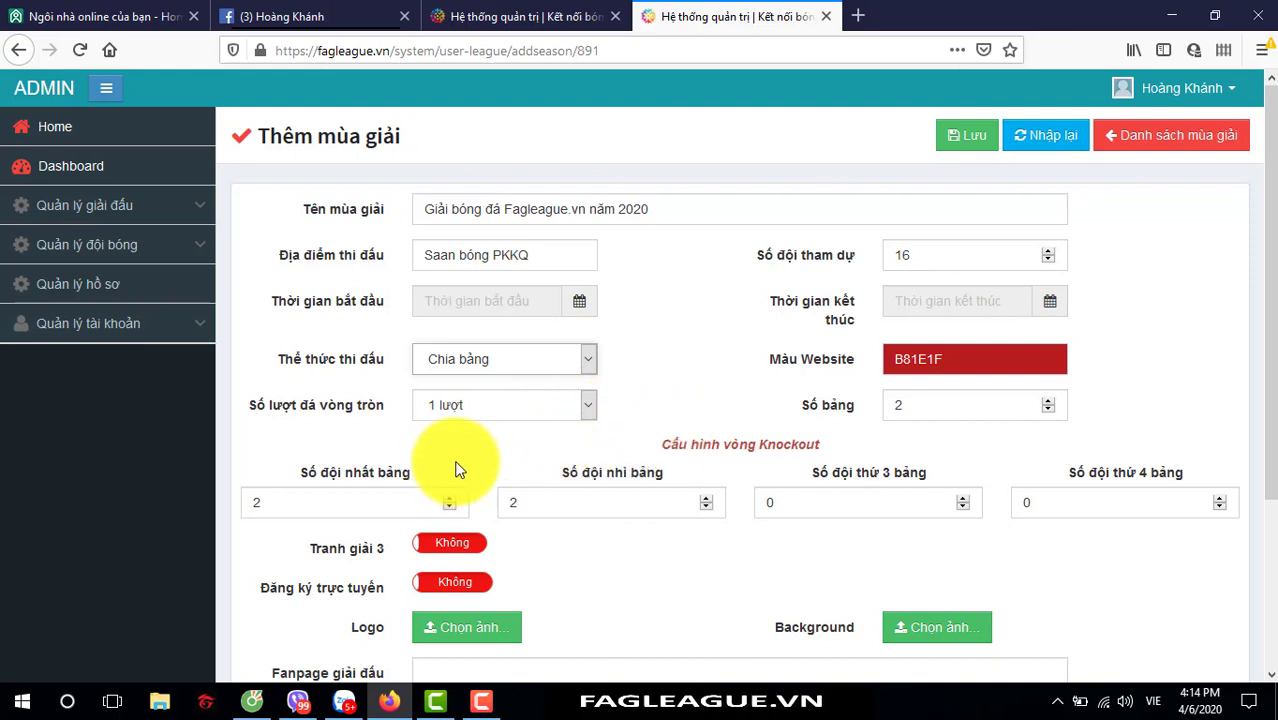
click(588, 408)
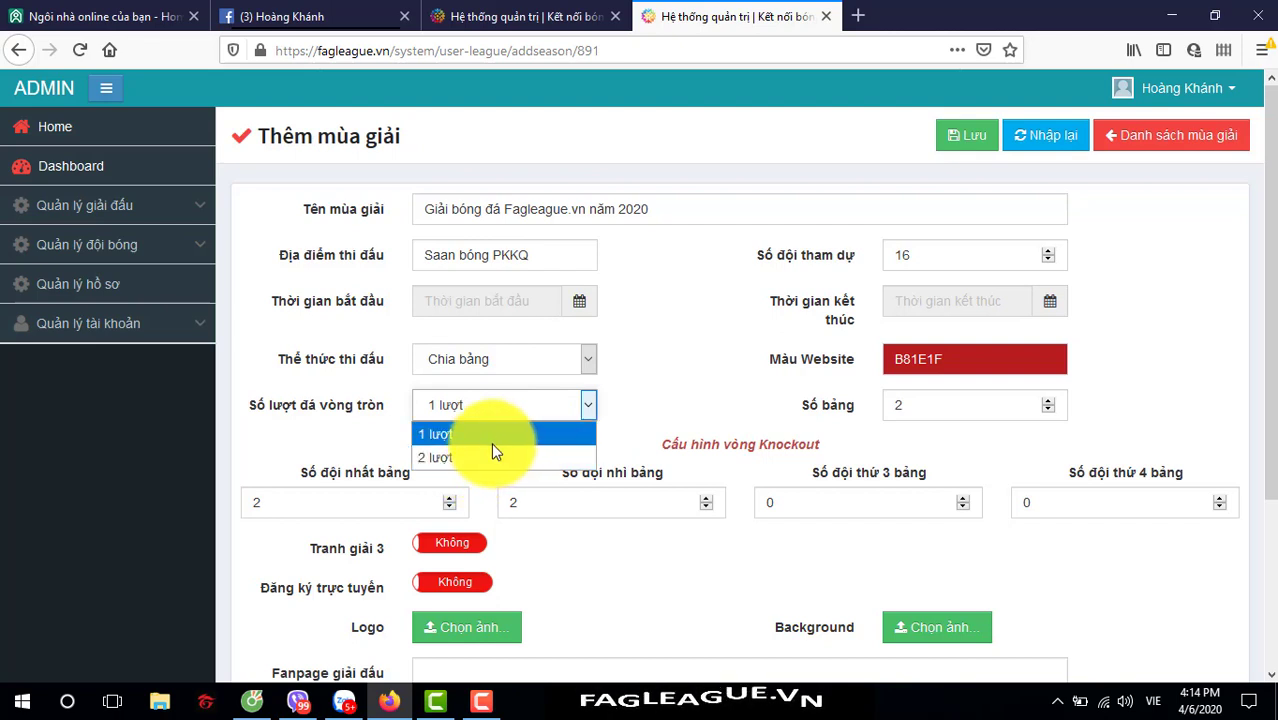
click(589, 404)
click(589, 404)
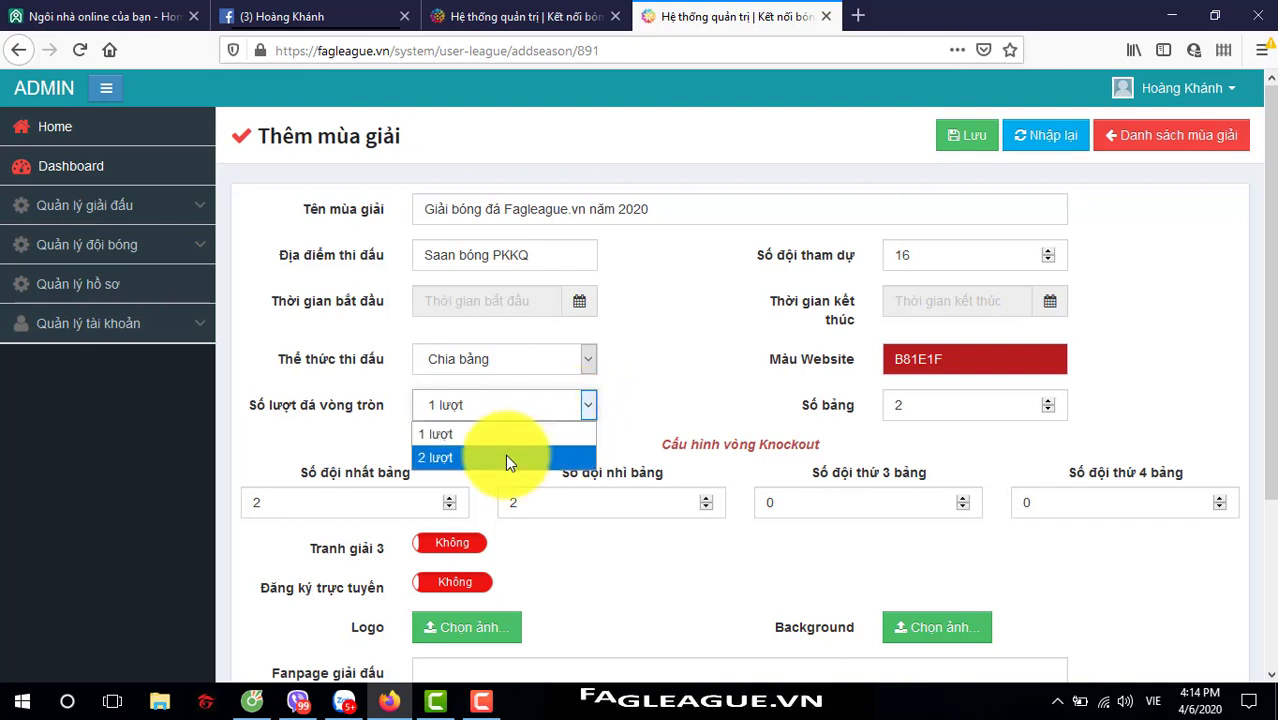
click(589, 405)
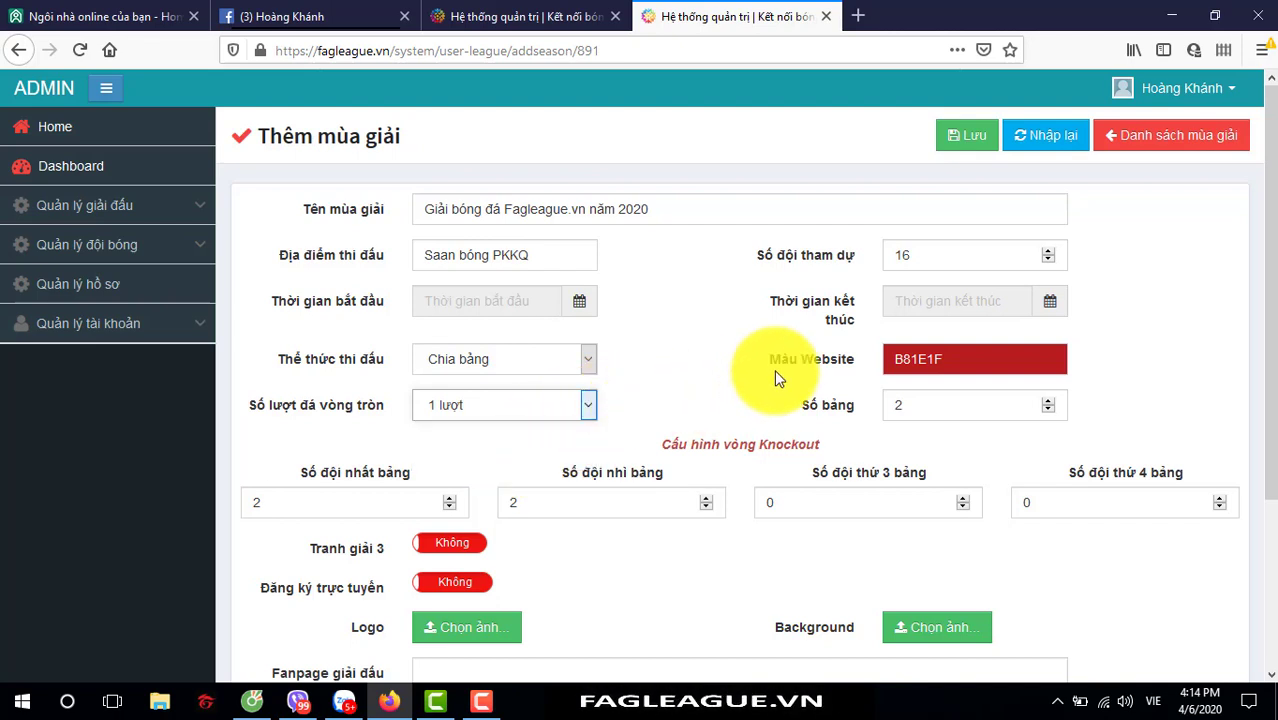
- Set the season's start date to 02-05-2020 and the number of groups to 4
click(578, 302)
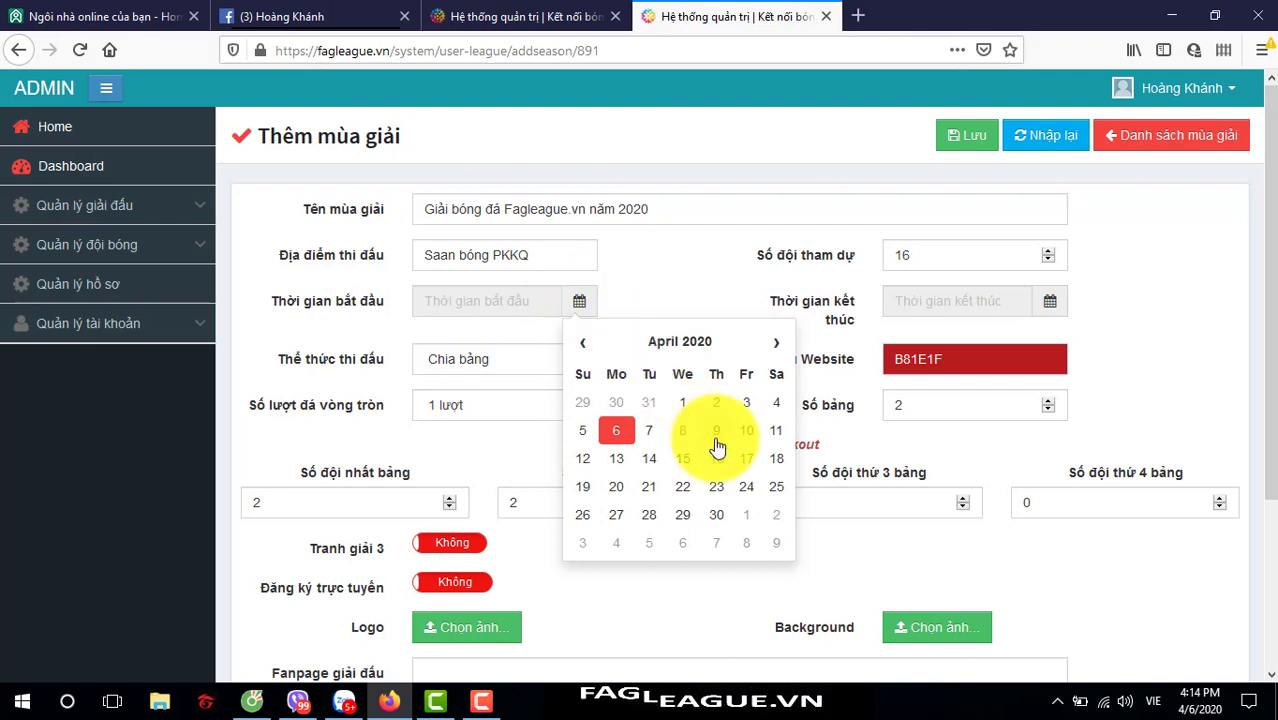
click(777, 524)
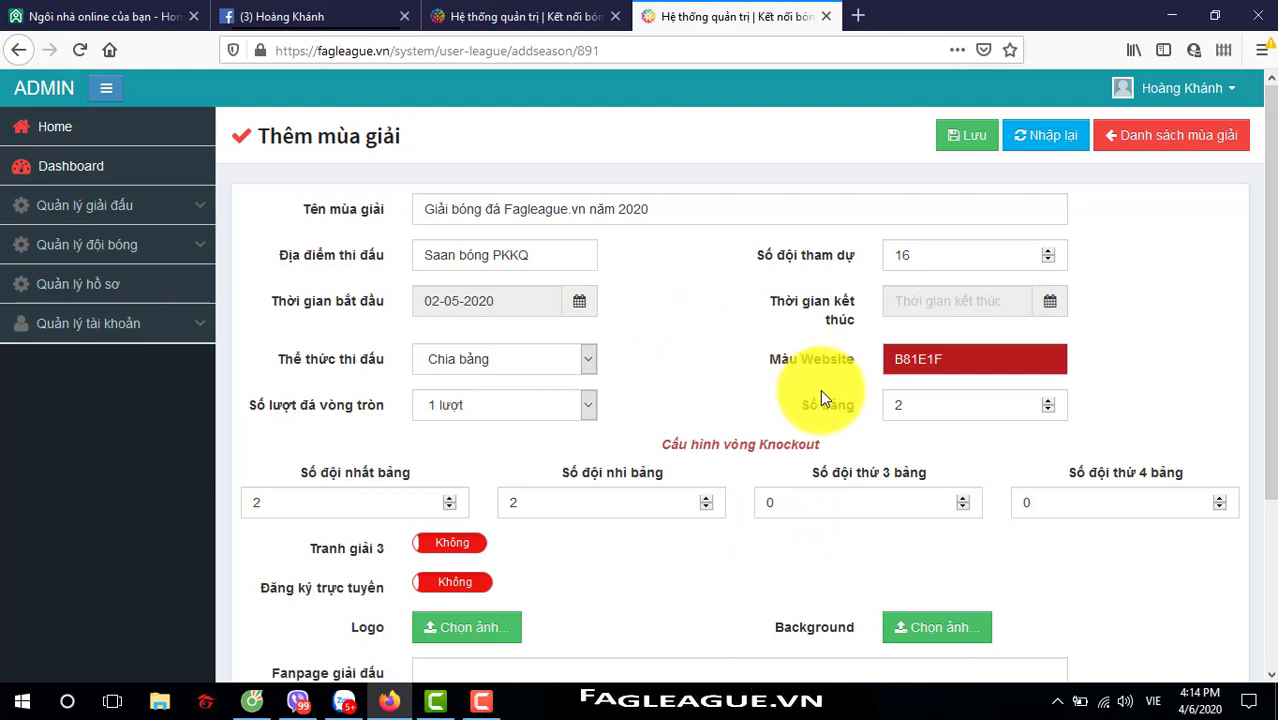
click(927, 408)
key(BackSpace)
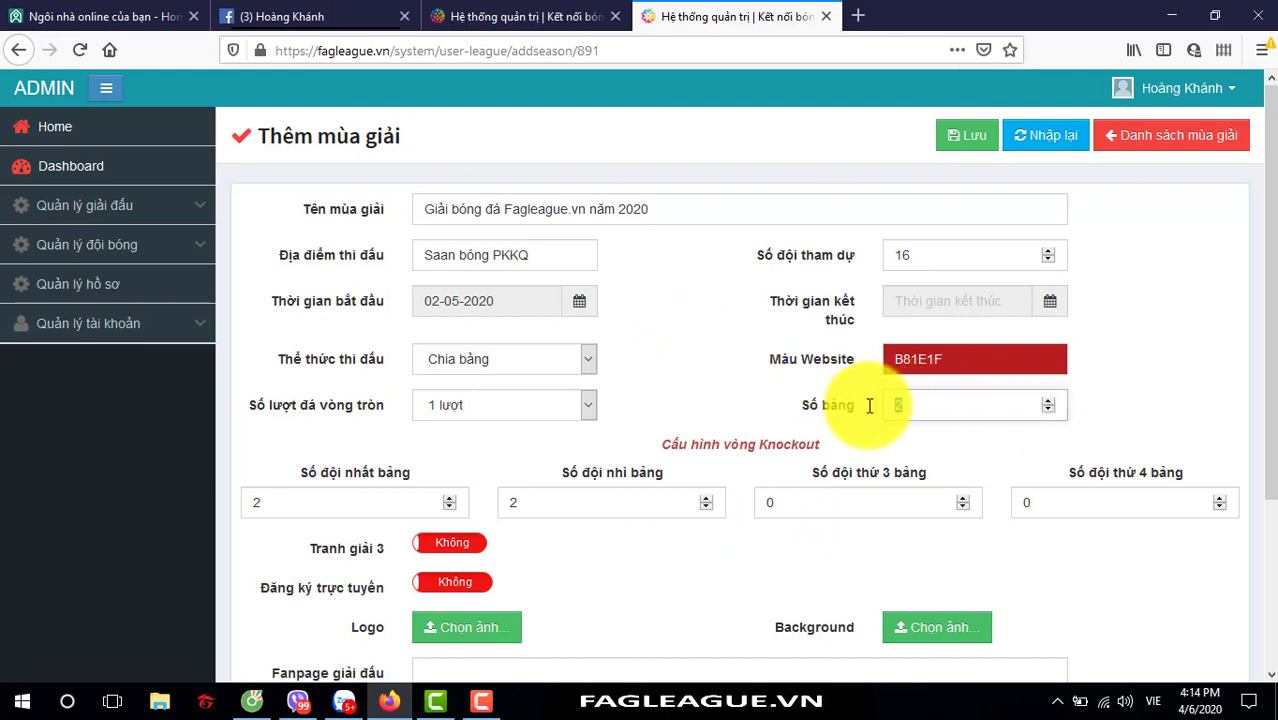
text(4)
click(725, 362)
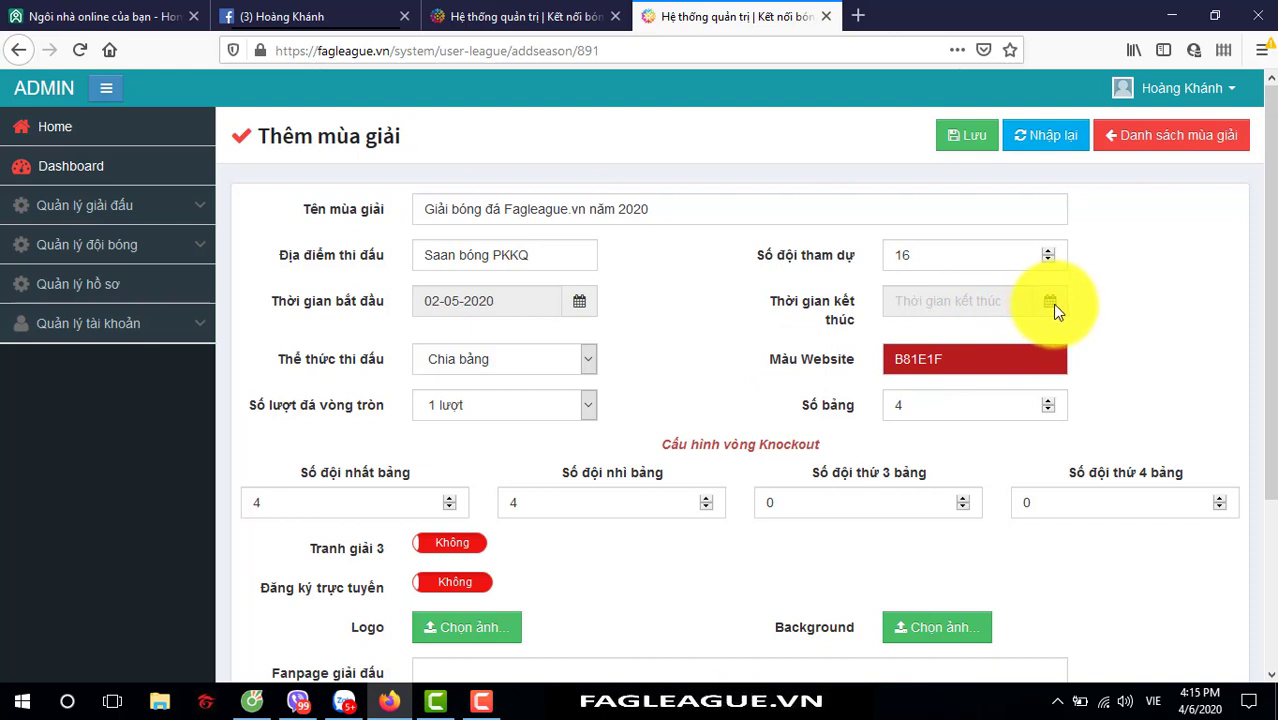
- Check the start date in the calendar and set the season's end date to 06-06-2020
click(578, 308)
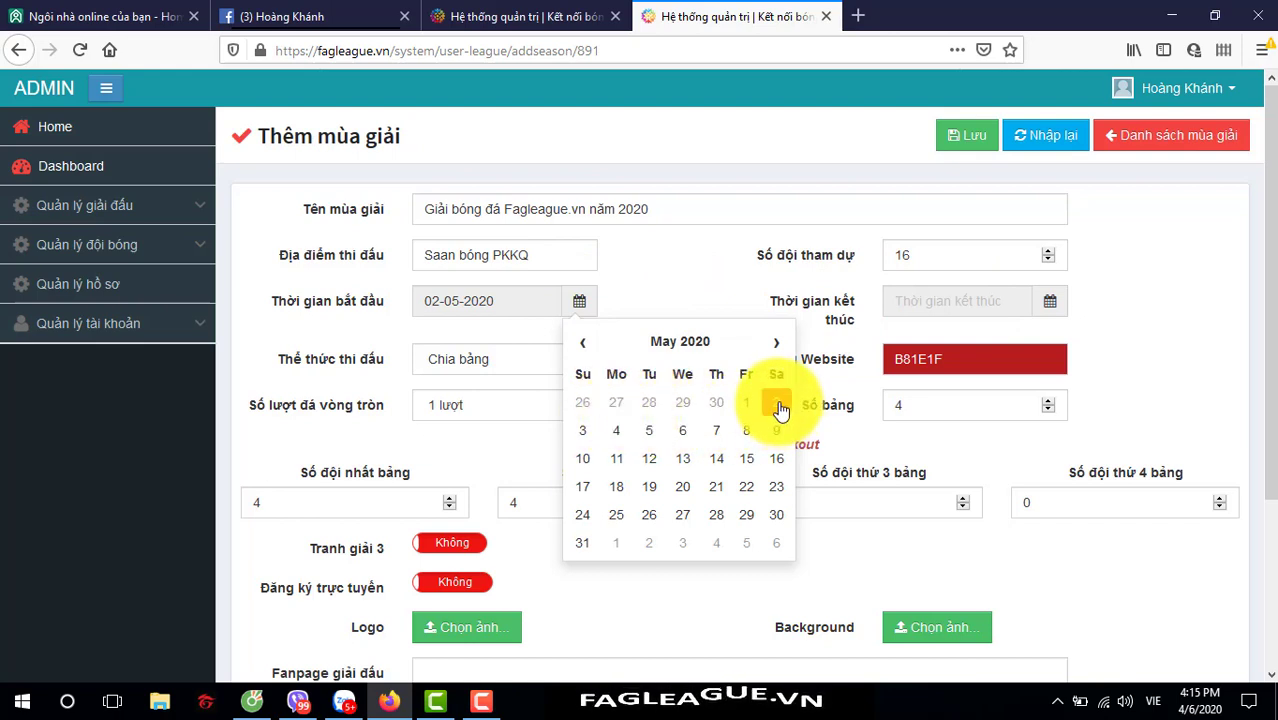
click(1050, 302)
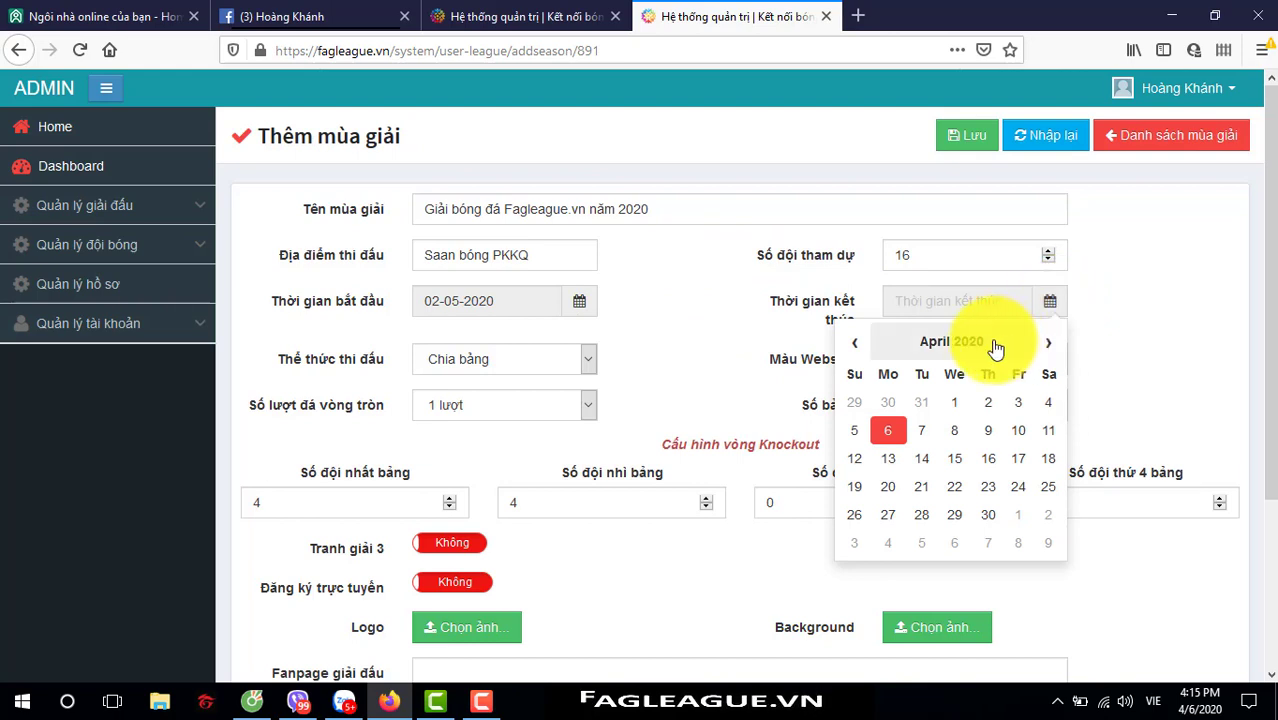
click(965, 341)
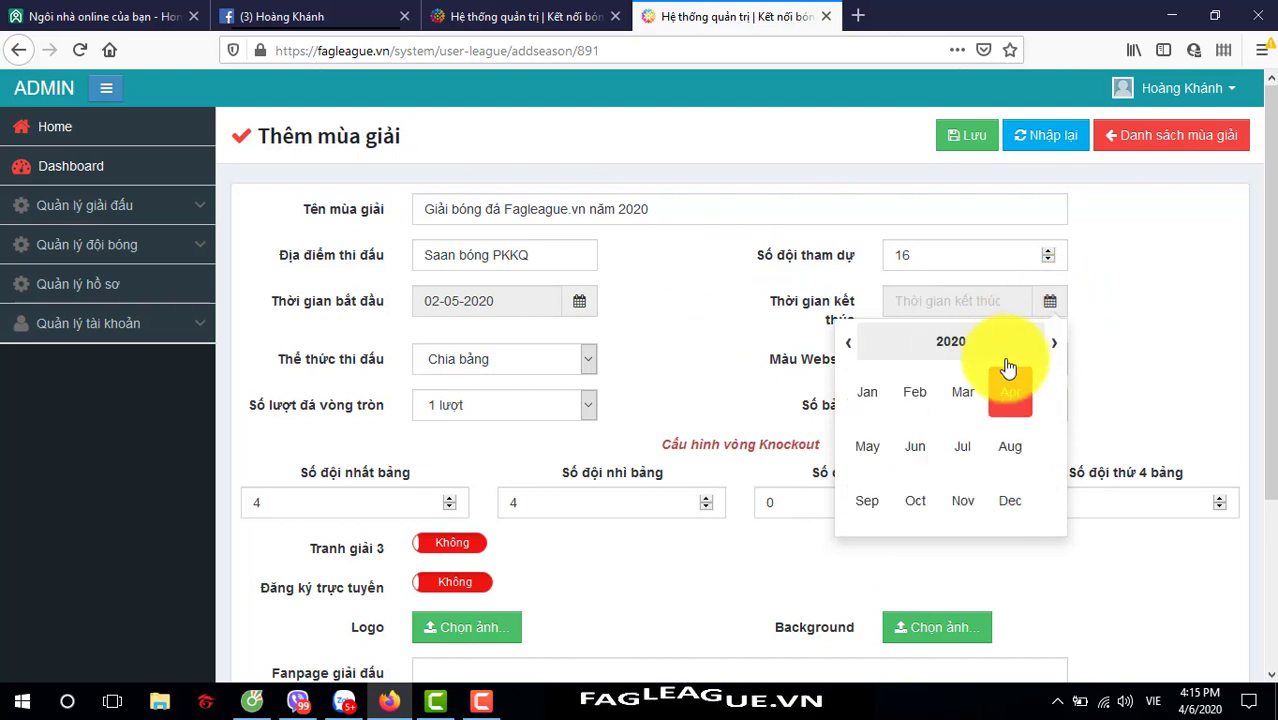
click(864, 446)
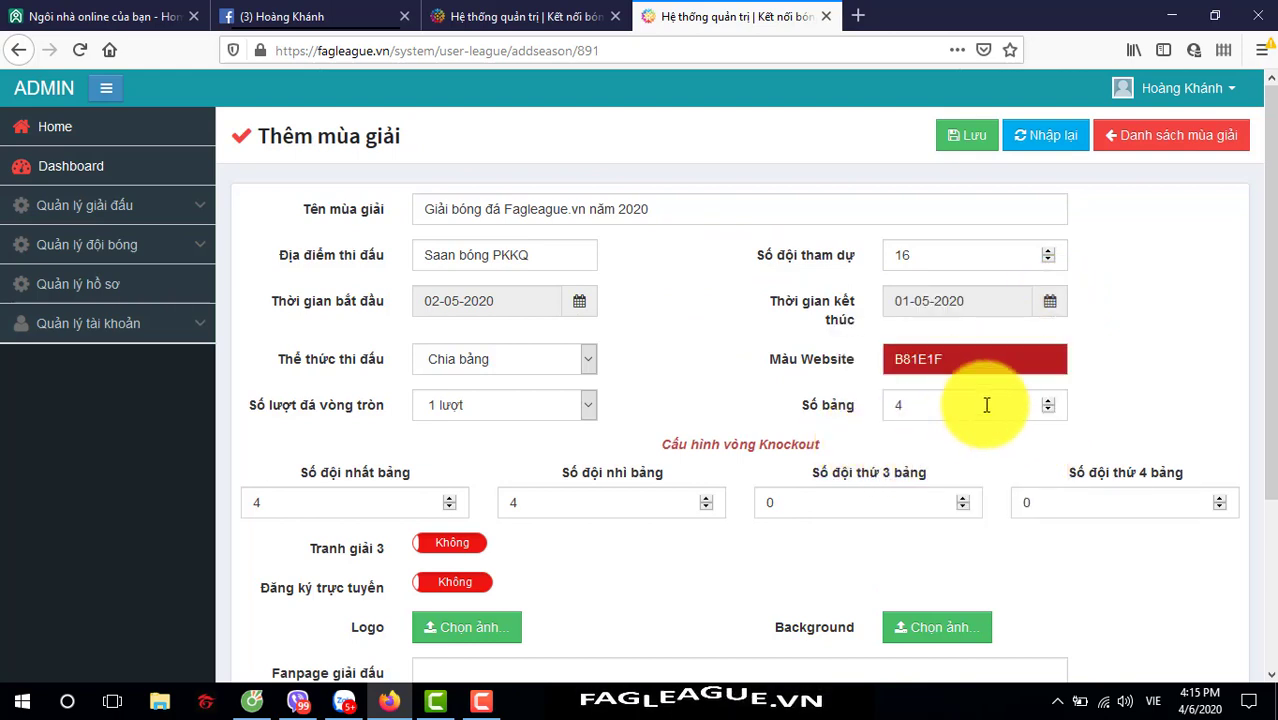
click(1050, 305)
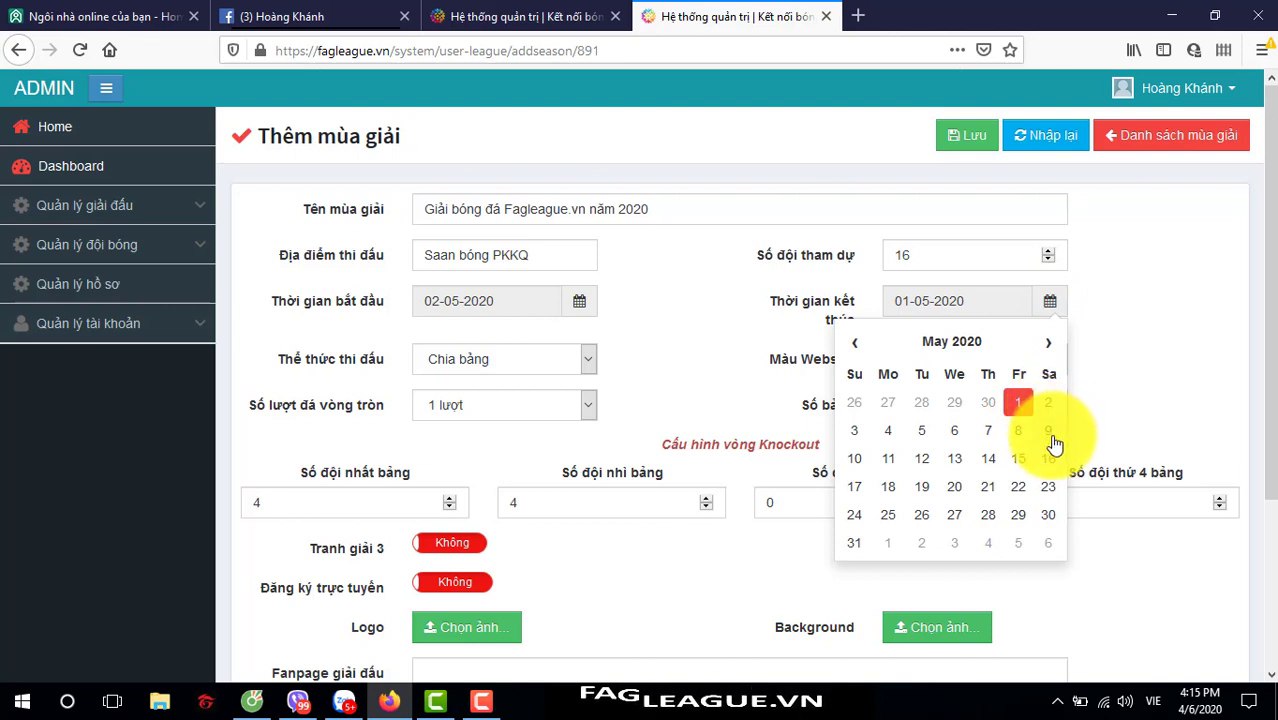
click(1049, 544)
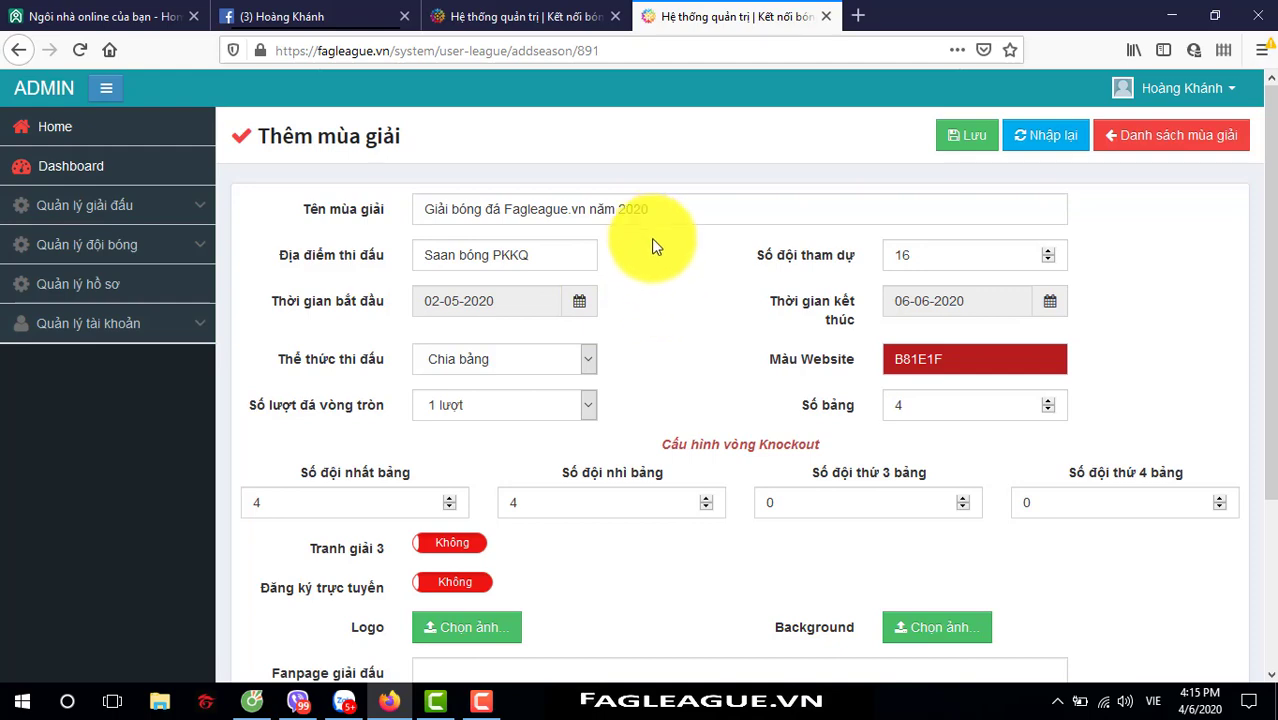
- Open the public home page from the Dashboard and view the ongoing and upcoming tournament pages
click(530, 22)
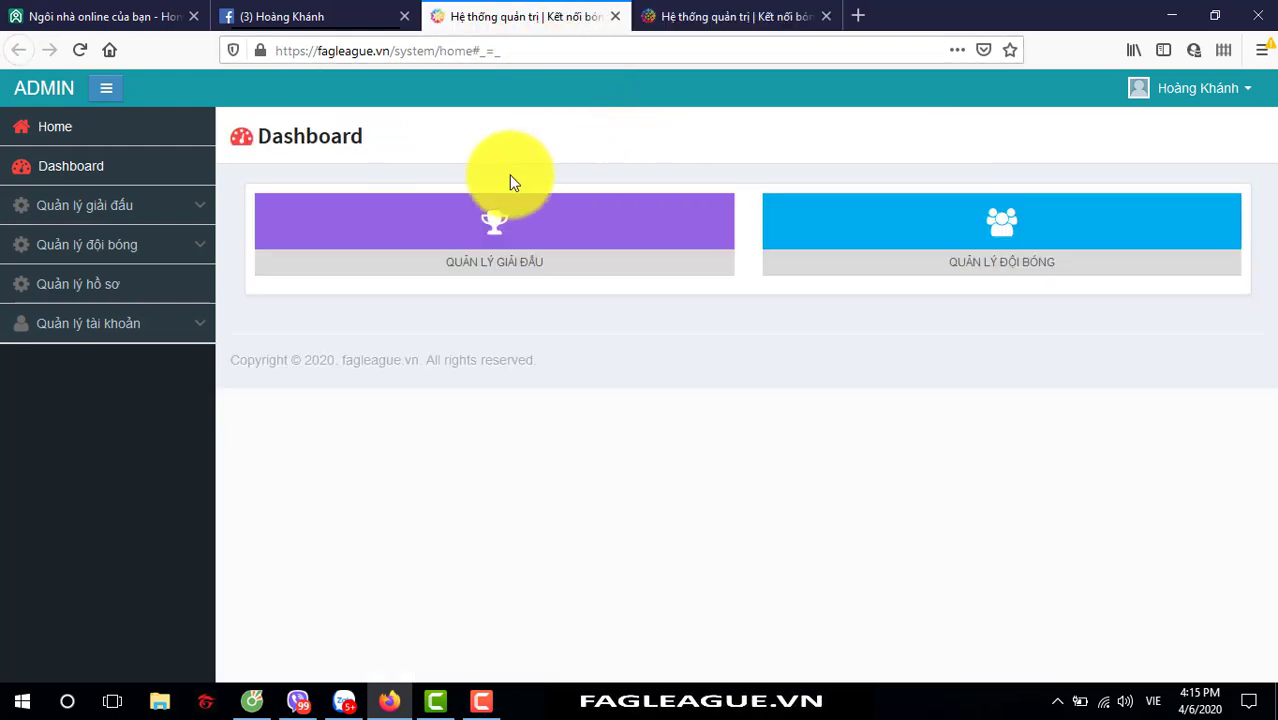
click(55, 127)
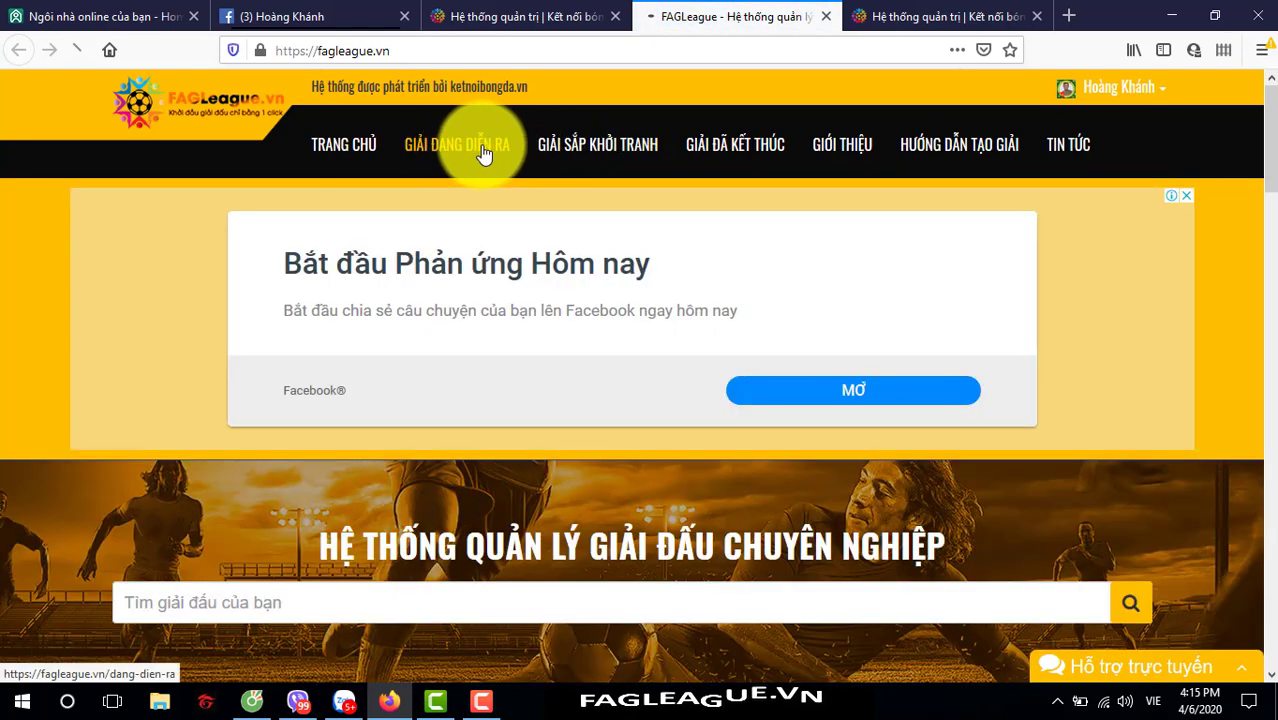
click(465, 150)
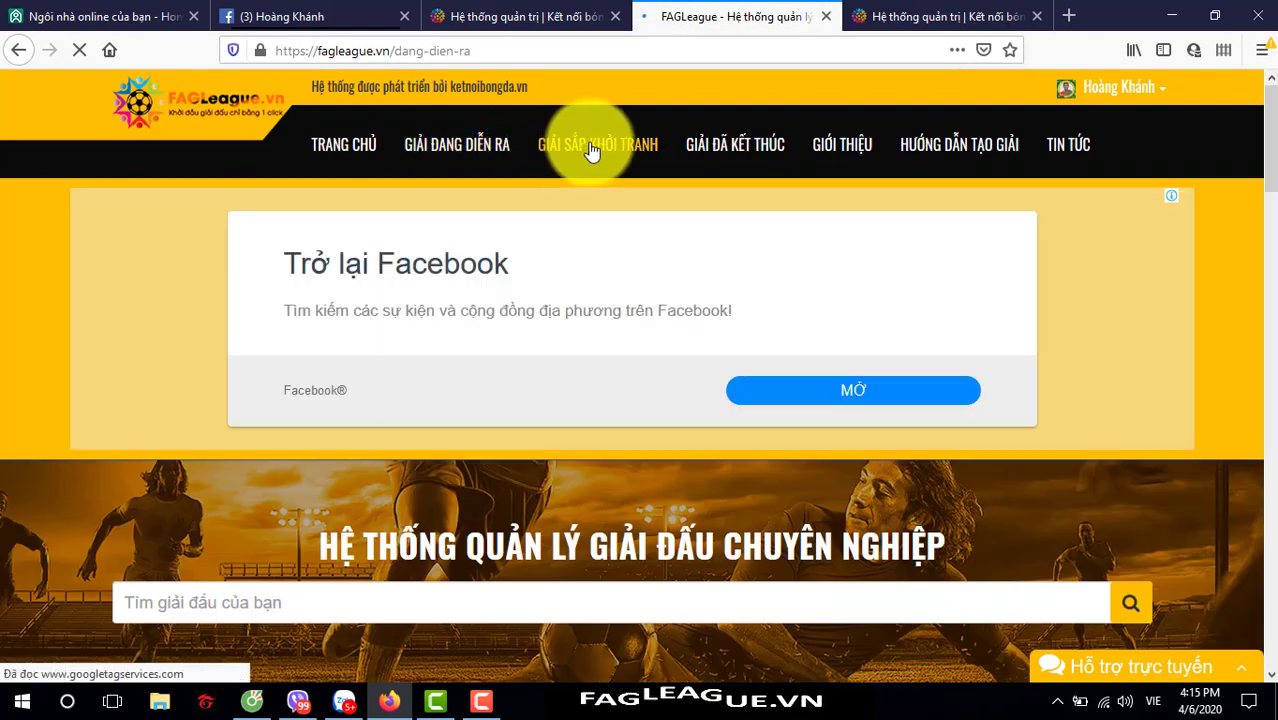
click(588, 150)
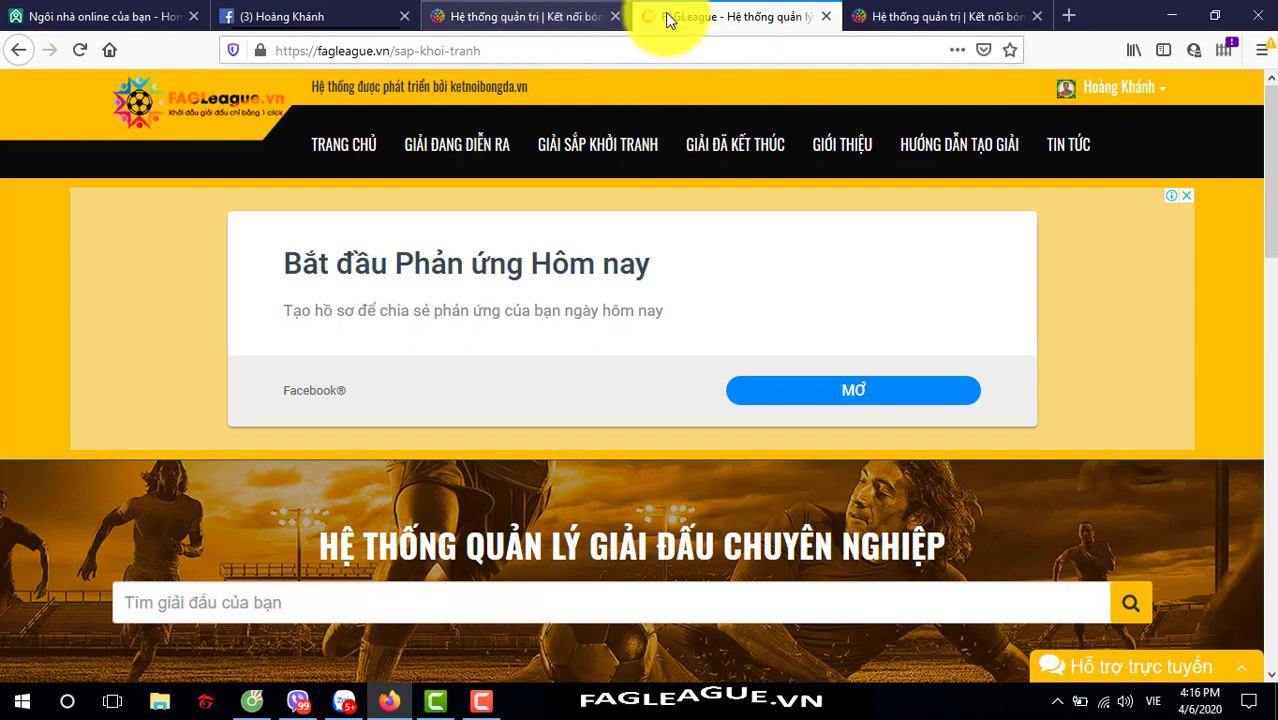
- Return to the season form and set the website colour to blue 1621B8
click(895, 18)
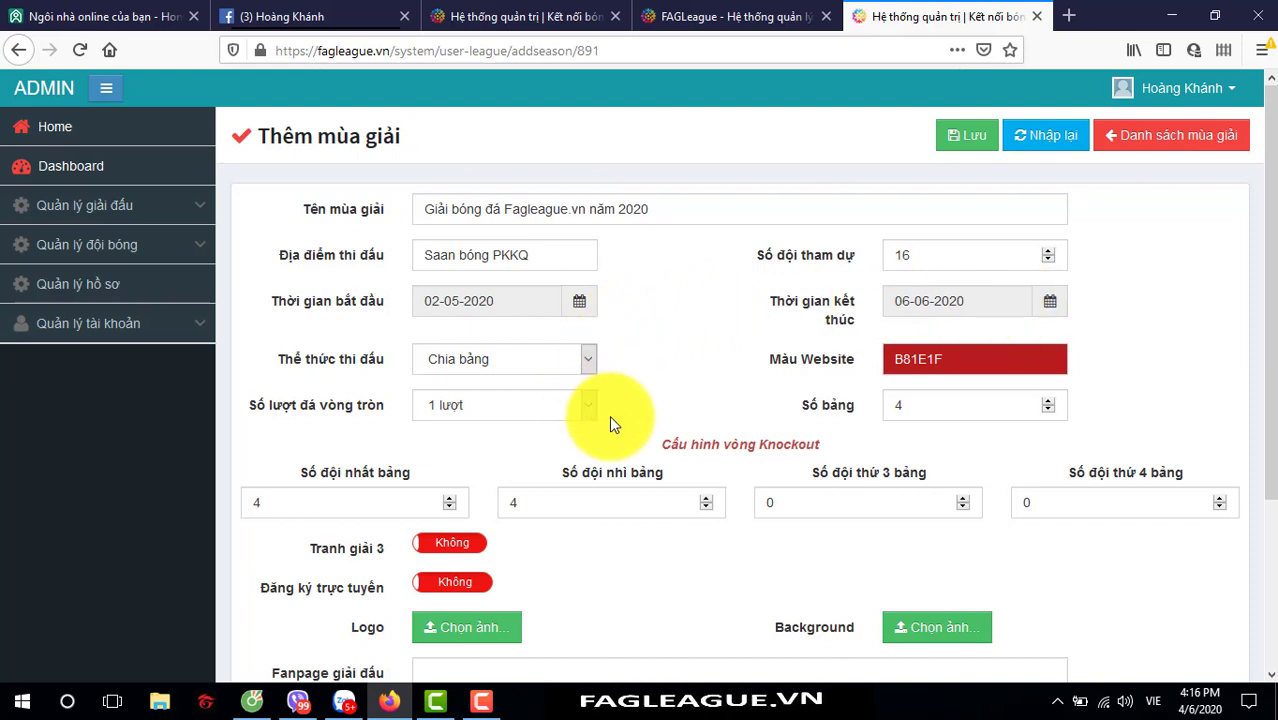
click(932, 357)
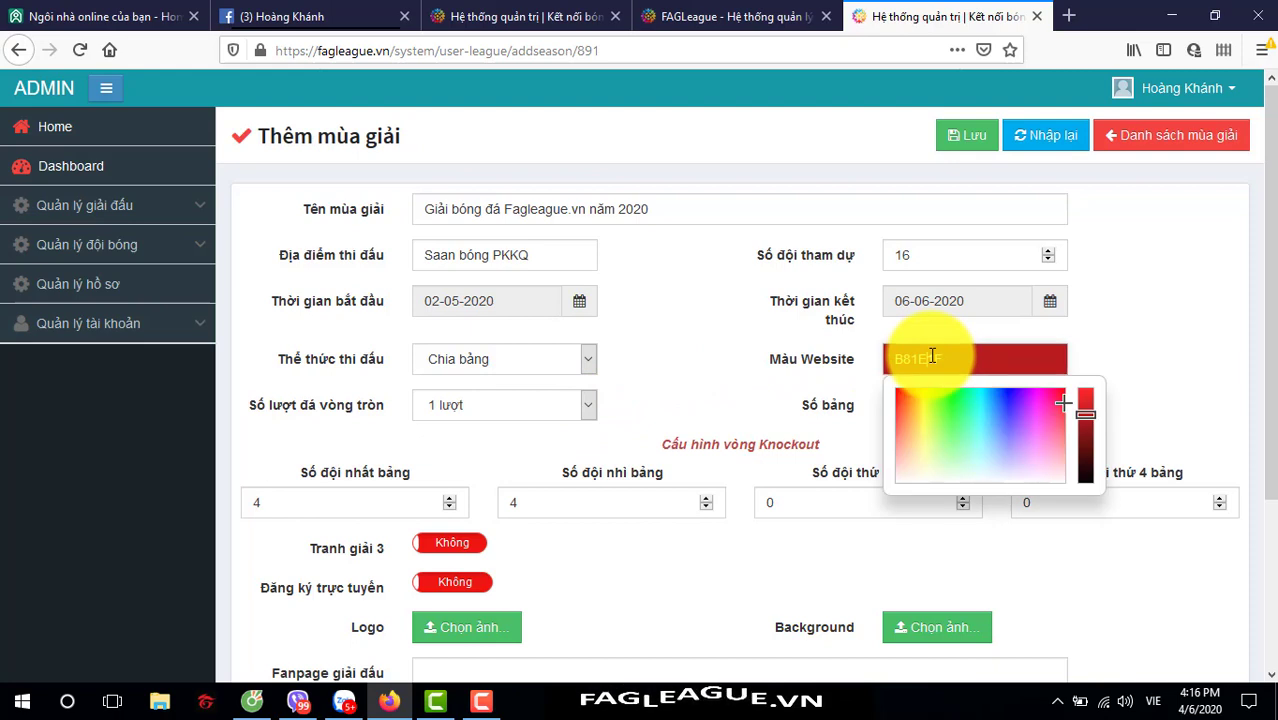
click(1005, 400)
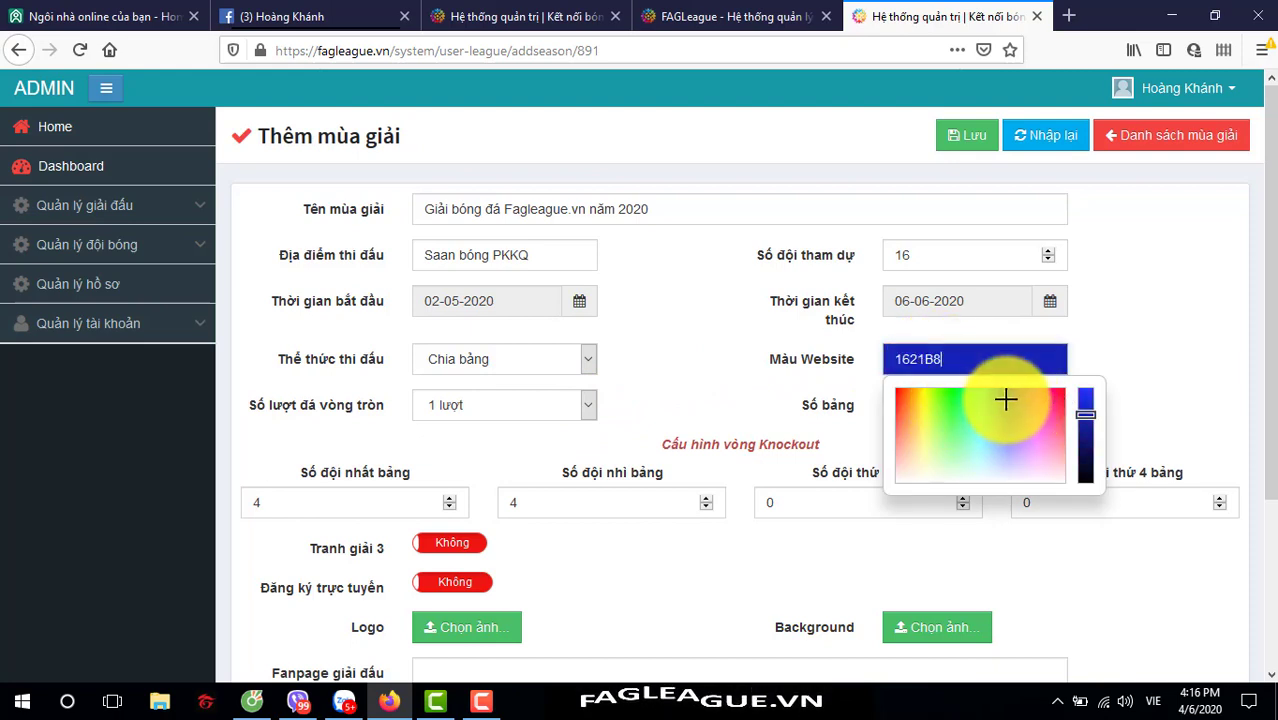
click(768, 315)
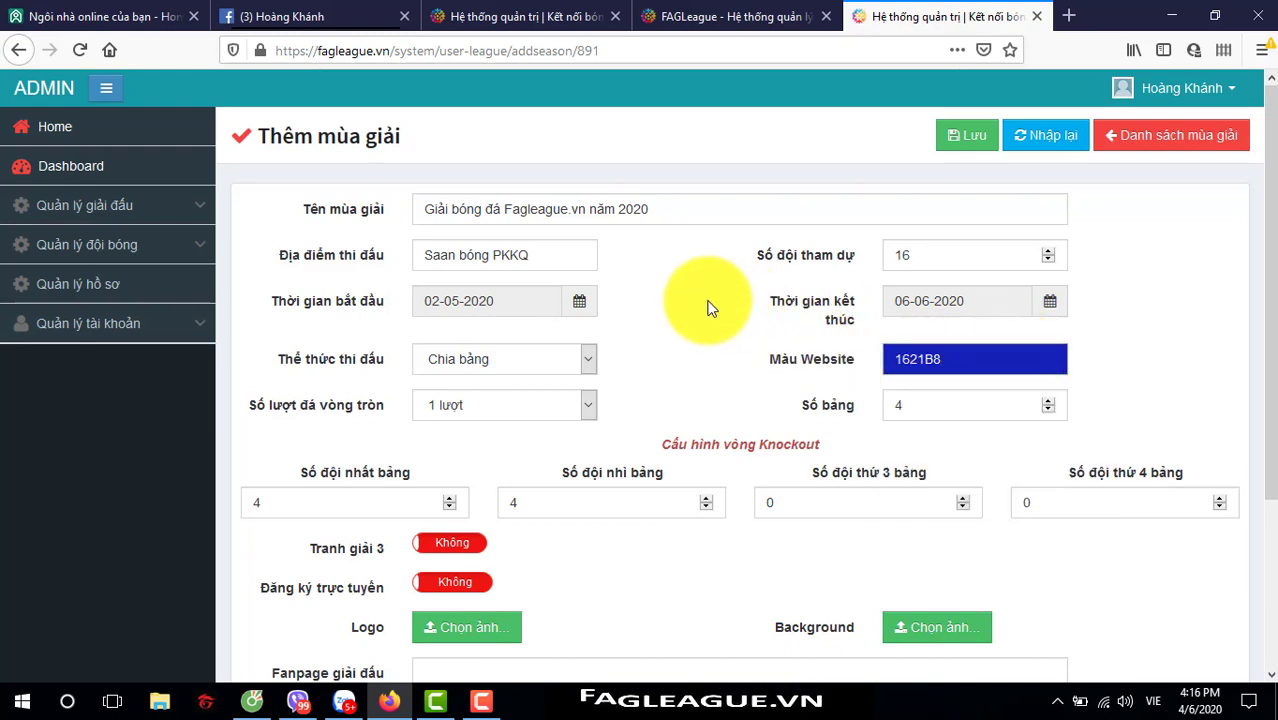
- Browse the upcoming tournaments, examine the colours and layout of the U17 Thanh Hóa tournament page, and return to the season form
click(545, 20)
click(699, 18)
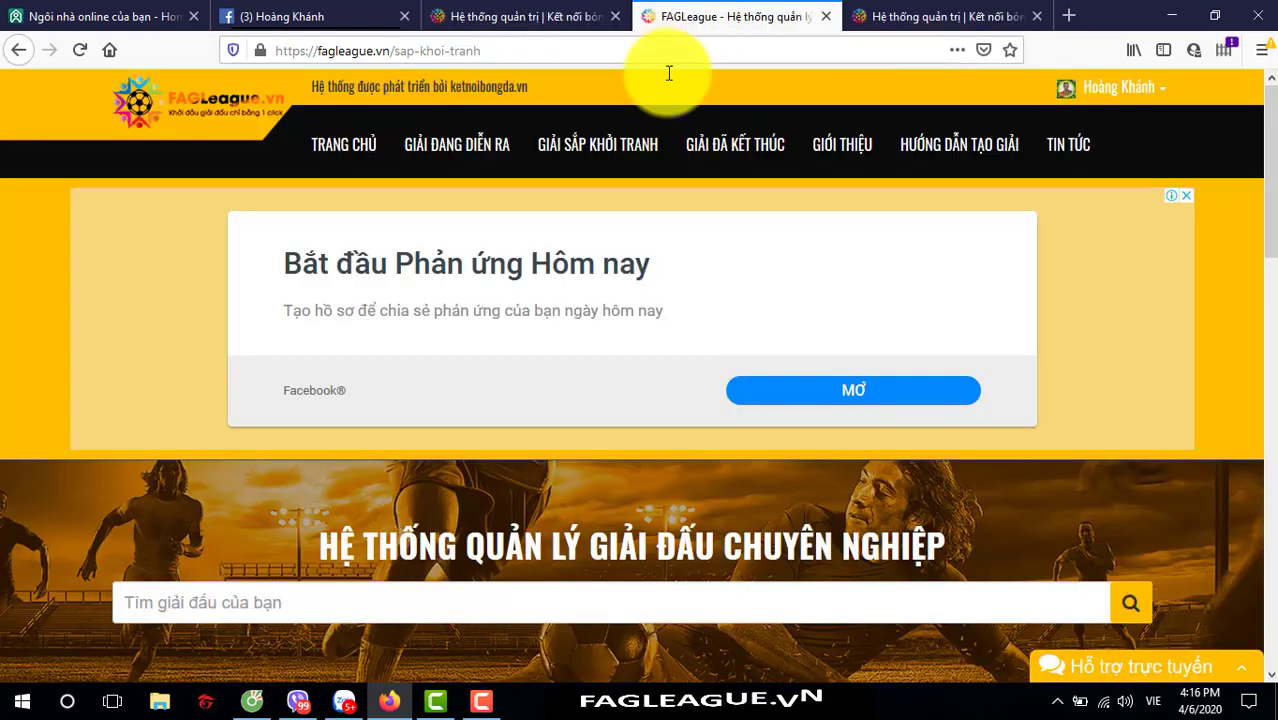
scroll(770, 262, down, 8)
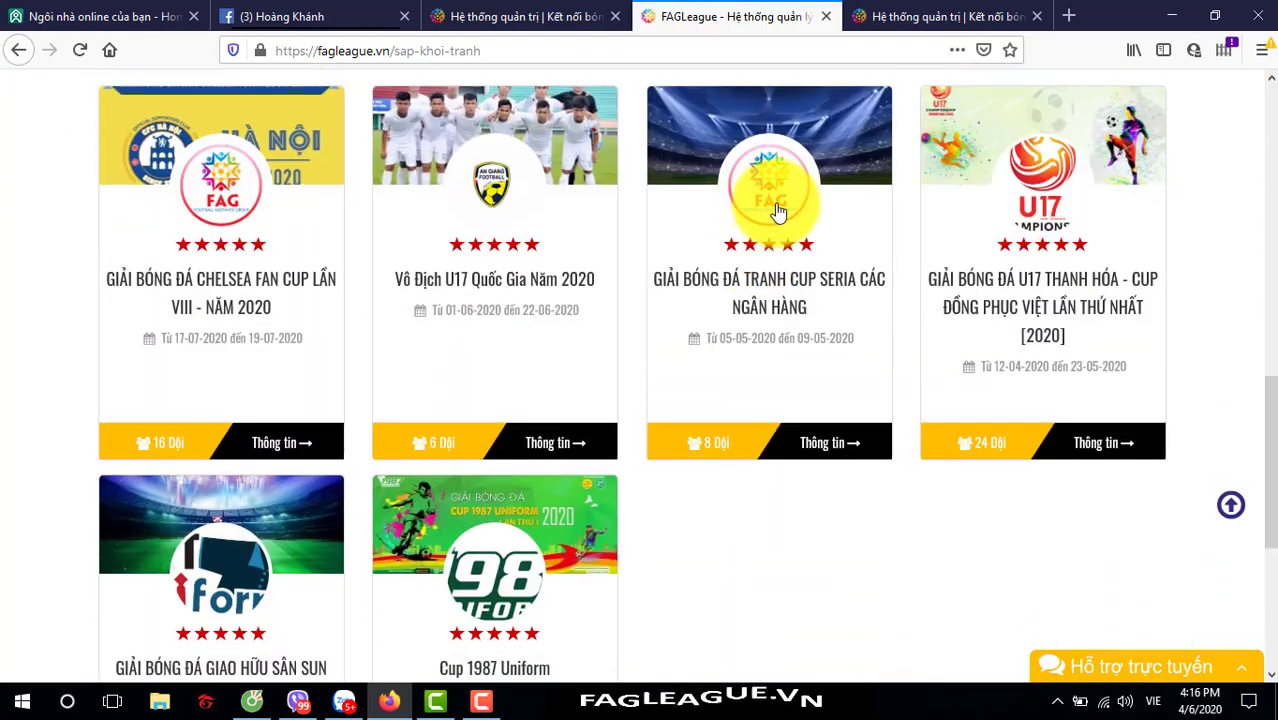
scroll(528, 294, down, 3)
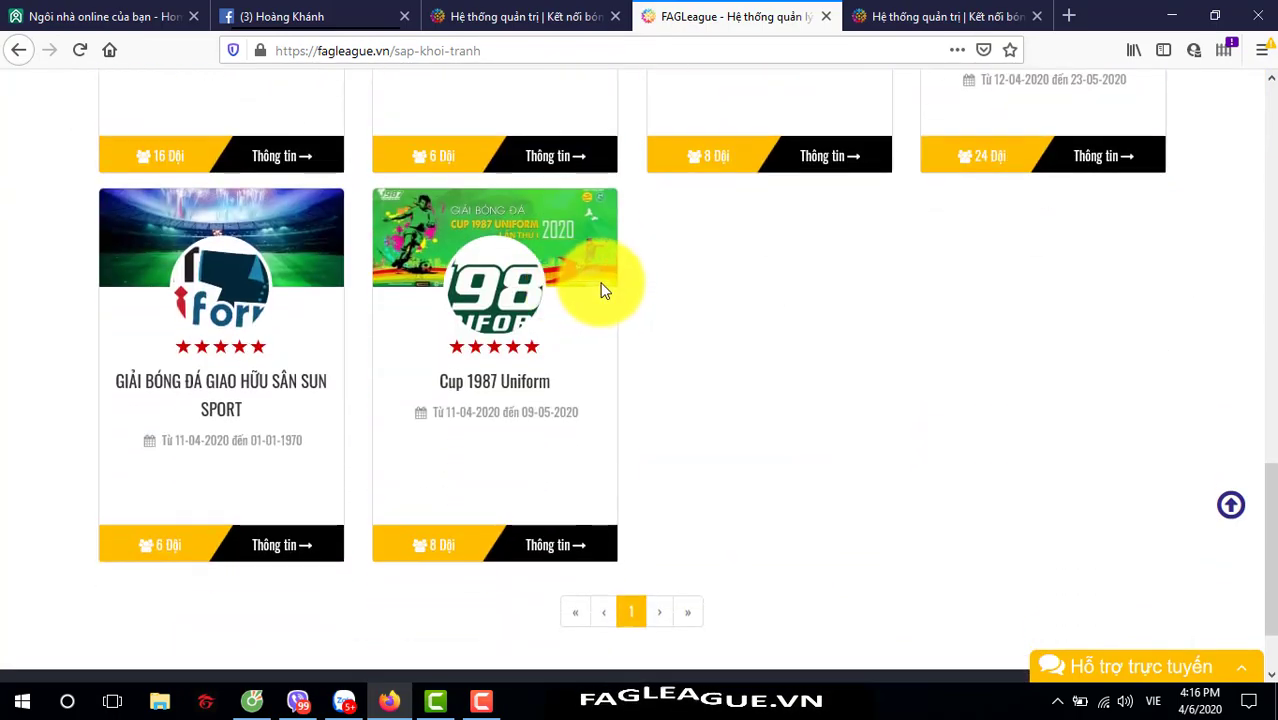
scroll(736, 271, up, 9)
scroll(736, 274, down, 5)
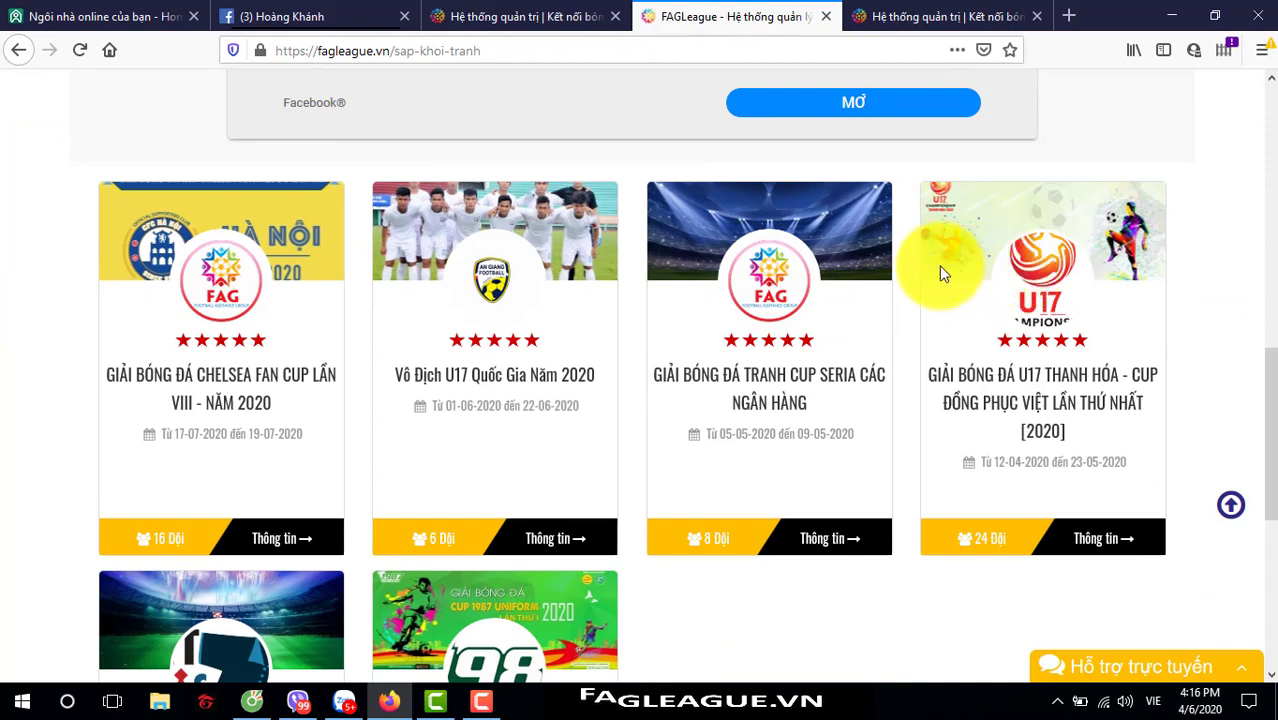
scroll(960, 305, up, 1)
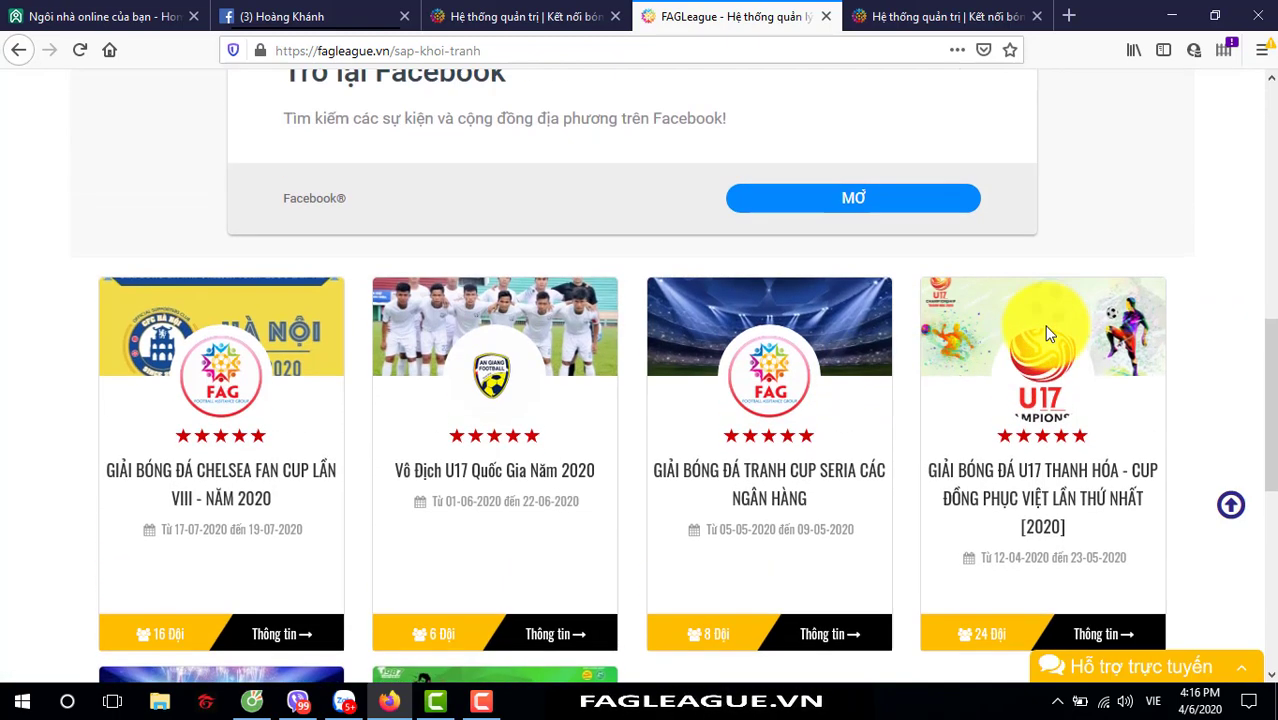
click(993, 356)
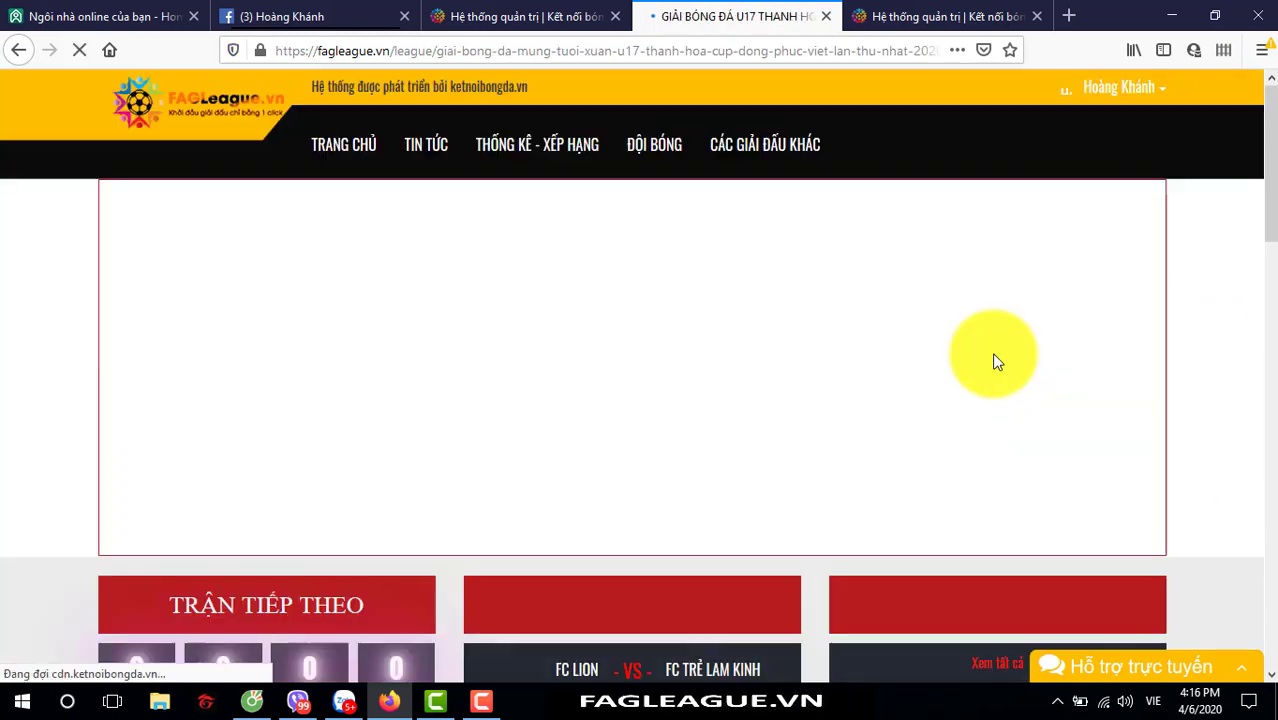
scroll(900, 340, down, 4)
scroll(247, 258, down, 5)
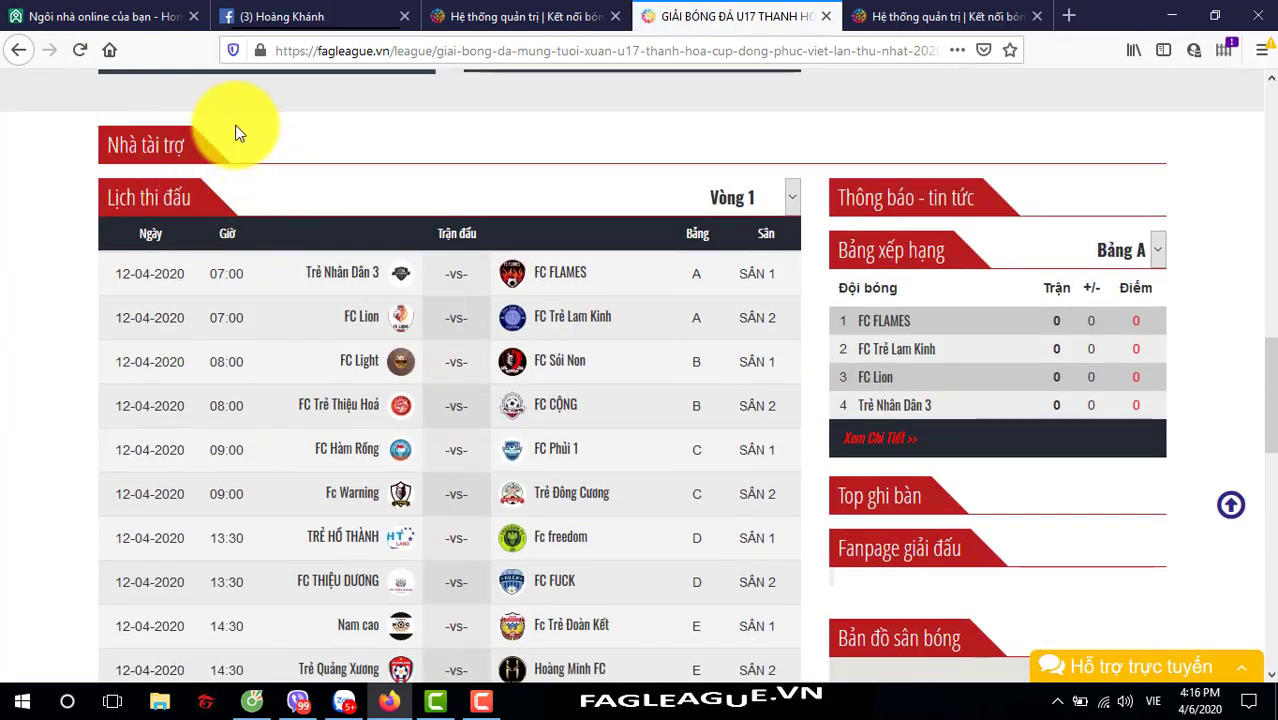
click(888, 16)
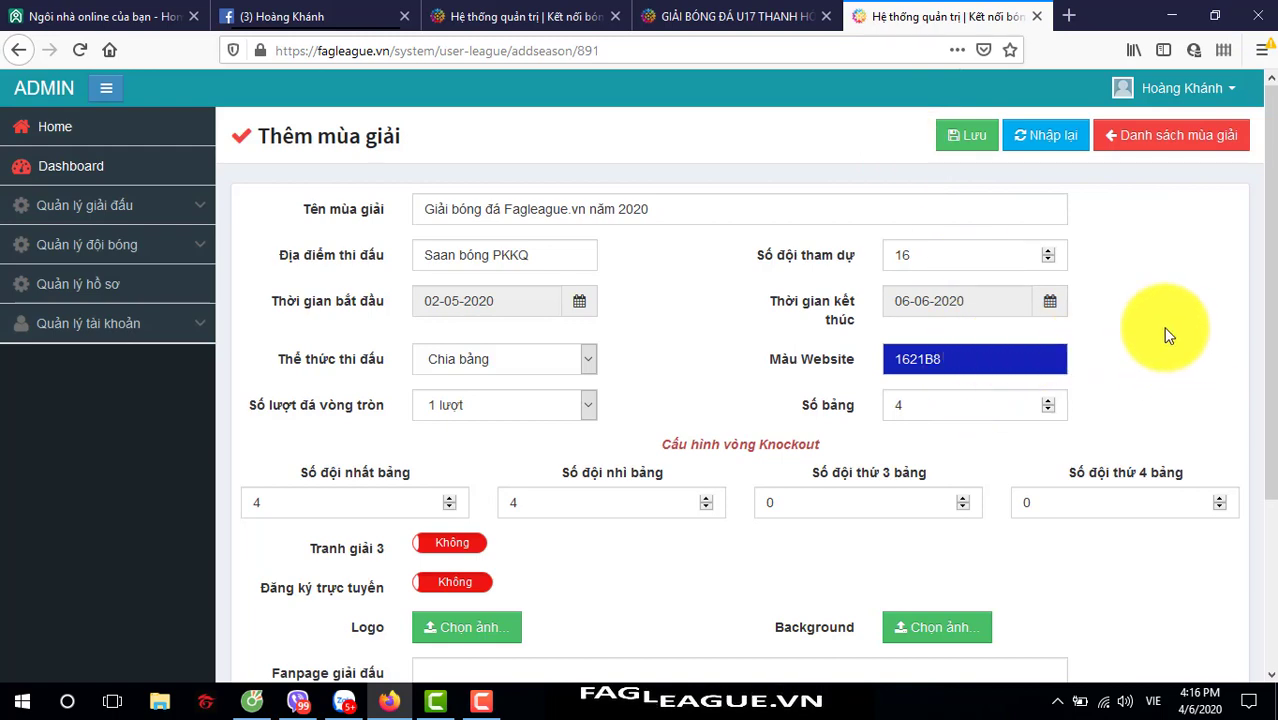
scroll(1140, 325, down, 2)
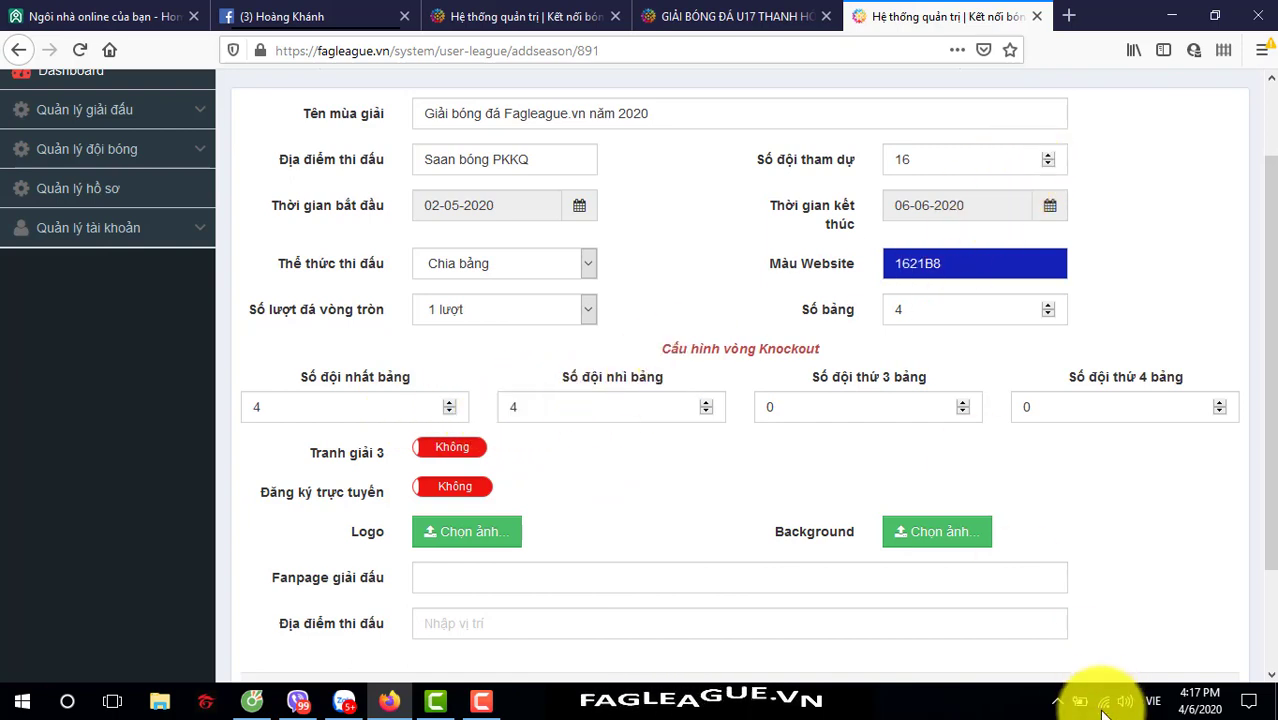
click(481, 701)
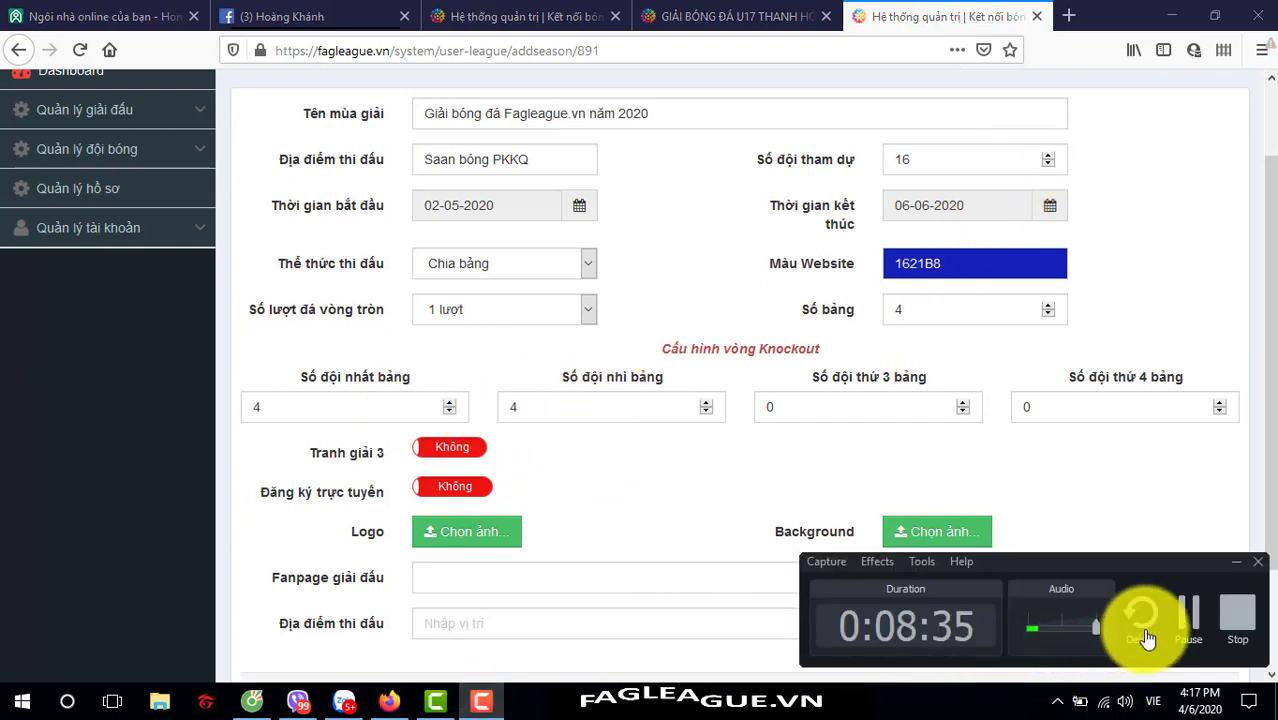
click(1180, 618)
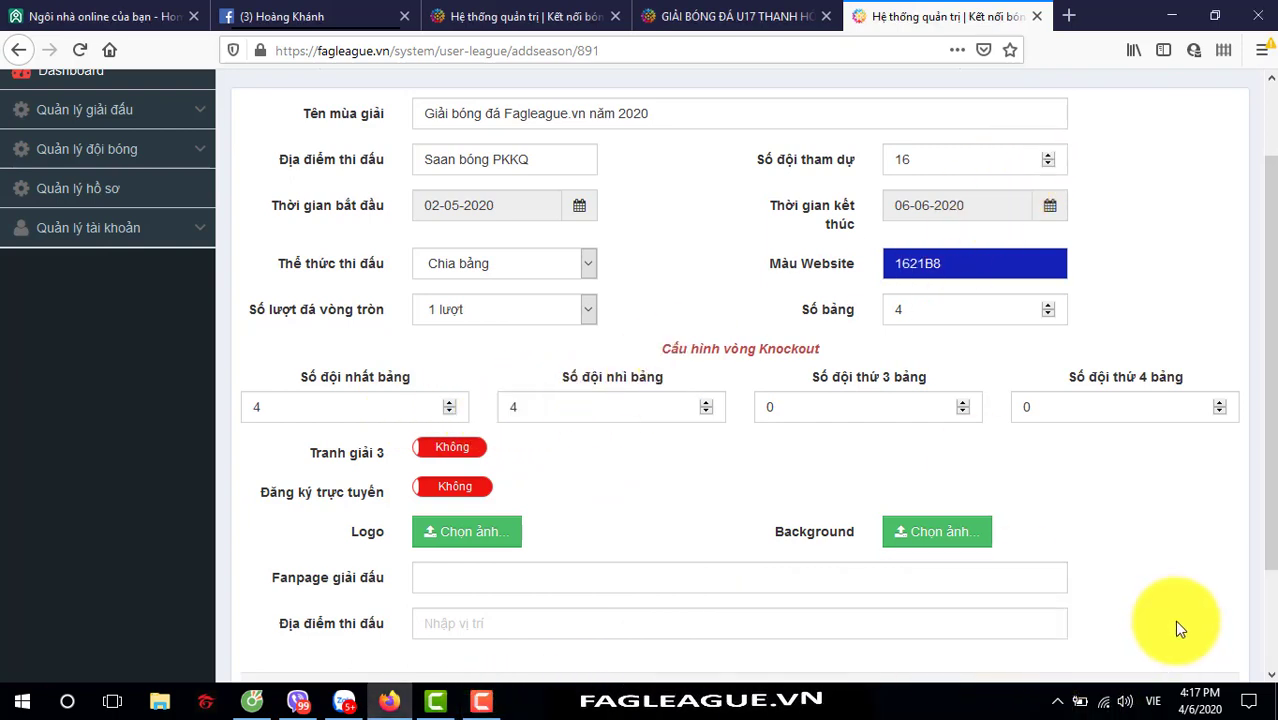
click(481, 701)
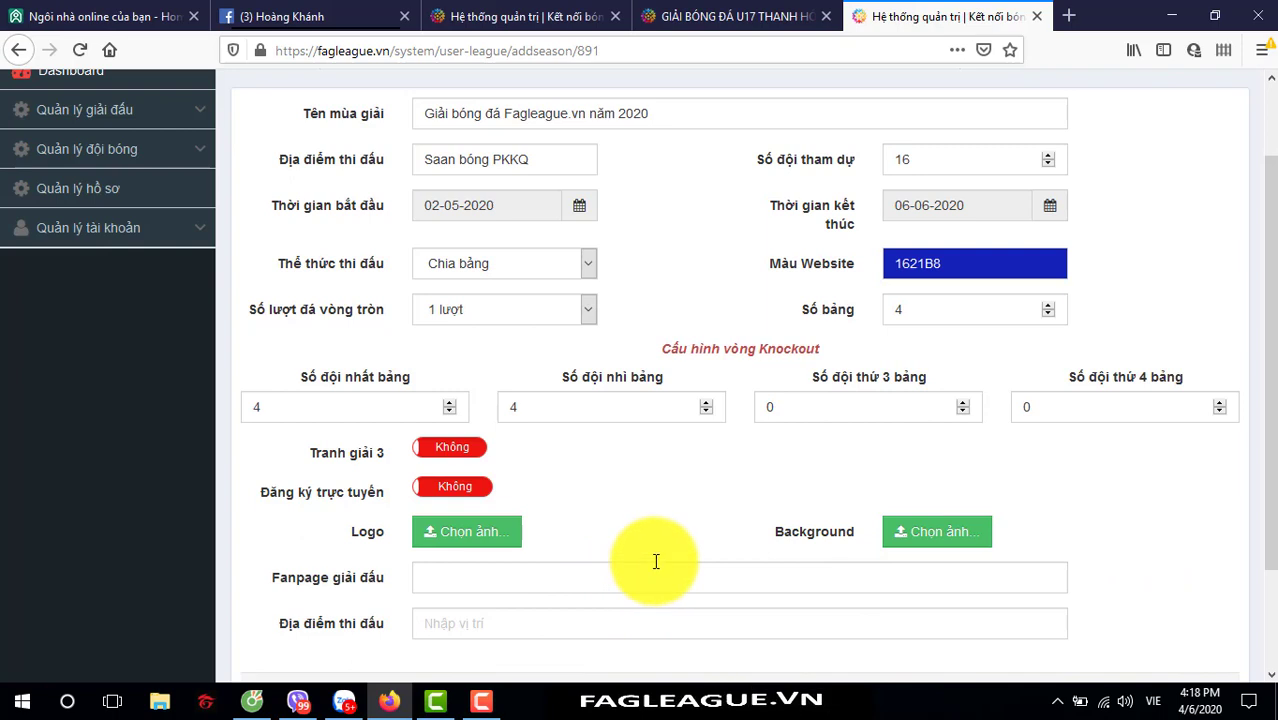
- Review the knockout qualifier counts for each group placing and enable the third-place match ("Tranh giải 3")
scroll(656, 559, up, 2)
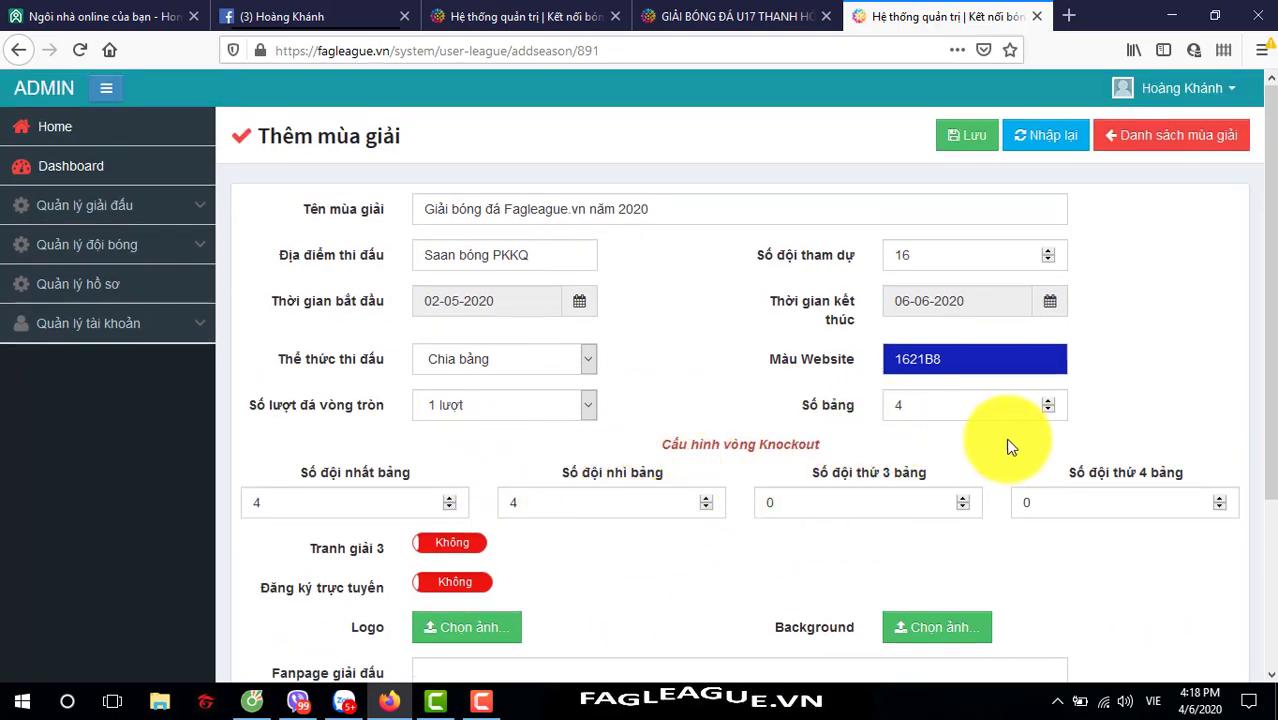
scroll(617, 588, down, 2)
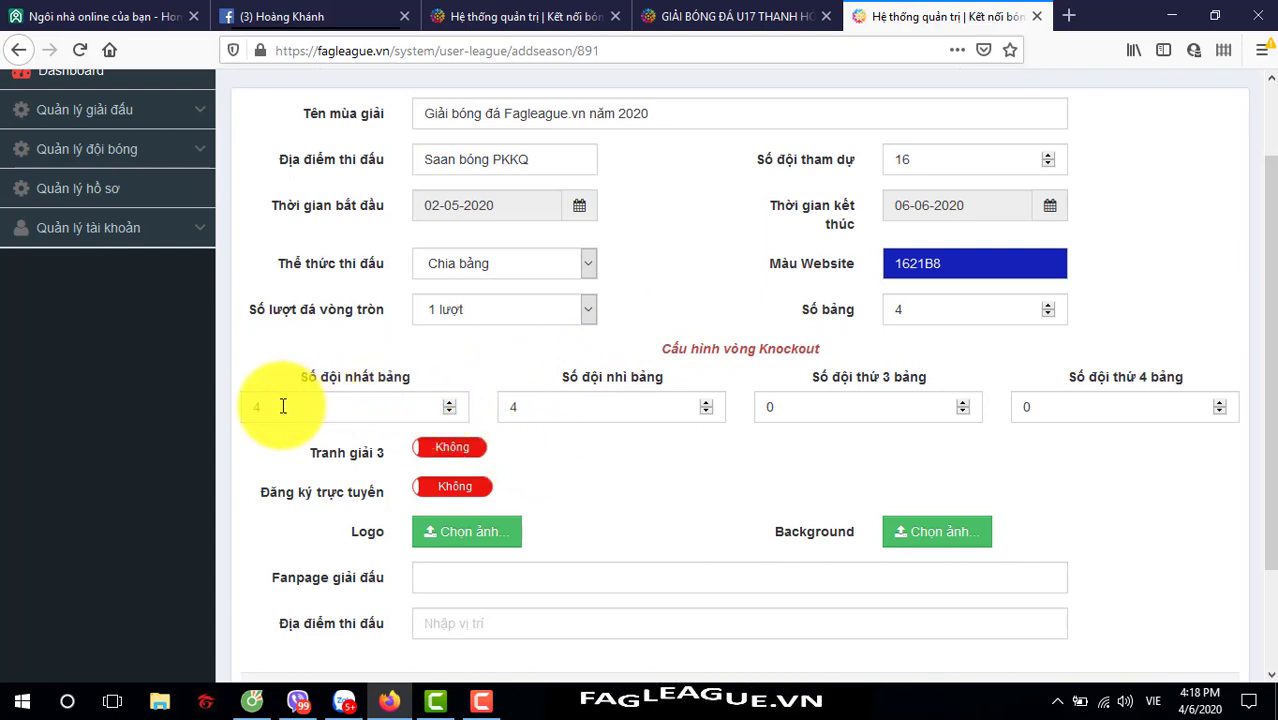
click(601, 408)
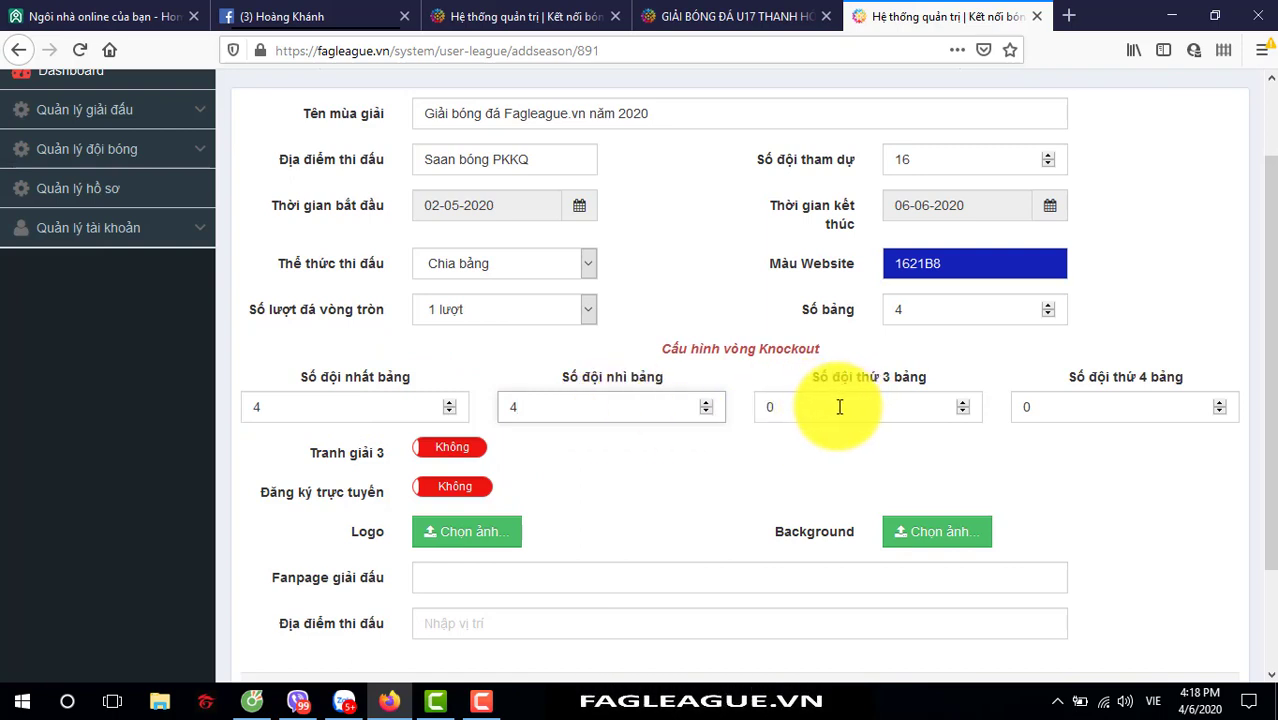
click(840, 407)
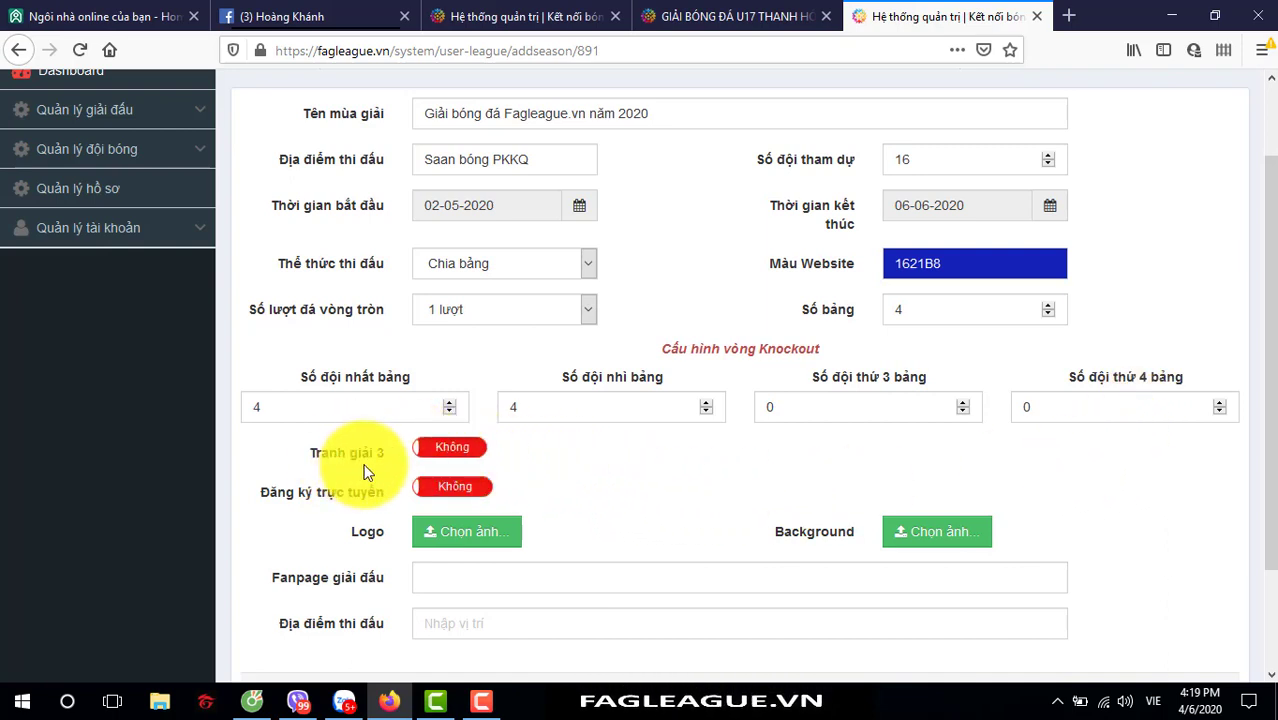
click(451, 452)
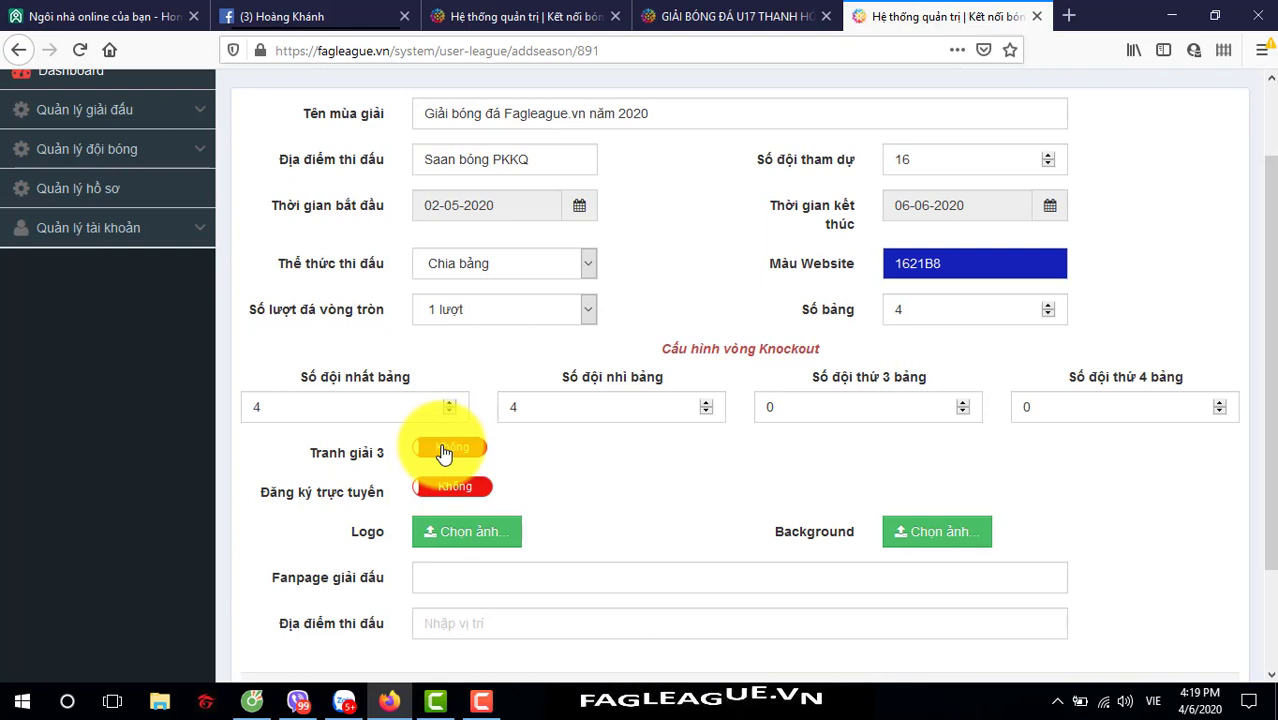
click(444, 451)
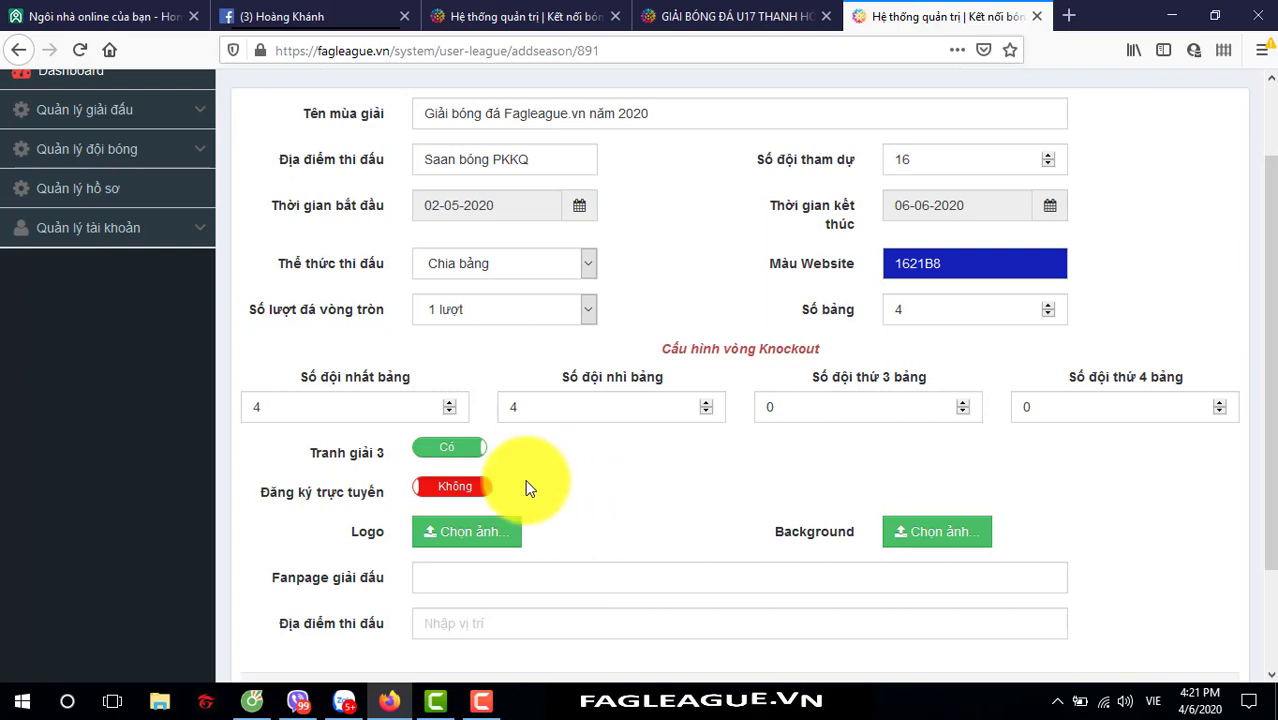
- Enable online registration for the season and set its registration deadline to 18-04-2020
click(445, 486)
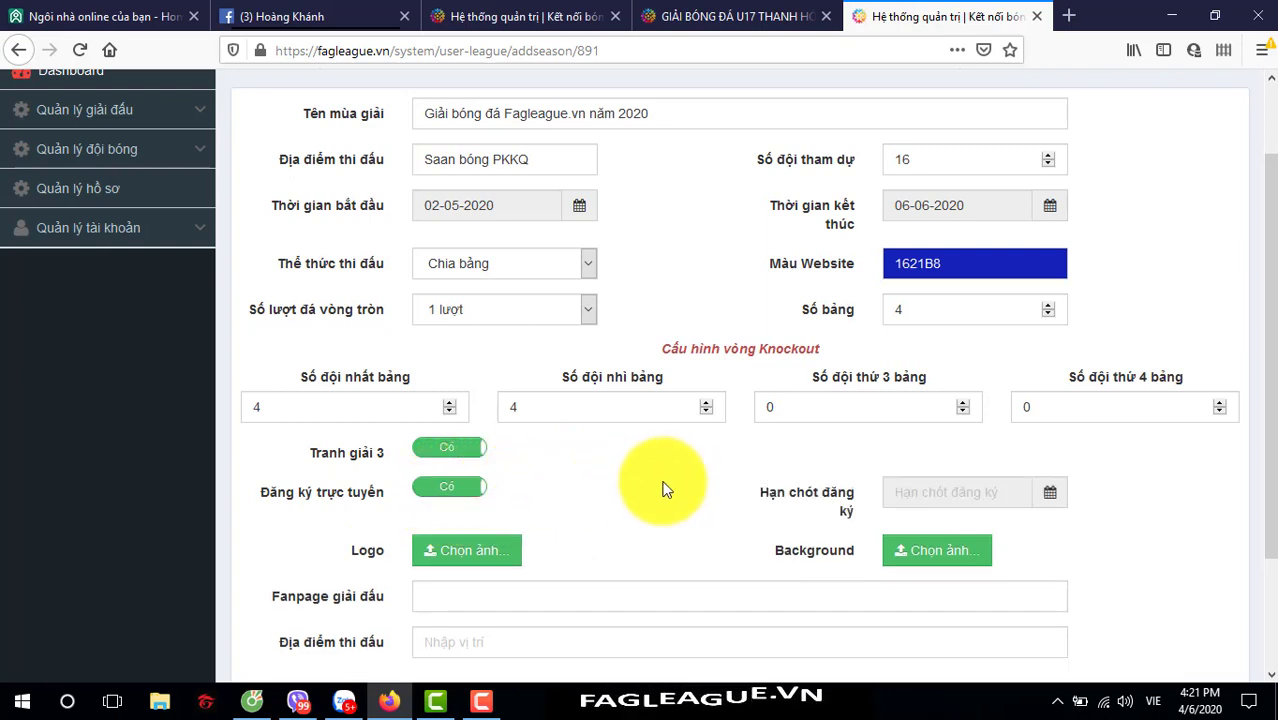
click(1048, 496)
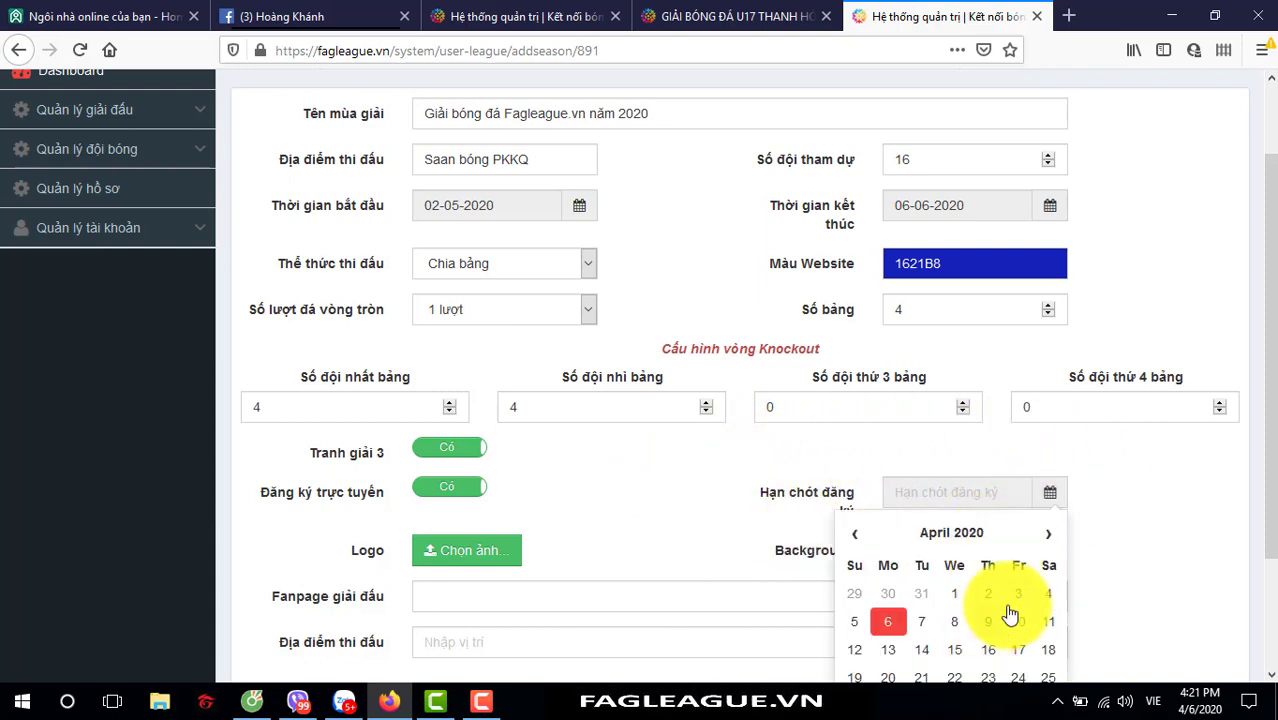
scroll(1010, 612, down, 2)
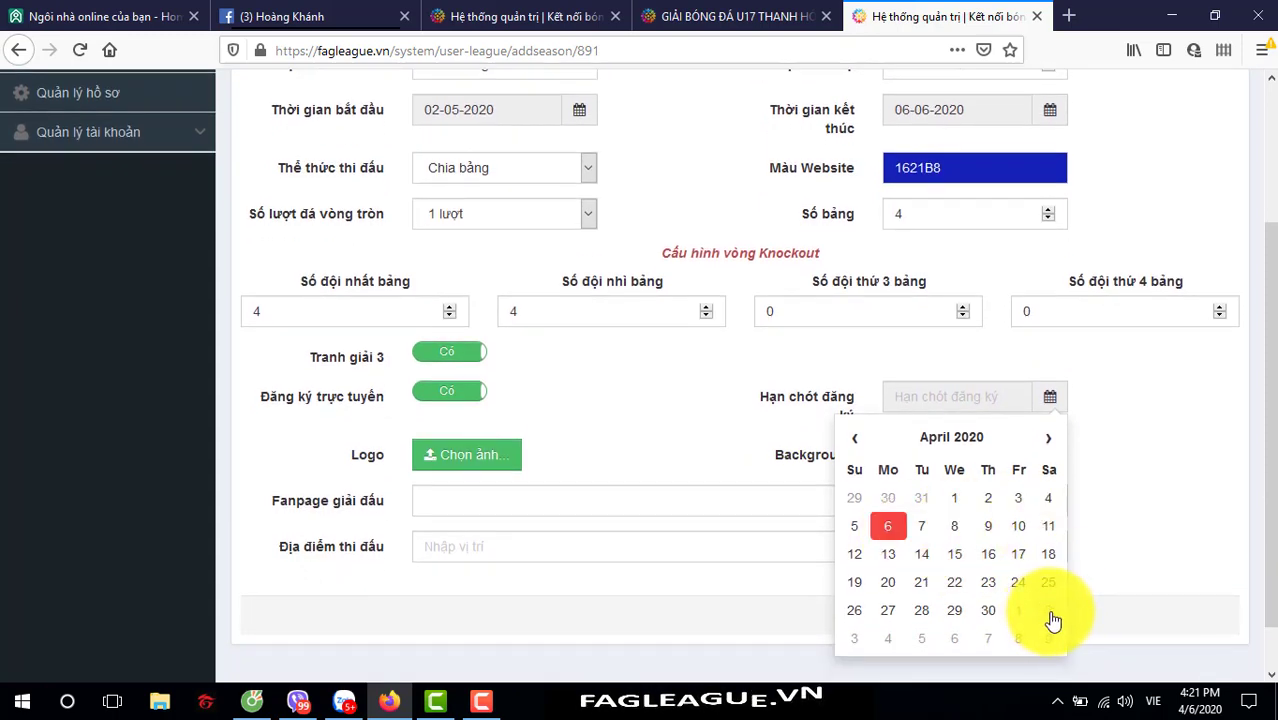
click(1050, 556)
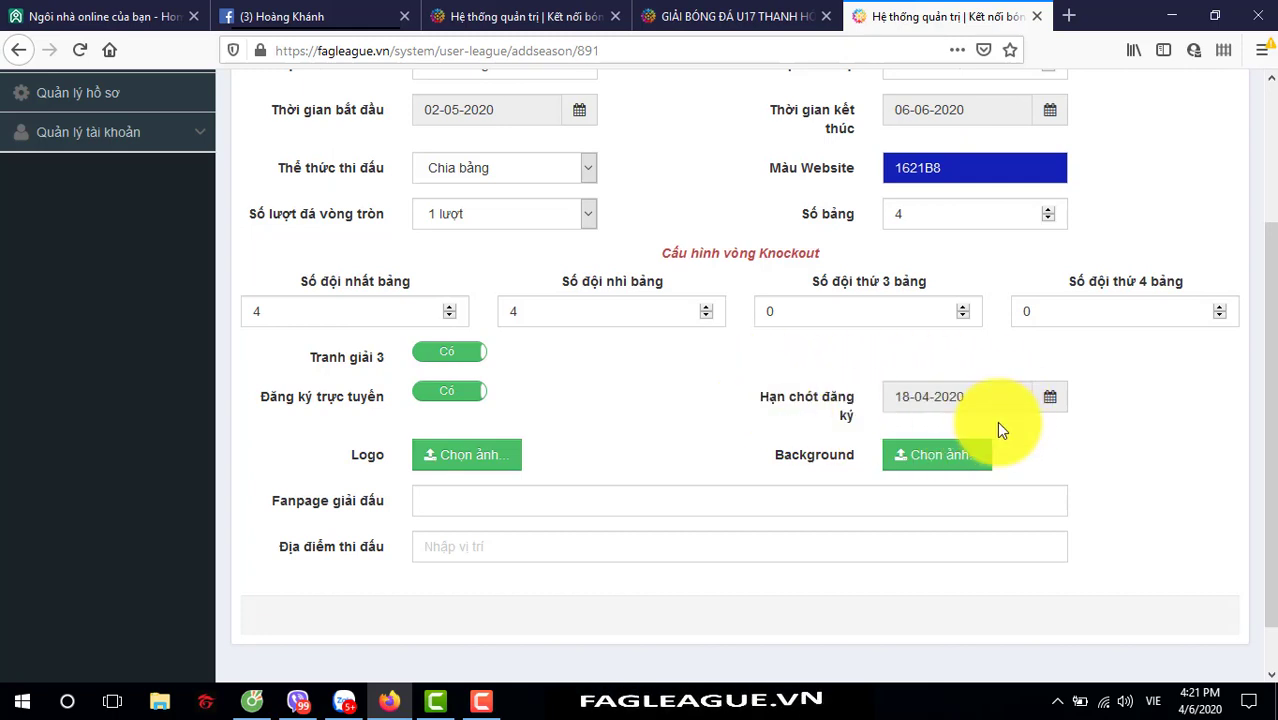
- Upload the image "logo FAG mới" from the Logo folder as the season's logo
click(427, 460)
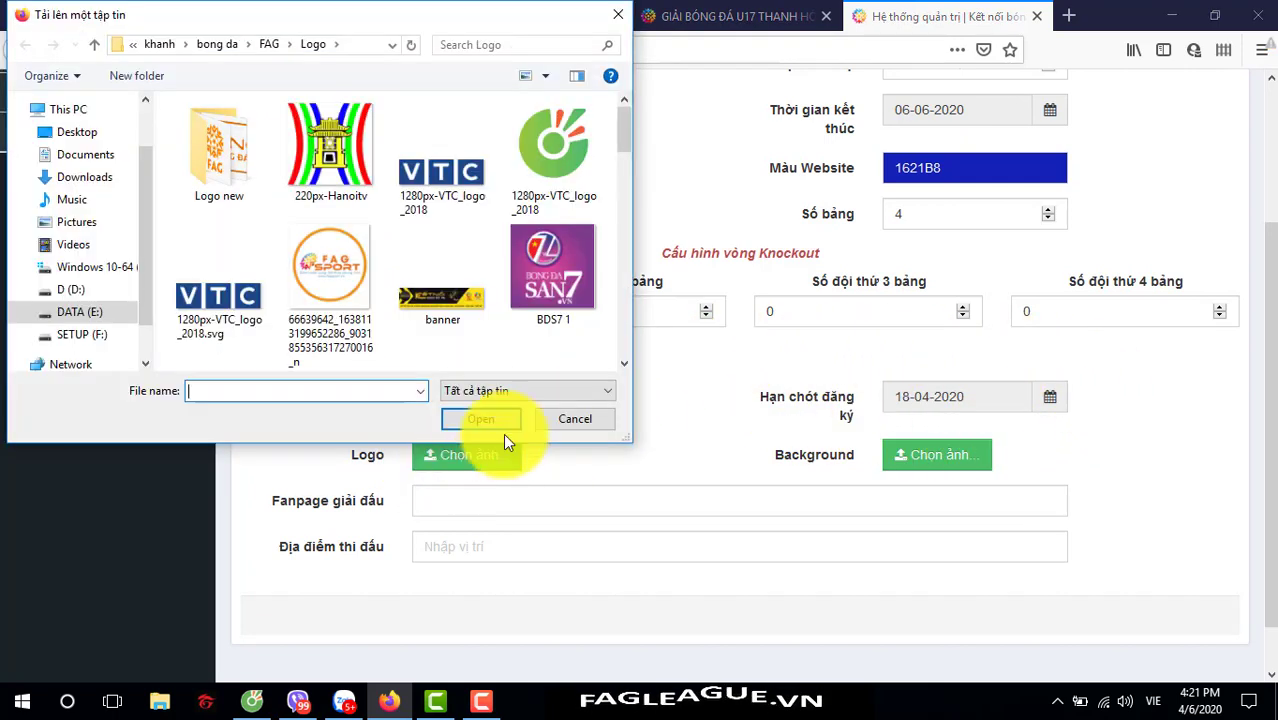
scroll(476, 285, down, 1)
scroll(476, 285, down, 10)
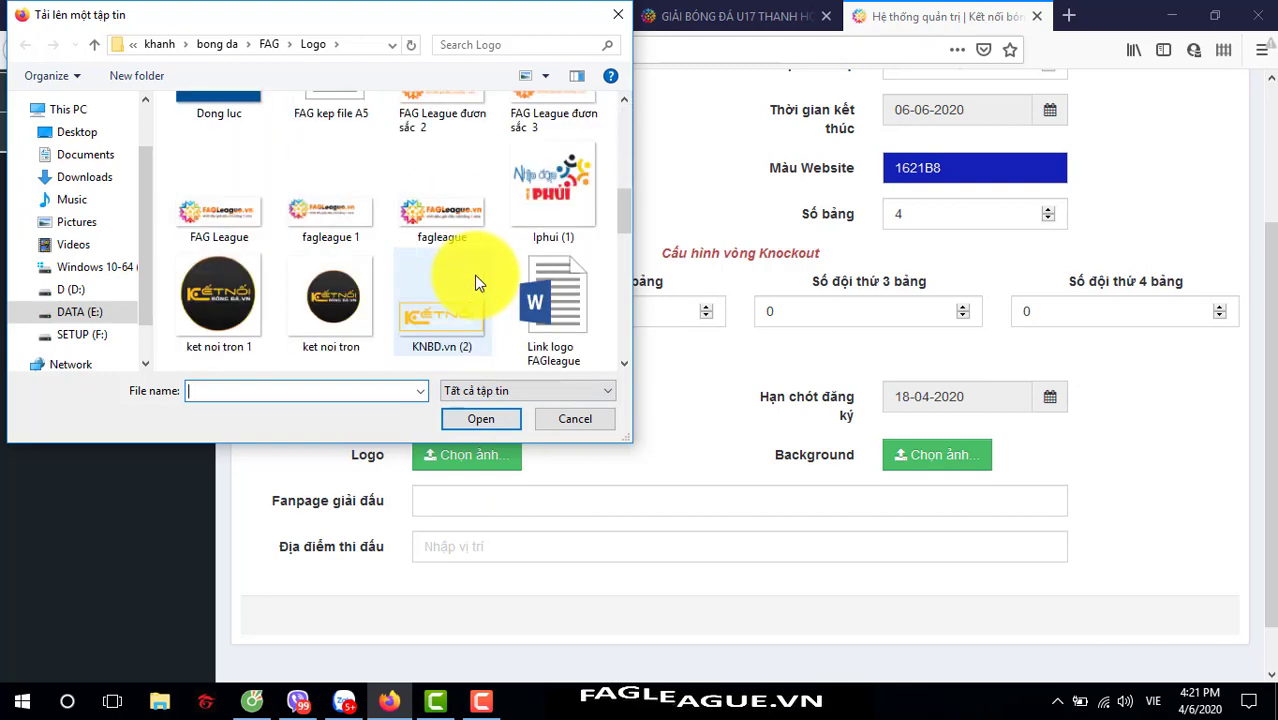
double_click(443, 292)
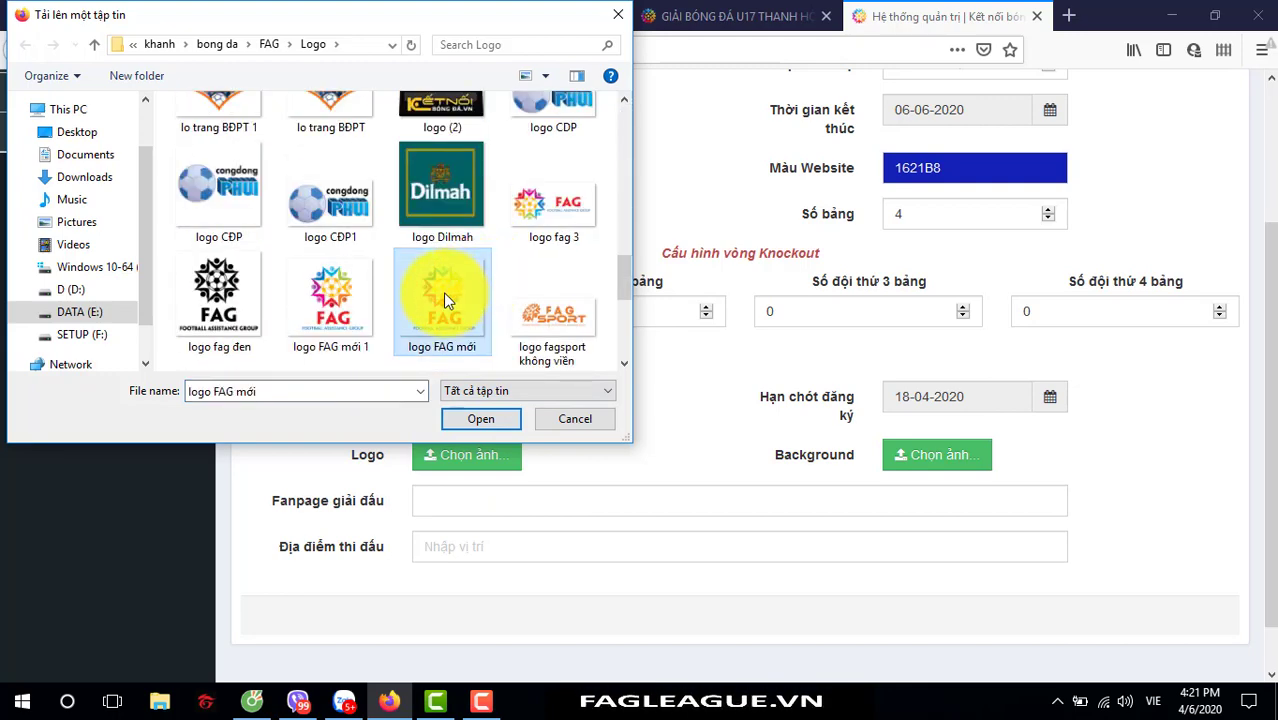
- Start choosing the season's background image and open the "Nam 2019" folder inside "bong da"
click(899, 460)
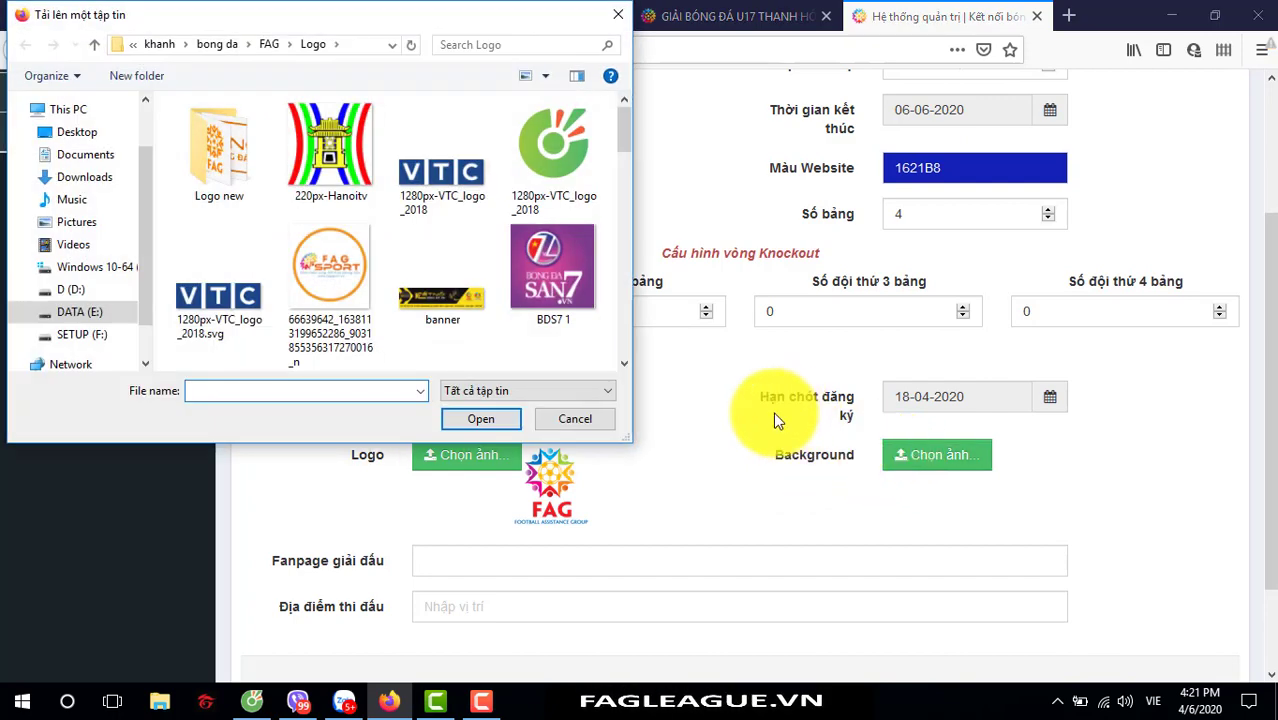
scroll(485, 280, down, 2)
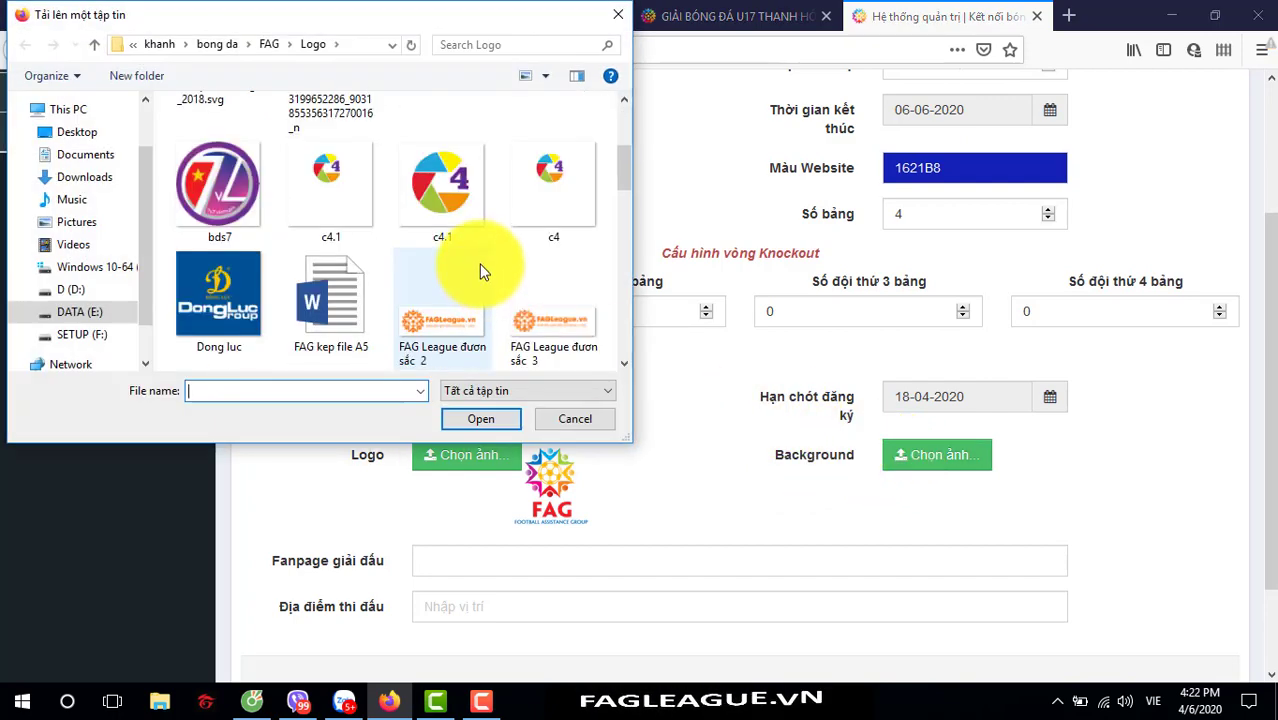
scroll(481, 268, down, 3)
scroll(485, 250, up, 6)
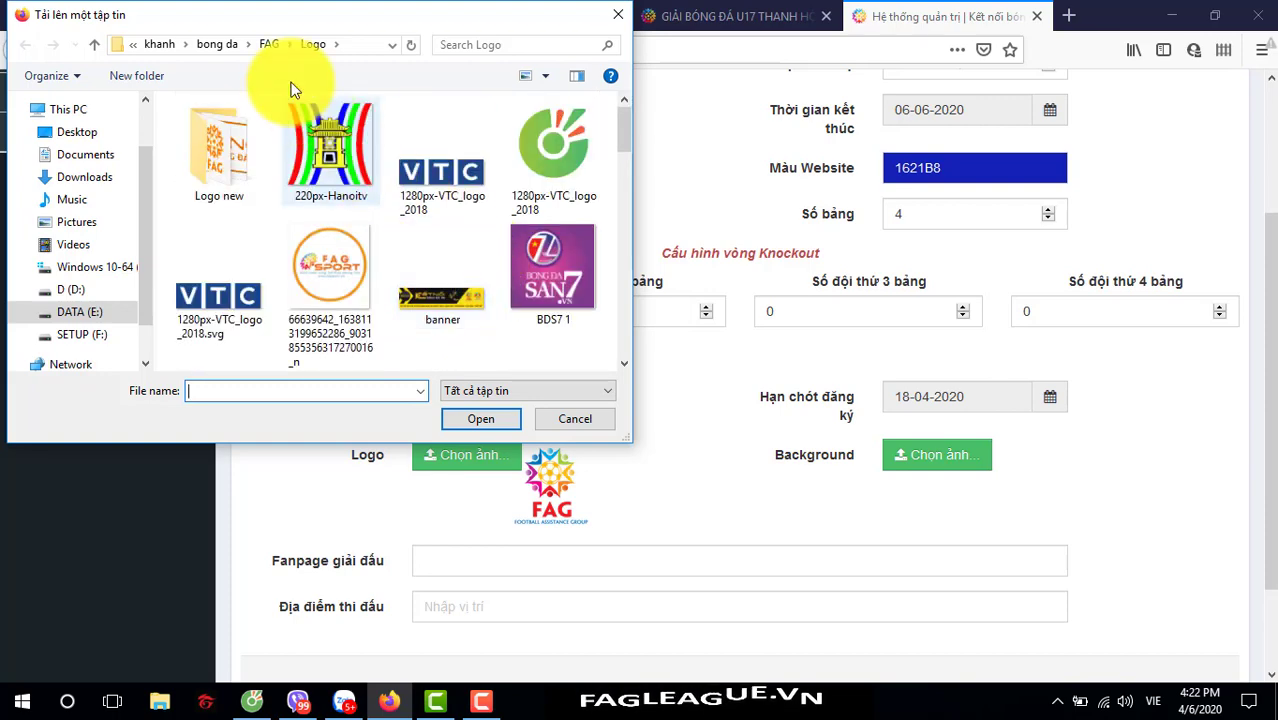
click(269, 47)
click(227, 47)
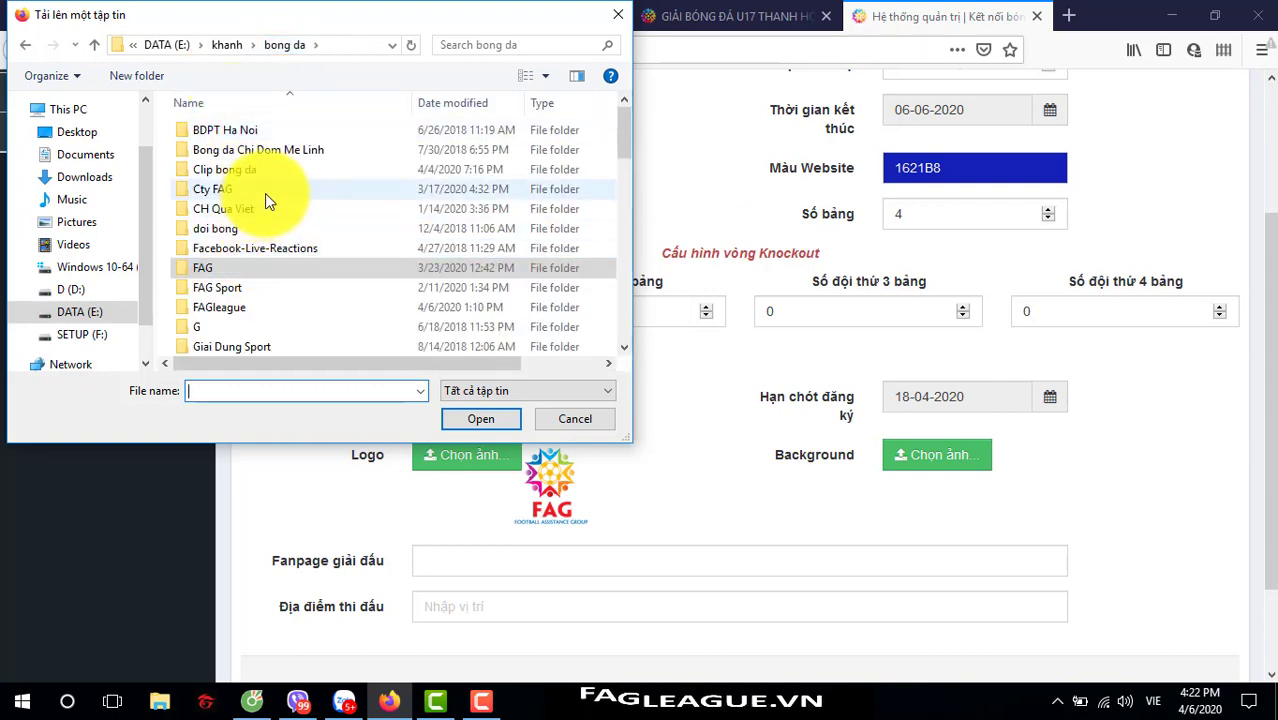
scroll(265, 194, down, 6)
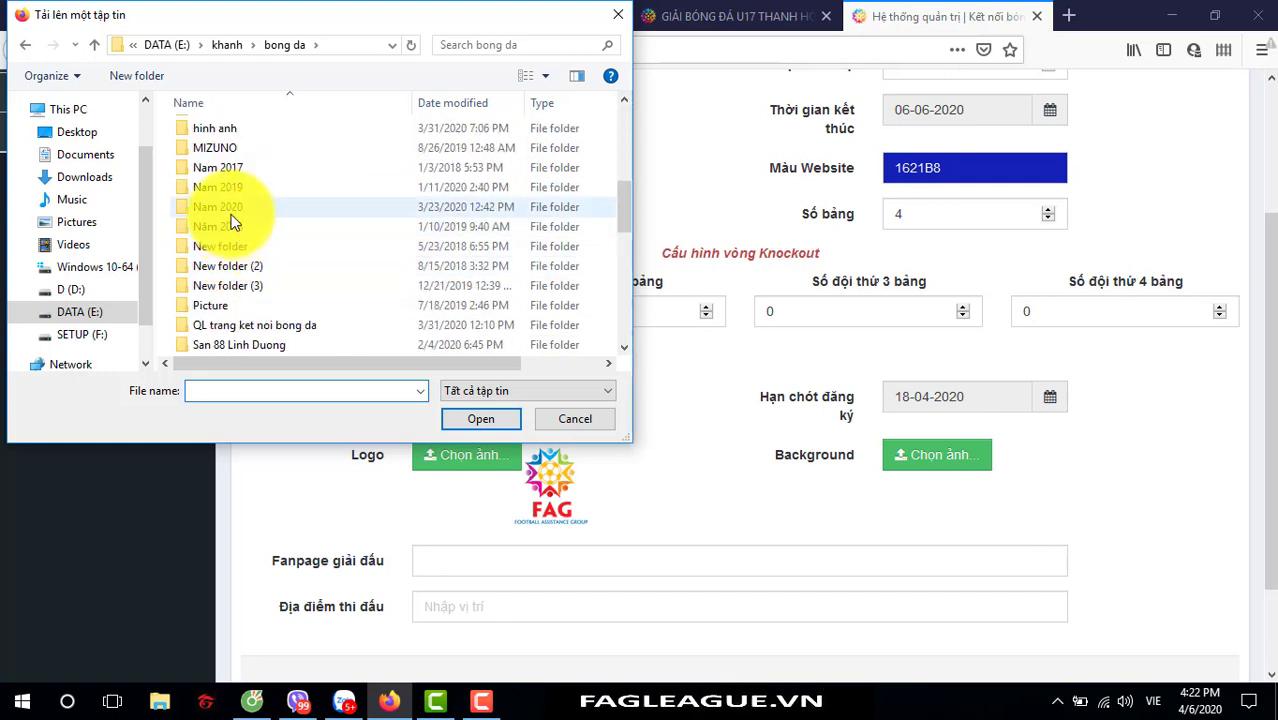
click(224, 192)
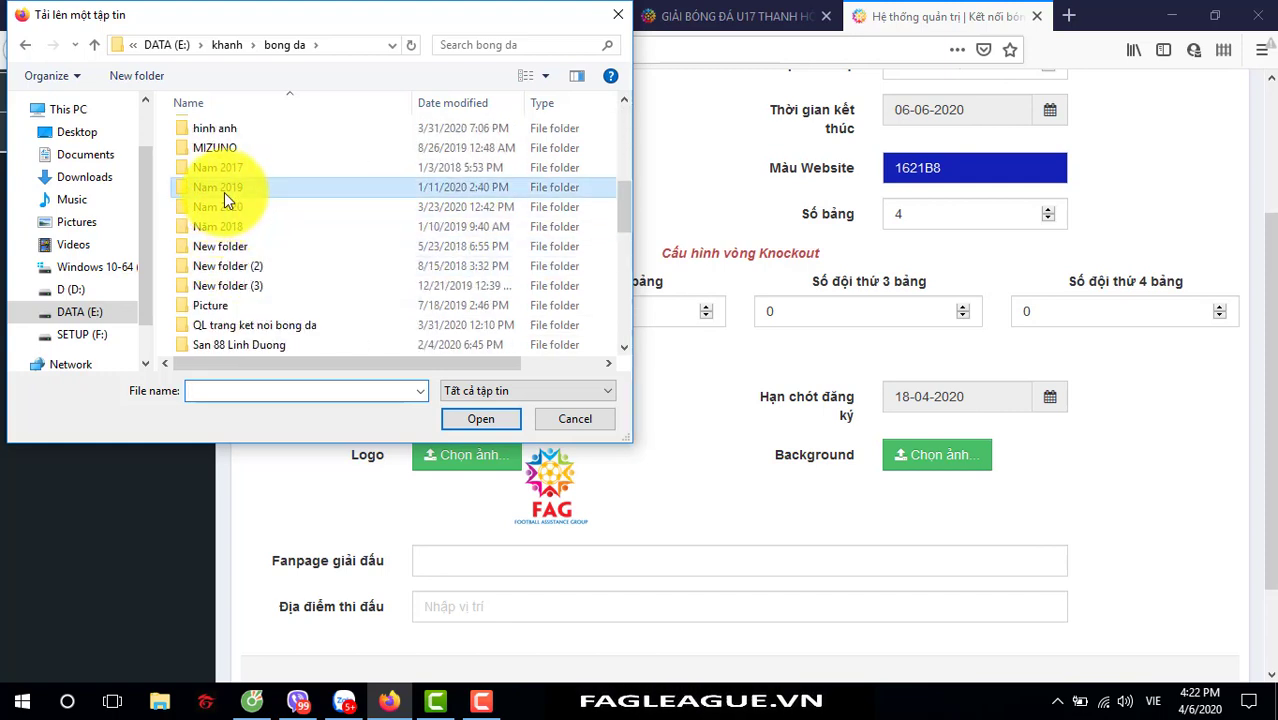
double_click(224, 192)
- Upload the image "Backdrop chuan" from the "Giai BNI Ha Noi" folder as the season's background
scroll(315, 248, down, 1)
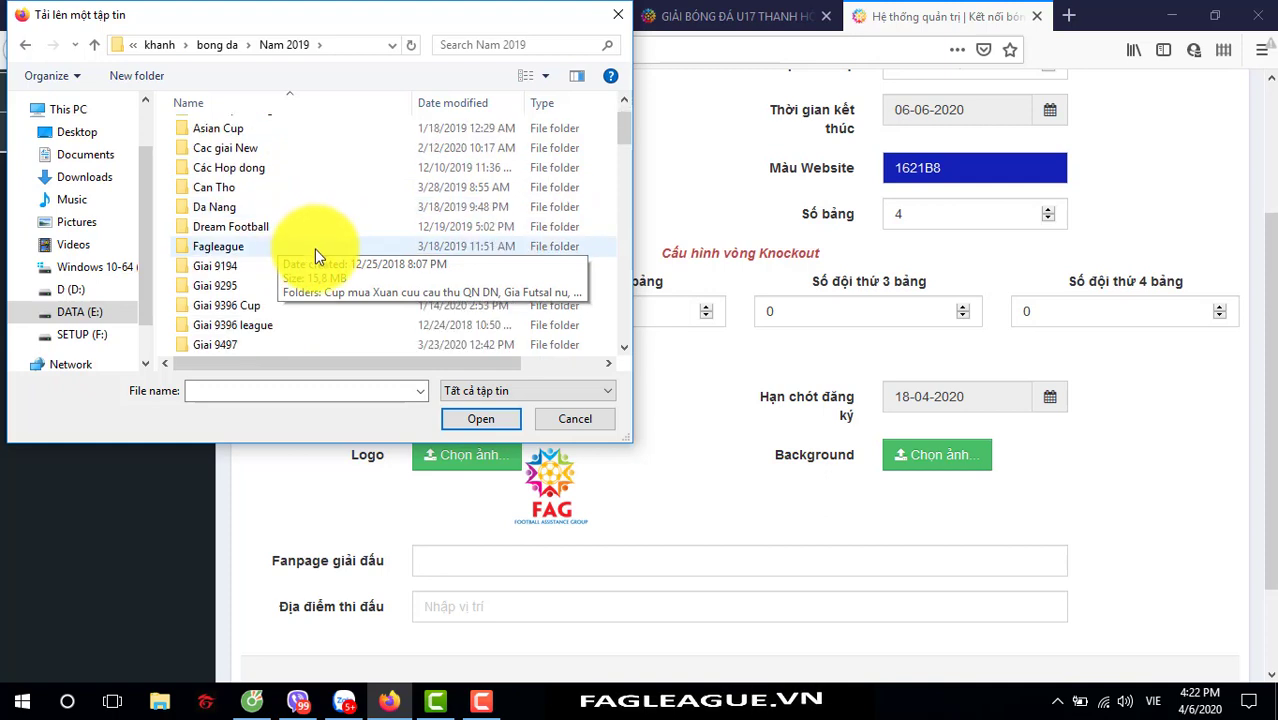
scroll(315, 248, down, 3)
scroll(329, 251, up, 2)
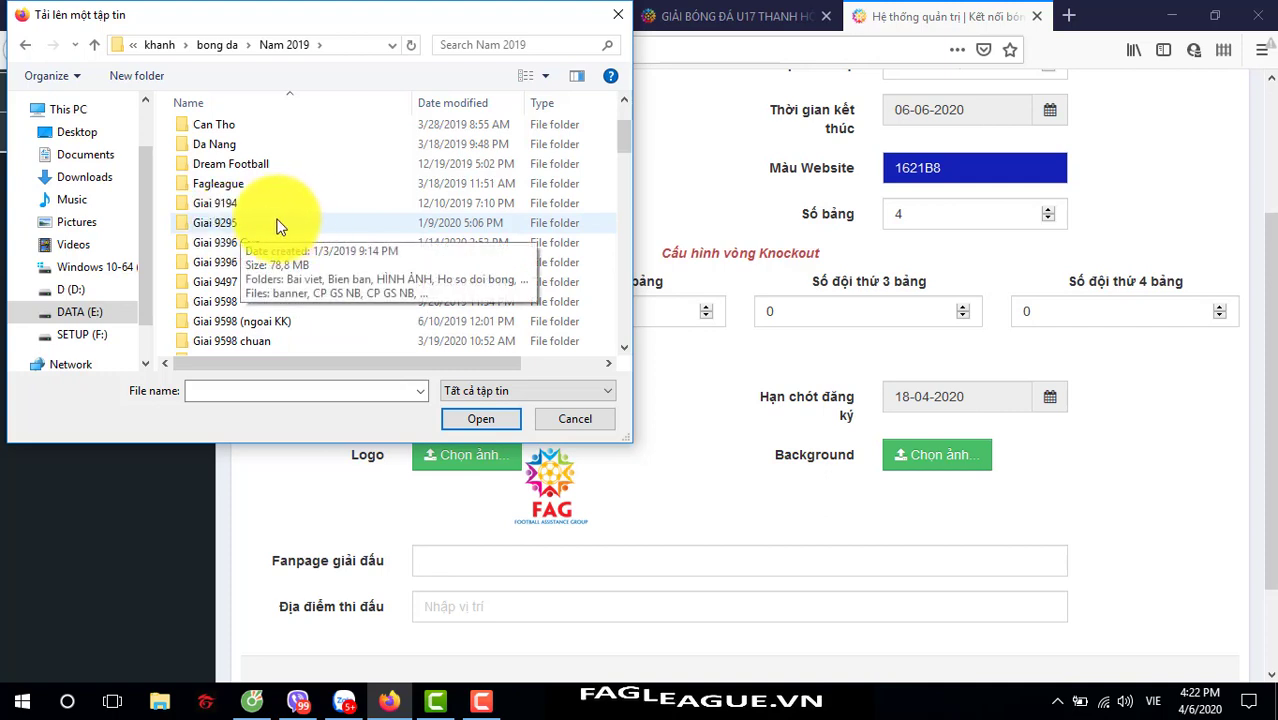
scroll(340, 243, down, 5)
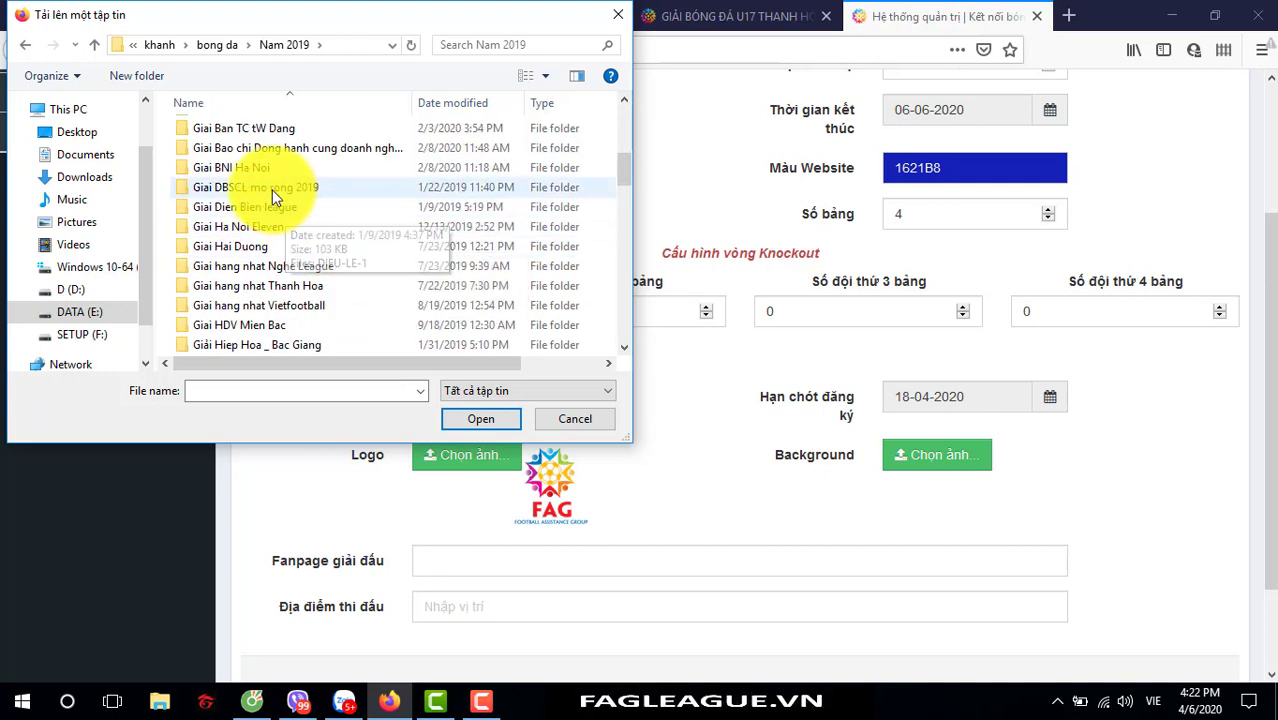
double_click(251, 174)
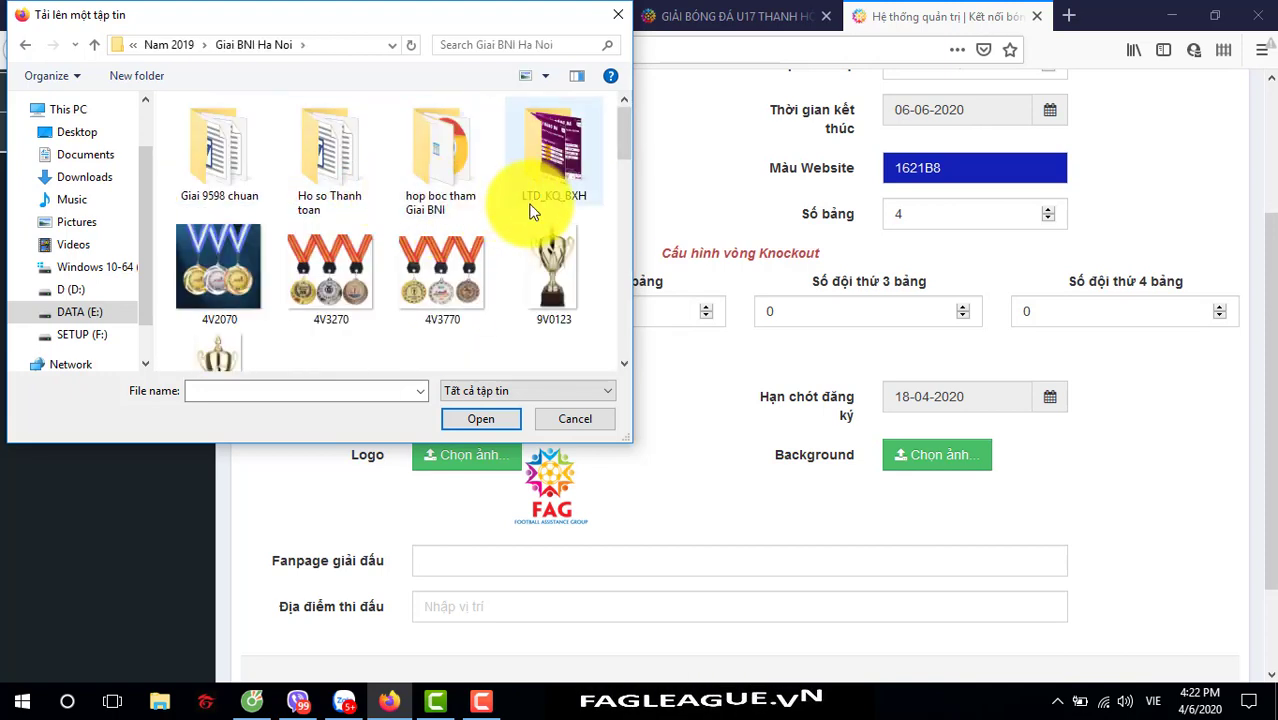
scroll(540, 214, down, 2)
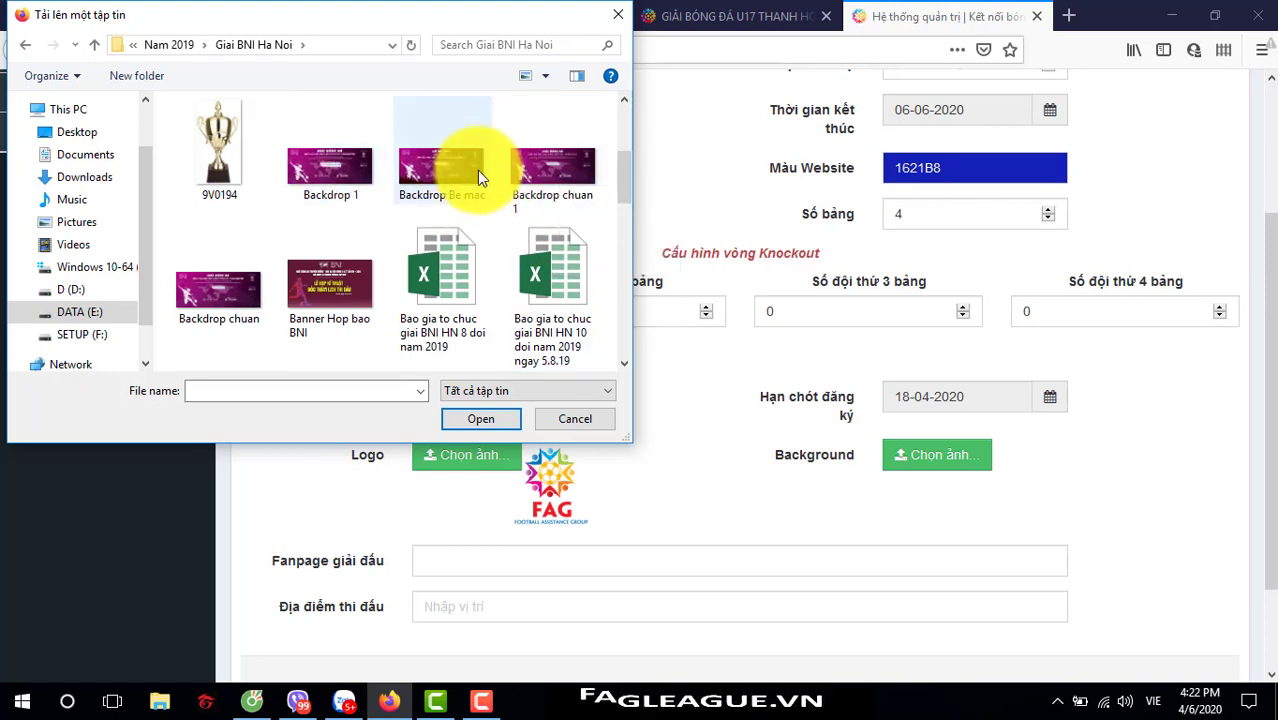
click(550, 170)
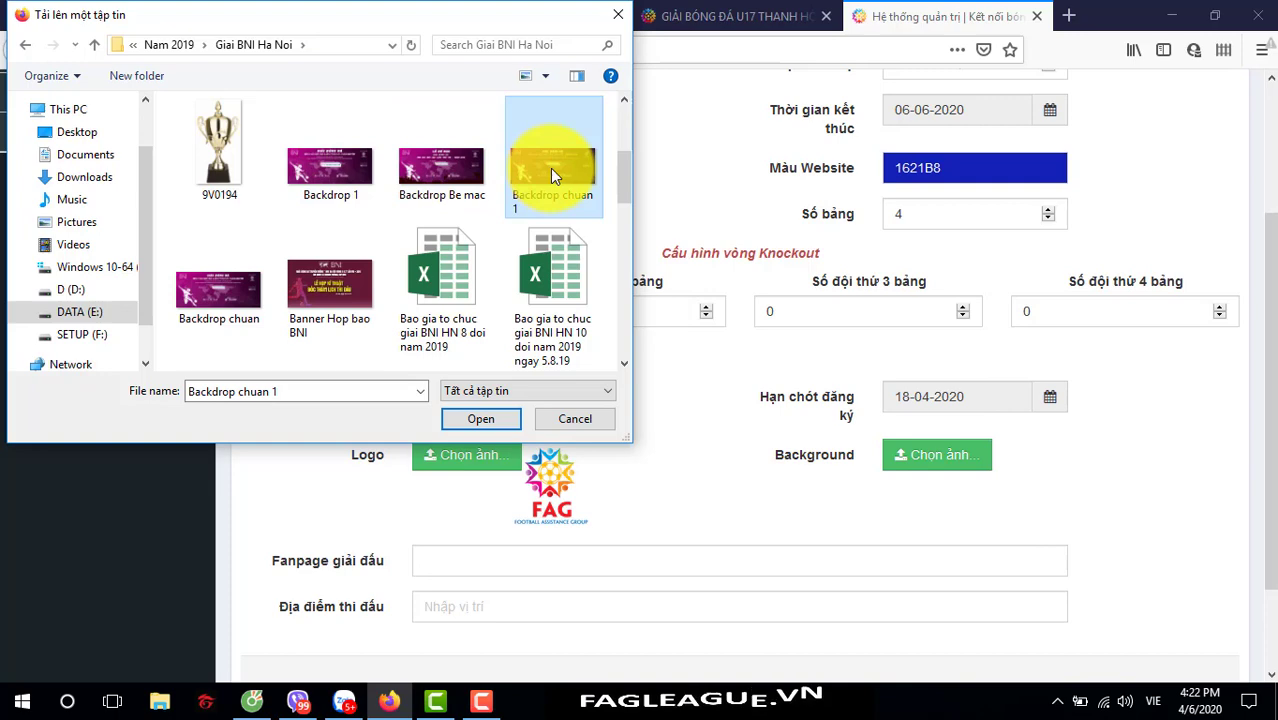
double_click(237, 287)
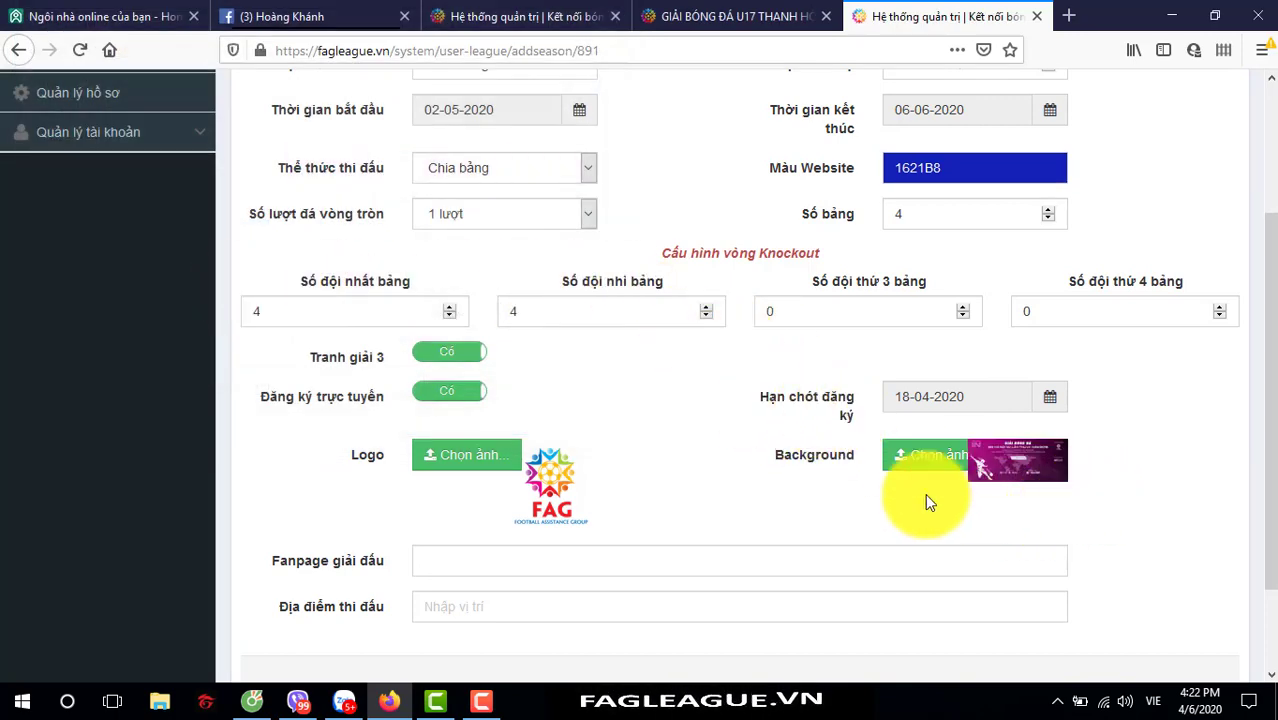
- Switch to Facebook and open the FAGLeague.vn page to use as the tournament's fanpage
scroll(690, 465, down, 2)
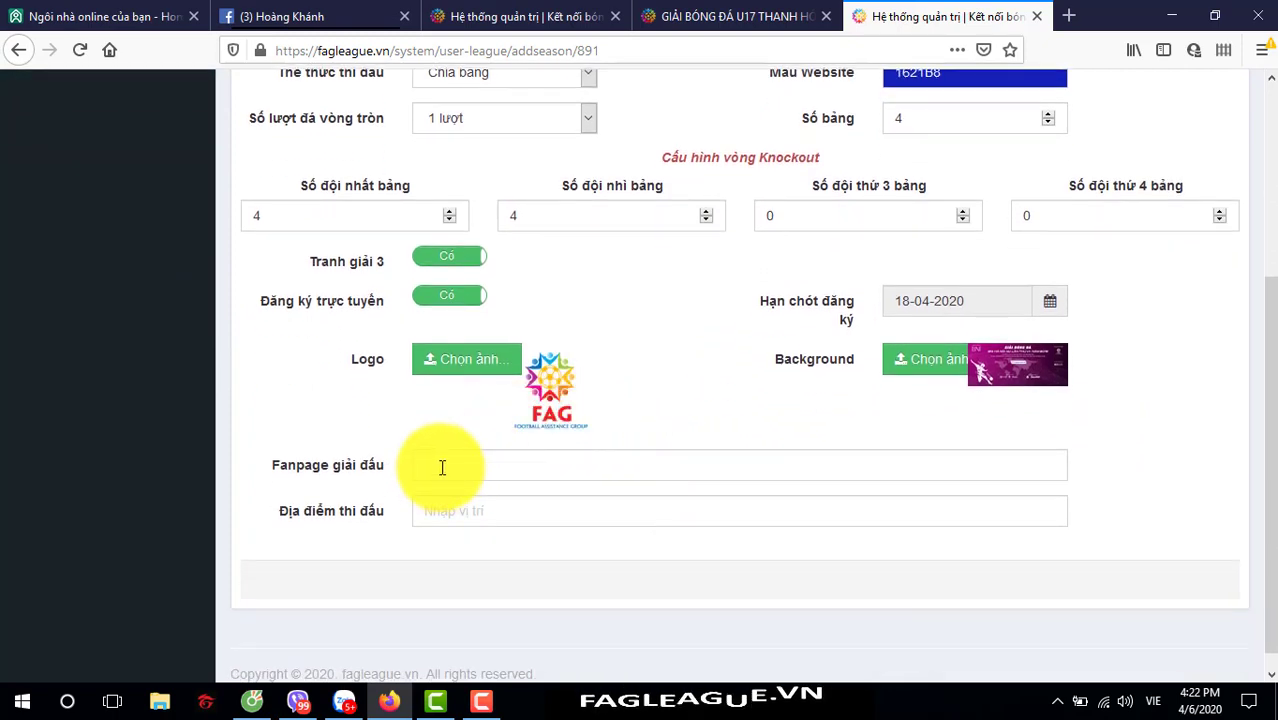
click(442, 465)
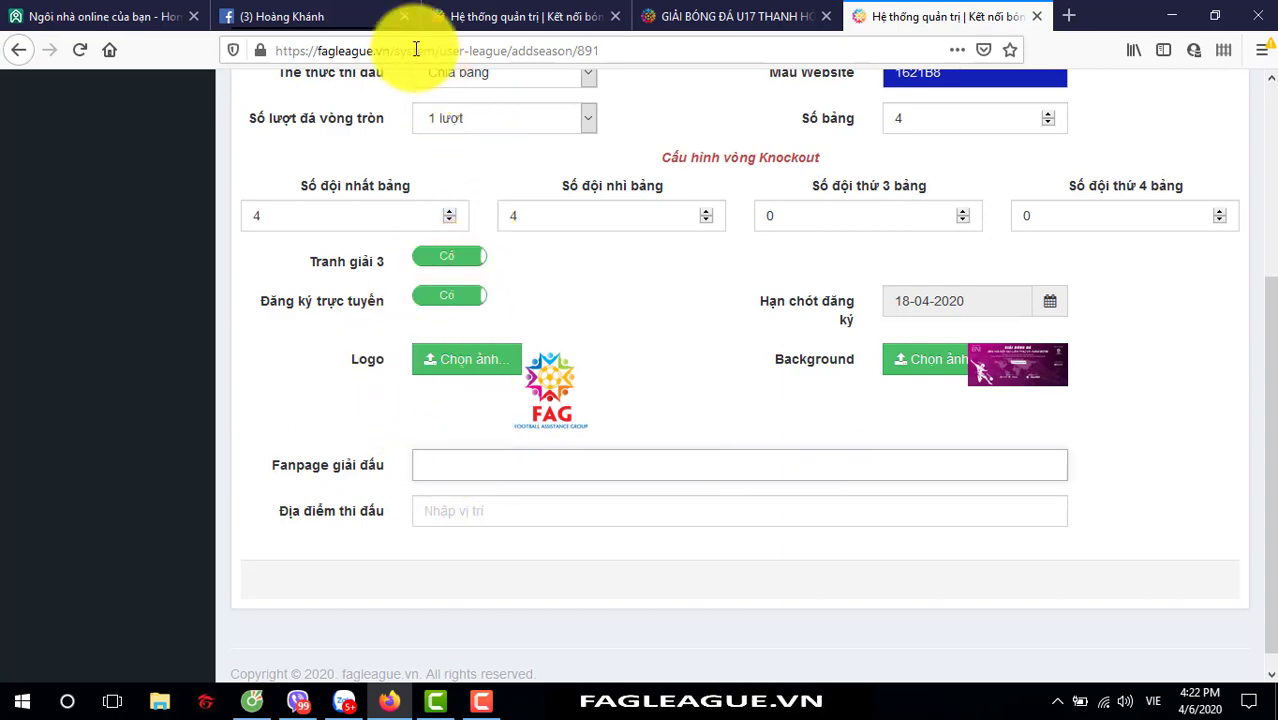
click(332, 14)
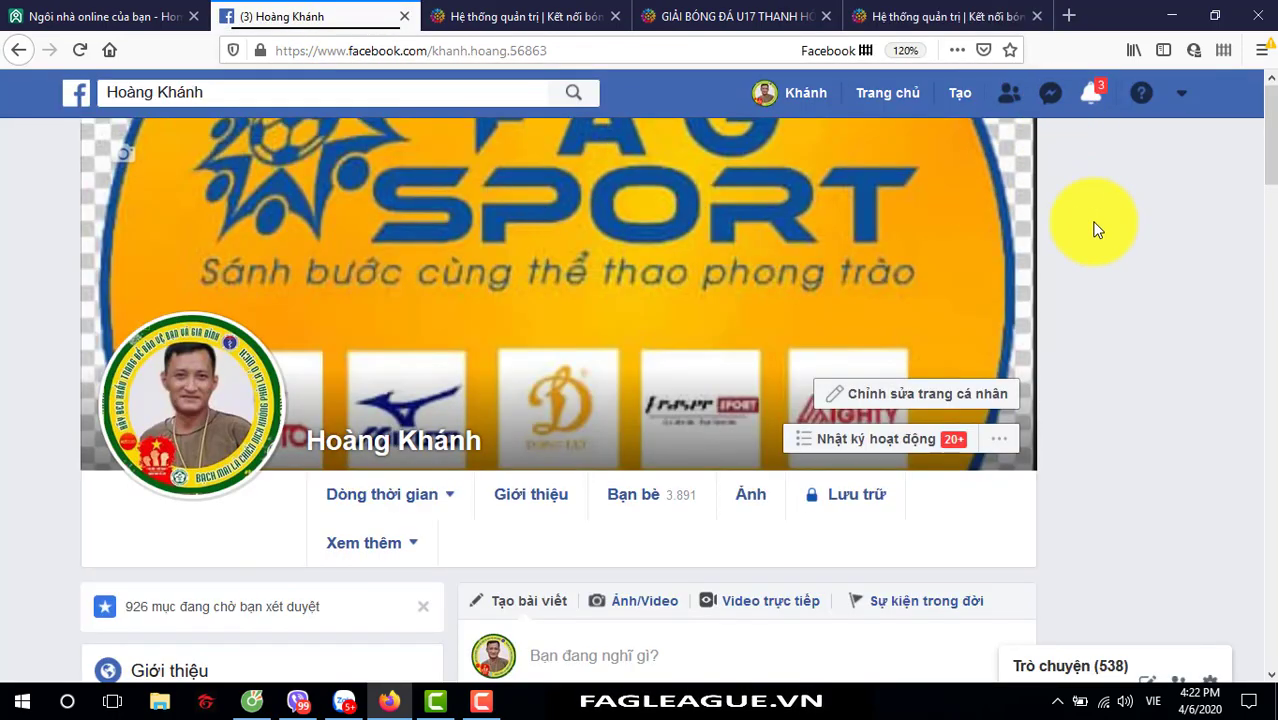
scroll(1201, 225, down, 15)
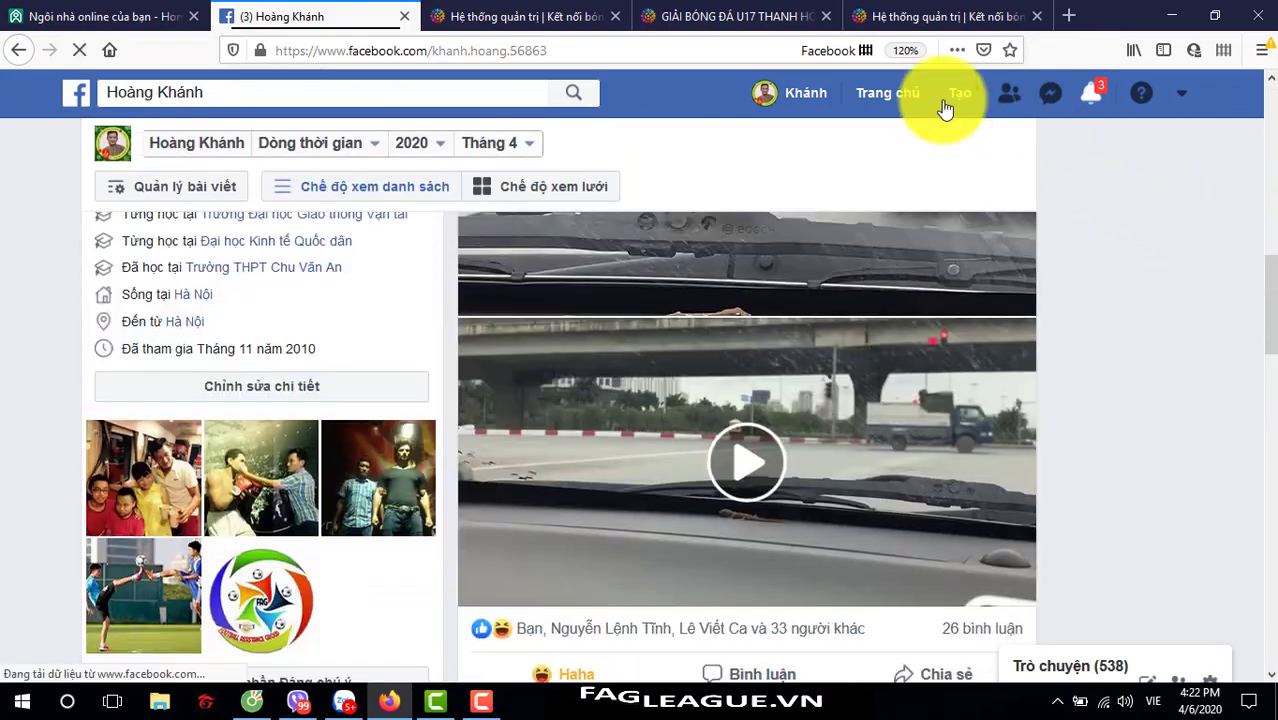
click(890, 96)
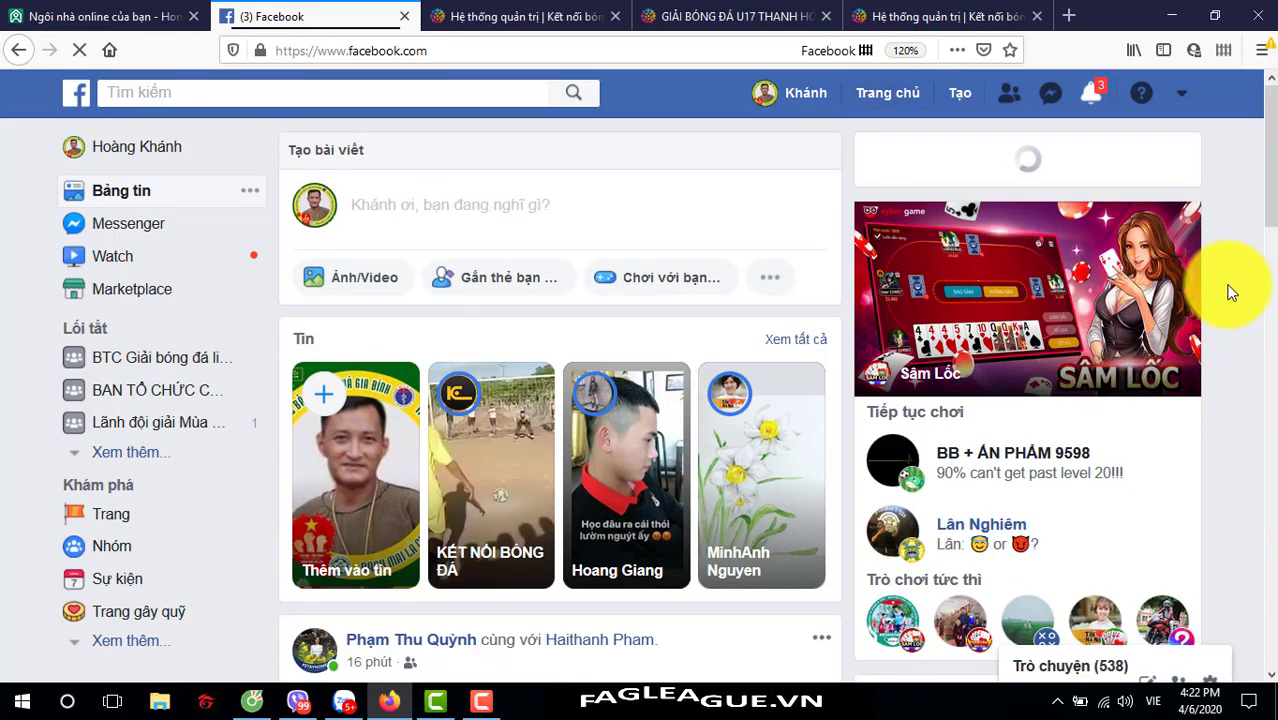
scroll(1226, 291, down, 8)
scroll(1224, 291, down, 8)
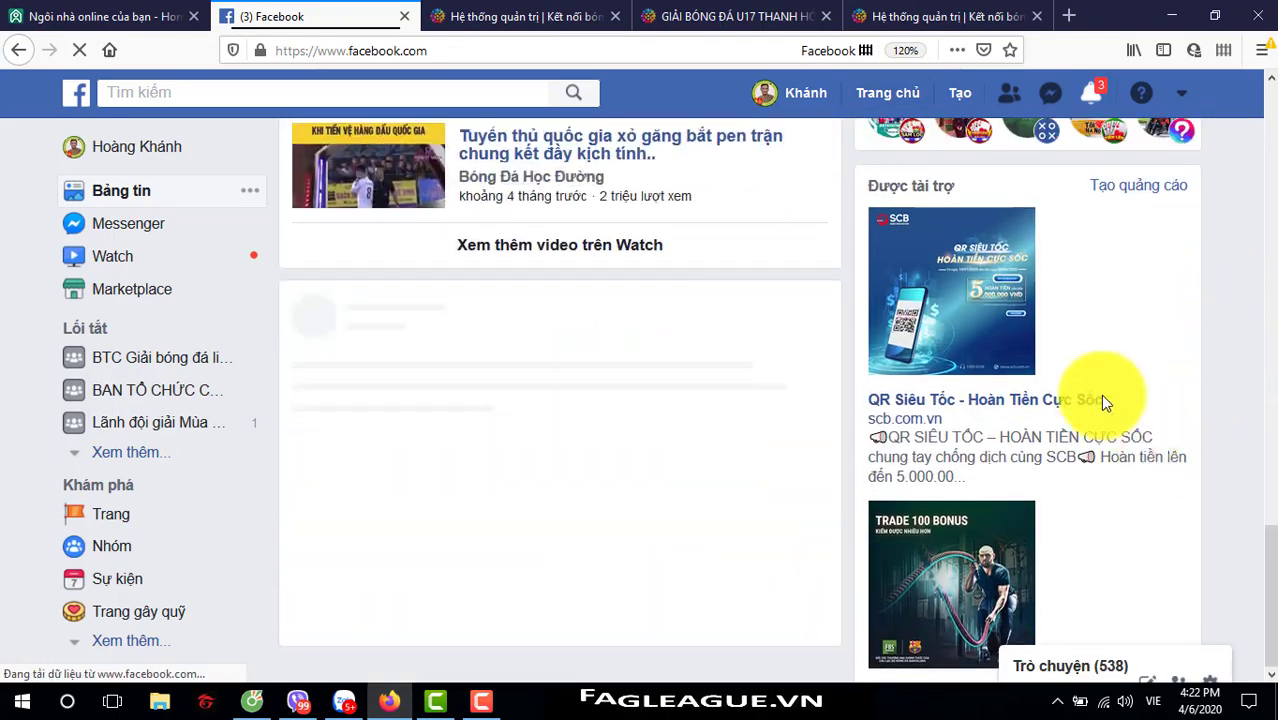
scroll(1152, 380, up, 15)
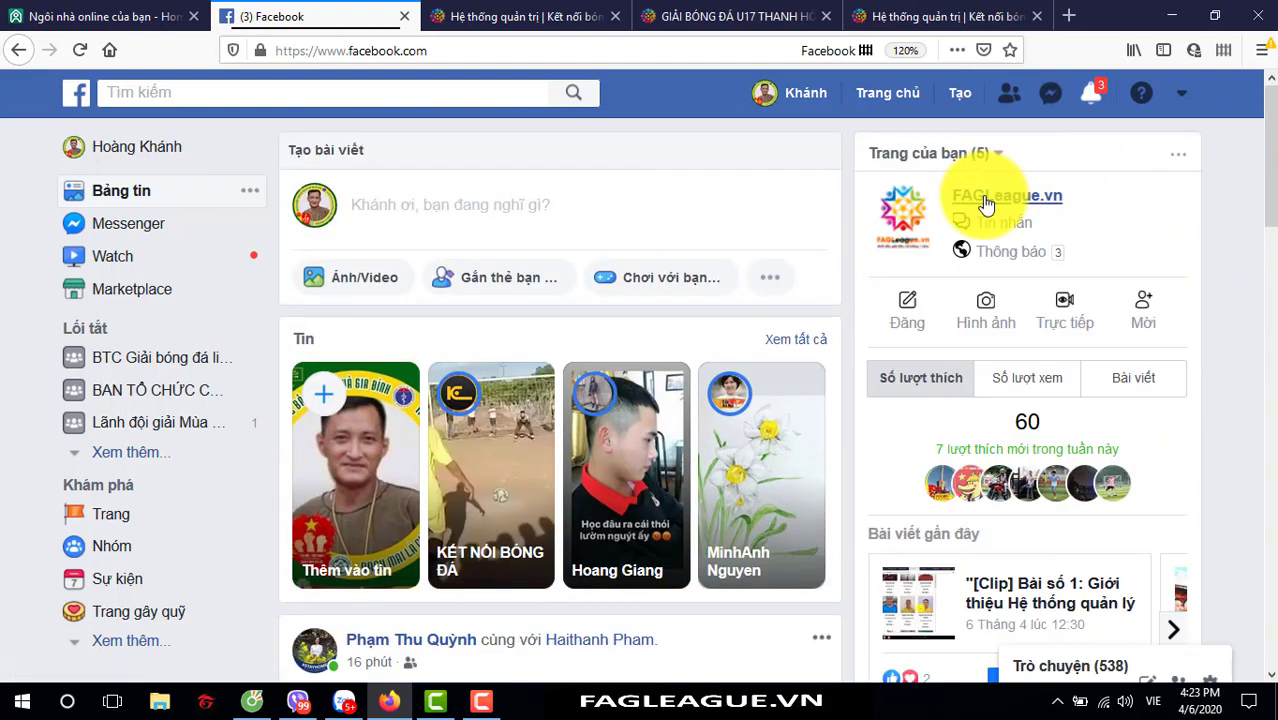
click(915, 217)
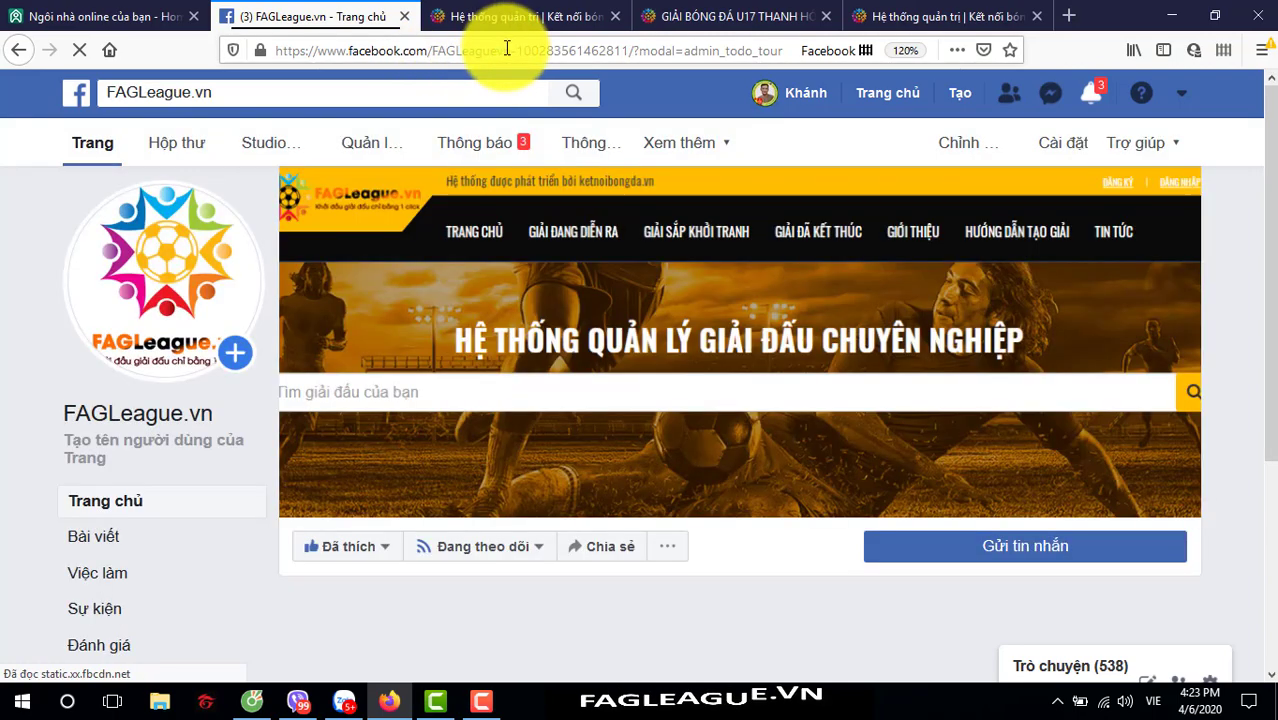
- Copy the FAGLeague.vn page's web address into the season form's fanpage field ("Fanpage giải đấu")
click(505, 47)
key(ctrl+c)
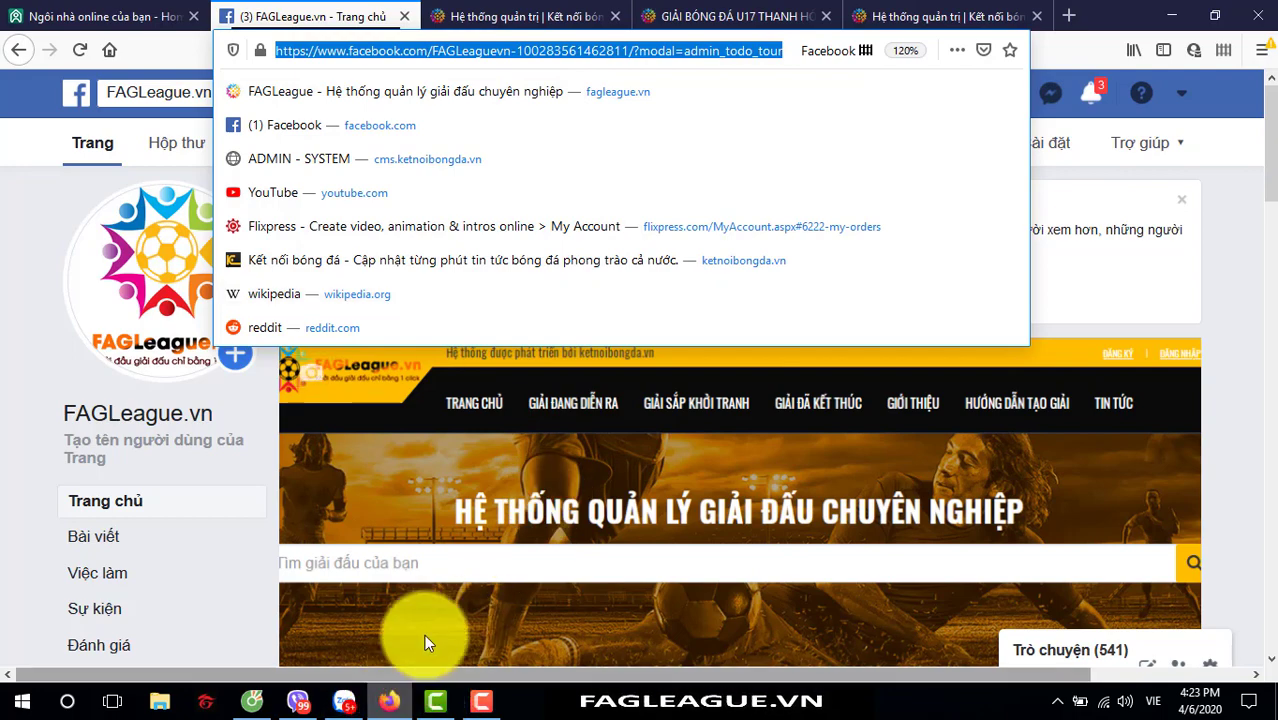
click(935, 17)
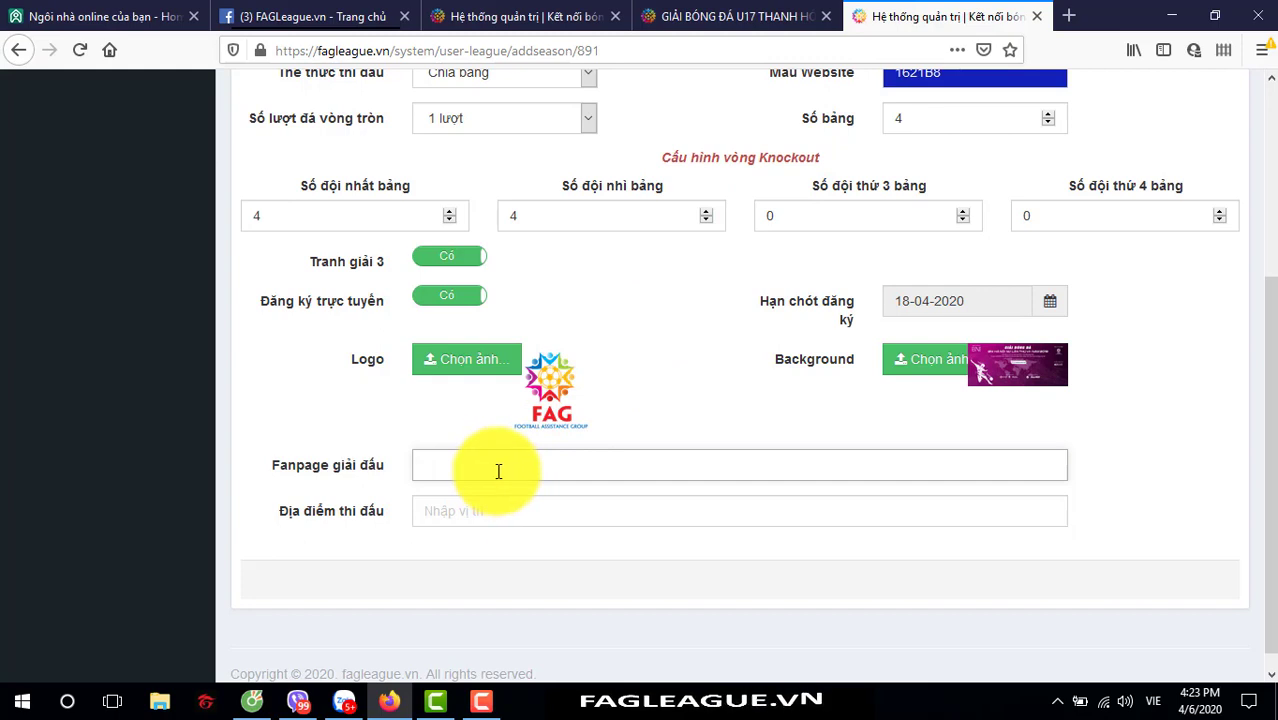
key(ctrl+v)
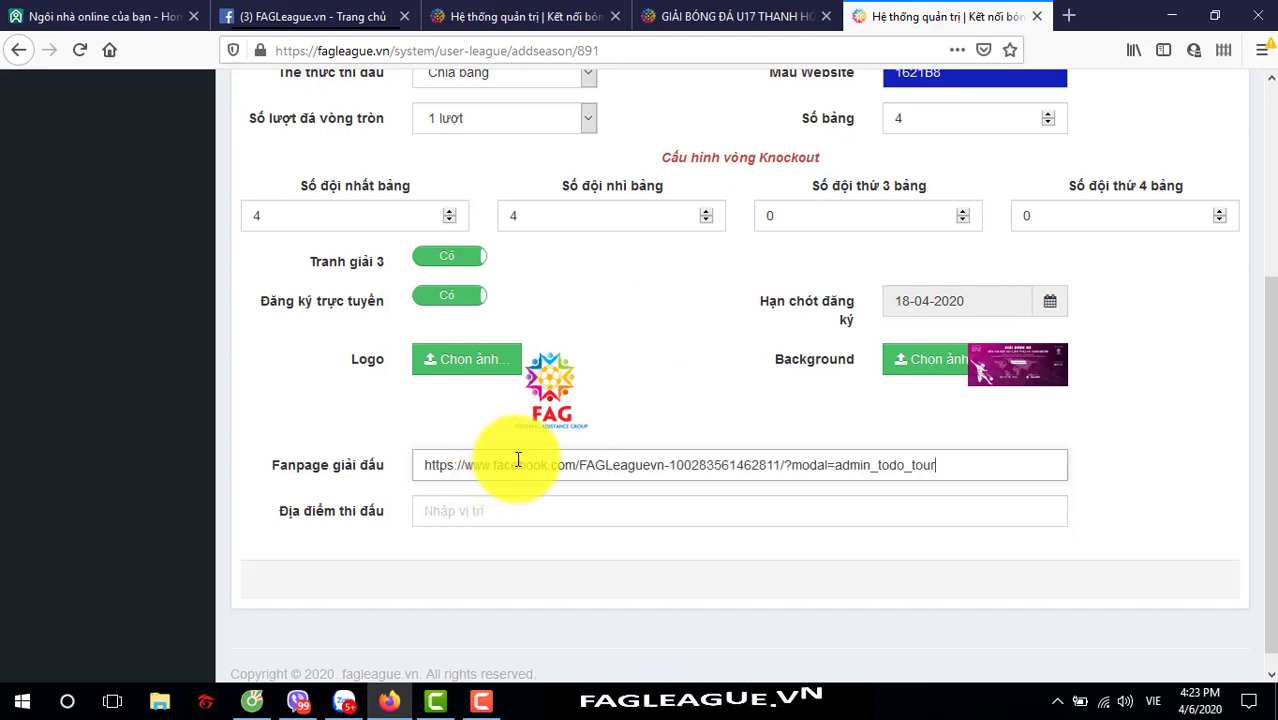
- Search the map location field for "Sân bóng ph" and choose "Sân bóng Phòng không Không quân" as the venue
click(454, 512)
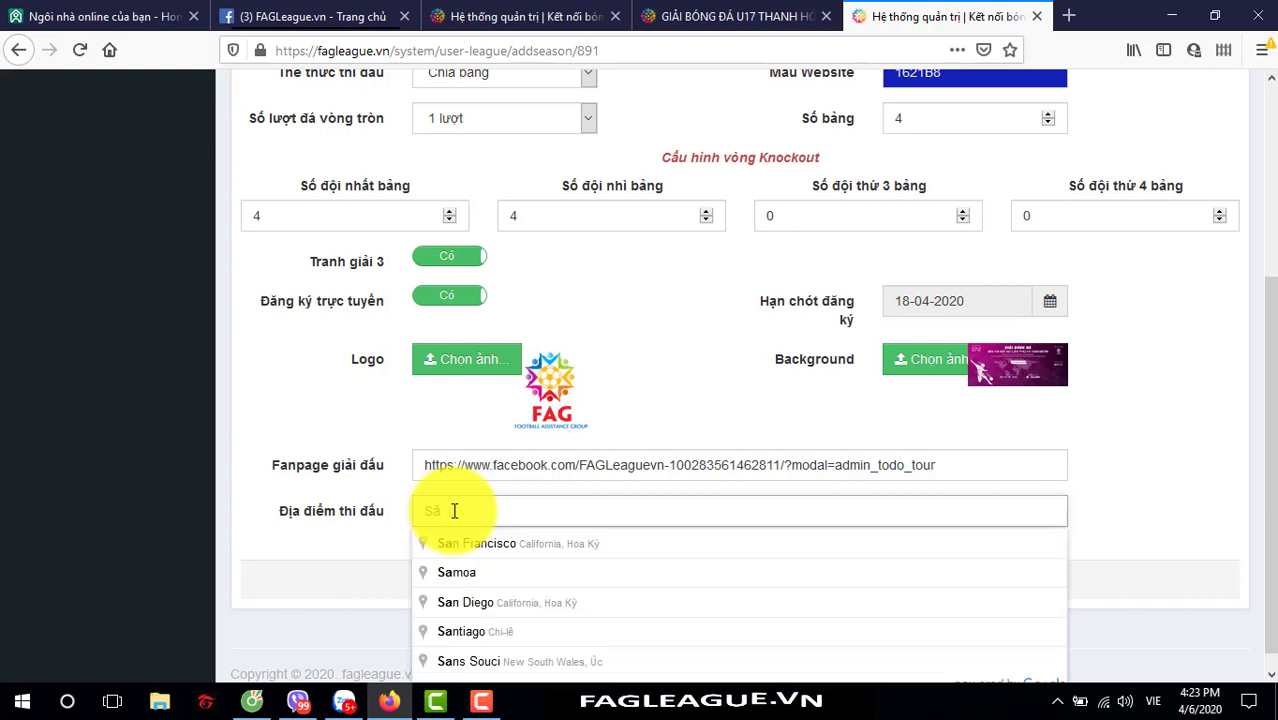
text(n bóng)
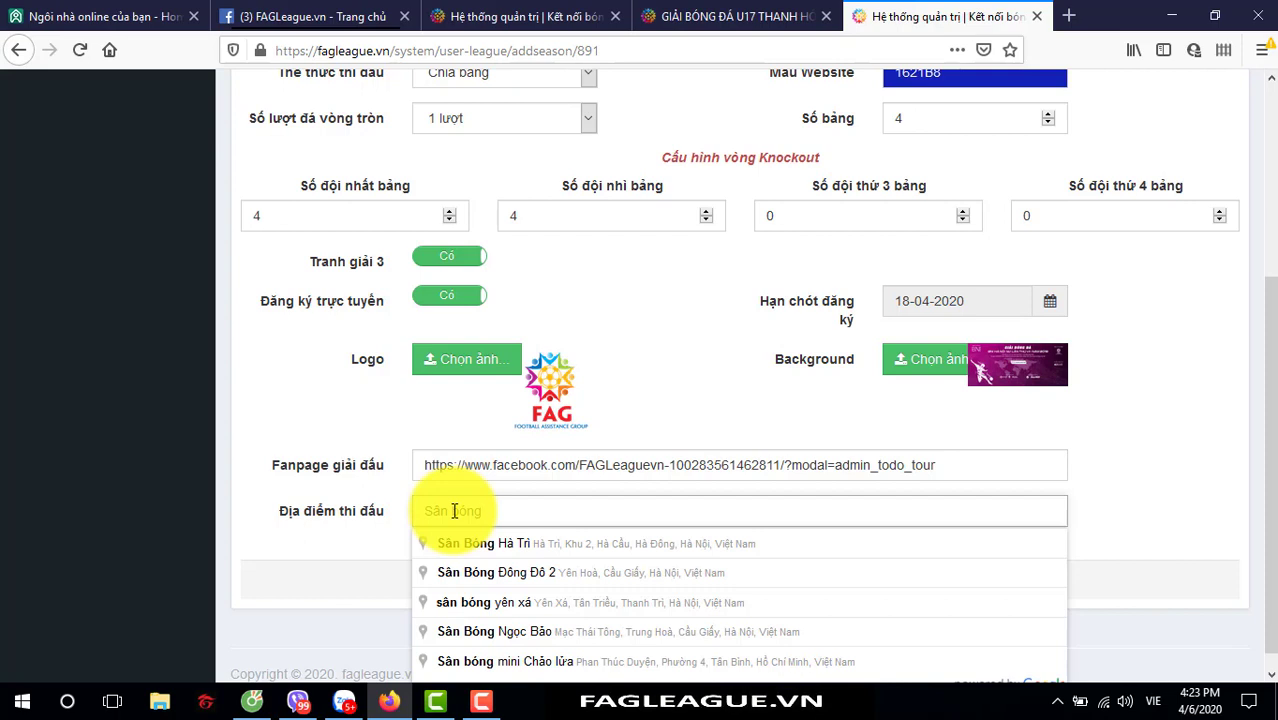
text(ph)
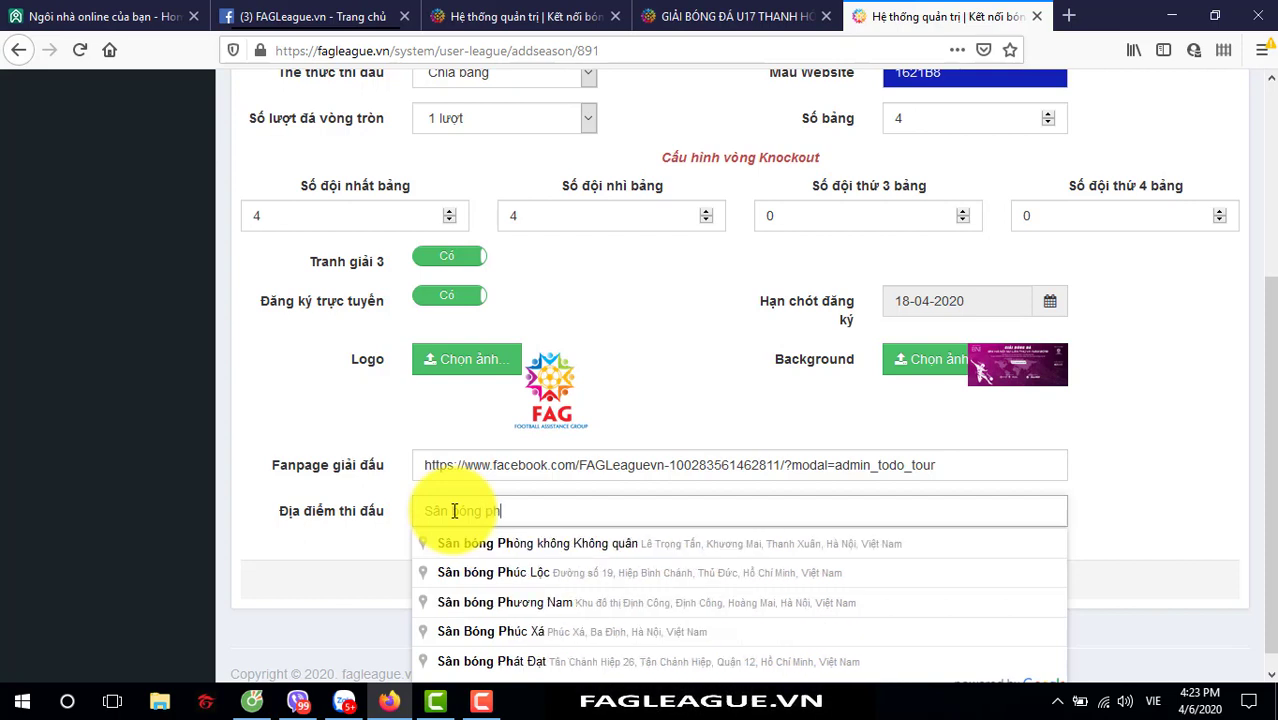
click(615, 543)
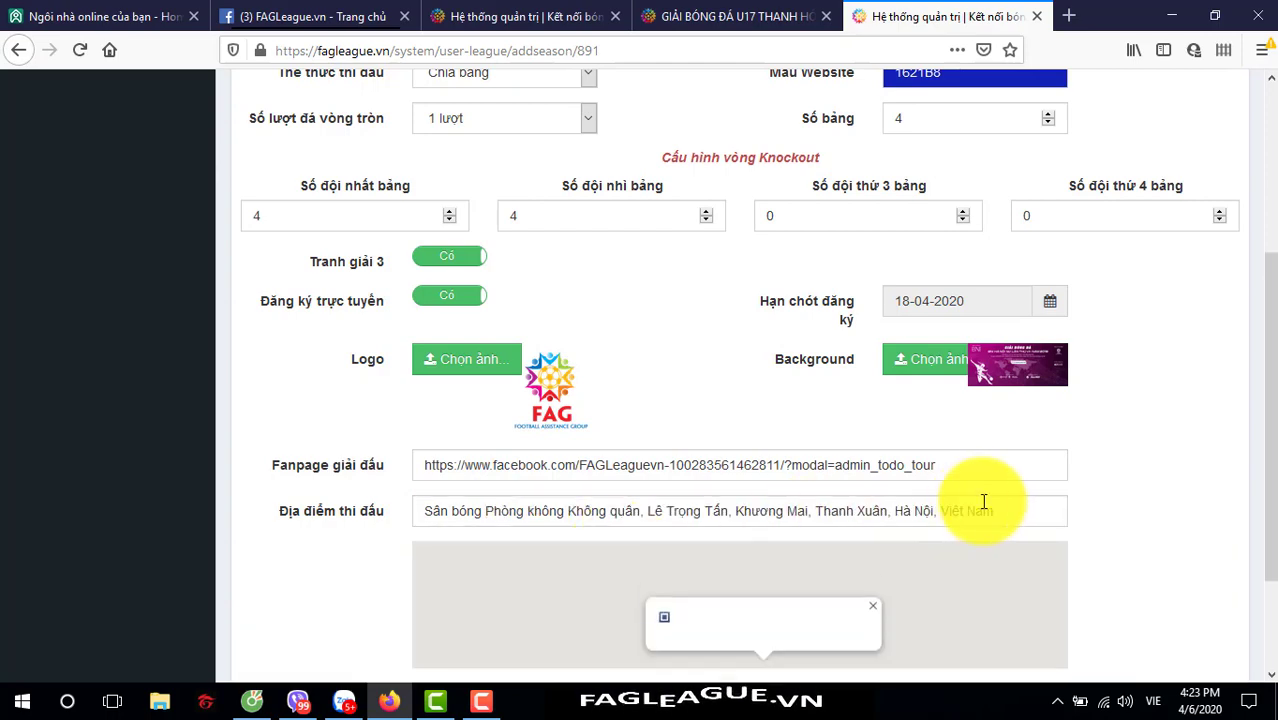
scroll(1085, 470, down, 3)
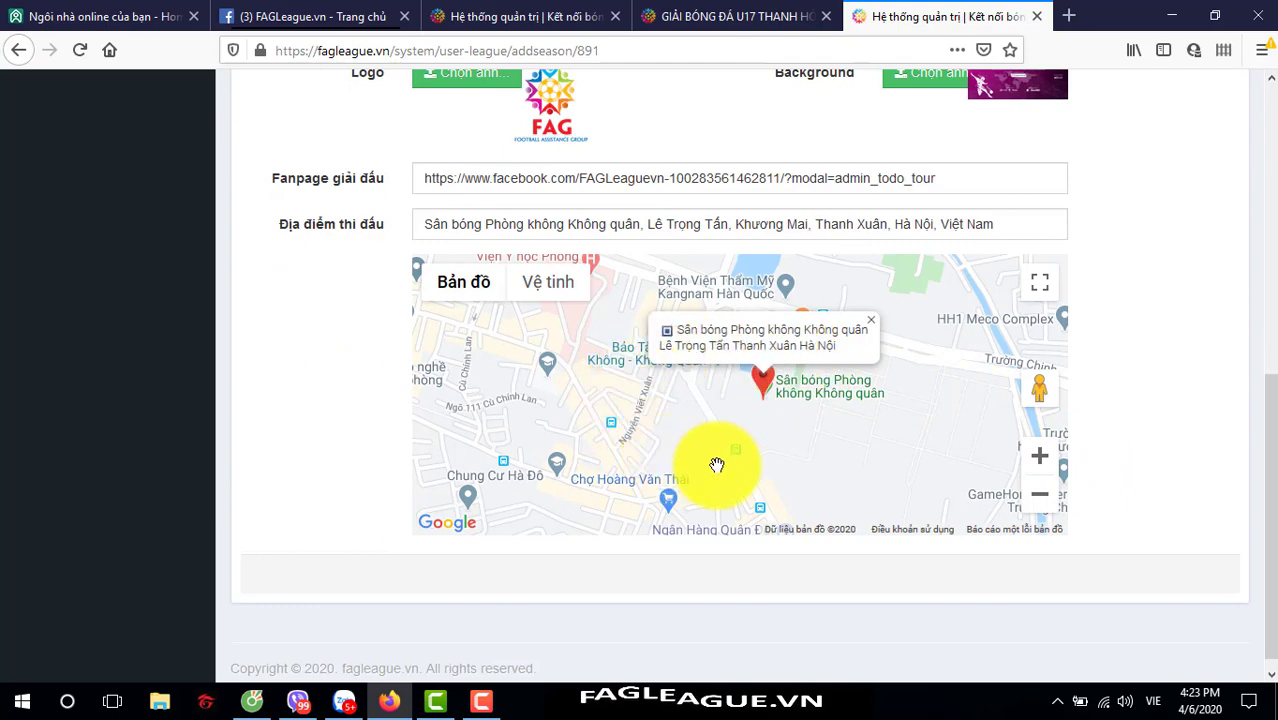
- Review the filled-in season form and correct the spelling of the venue name to "Sân bóng PKKQ"
scroll(899, 379, up, 2)
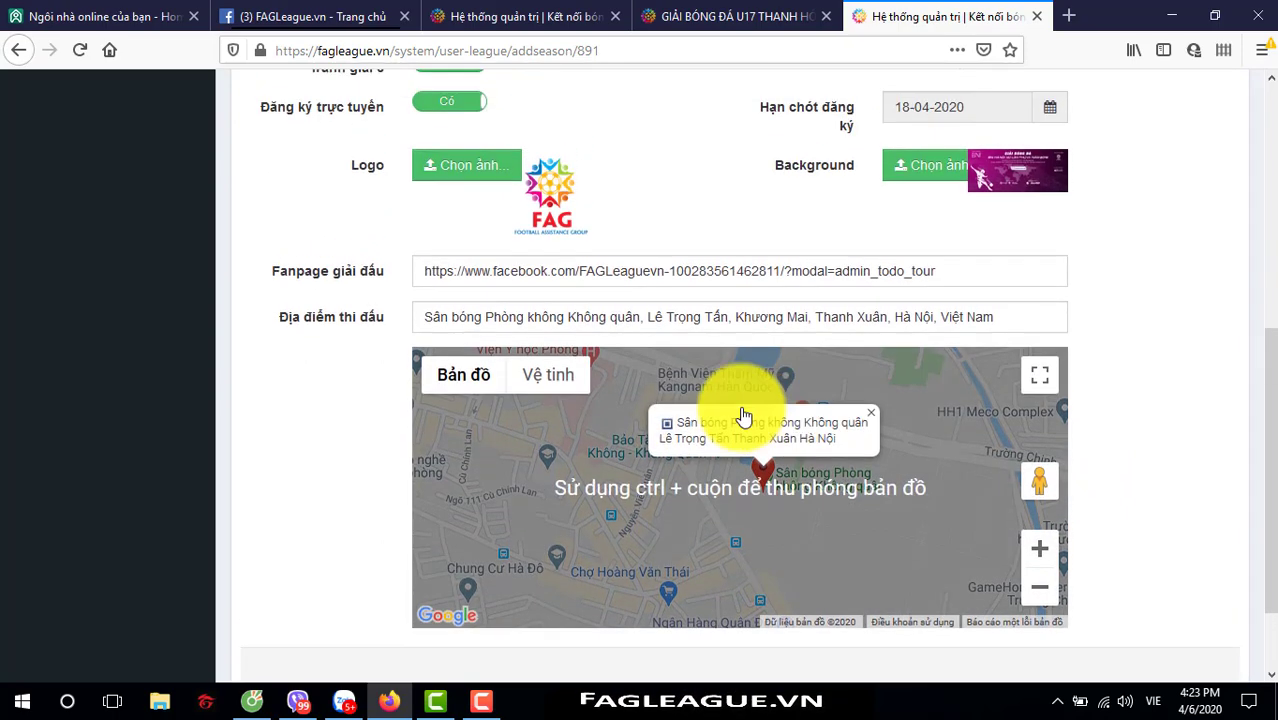
scroll(1086, 425, up, 4)
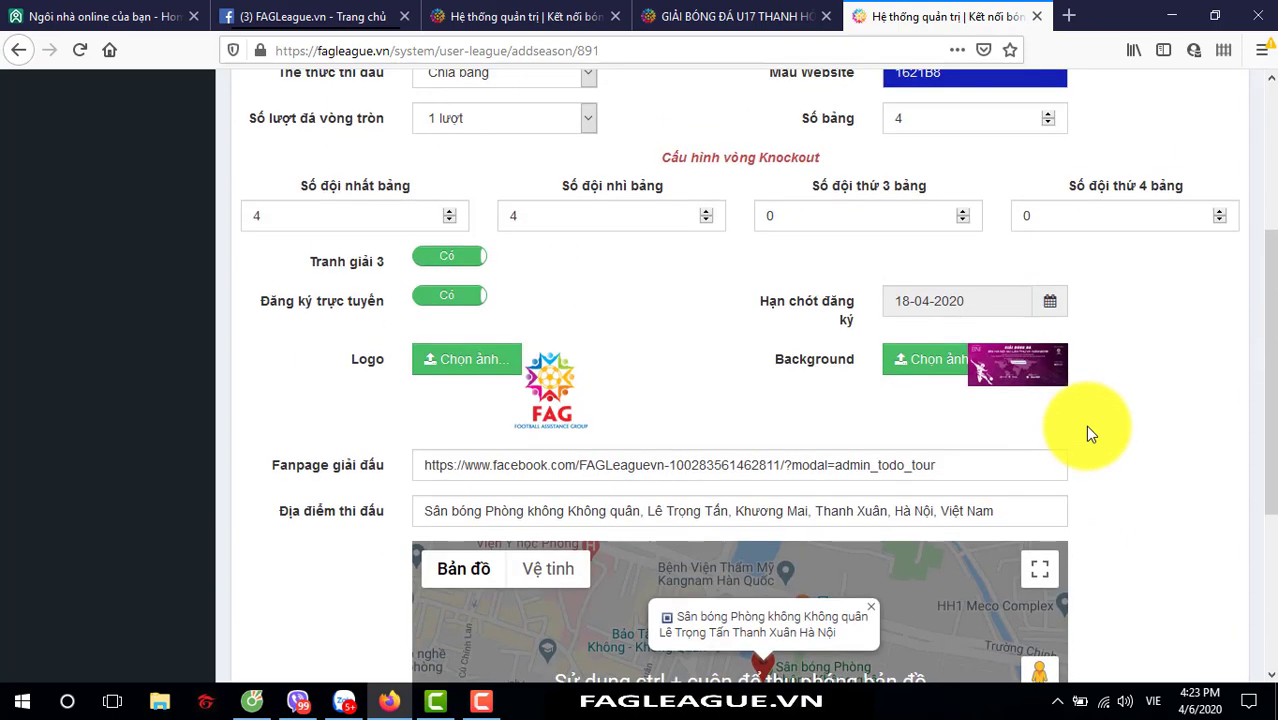
scroll(1086, 425, down, 5)
scroll(1108, 428, up, 6)
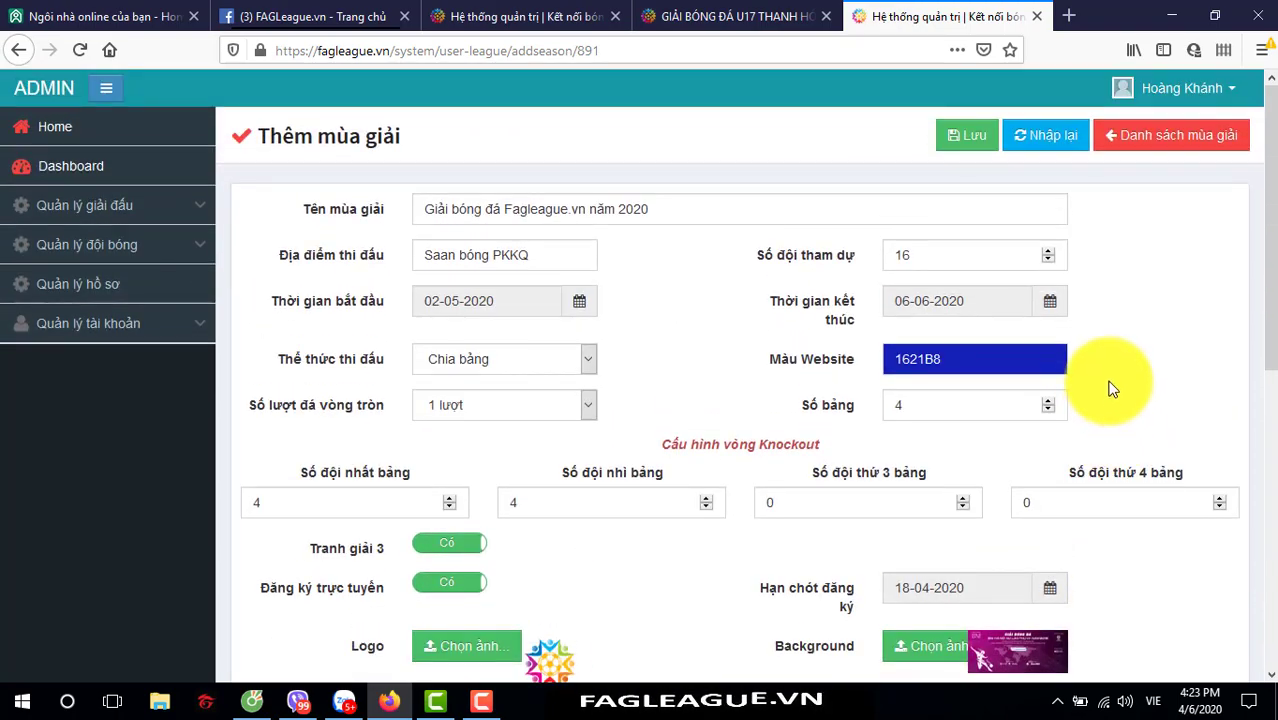
scroll(1110, 388, down, 2)
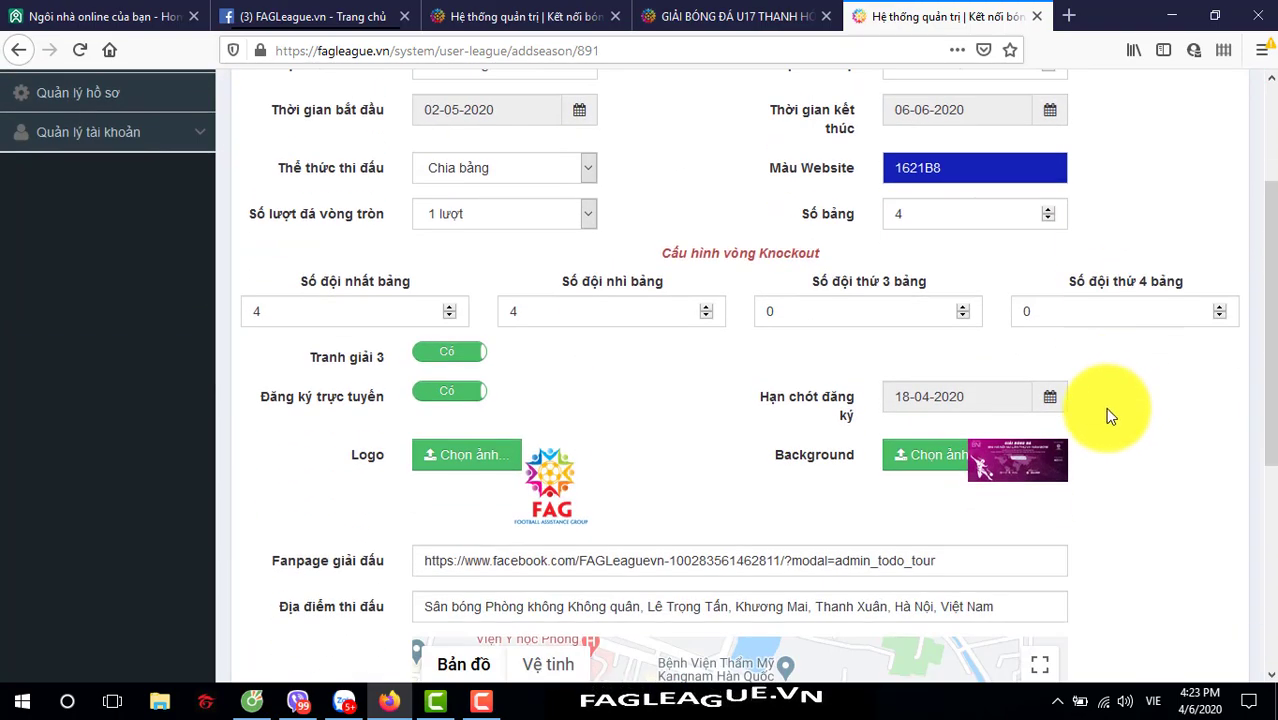
scroll(1100, 250, up, 2)
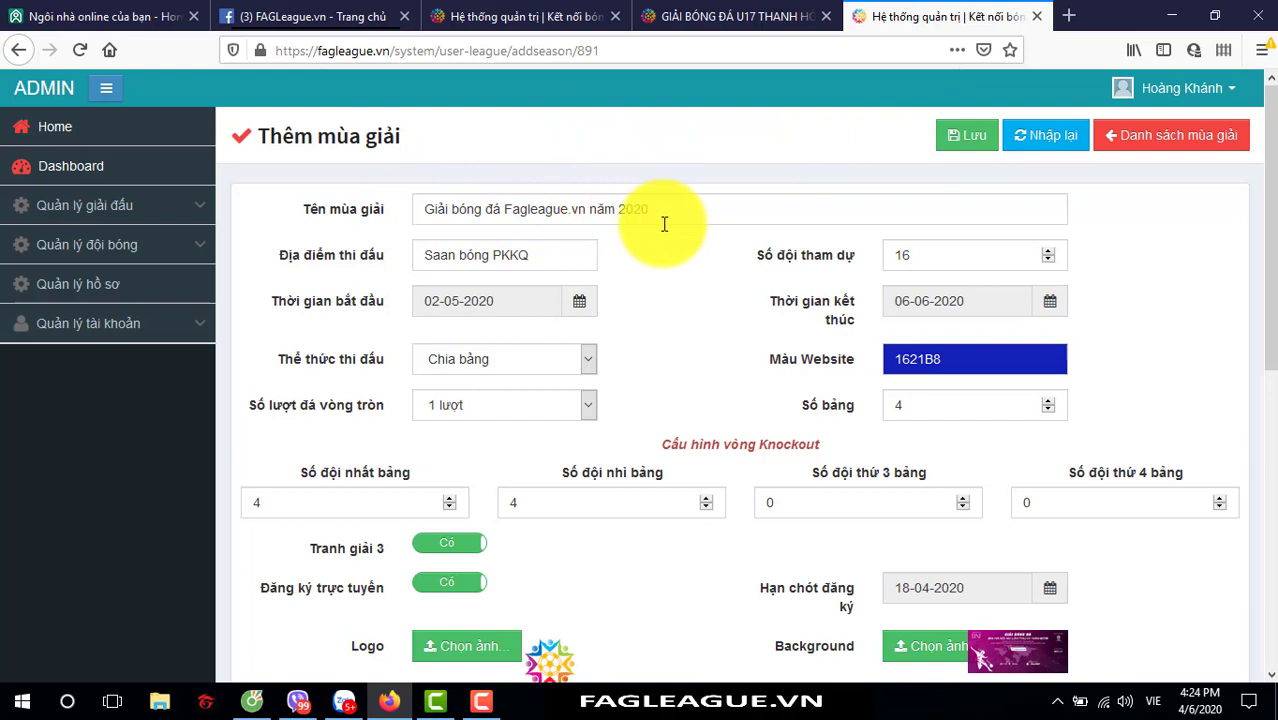
click(470, 250)
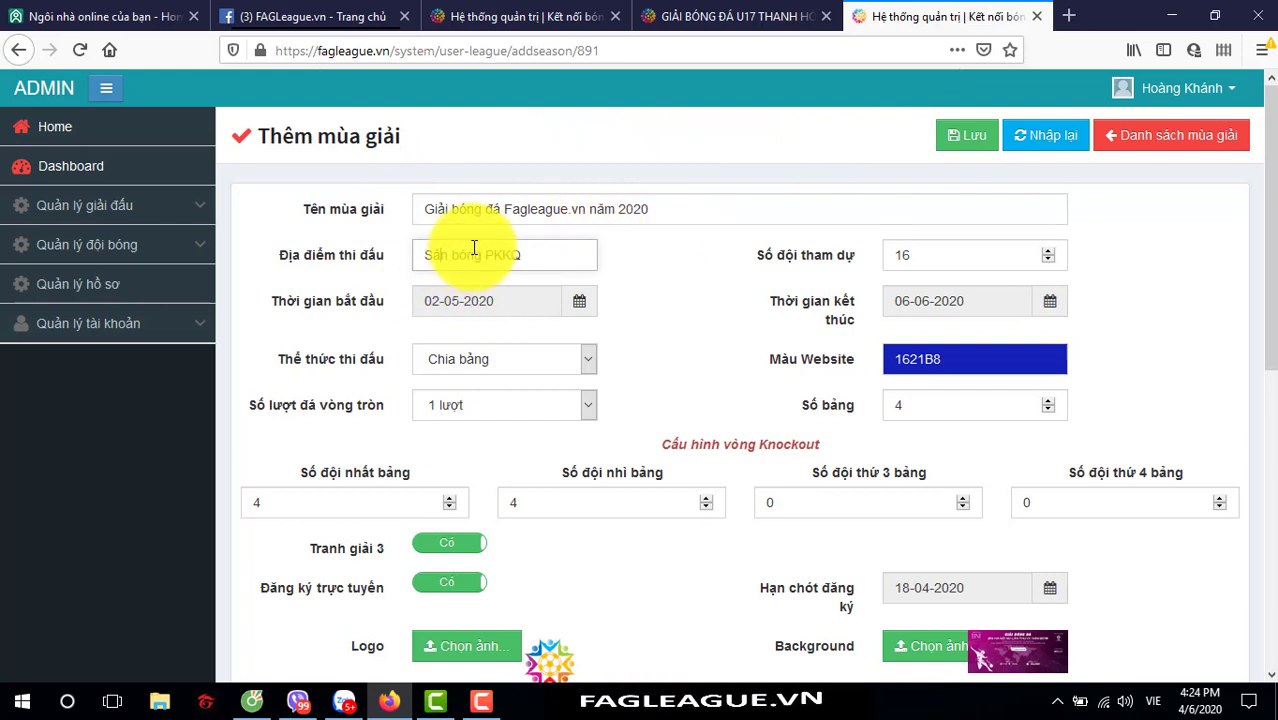
- Check the season form's number of teams, start date calendar and competition format options, keeping "Chia bảng" as the format
click(935, 256)
text(16)
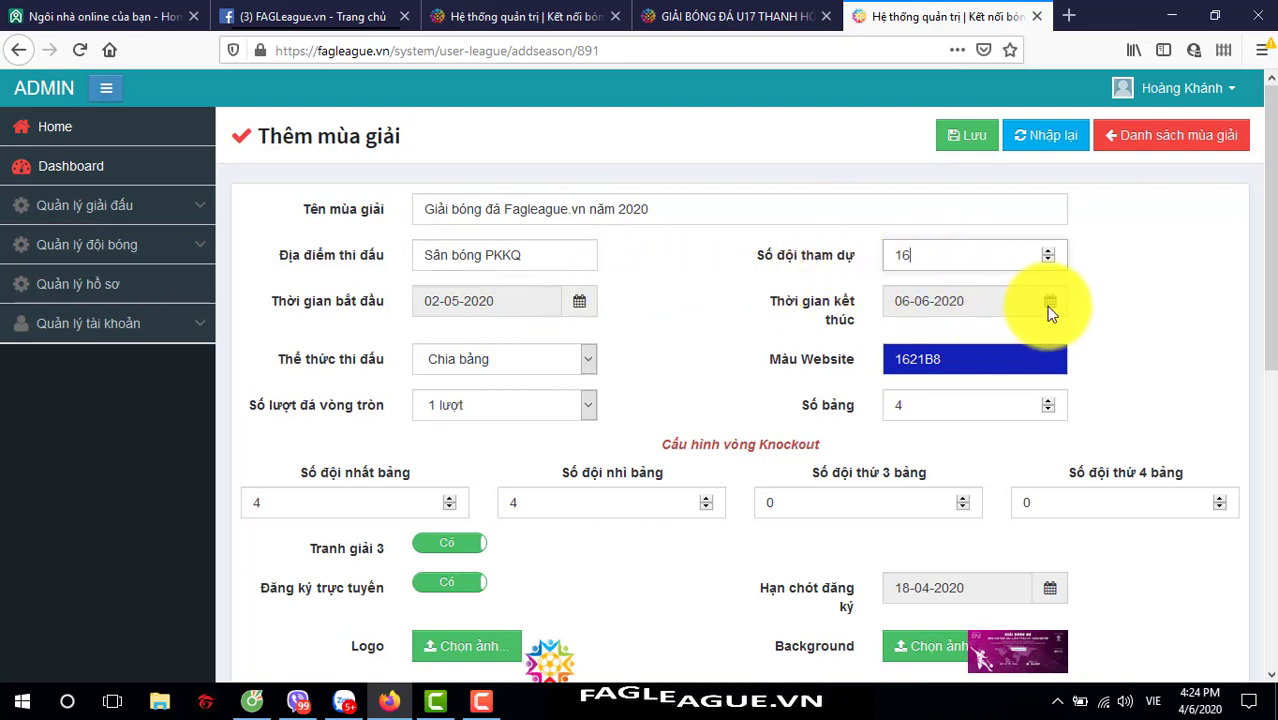
click(580, 304)
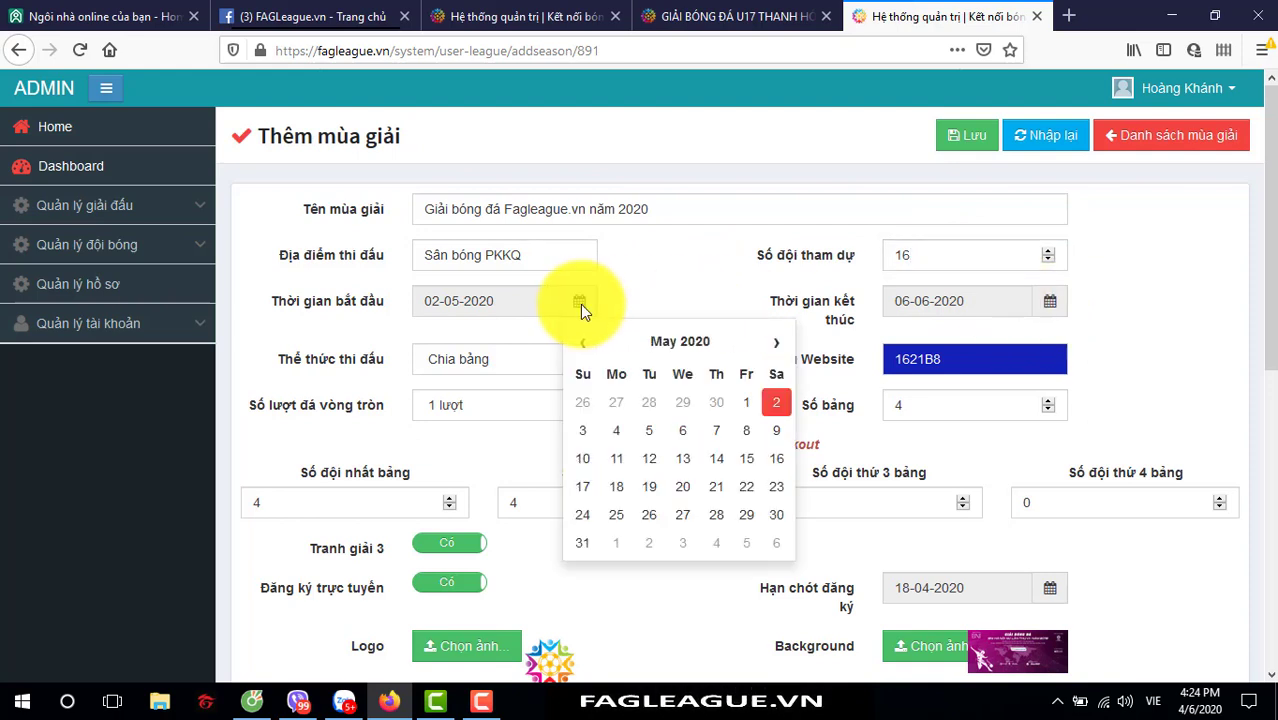
click(676, 285)
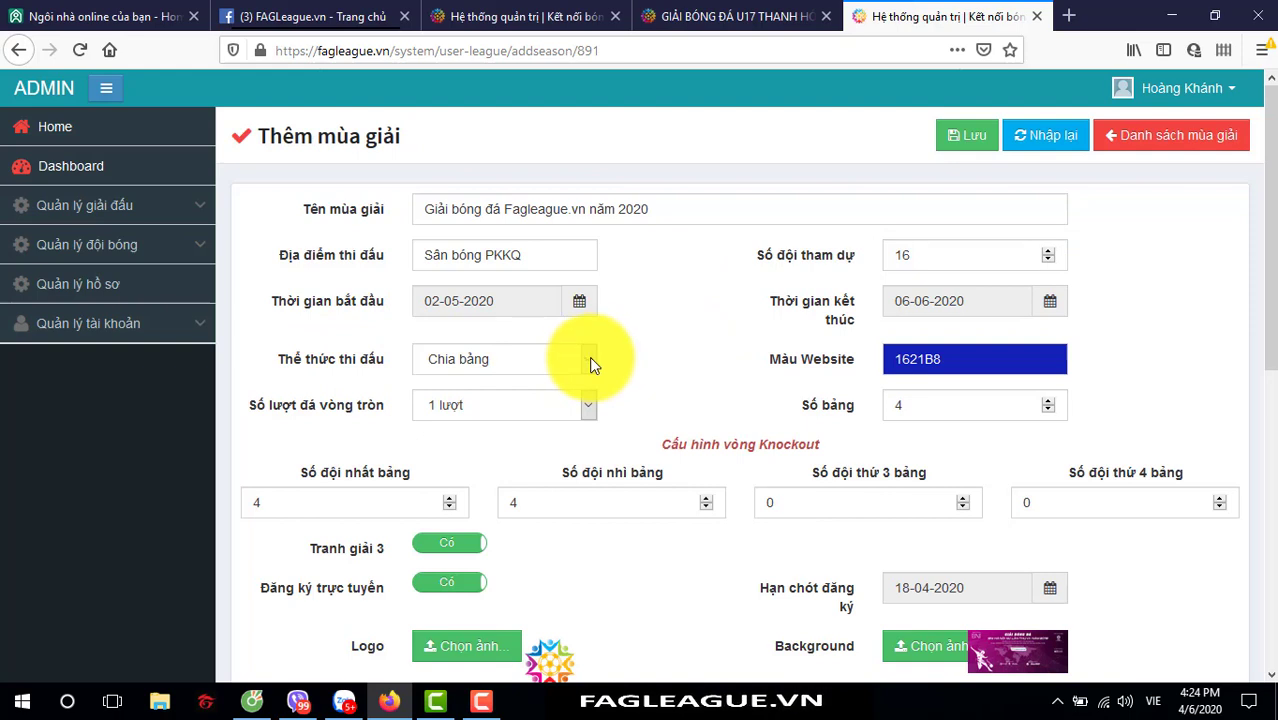
click(589, 363)
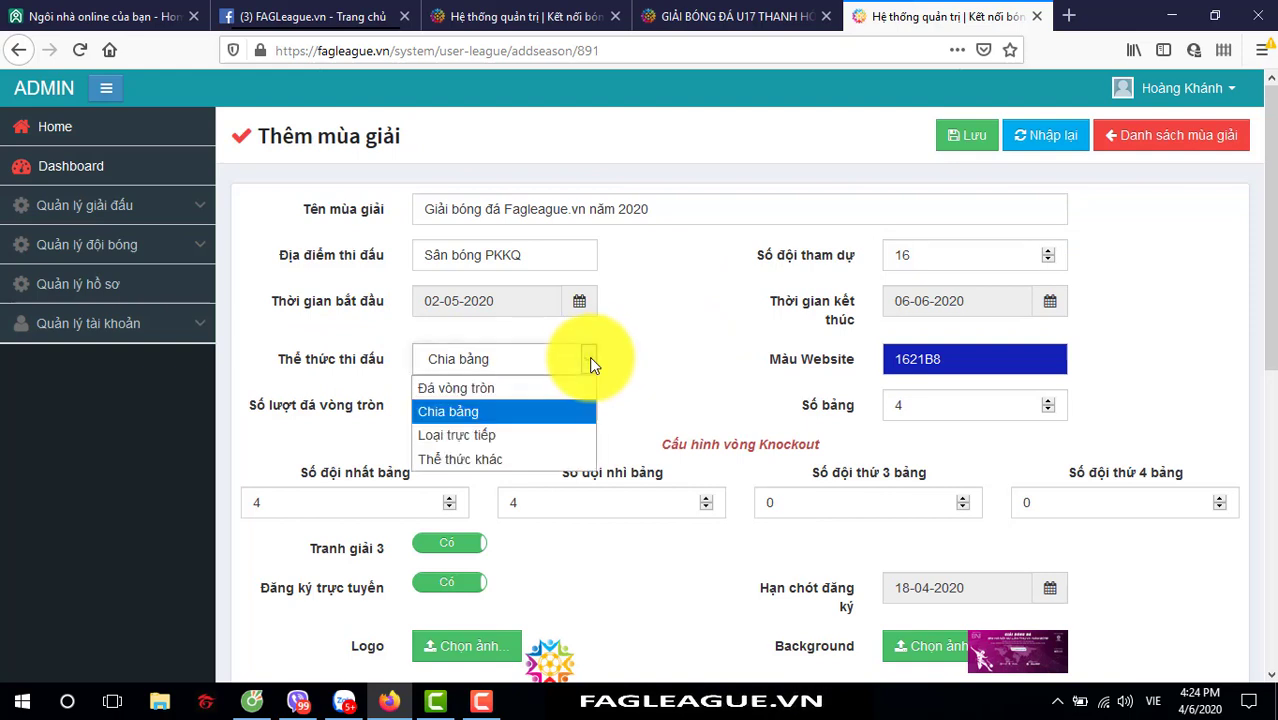
click(491, 412)
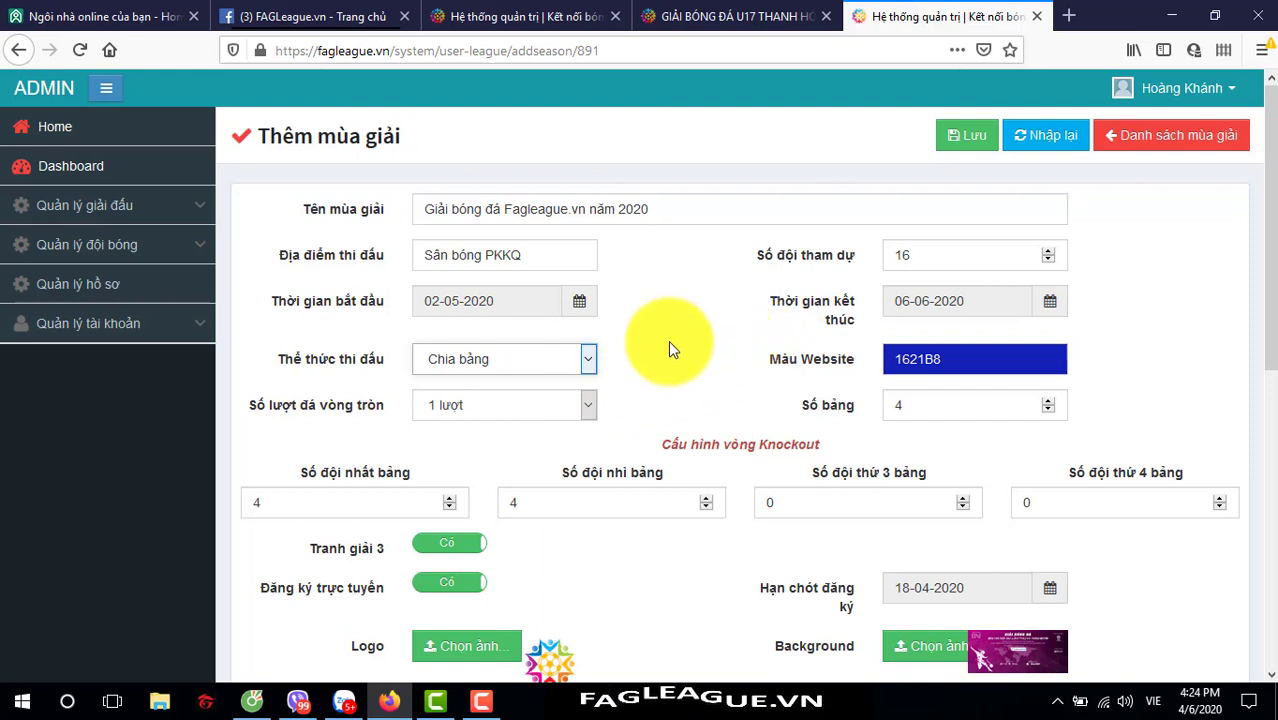
click(589, 358)
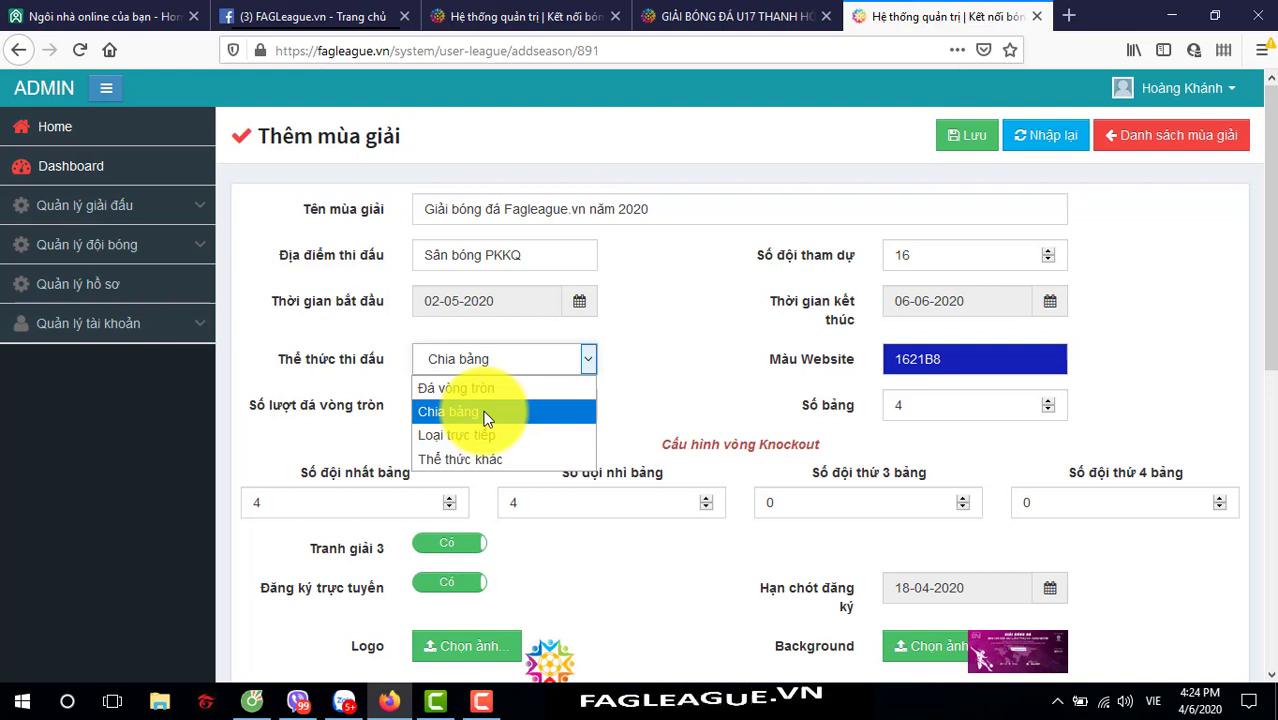
click(519, 408)
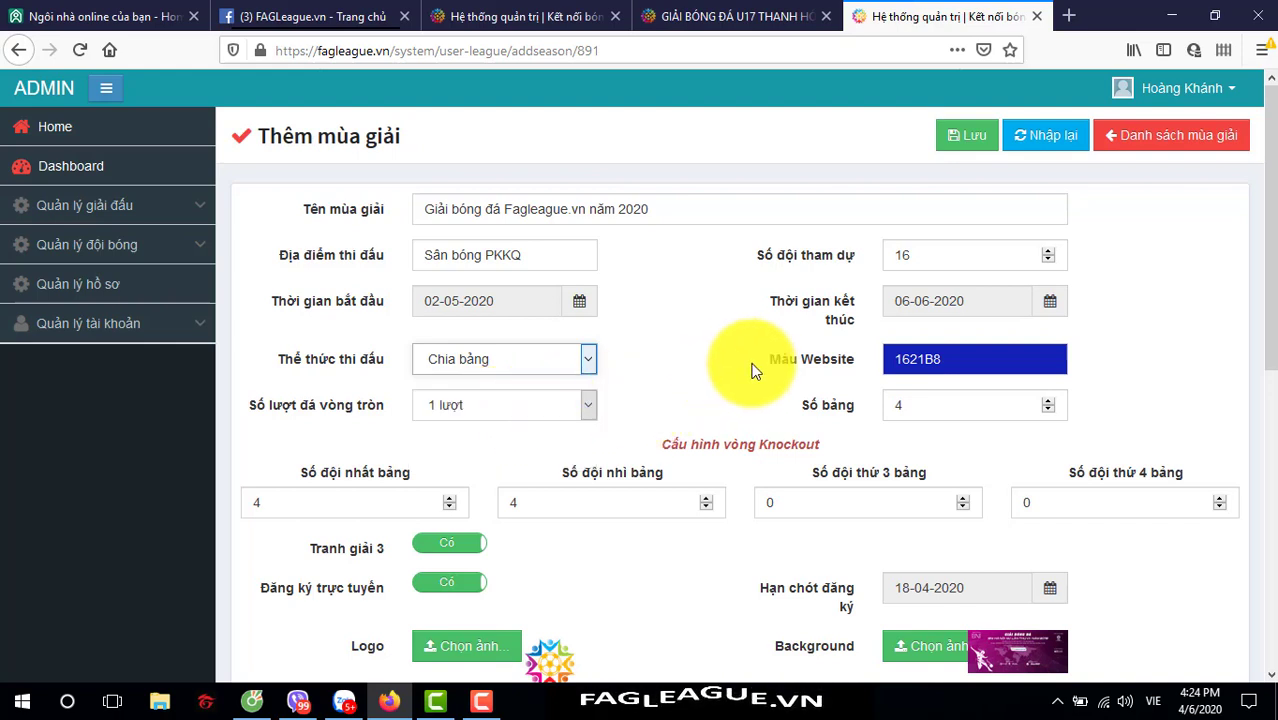
- Check the website colour and knockout settings, save the new season and return to the season list
double_click(941, 359)
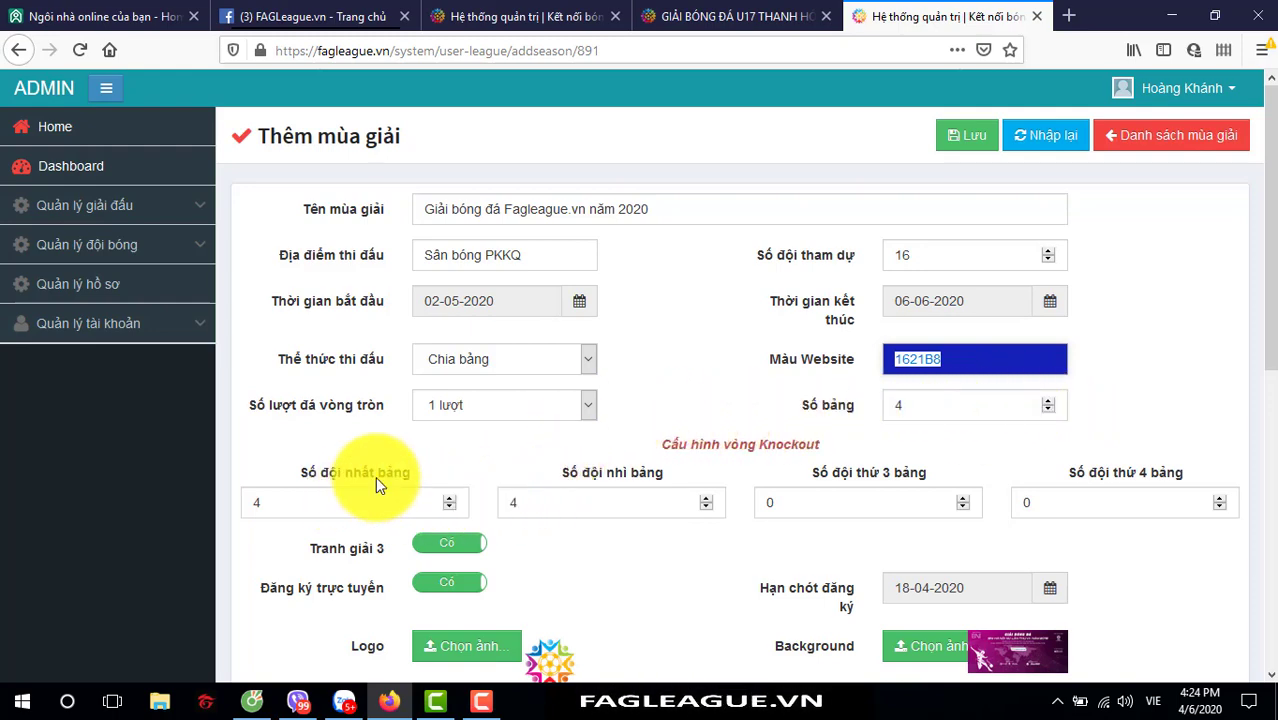
scroll(375, 476, down, 1)
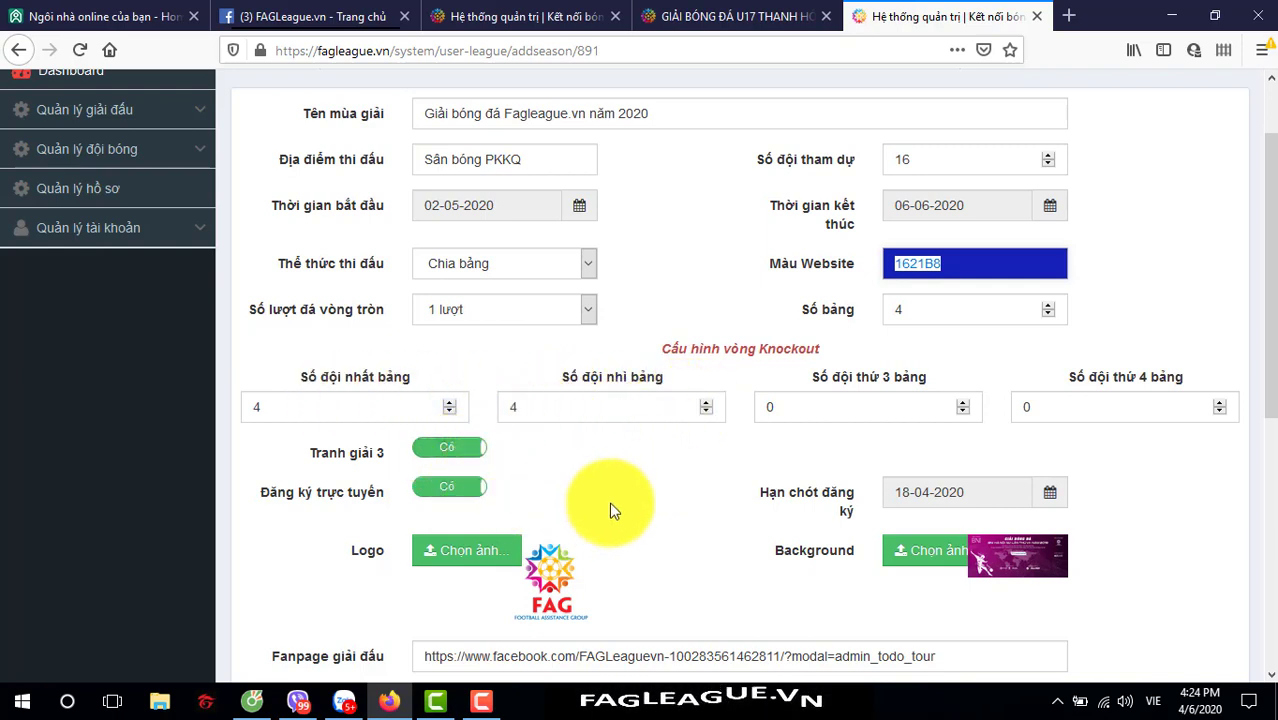
scroll(850, 420, up, 1)
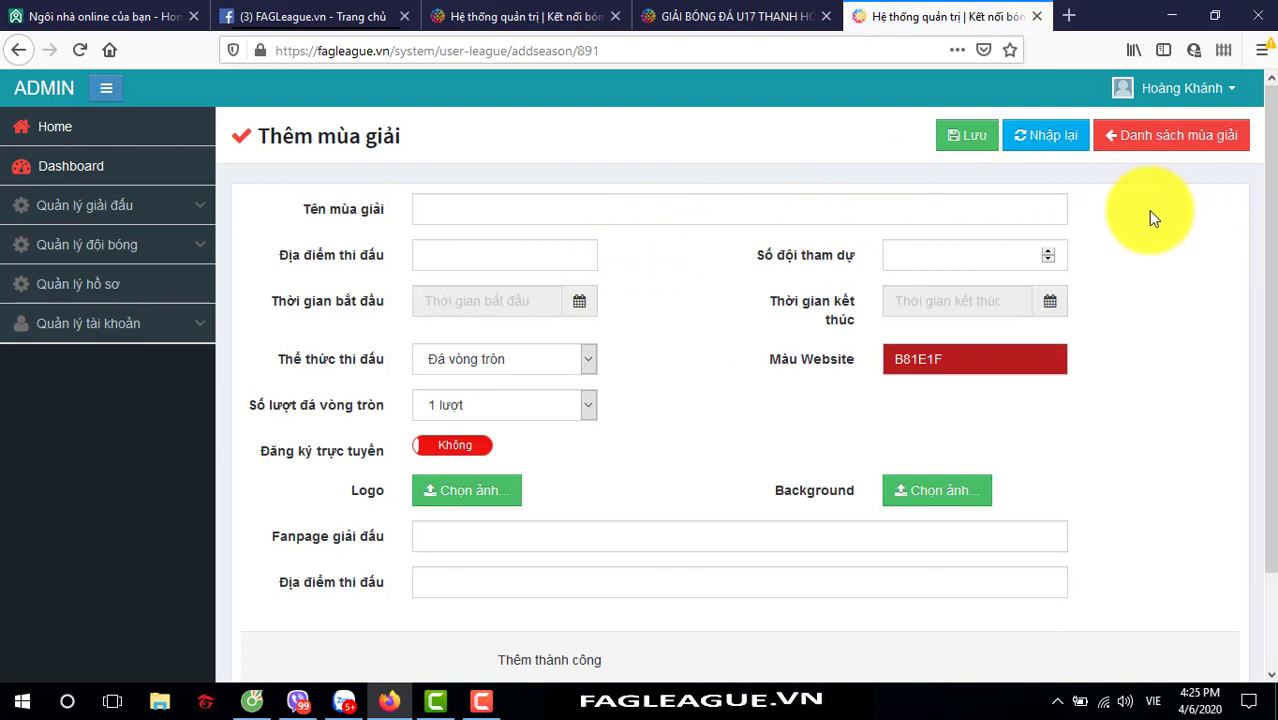
click(1140, 143)
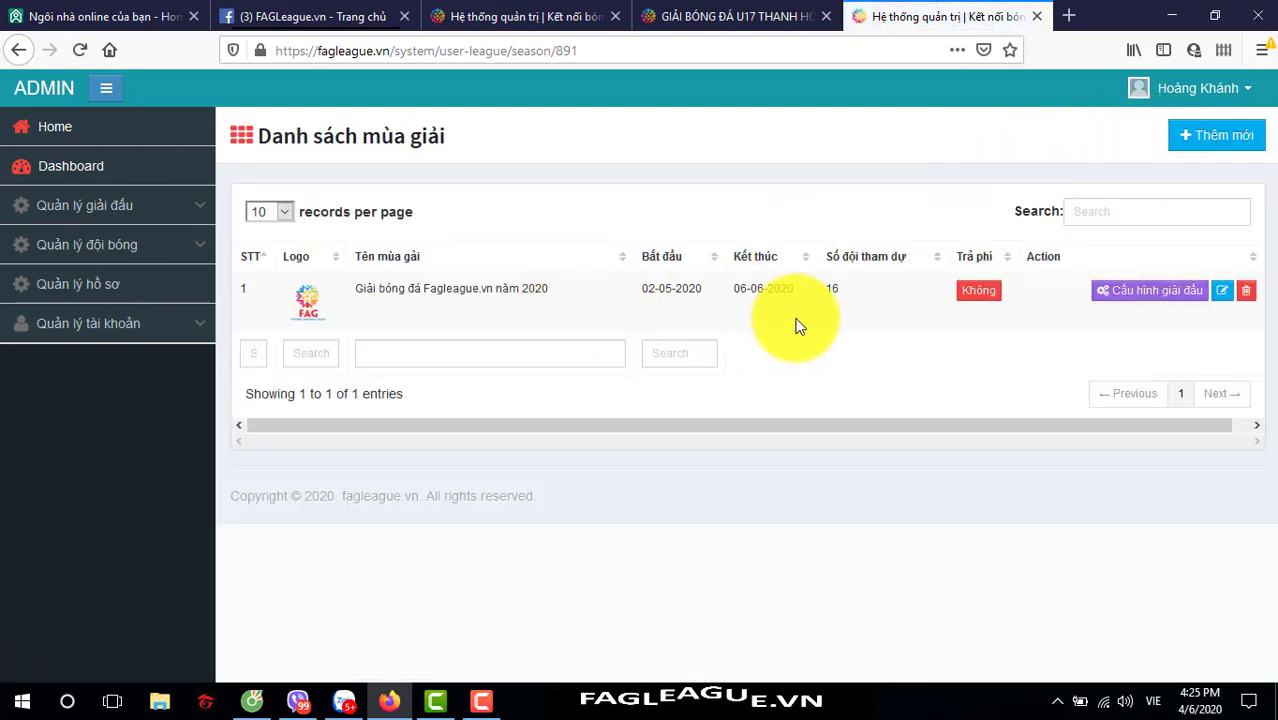
- Open the saved season's tournament information from its configuration dashboard, review the entries and return to the season list
click(1130, 298)
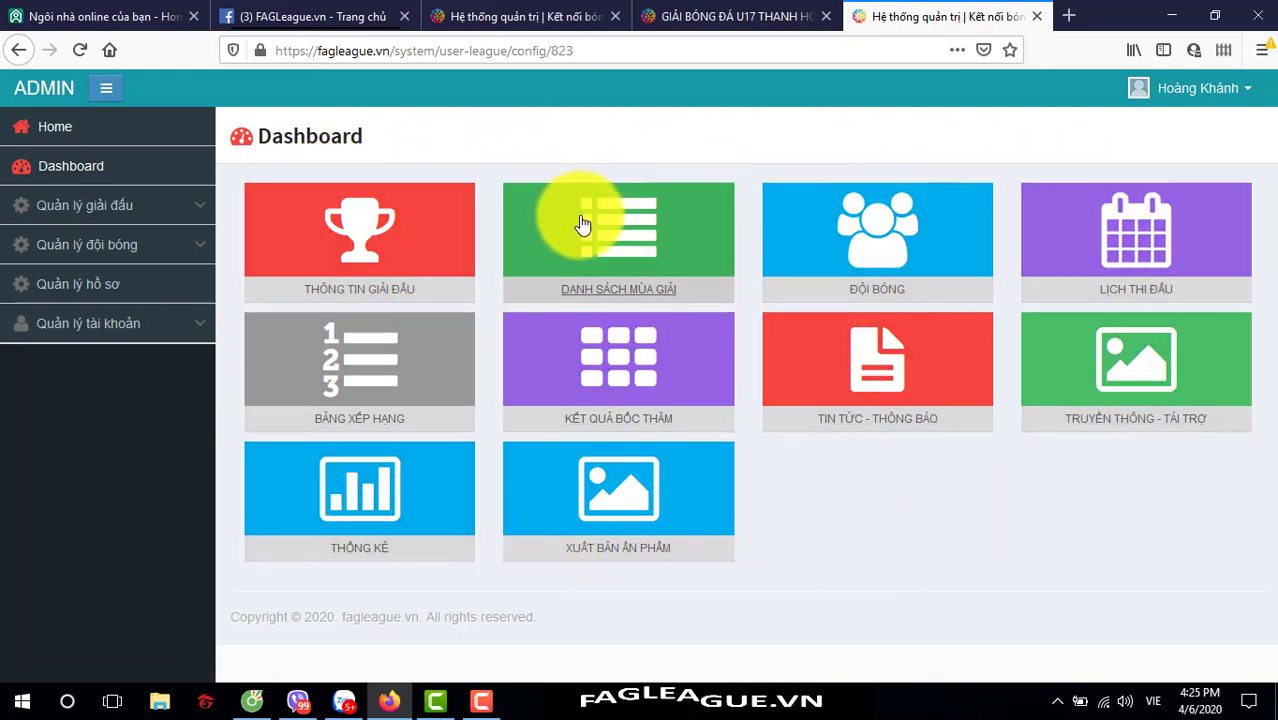
click(351, 232)
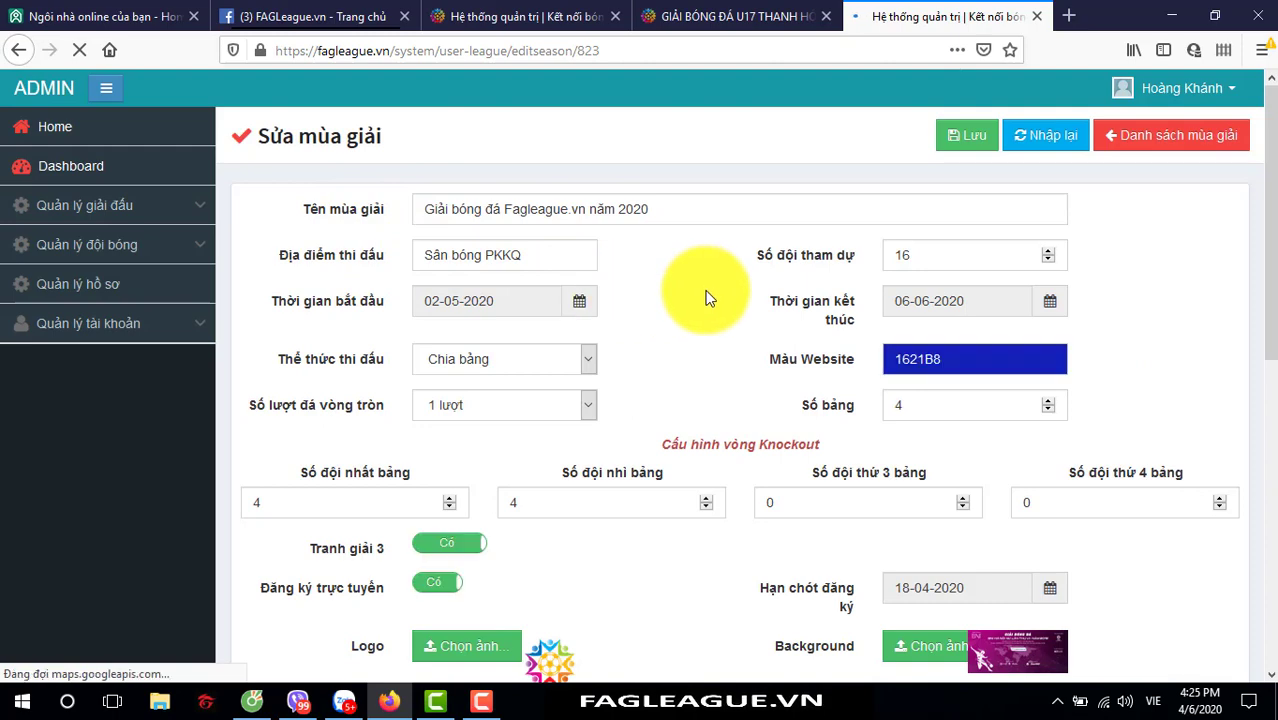
scroll(705, 297, down, 3)
scroll(705, 297, up, 3)
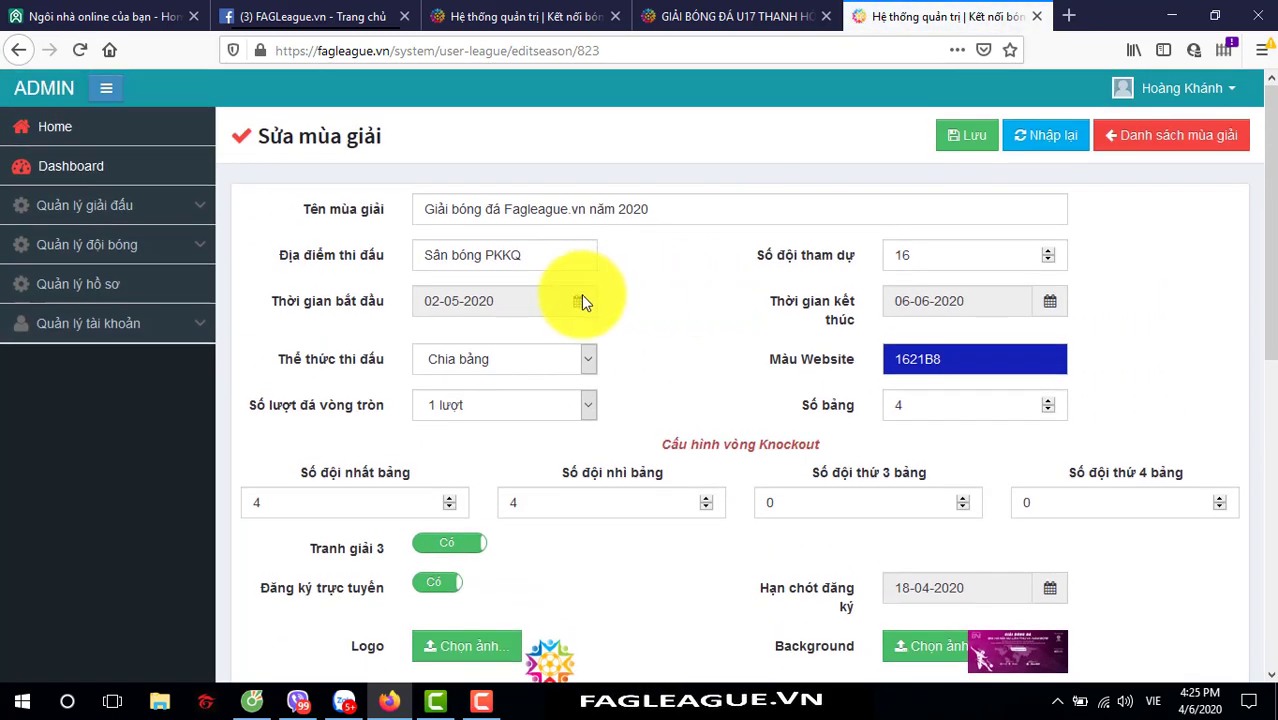
click(582, 297)
click(660, 288)
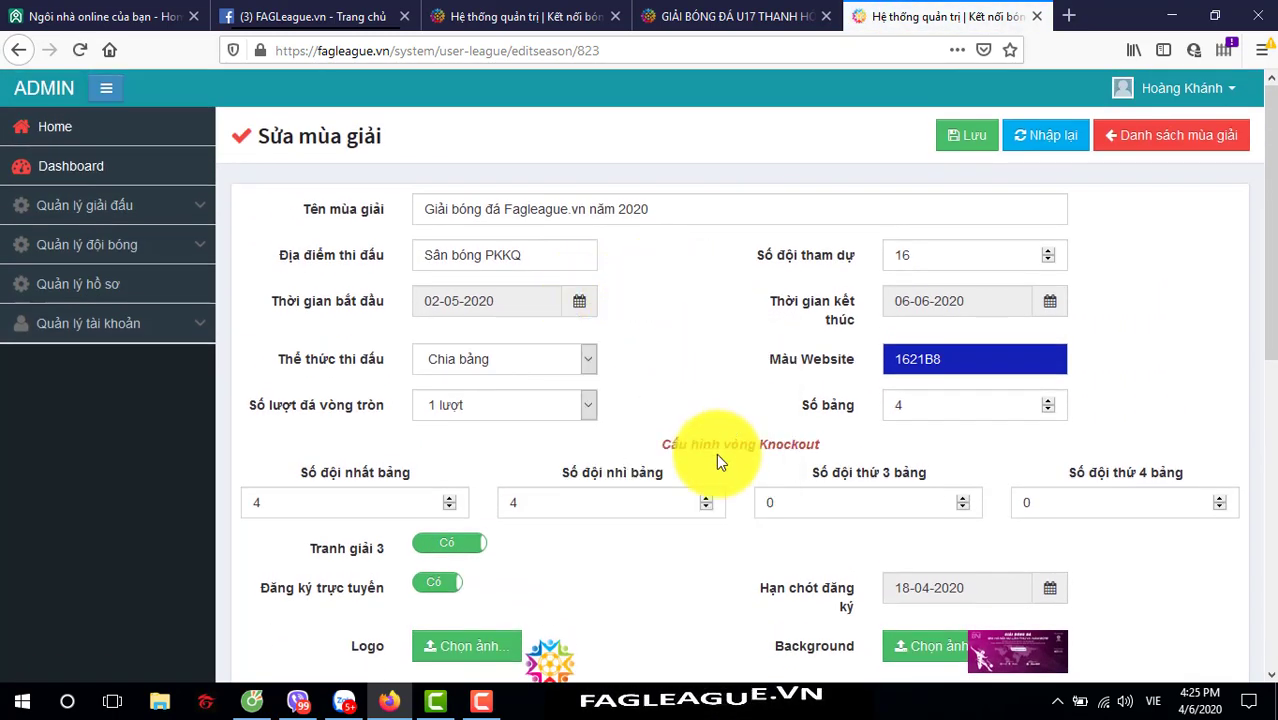
click(1157, 145)
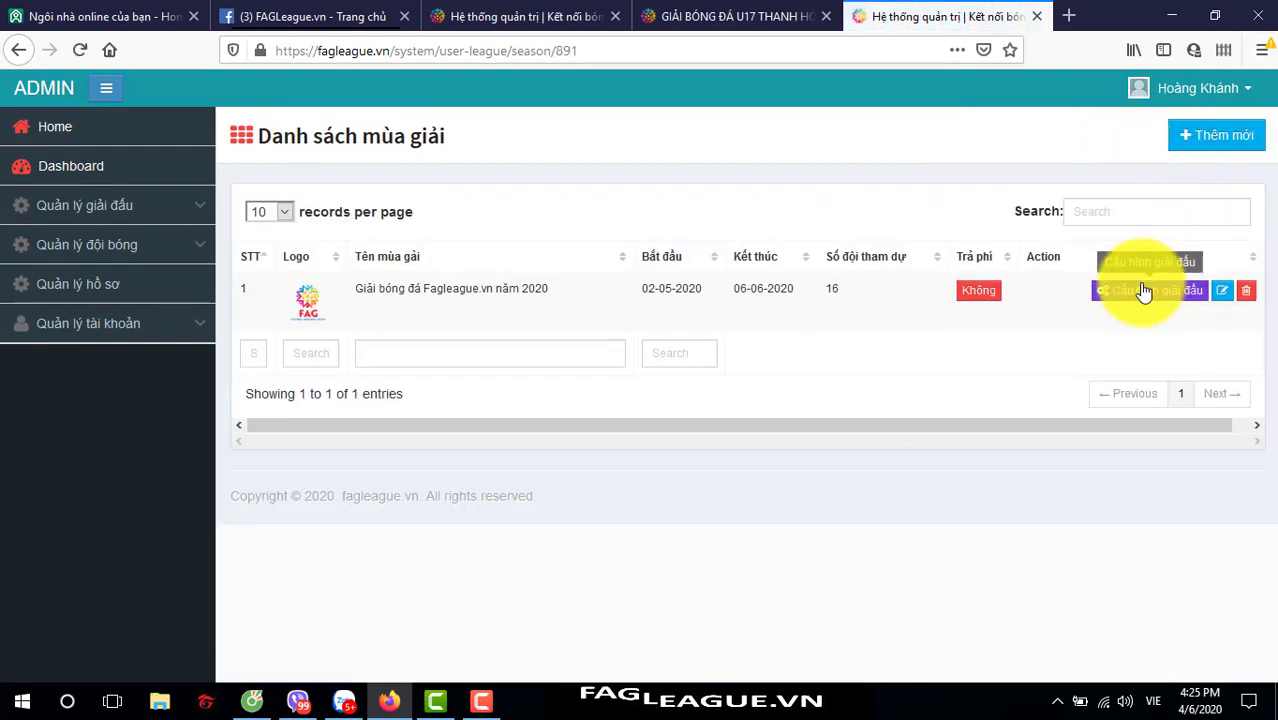
- Look over the season's configuration dashboard, including its season list link, and view the list of participating teams
click(1190, 290)
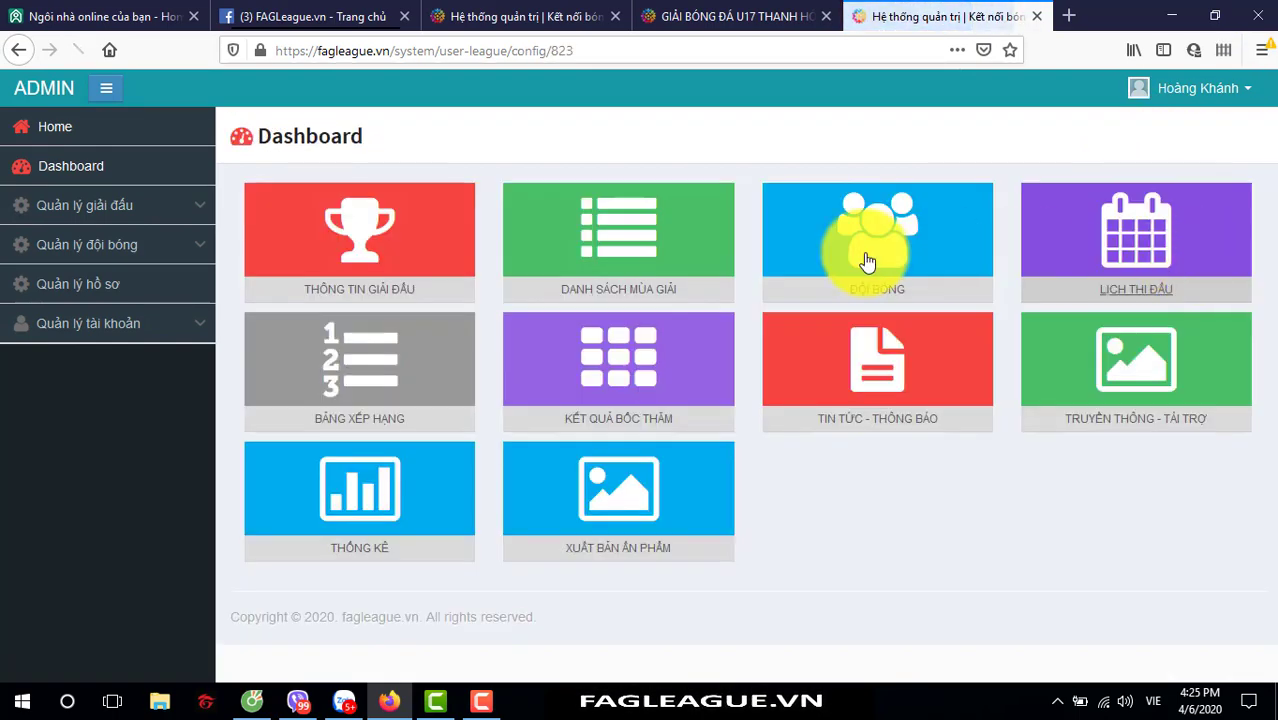
click(620, 233)
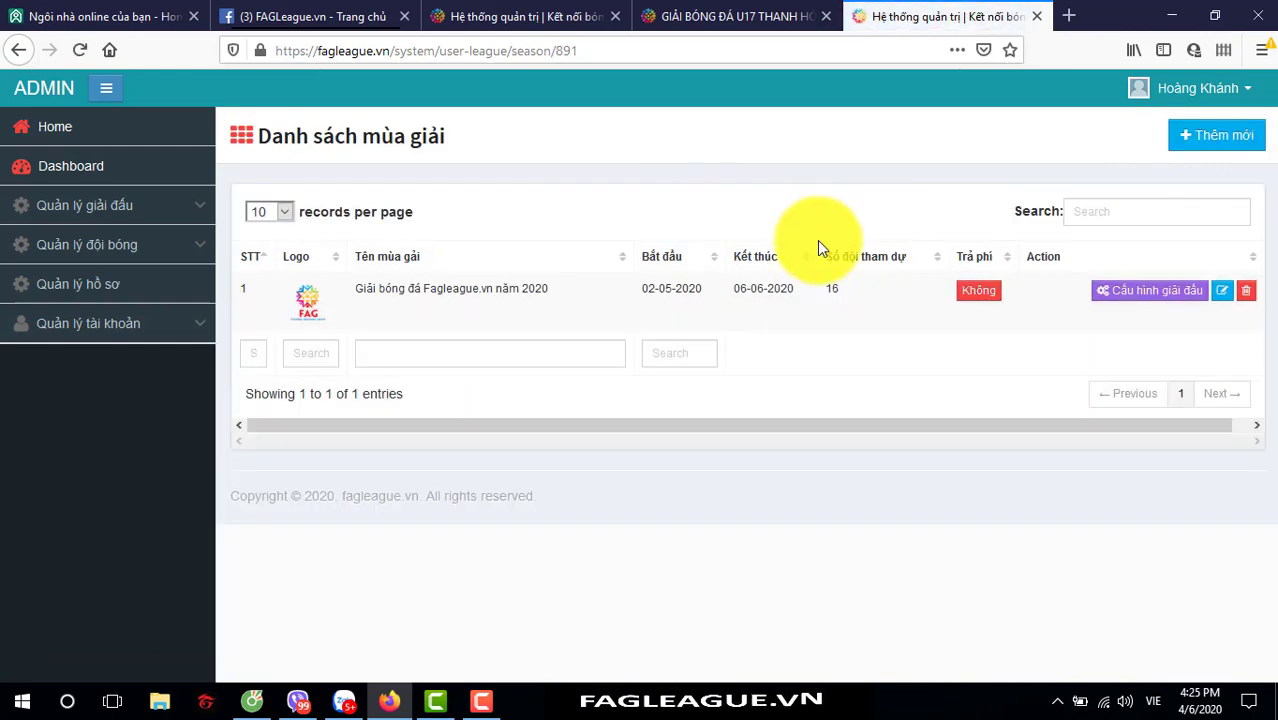
click(1129, 300)
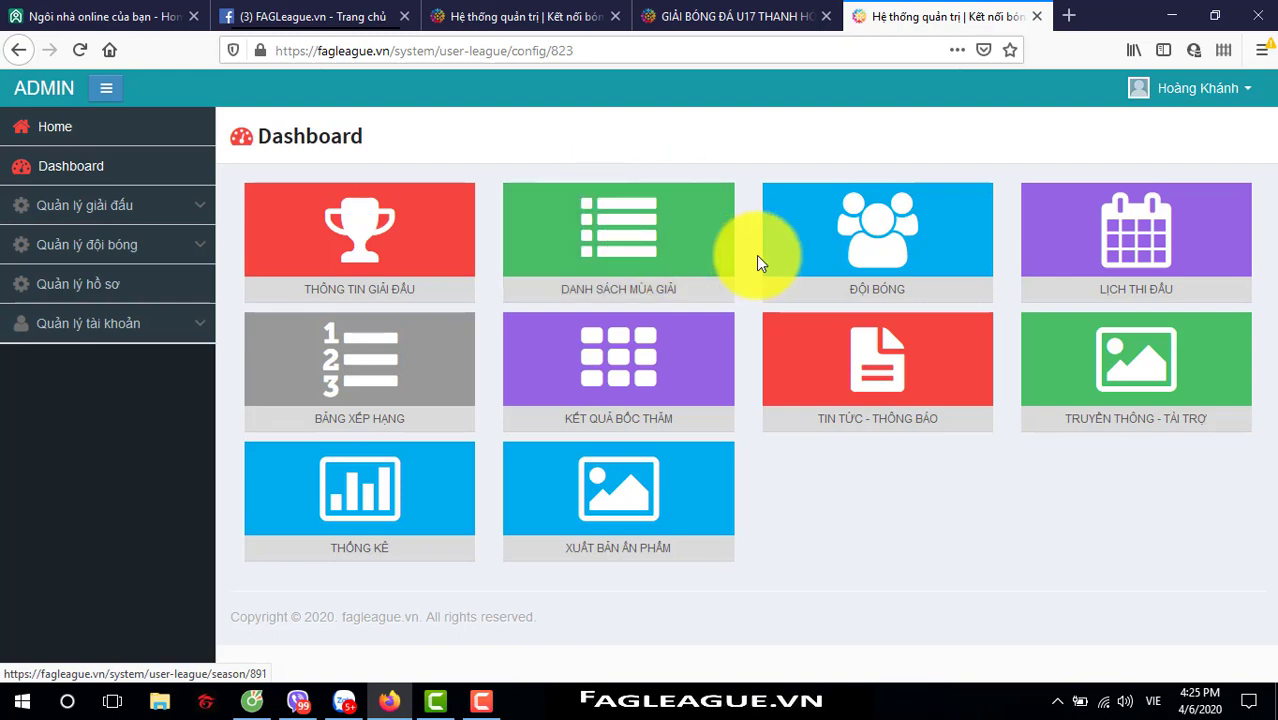
click(884, 235)
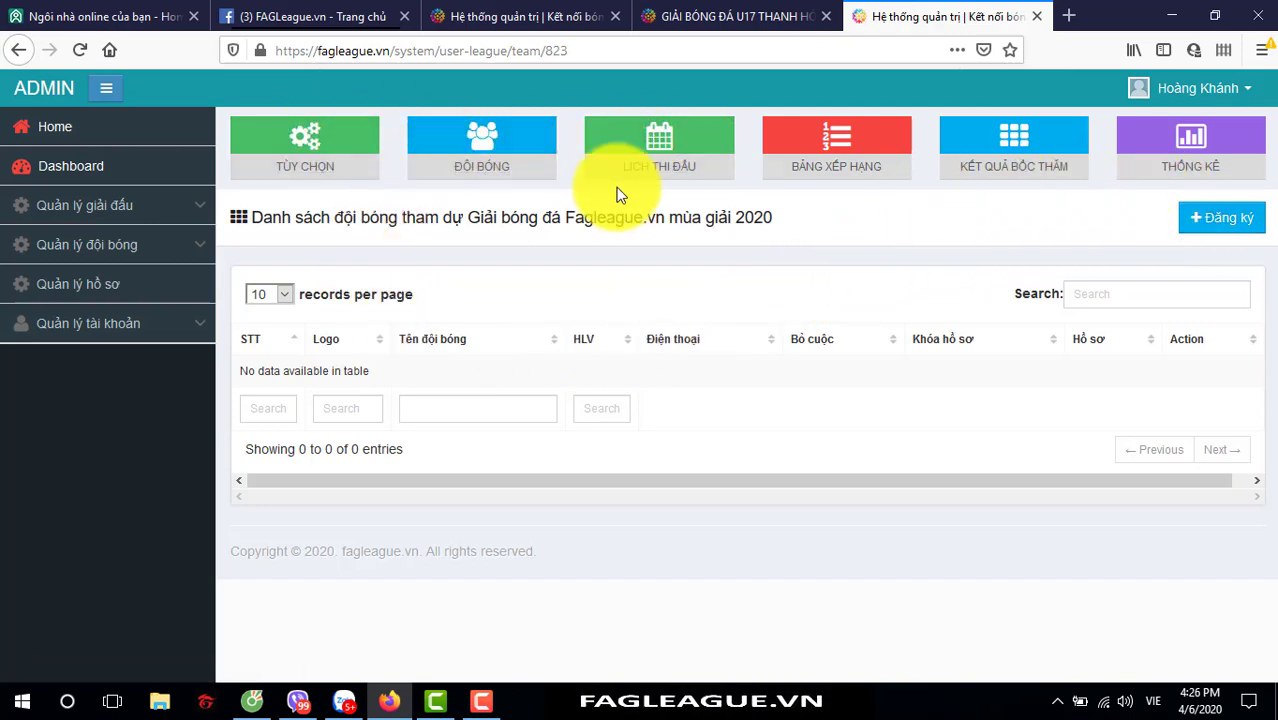
- Examine the season's match schedule from the first group round through to the final
click(652, 148)
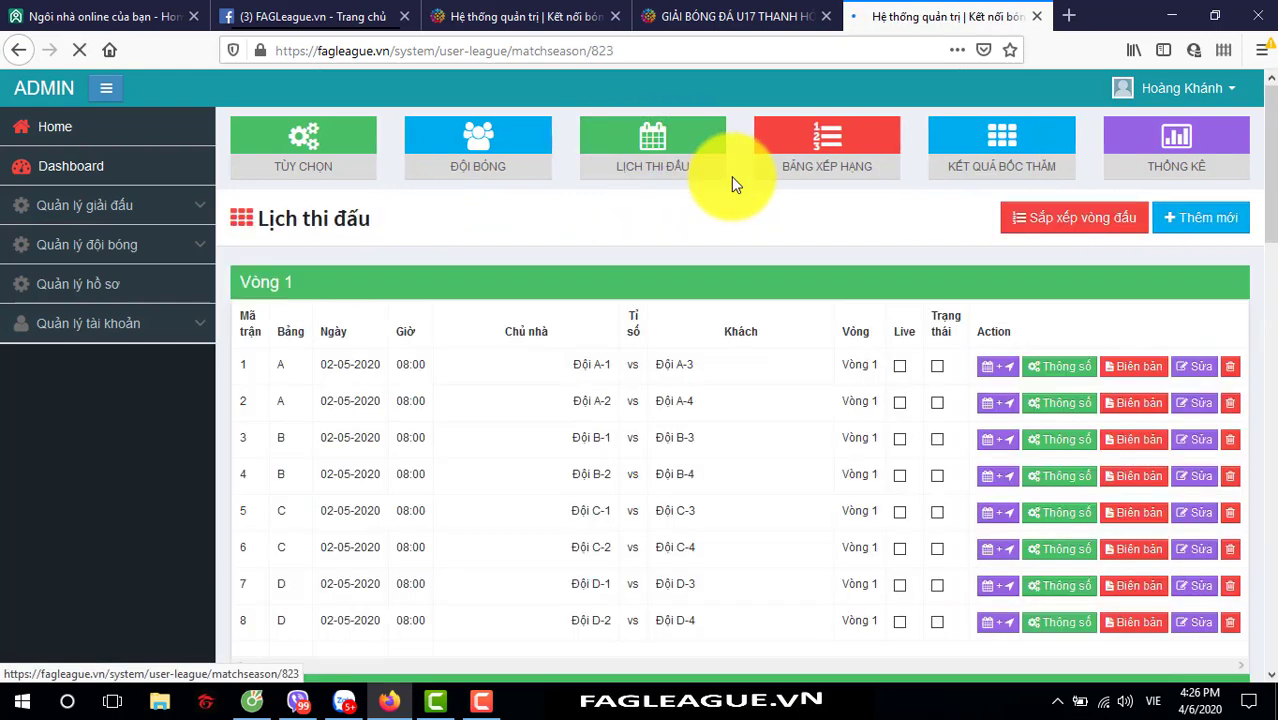
scroll(640, 285, down, 3)
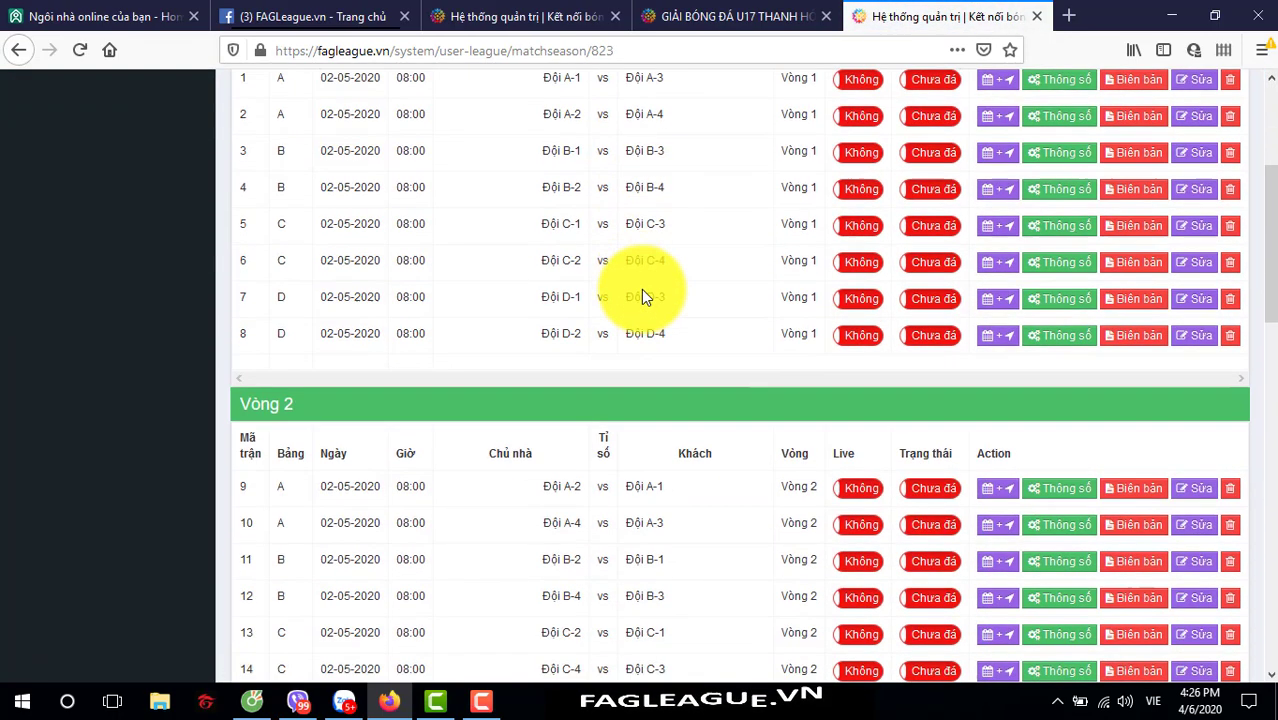
scroll(687, 291, up, 4)
scroll(699, 294, down, 1)
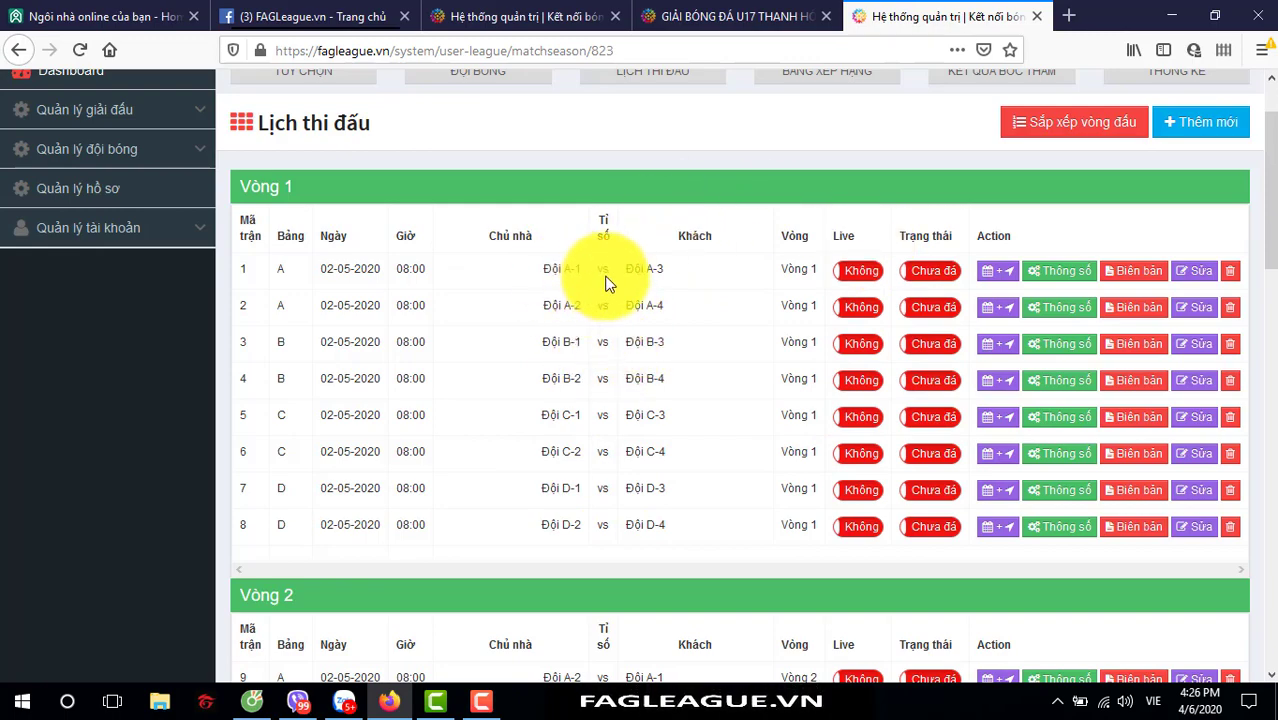
scroll(598, 278, down, 3)
scroll(606, 290, down, 3)
scroll(606, 298, down, 8)
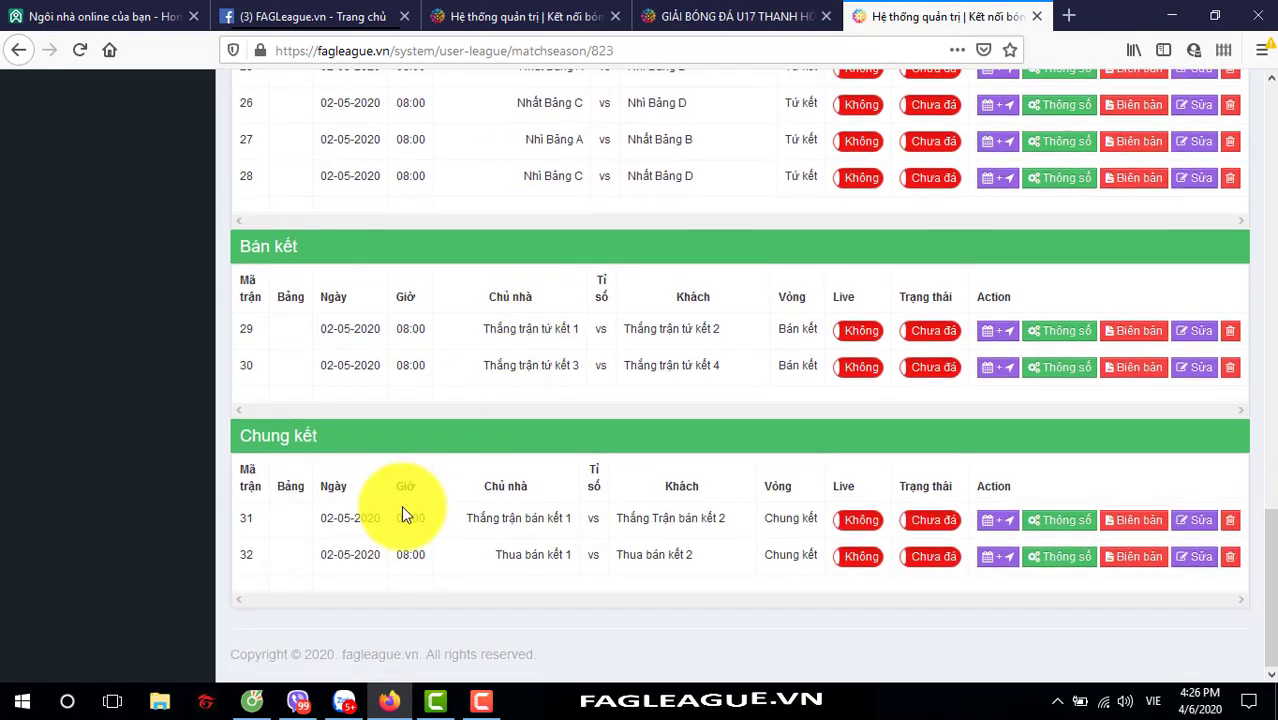
scroll(798, 482, up, 15)
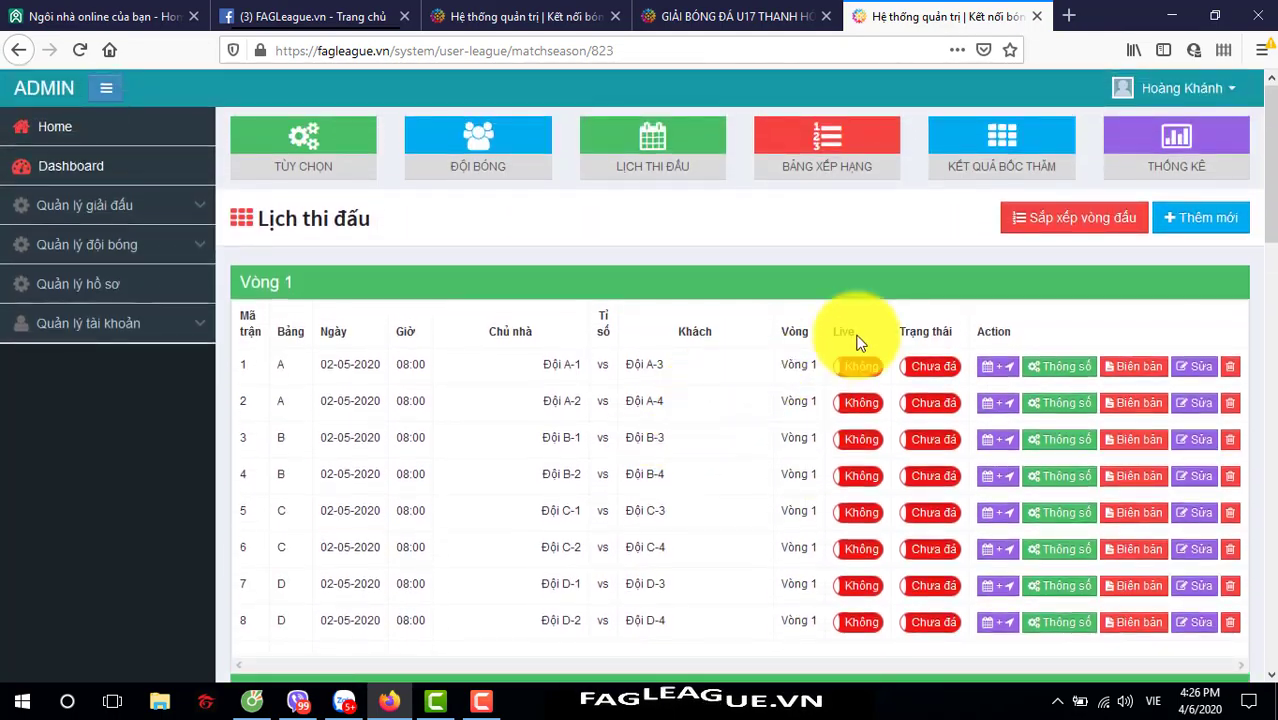
- View the group standings and the draw results, and try to view the season's statistics
click(829, 140)
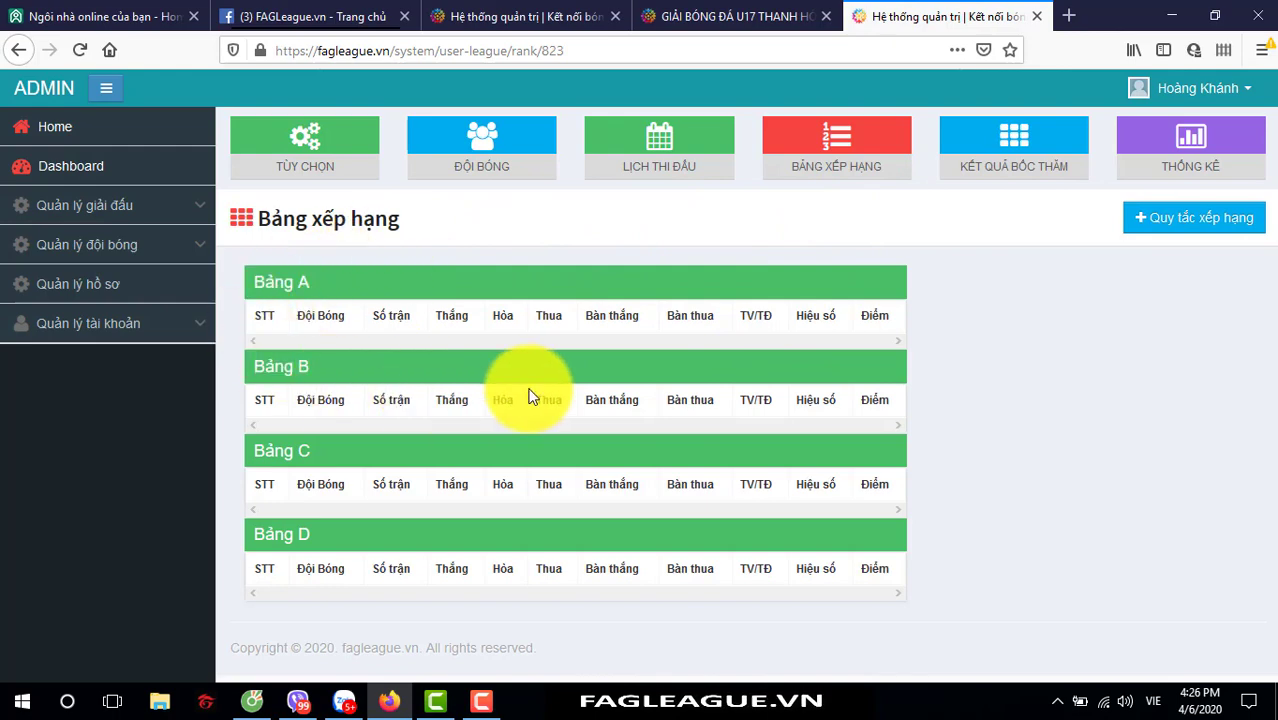
click(1010, 148)
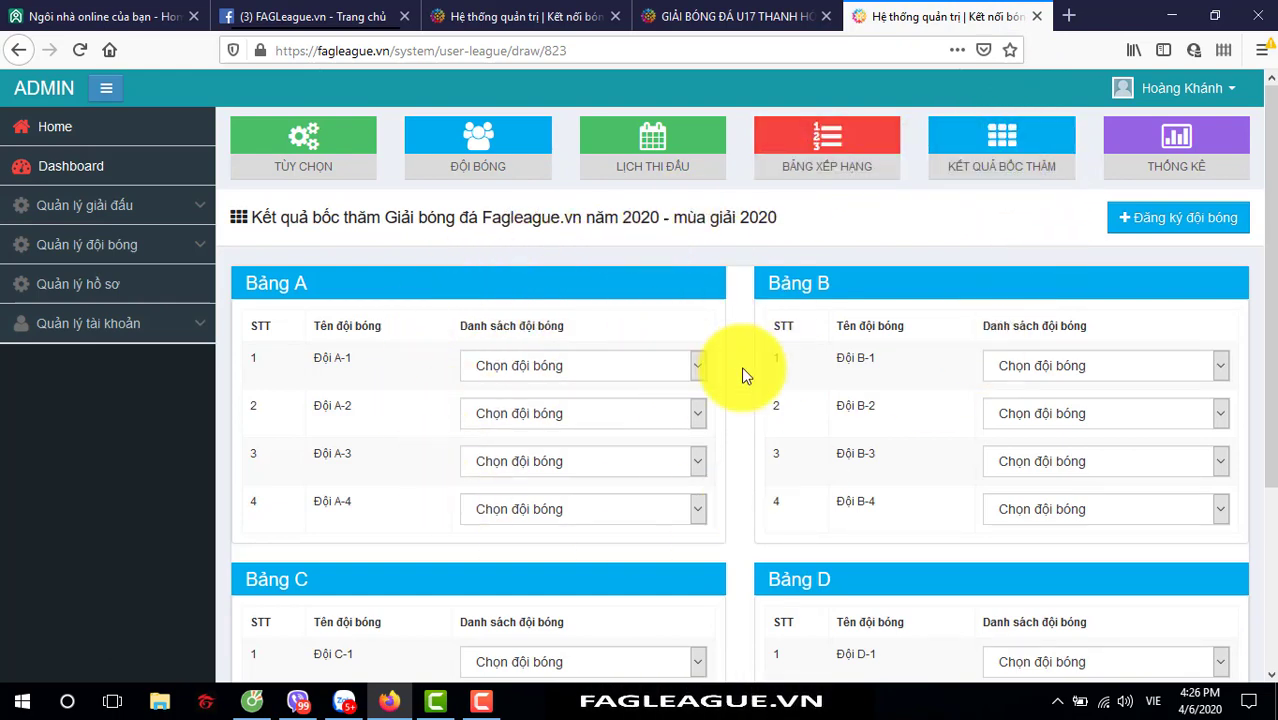
click(1180, 146)
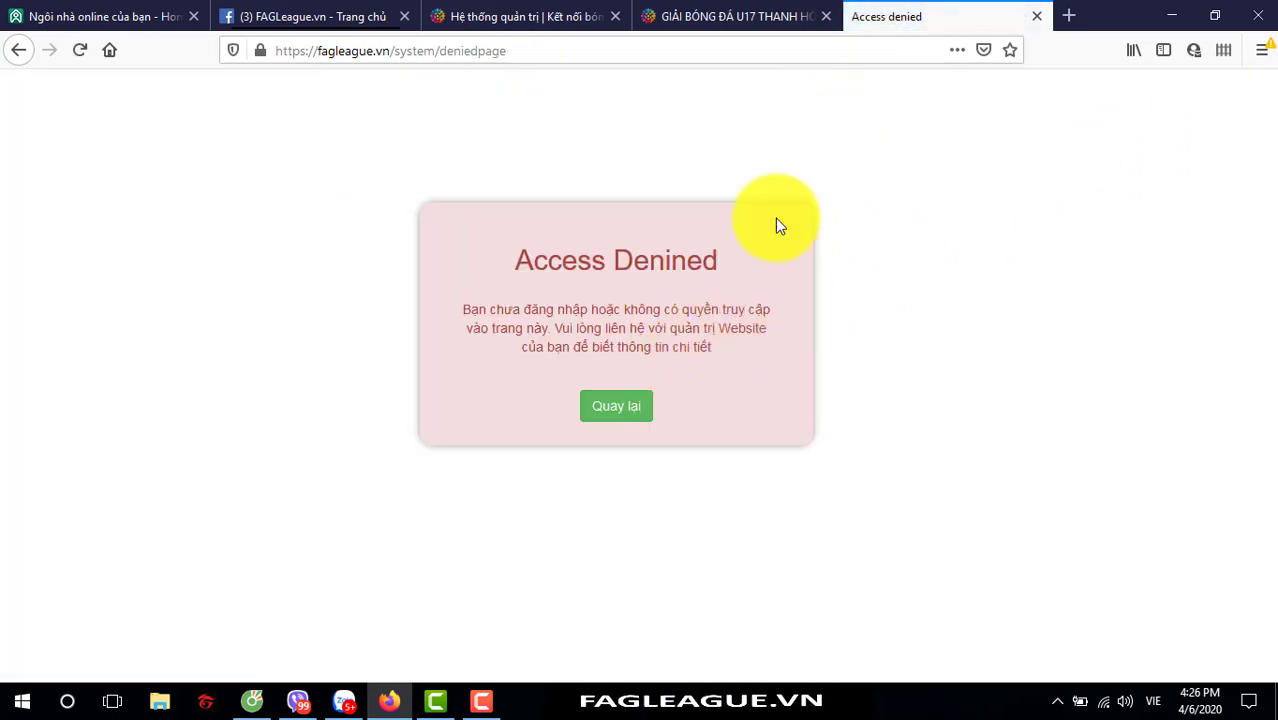
click(626, 407)
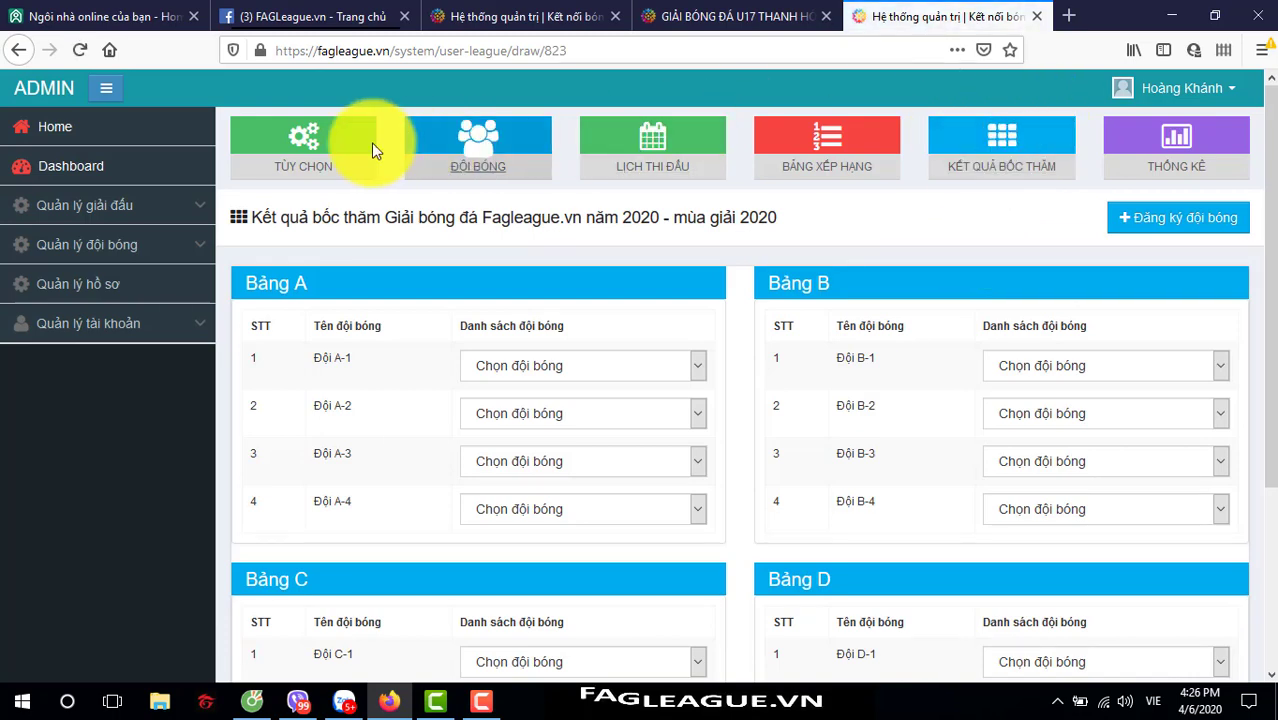
- Open the season's news and announcements list from the configuration dashboard and start a new entry
click(330, 148)
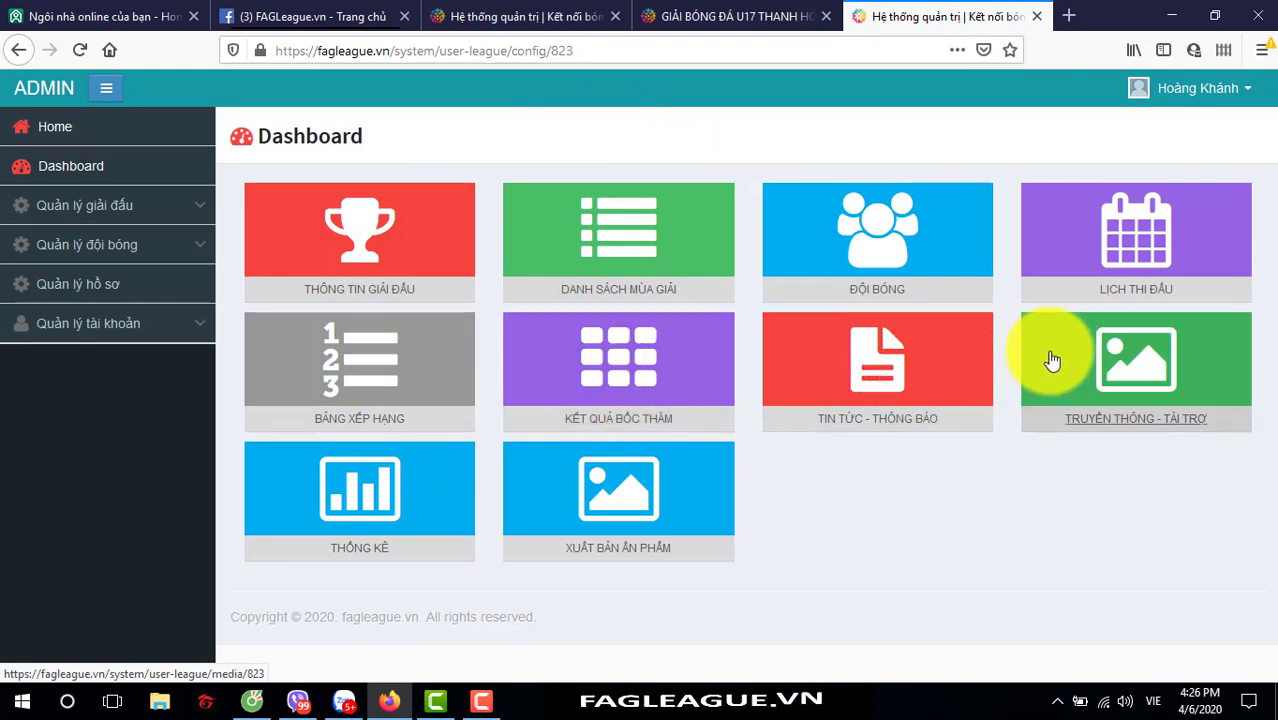
click(893, 364)
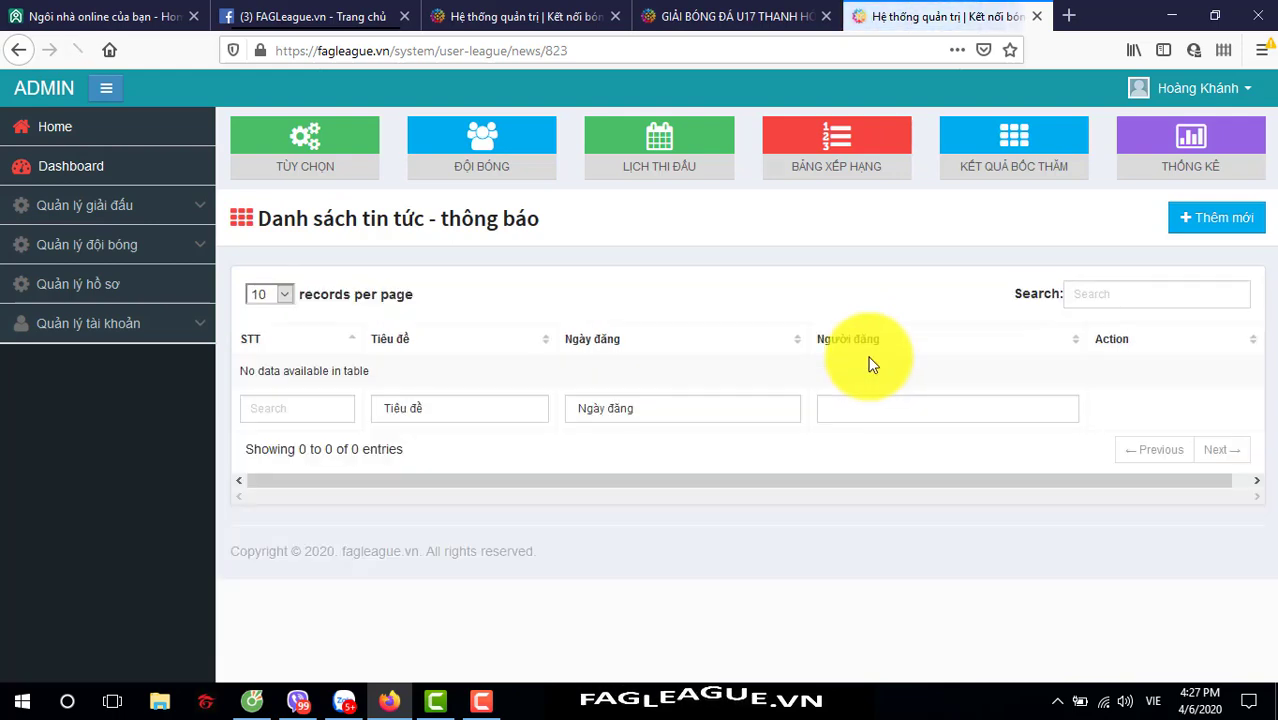
click(1205, 222)
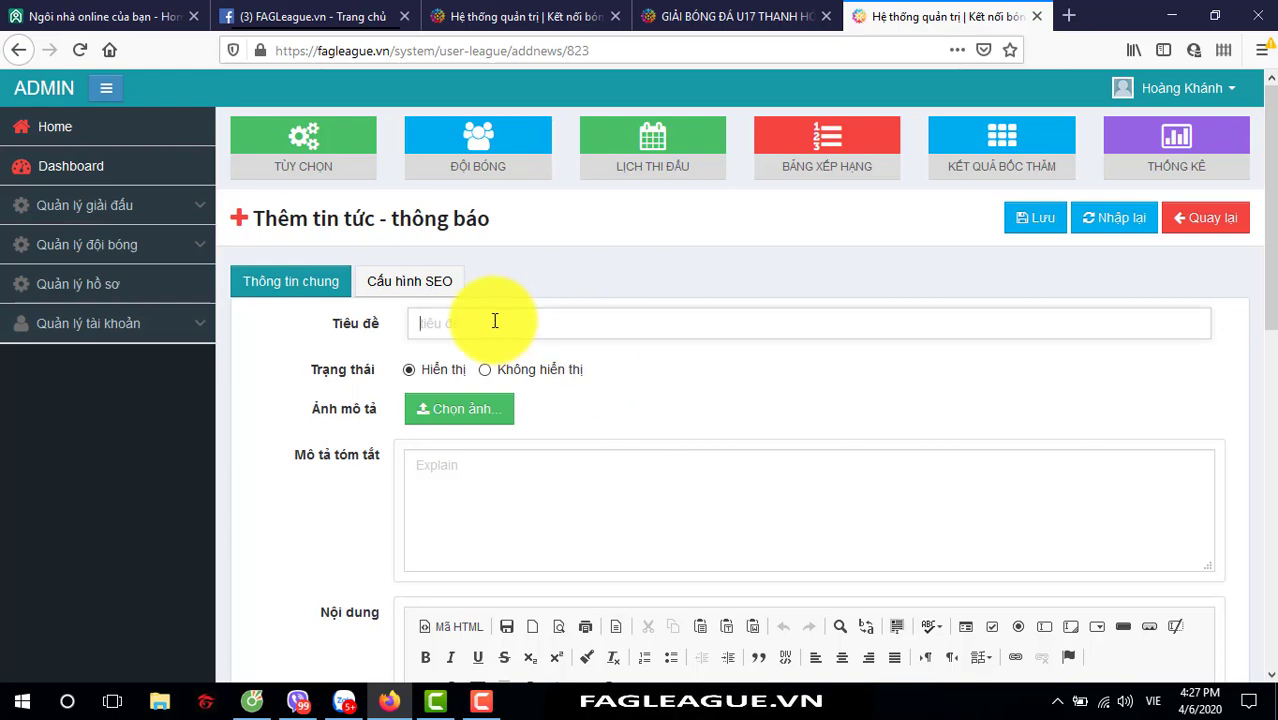
- Examine the new announcement form's title, status, image, summary and content fields
scroll(640, 474, down, 3)
click(629, 524)
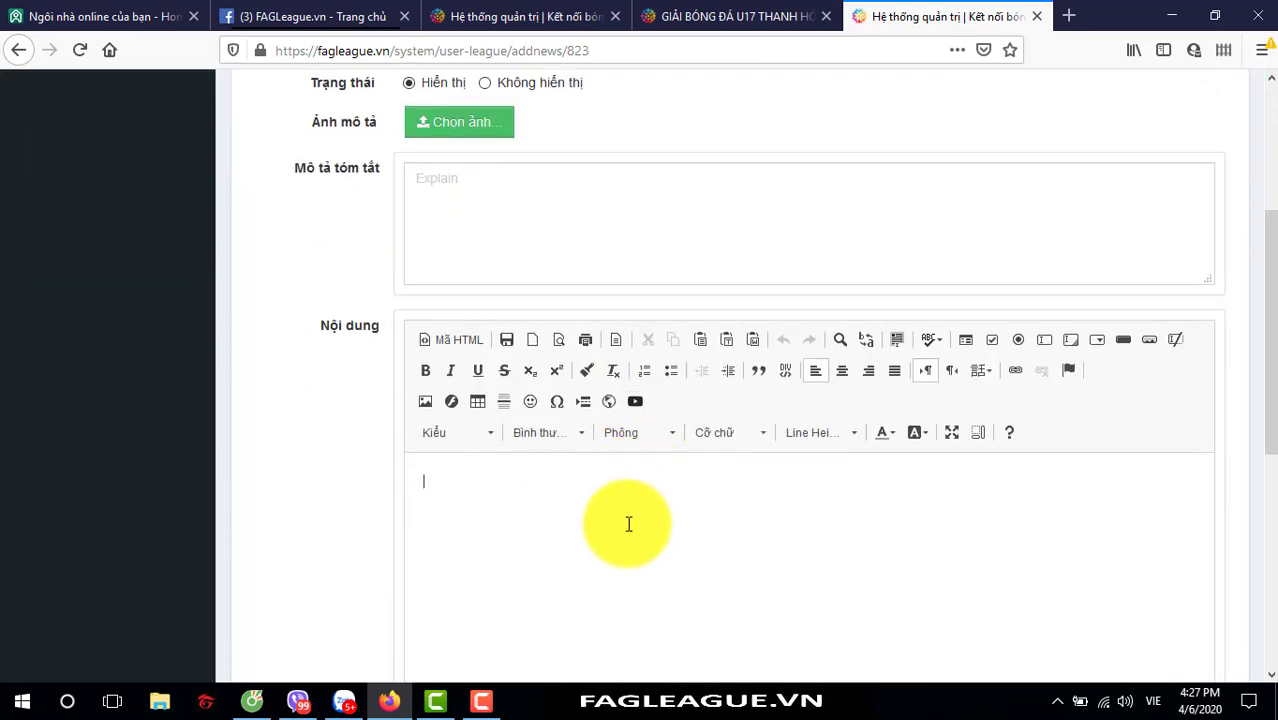
scroll(650, 335, up, 3)
scroll(620, 350, down, 5)
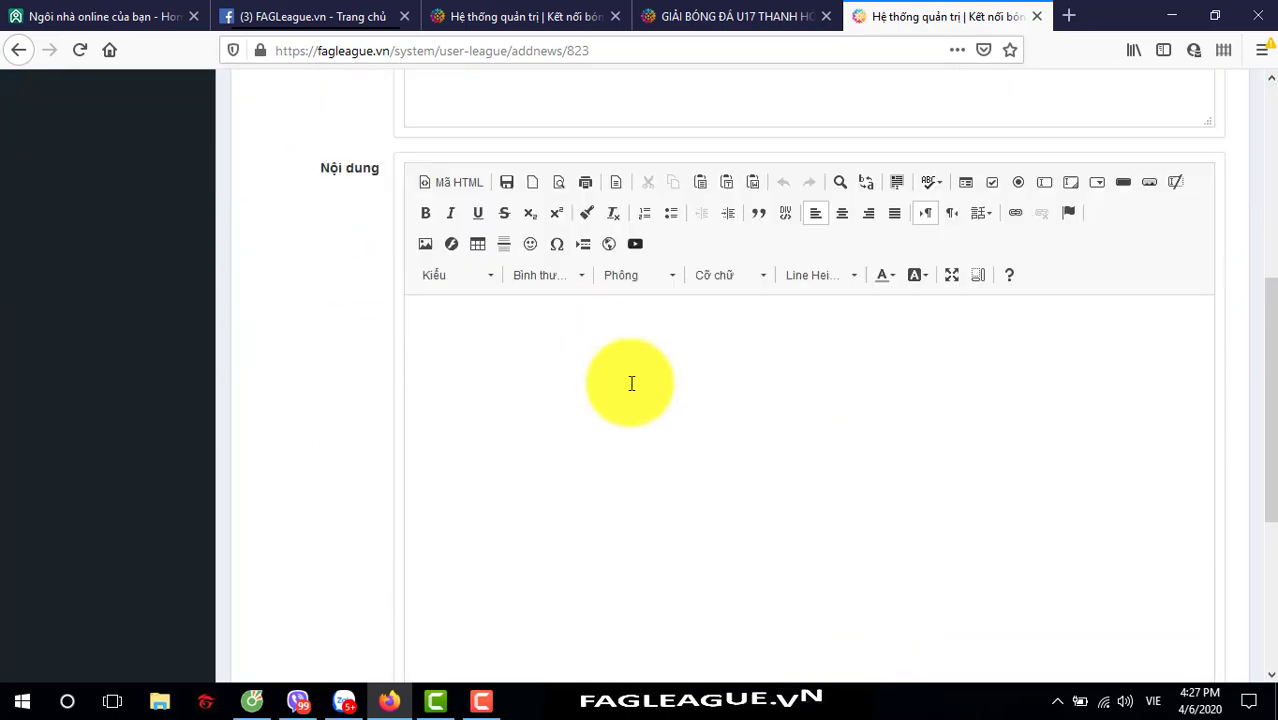
scroll(635, 380, up, 5)
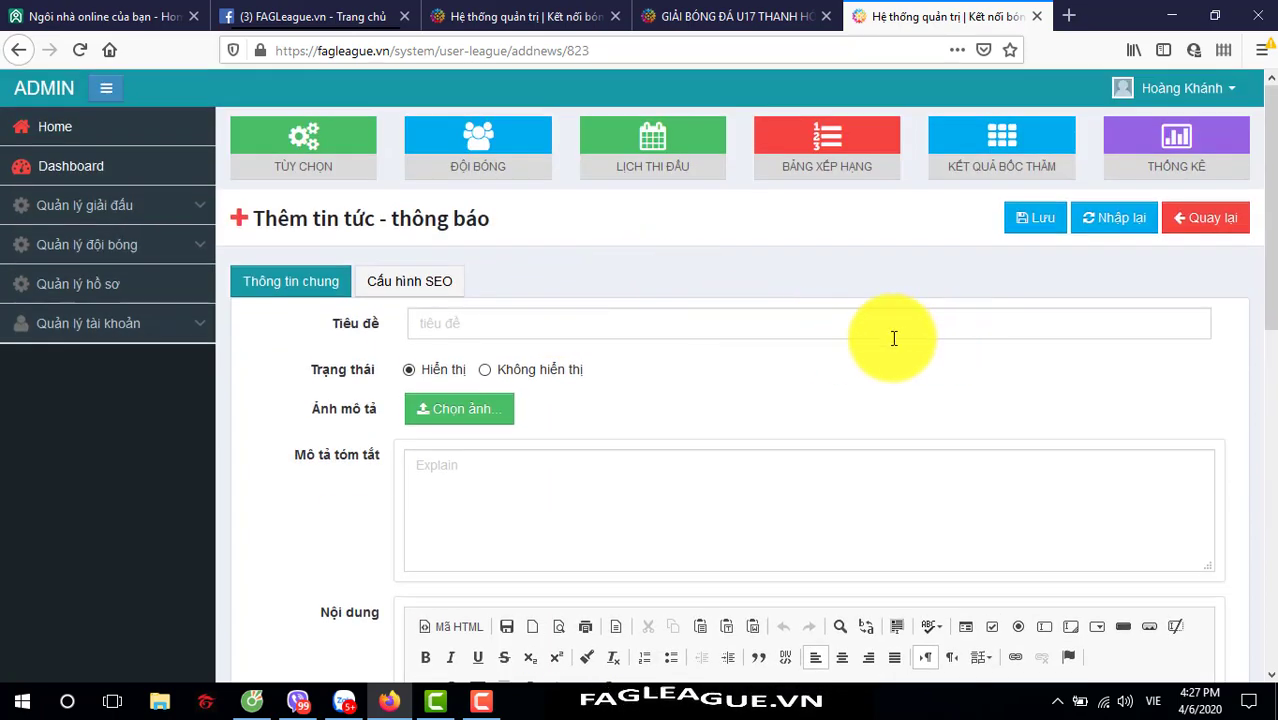
- Open the sponsors and media units list from the configuration dashboard and start a new entry
scroll(690, 430, down, 3)
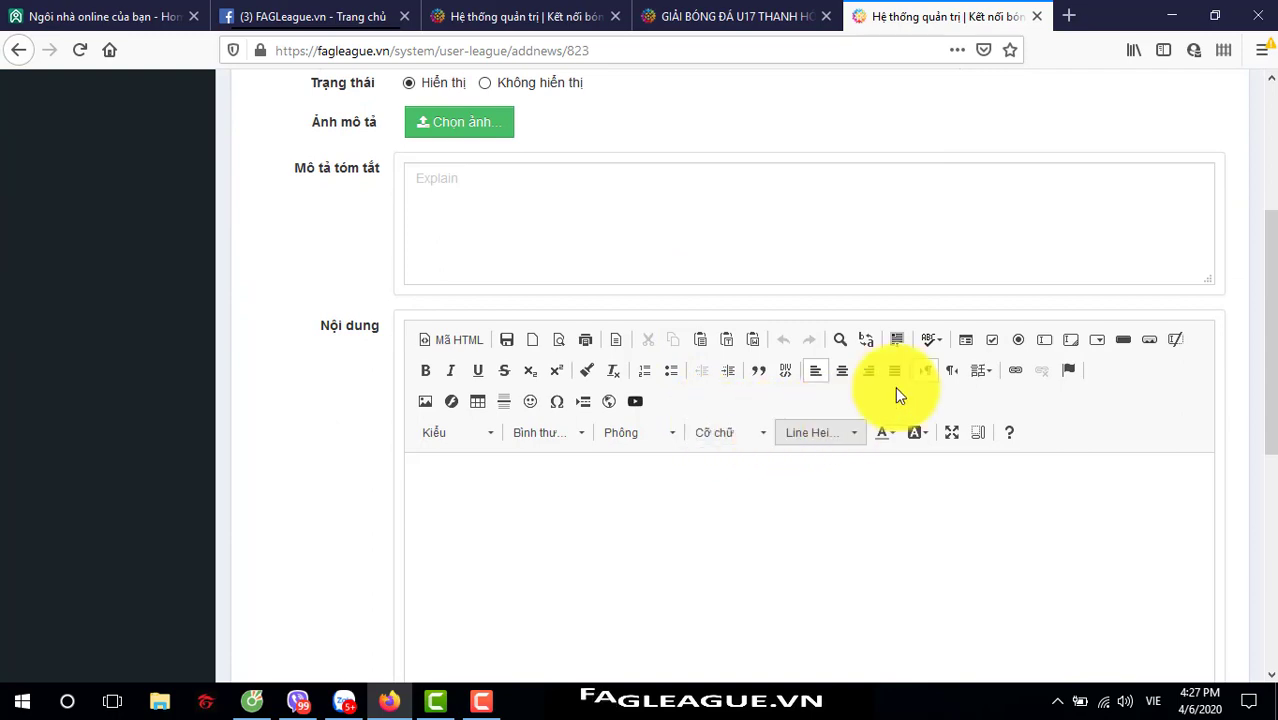
scroll(890, 372, up, 3)
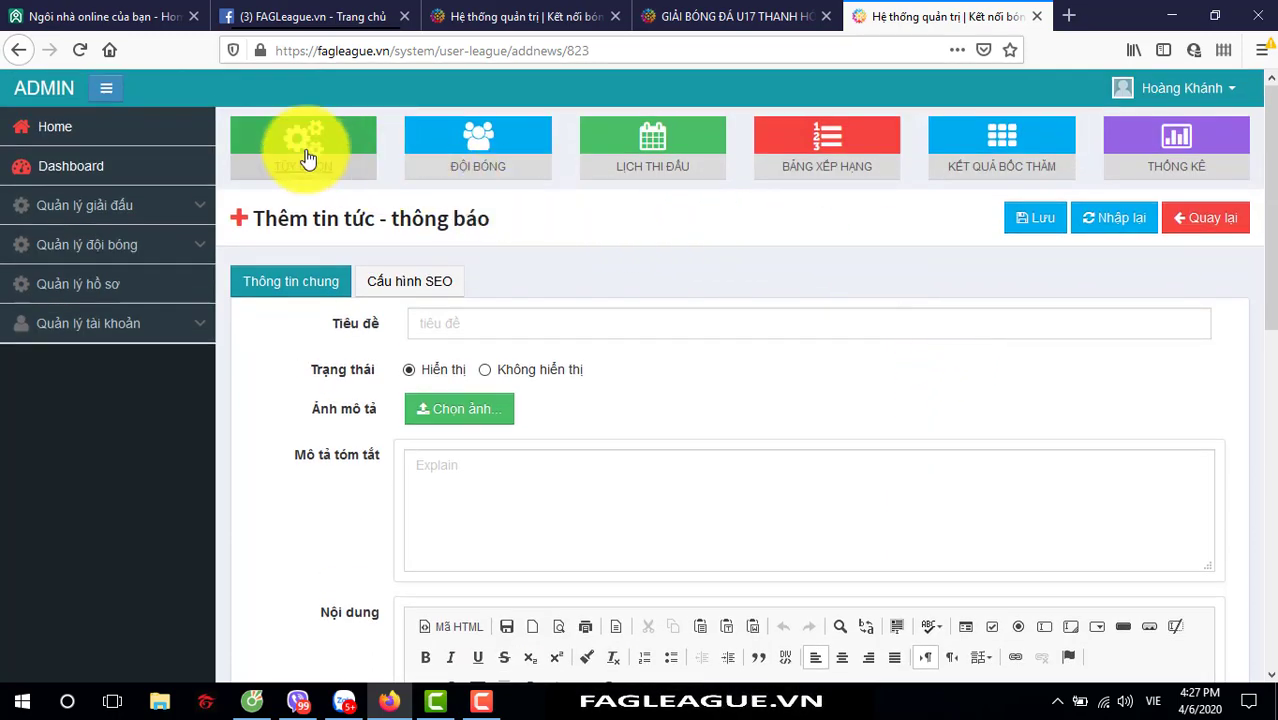
scroll(733, 462, down, 2)
scroll(476, 251, up, 2)
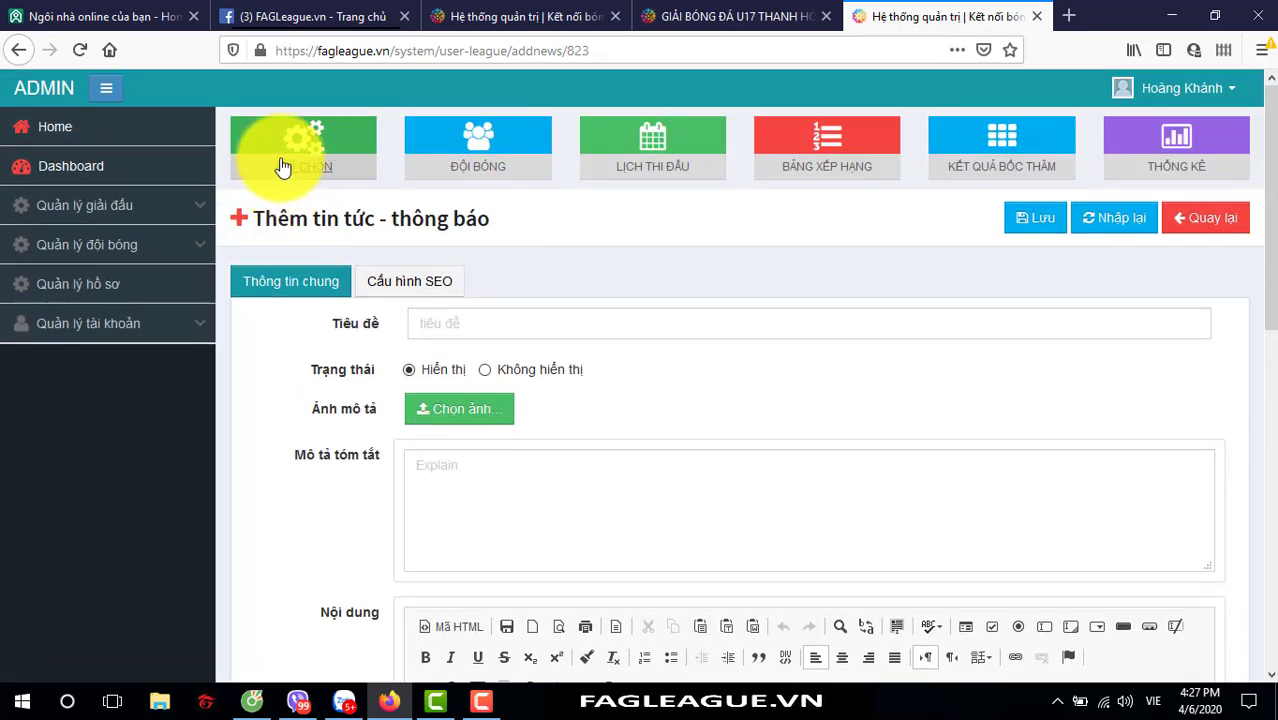
click(285, 158)
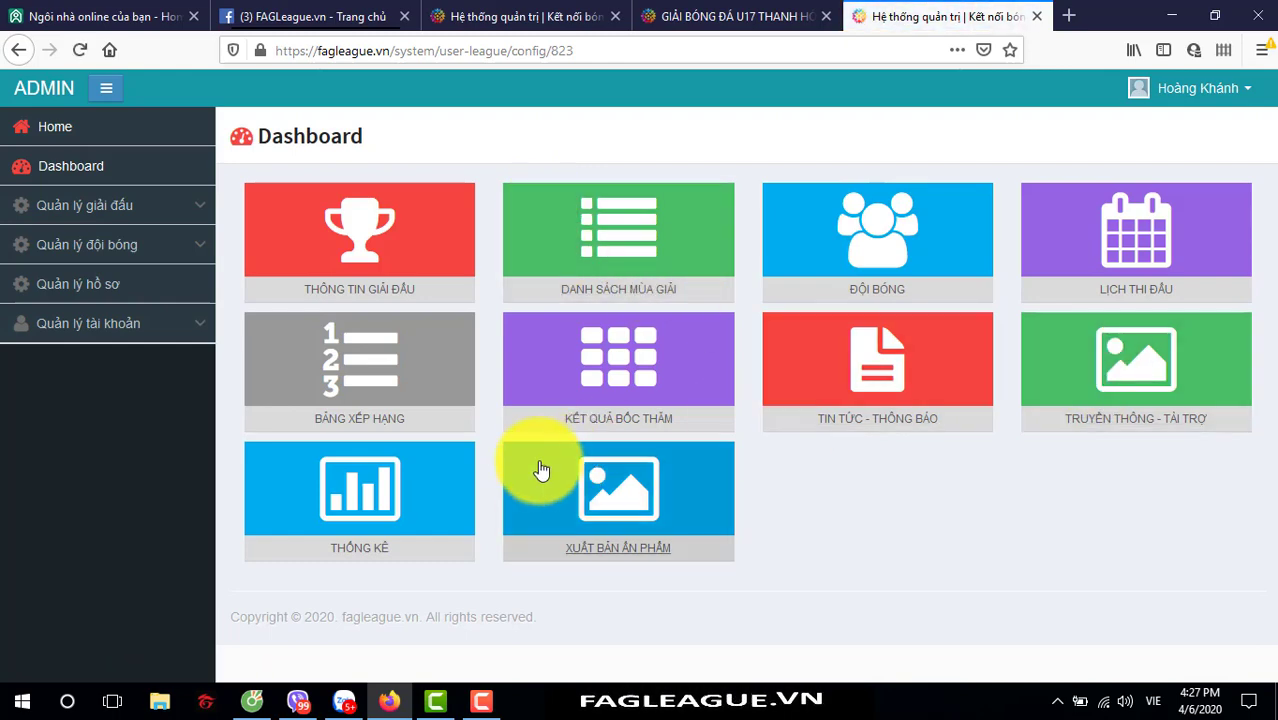
click(1110, 360)
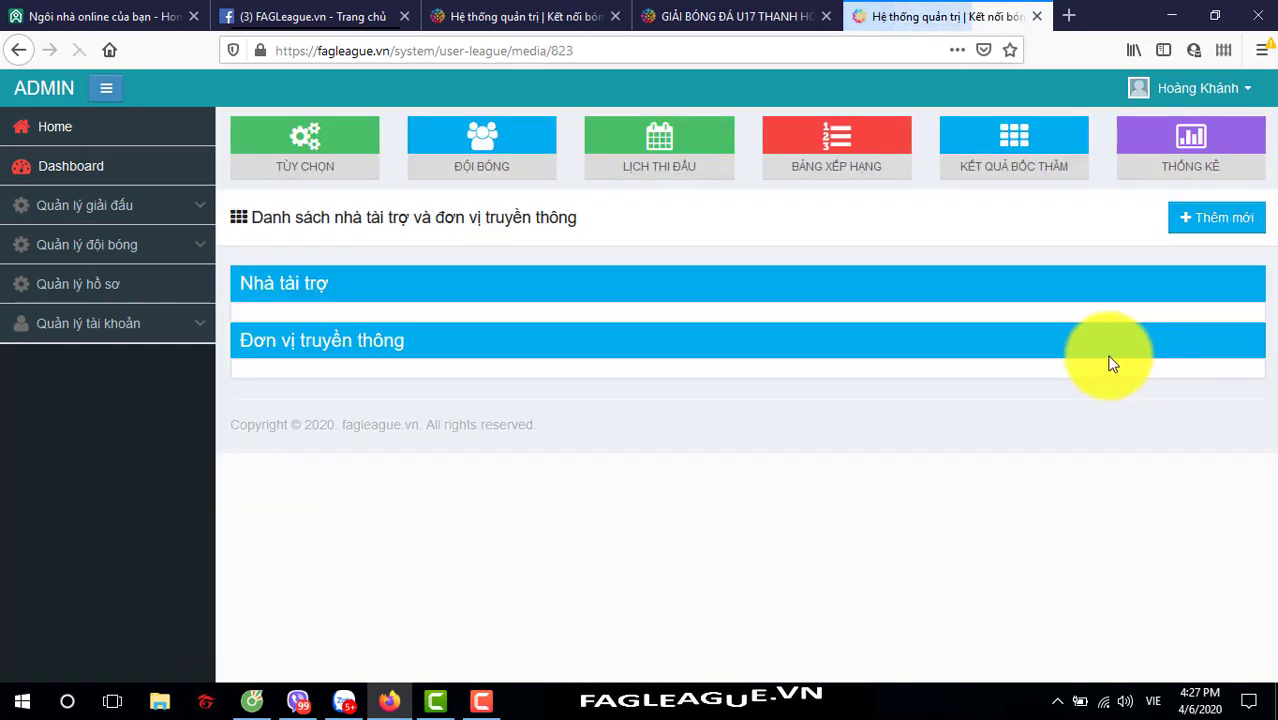
click(1206, 222)
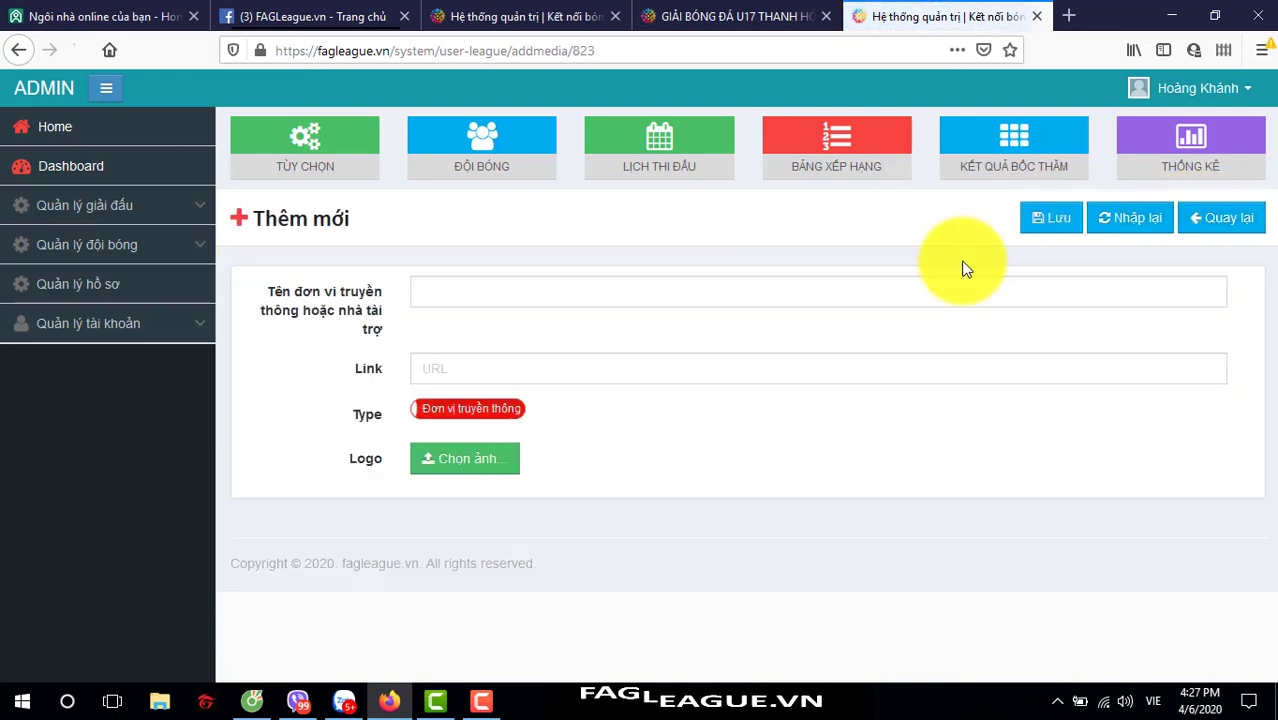
- Set the new entry's type to sponsor (Nhà tài trợ) and its name to FAG Sport
click(472, 297)
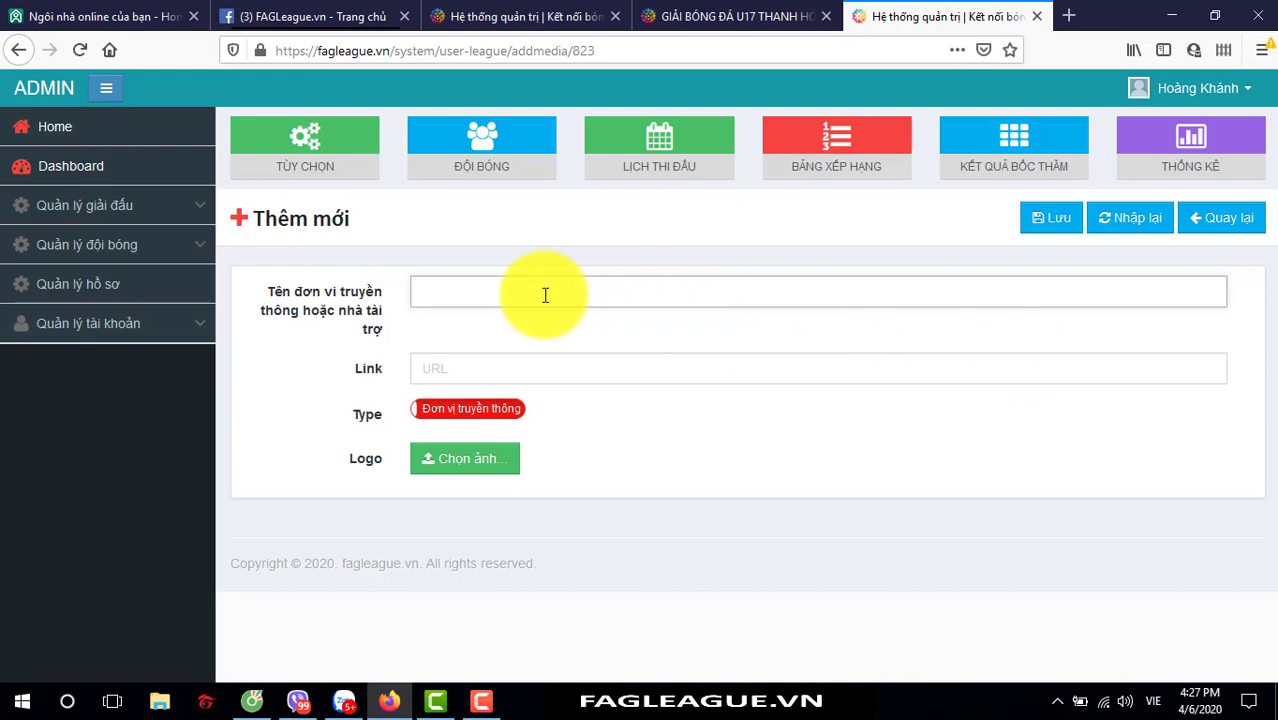
click(471, 370)
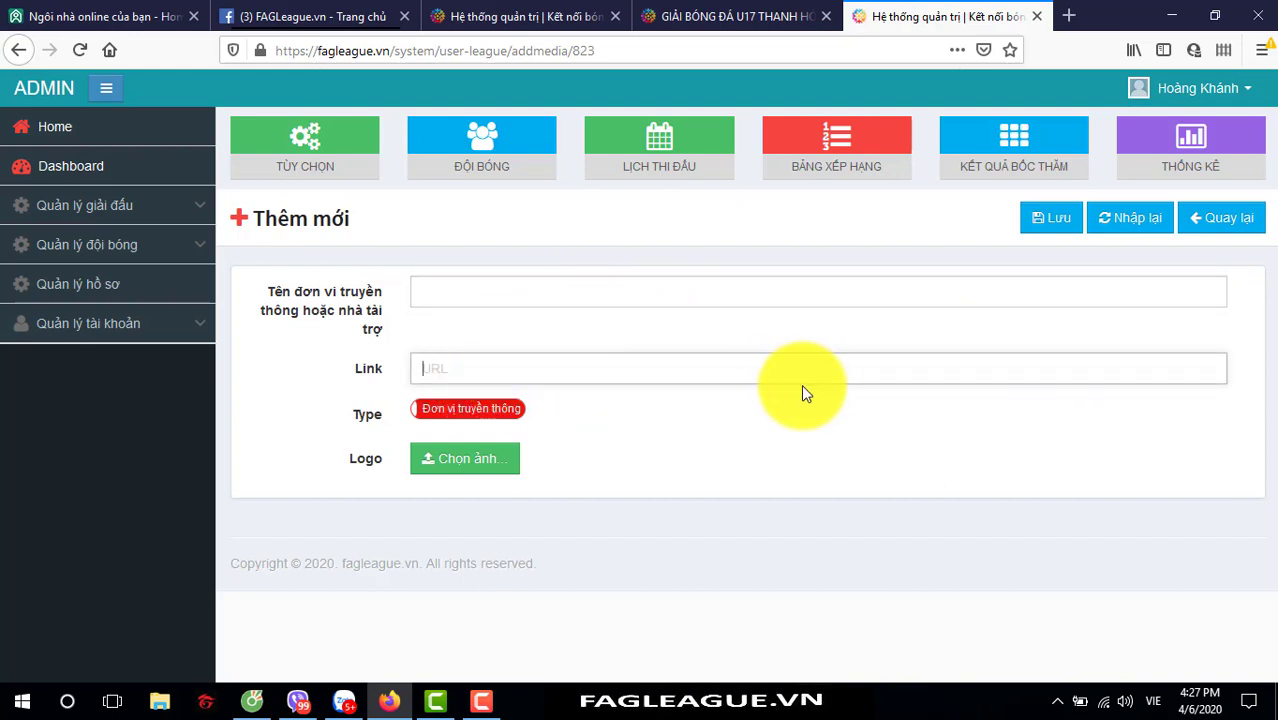
click(456, 415)
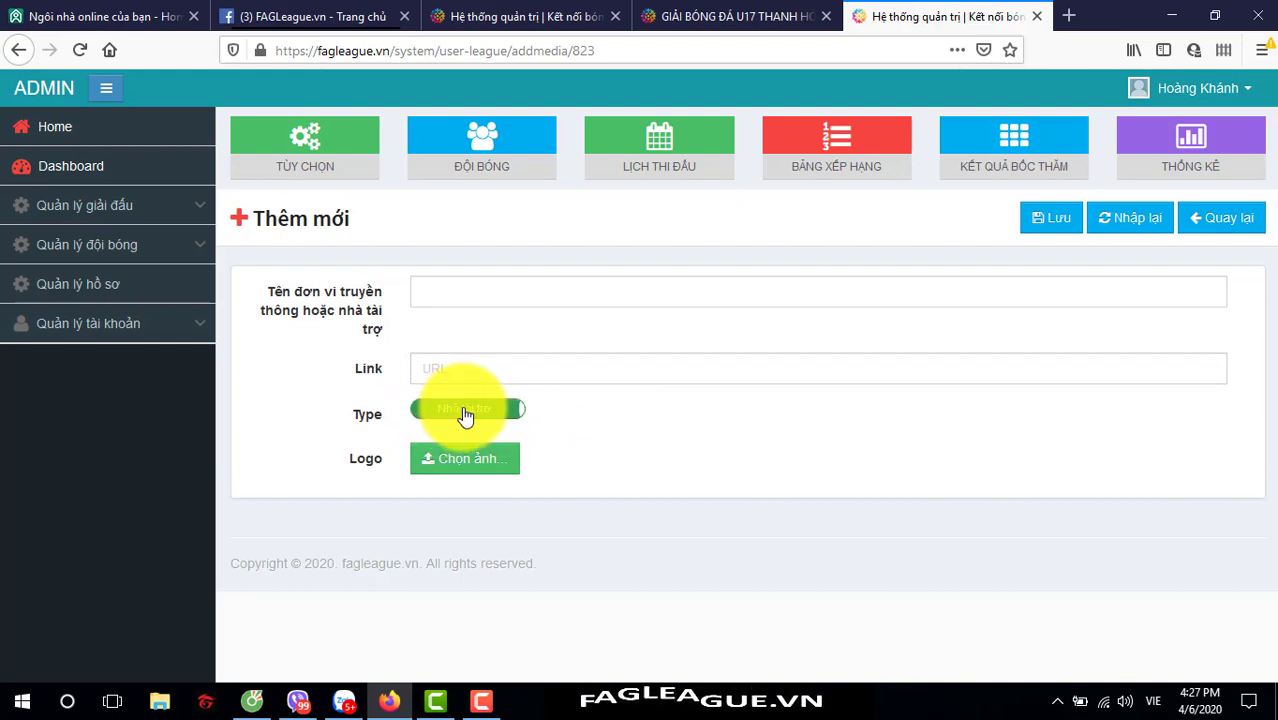
click(466, 416)
click(496, 414)
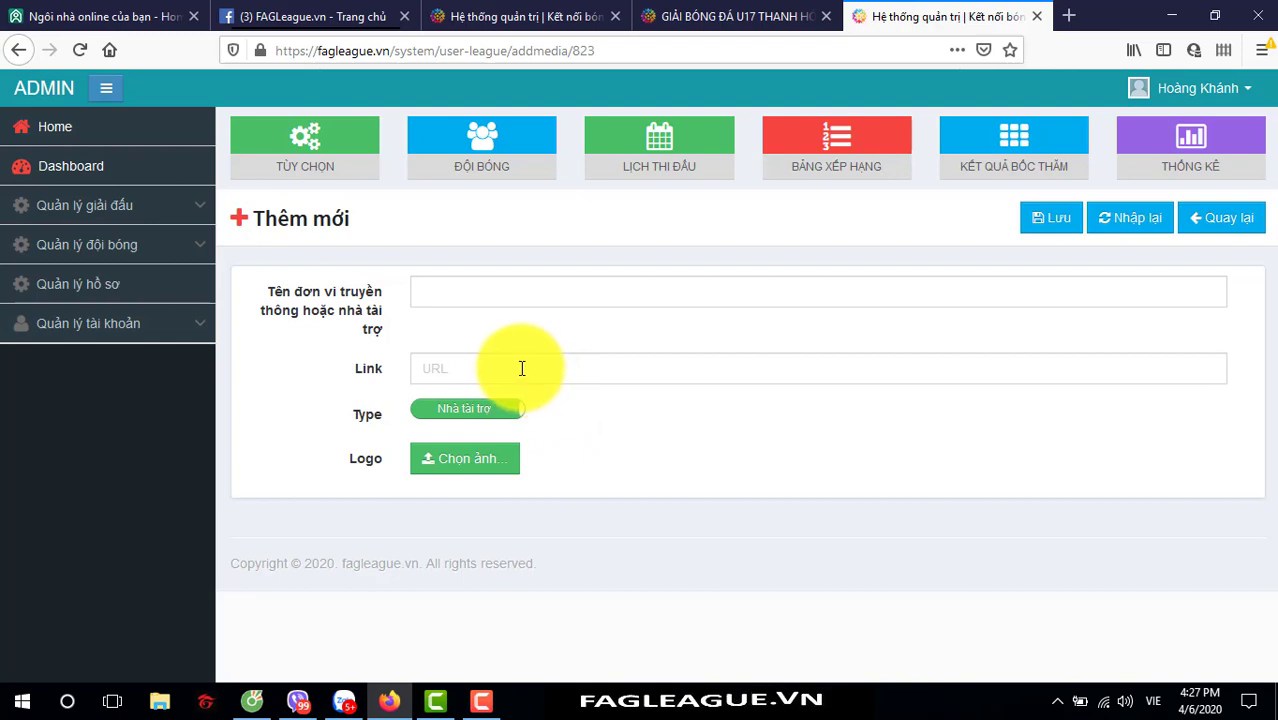
click(473, 302)
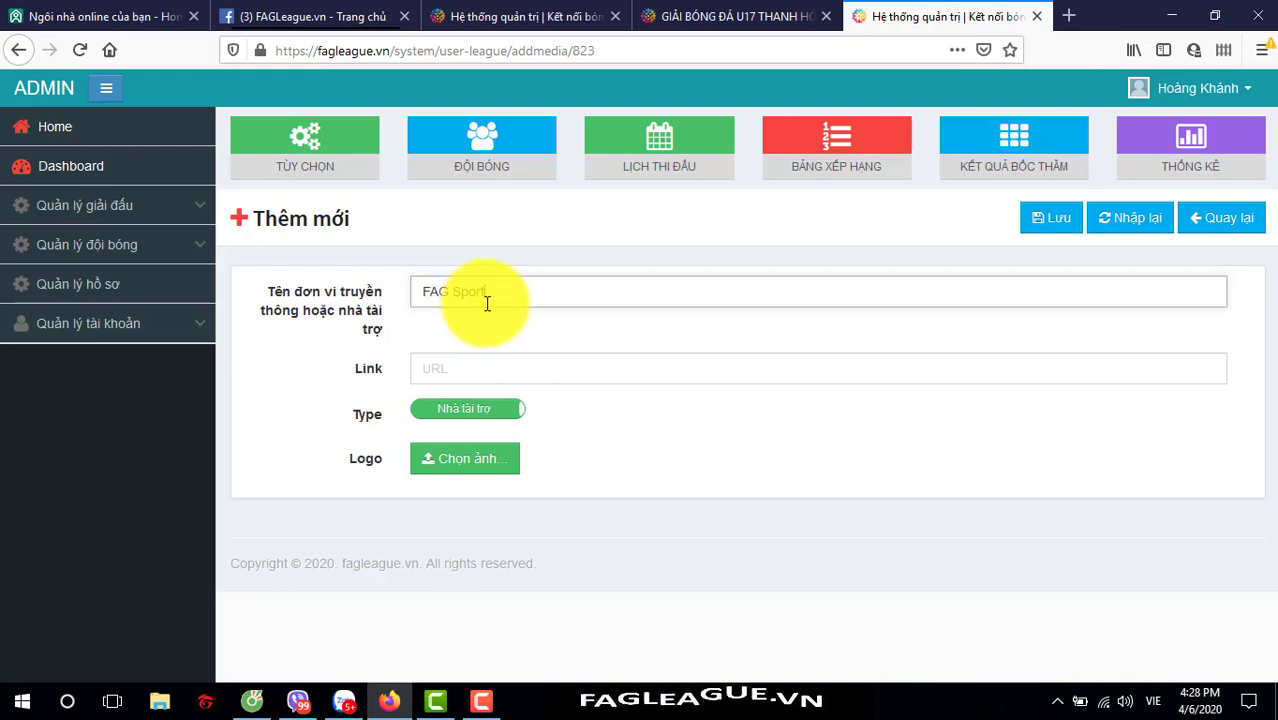
- Search the web for fagsport.vn in a new browser tab and open the FAG Sport site
click(476, 376)
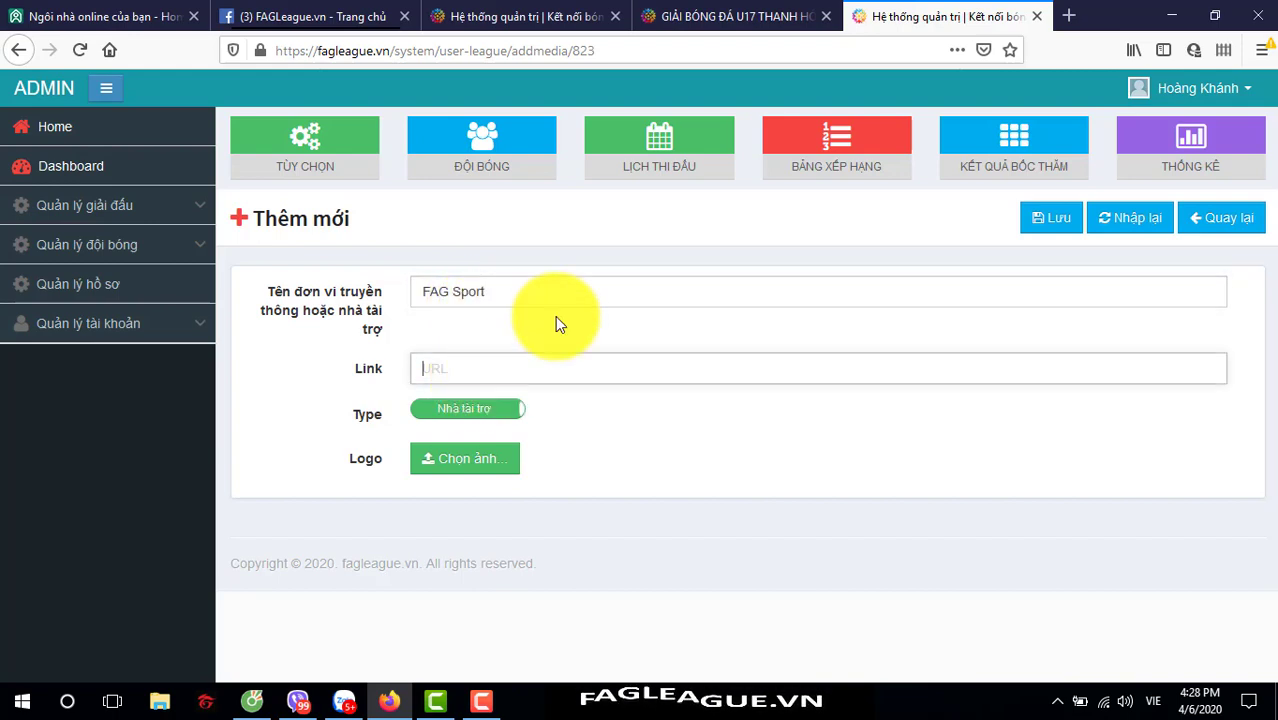
click(1069, 17)
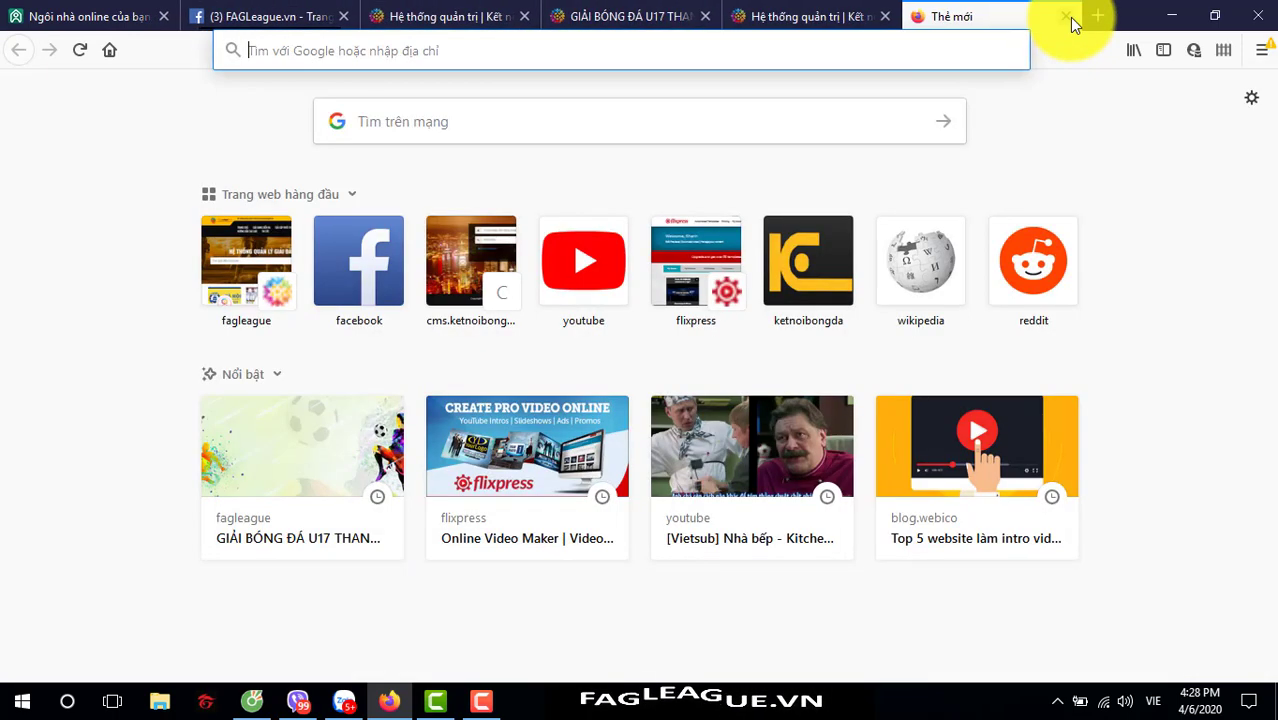
click(659, 110)
text(fag)
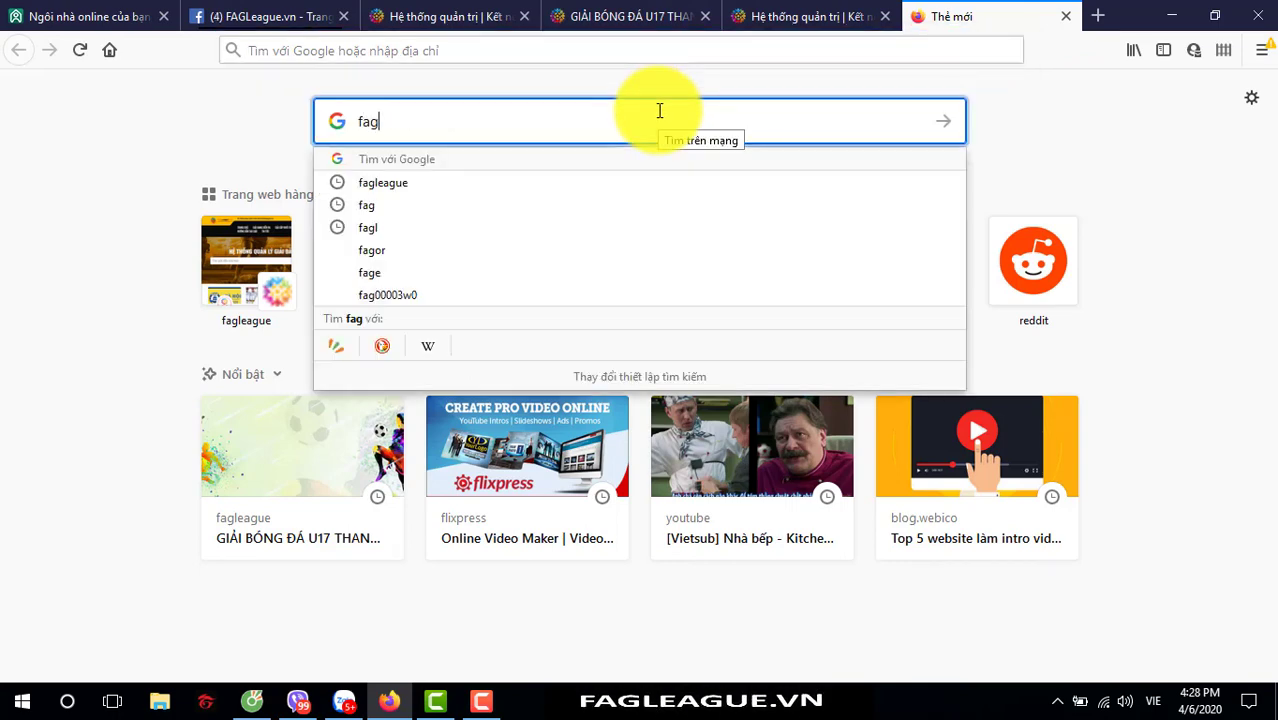
text(sport)
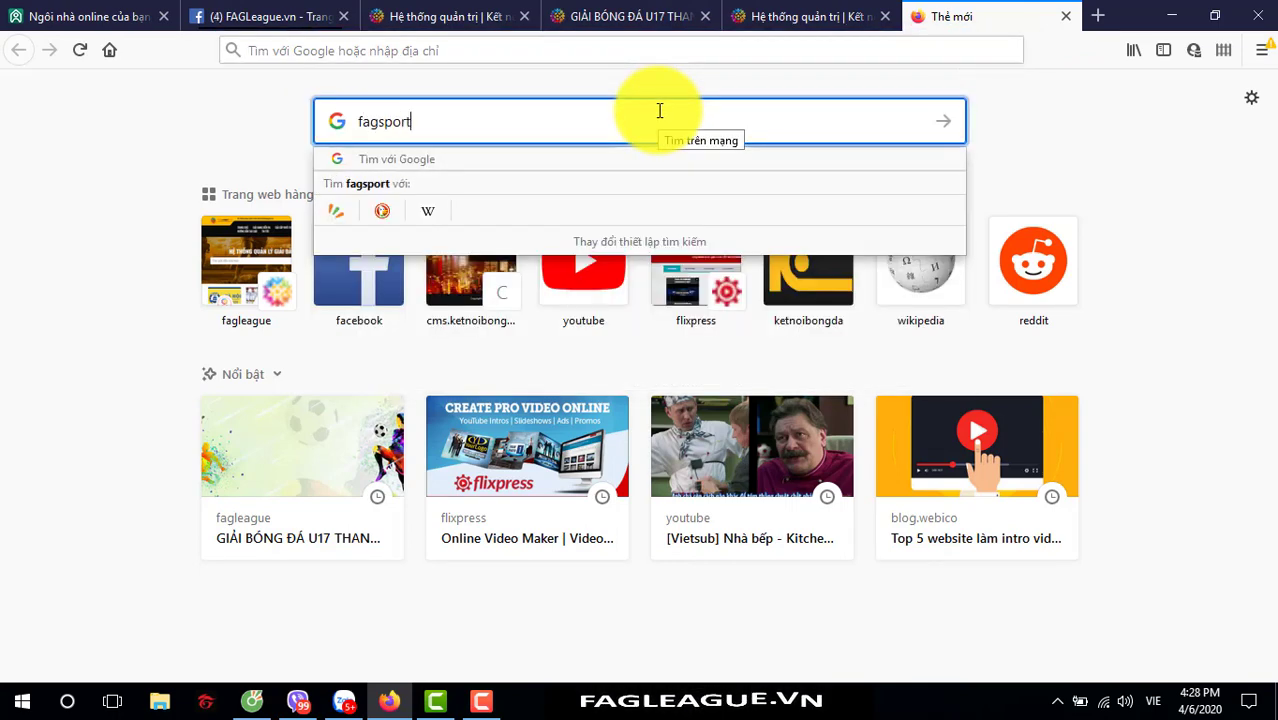
text(.vn)
key(Return)
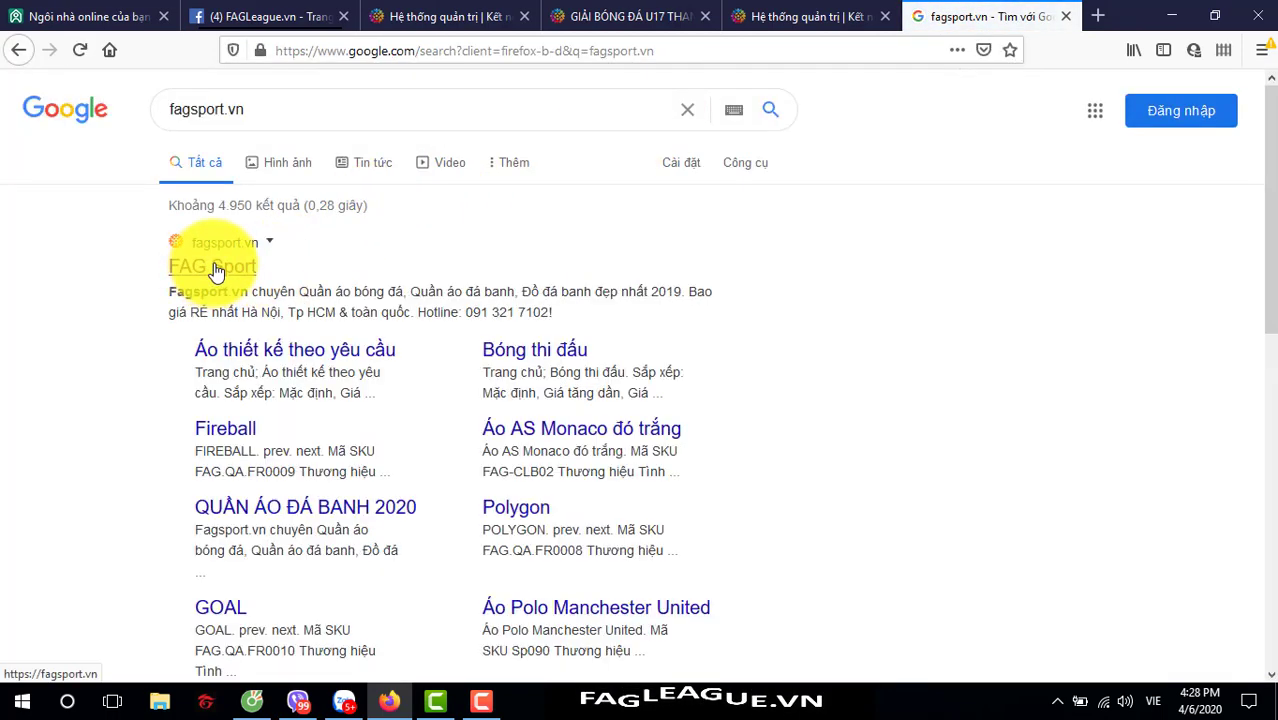
click(213, 268)
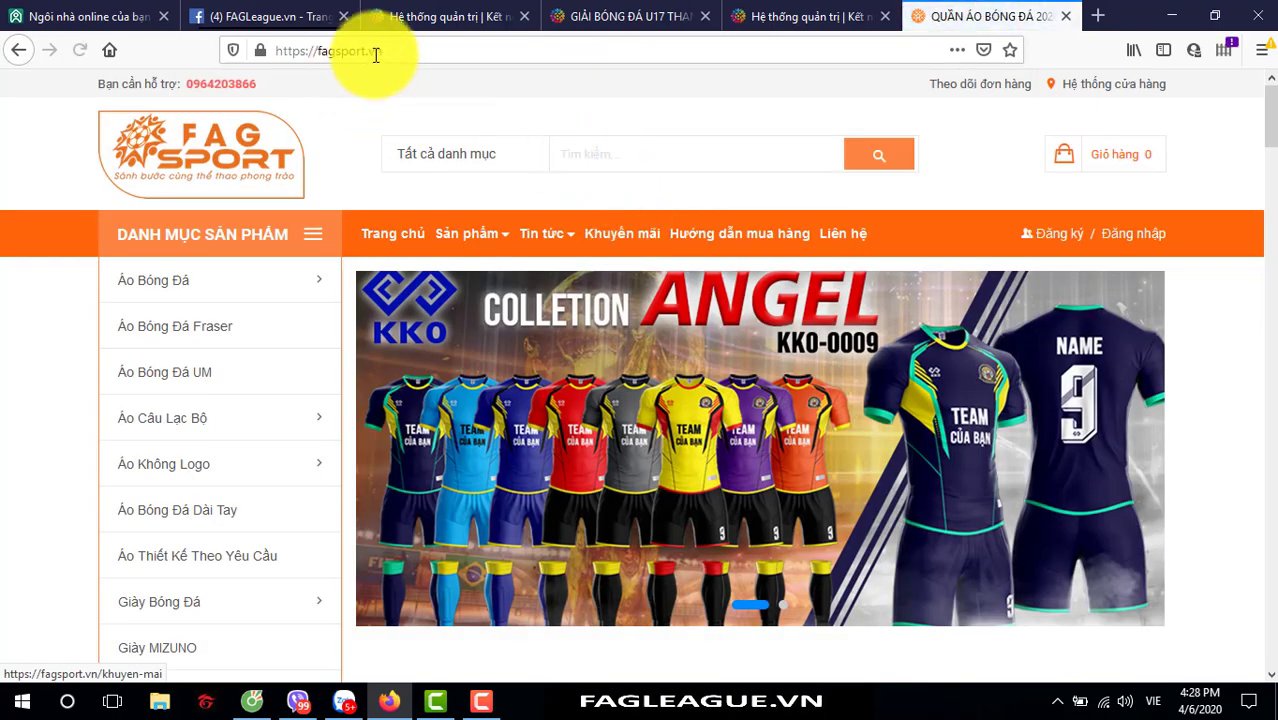
click(410, 50)
key(ctrl+c)
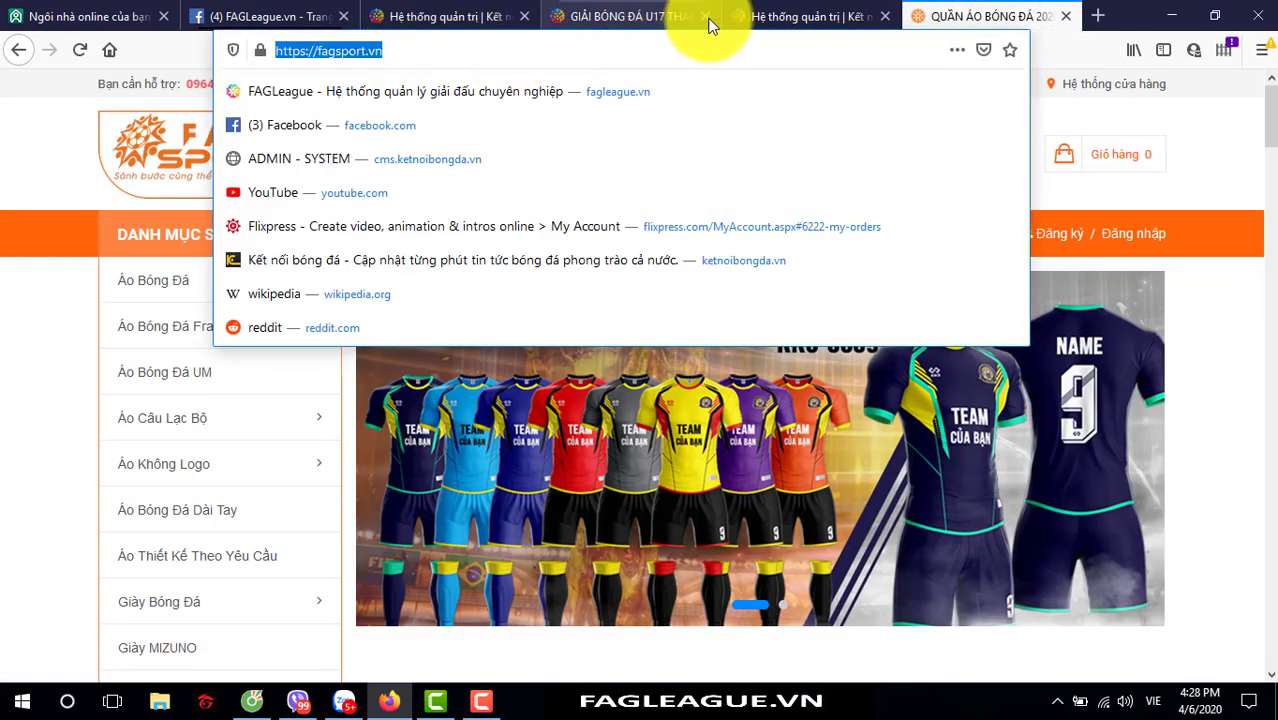
click(776, 15)
click(462, 368)
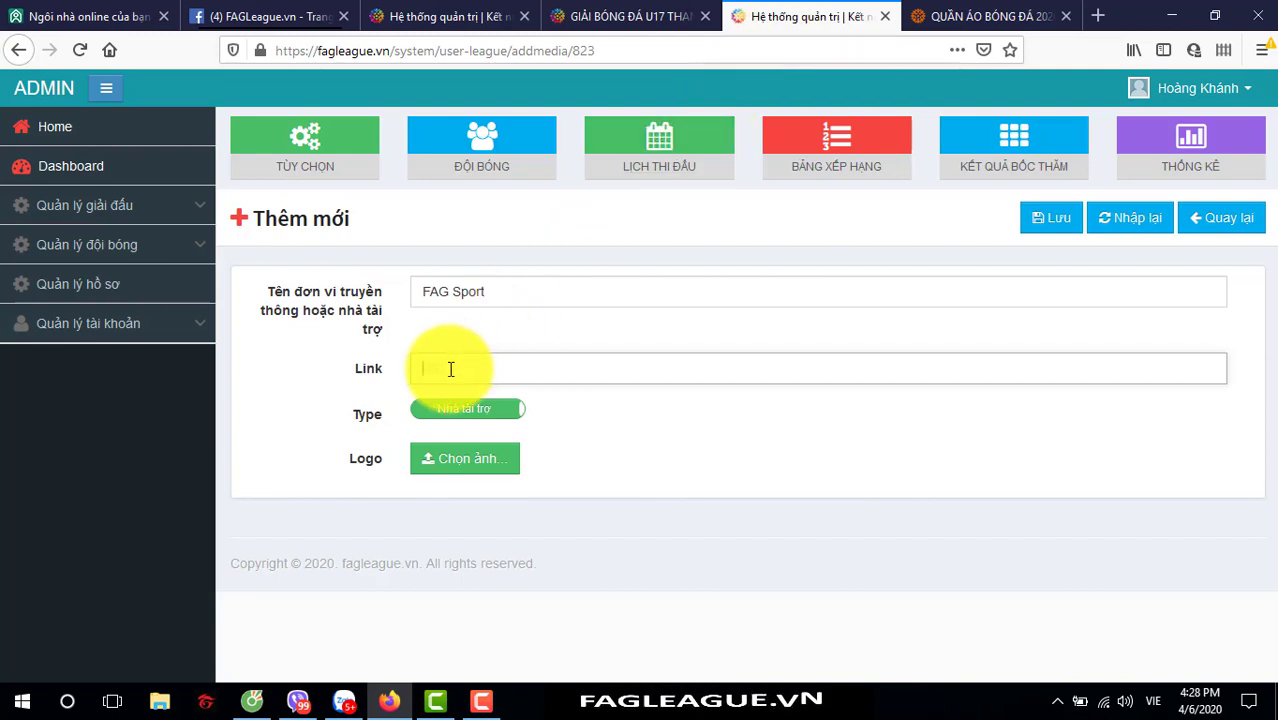
key(ctrl+v)
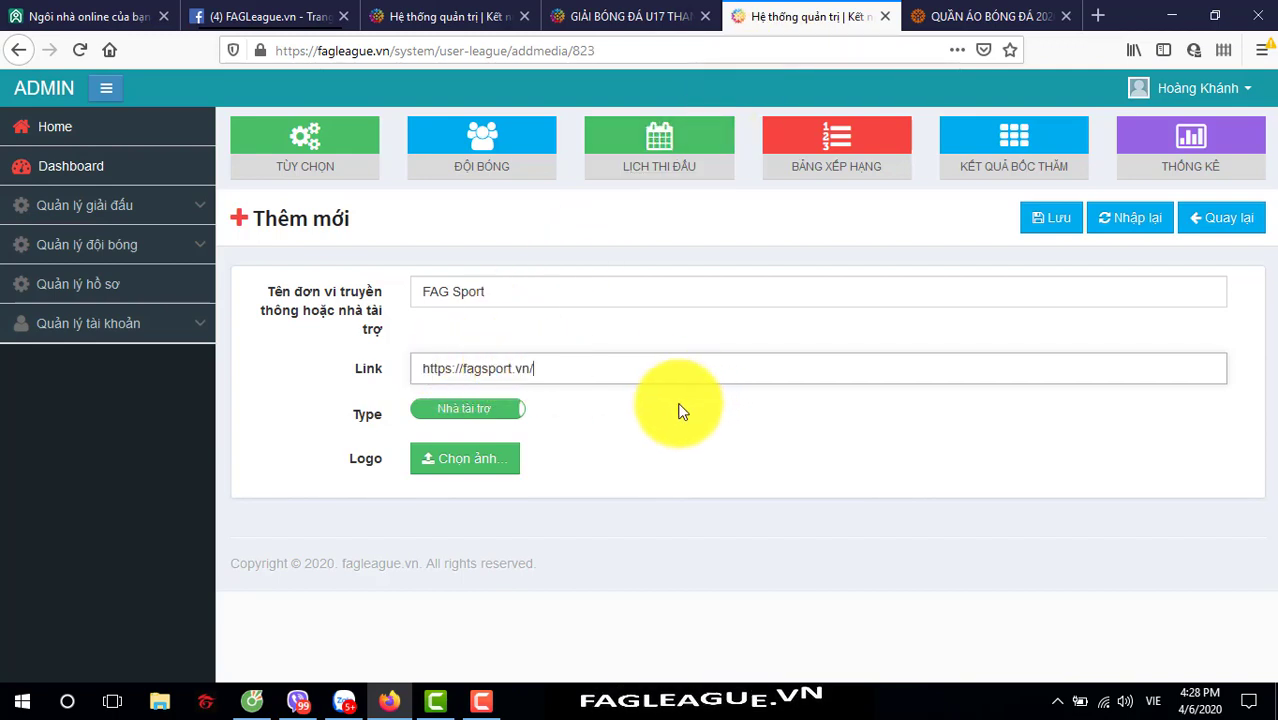
- Upload the "logo FS" image from the bong da > FAG Sport folder as the sponsor's logo and save the entry
click(427, 461)
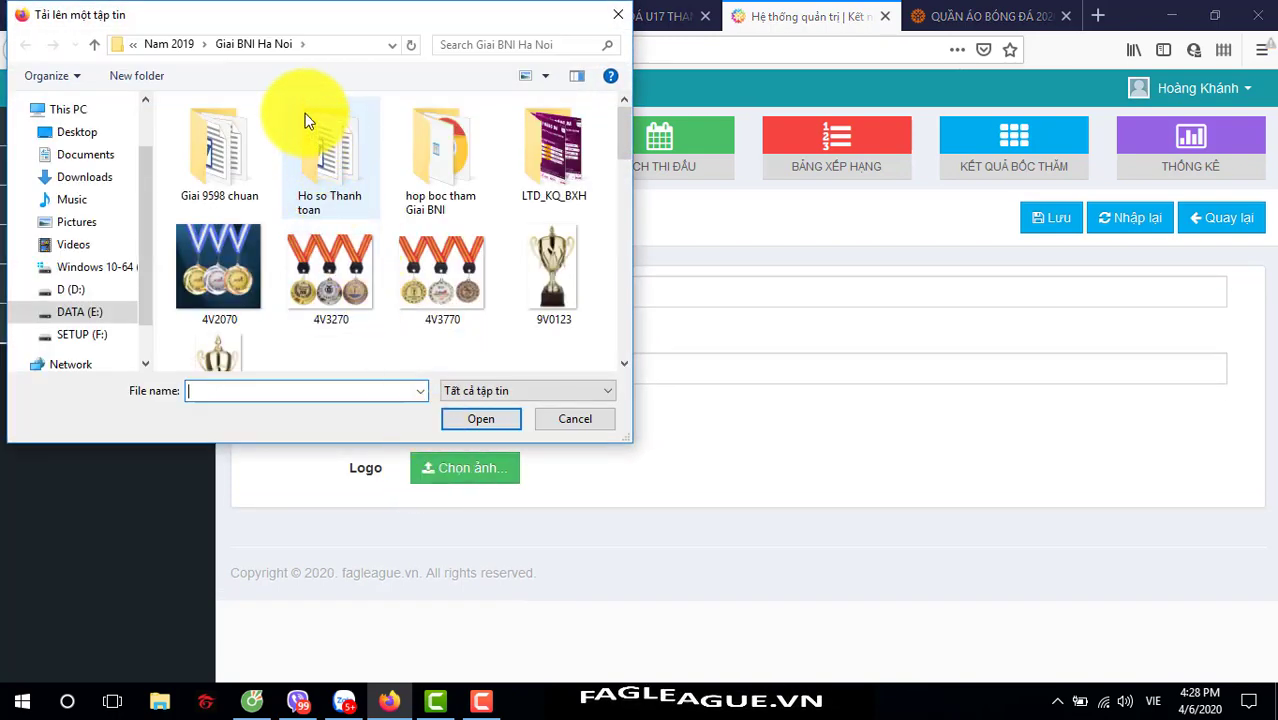
click(171, 46)
click(218, 45)
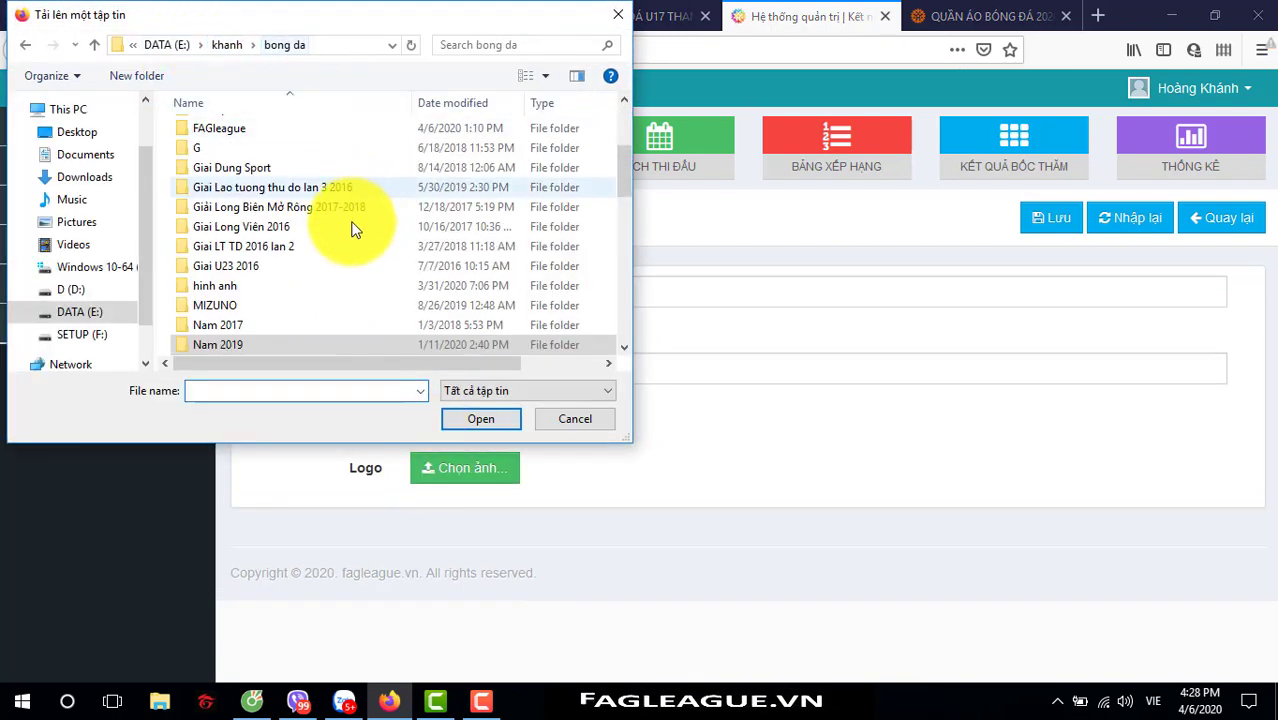
scroll(288, 225, up, 2)
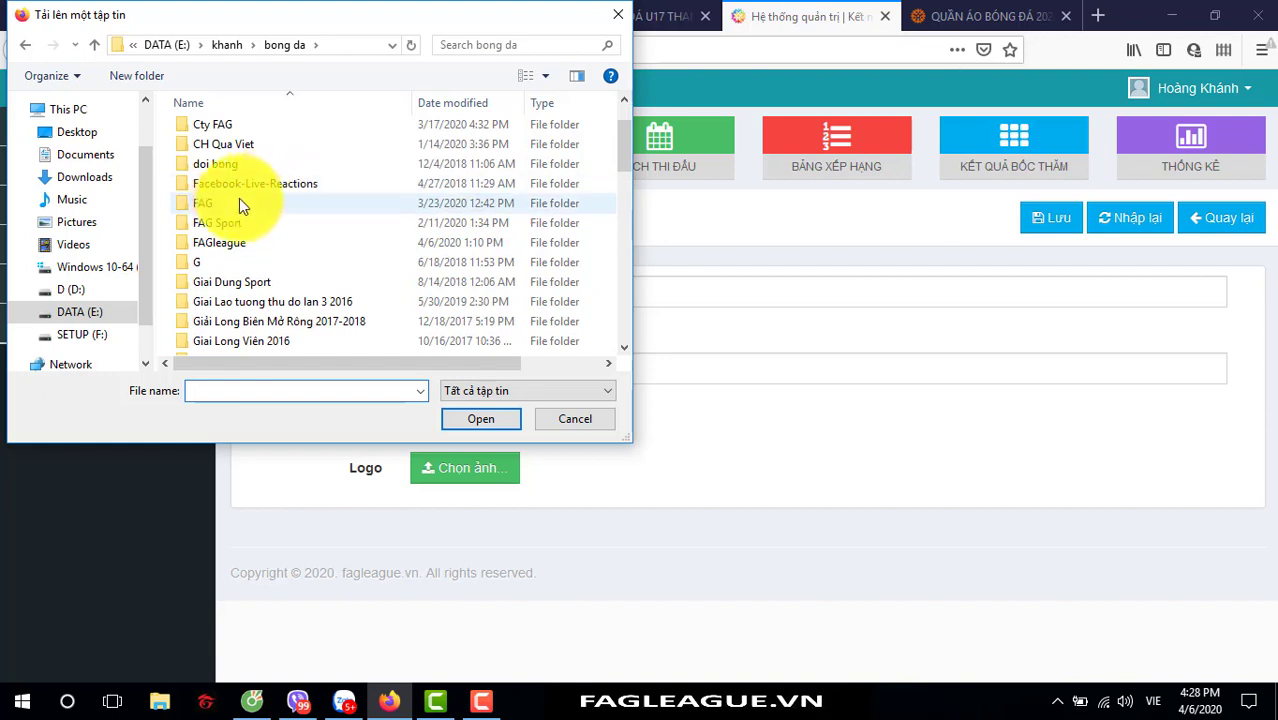
double_click(234, 223)
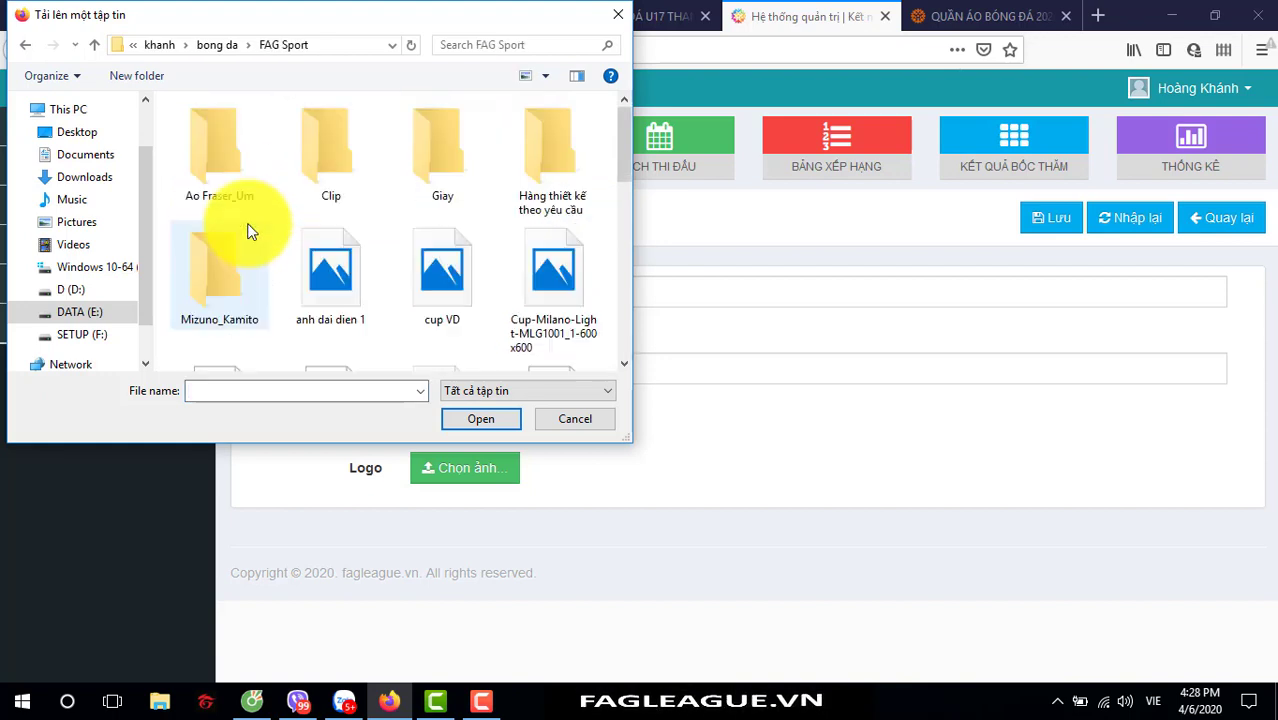
scroll(480, 224, down, 3)
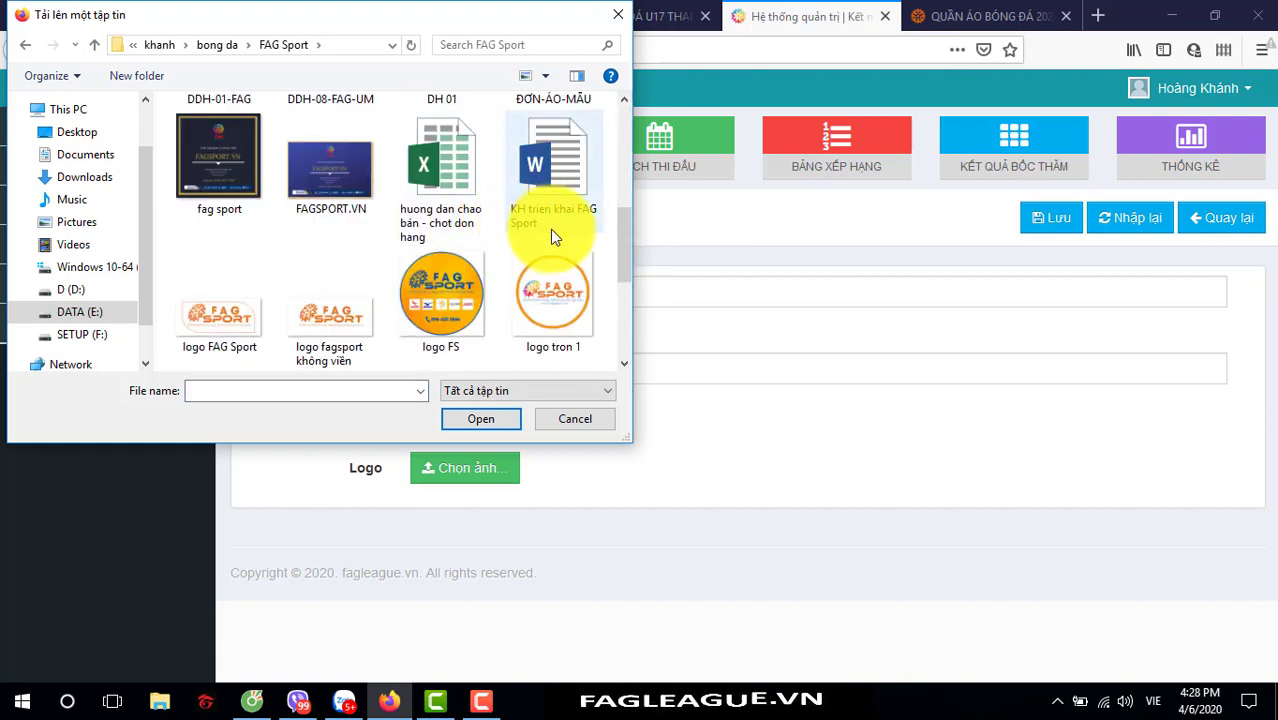
double_click(441, 301)
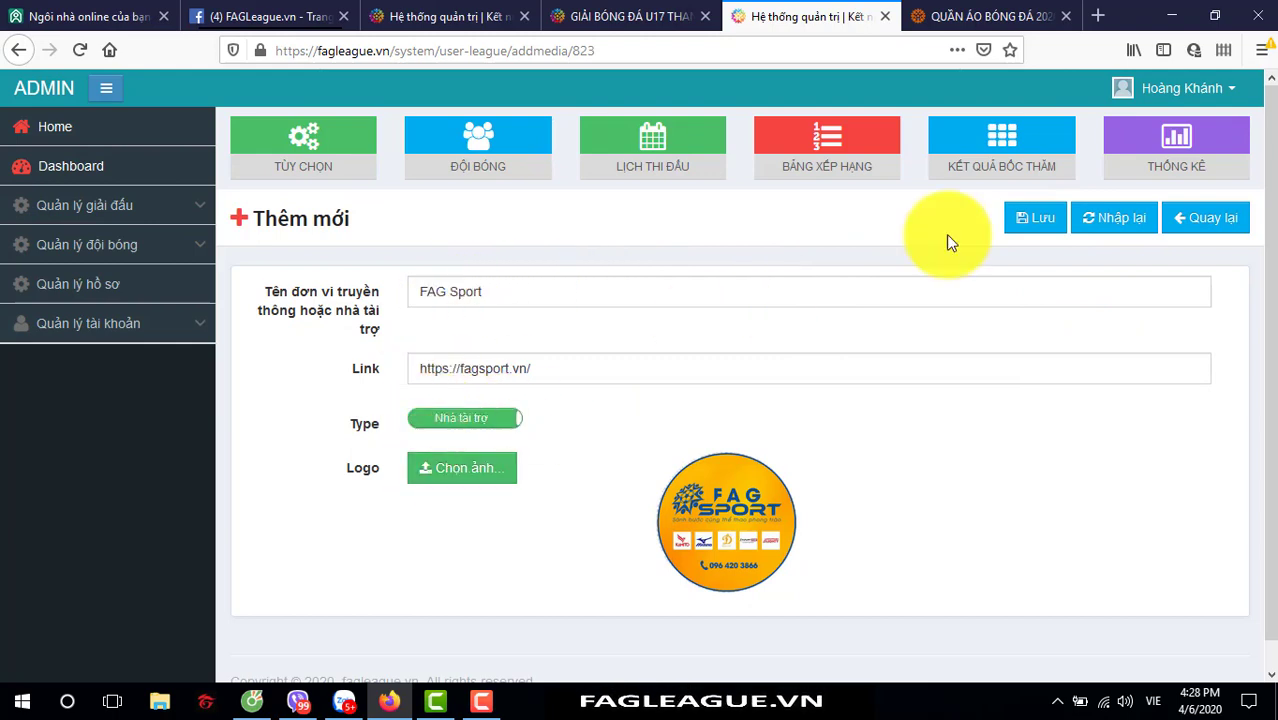
click(1035, 219)
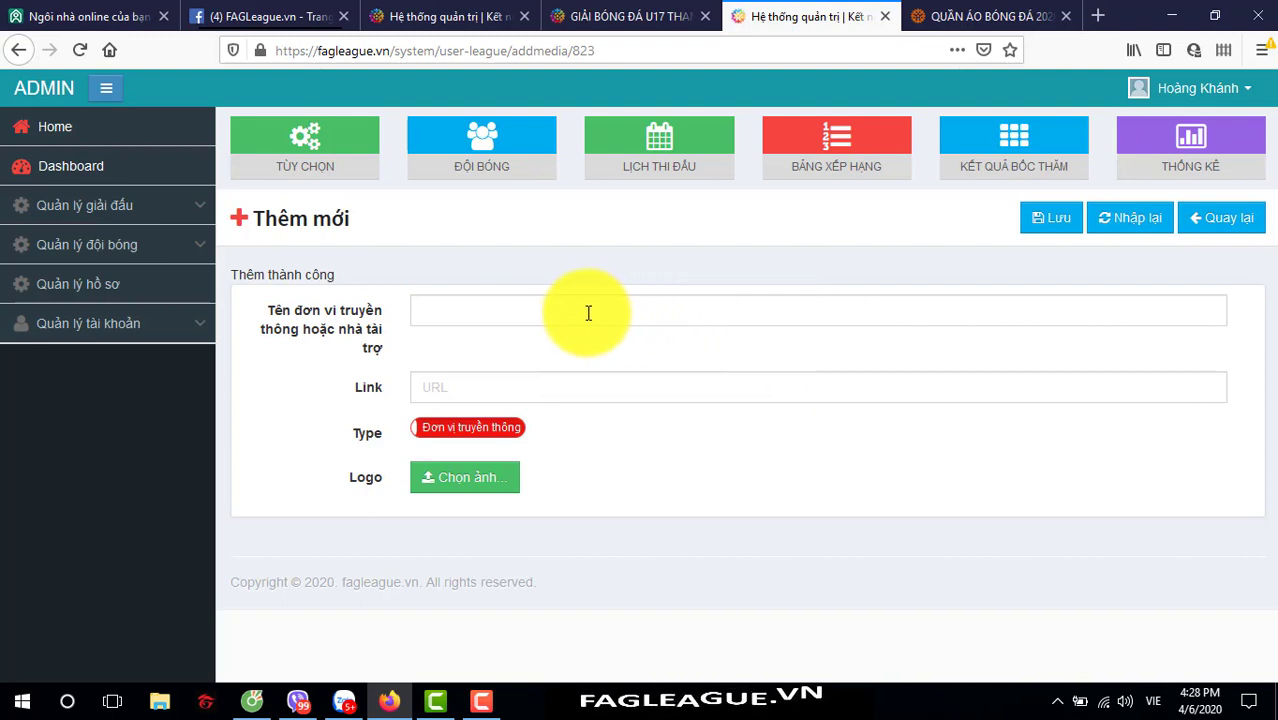
- Name the next media unit entry "Kết nối bóng đá" and open the ketnoibongda.vn site in a new browser tab
click(550, 295)
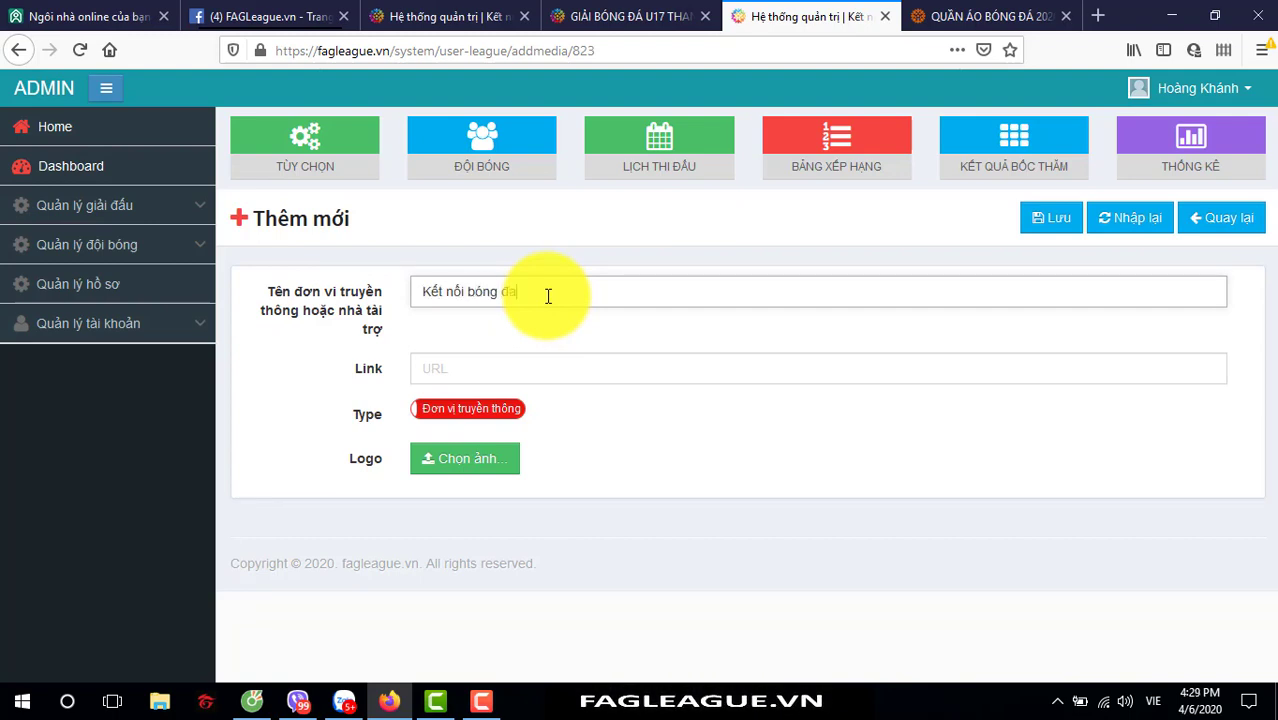
click(508, 378)
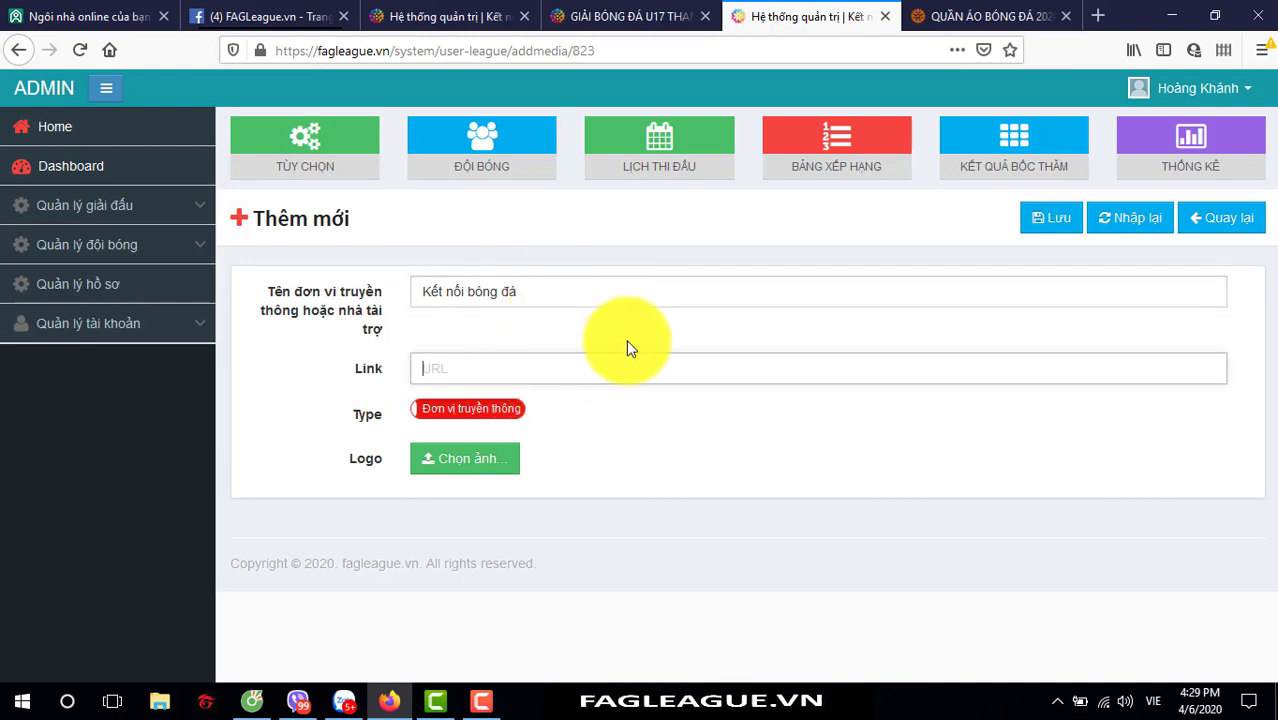
click(977, 22)
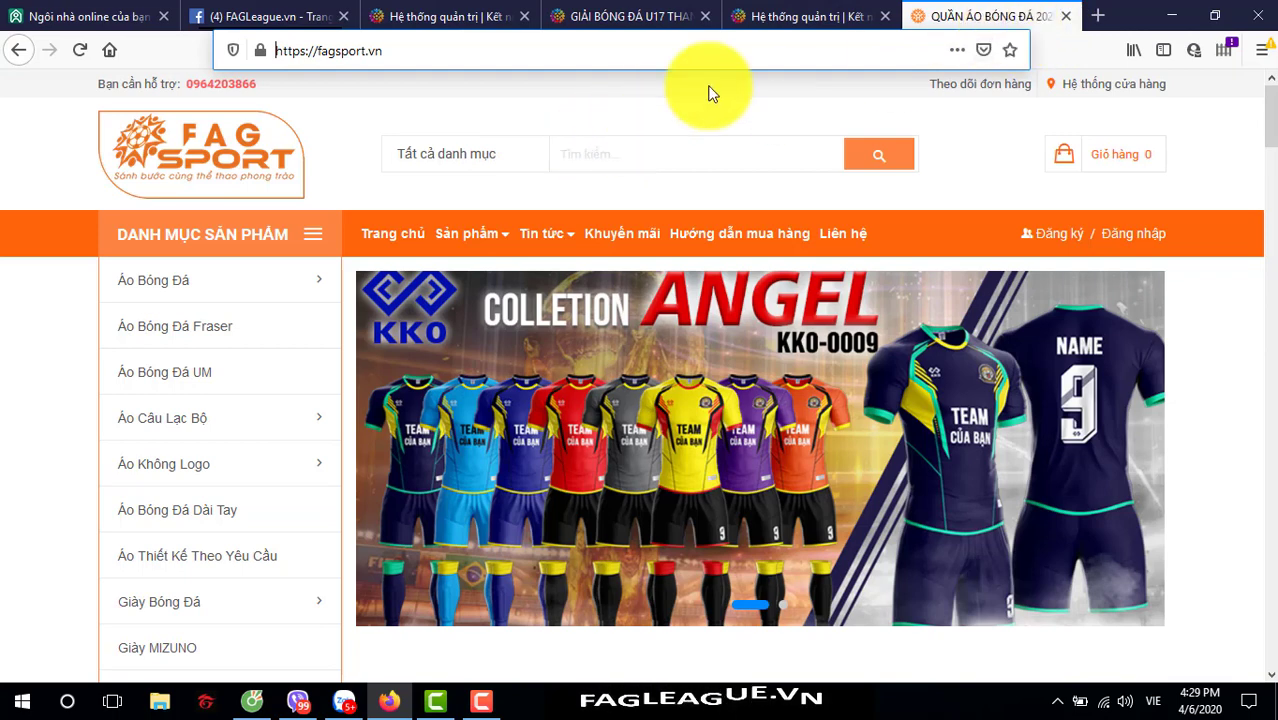
click(1097, 17)
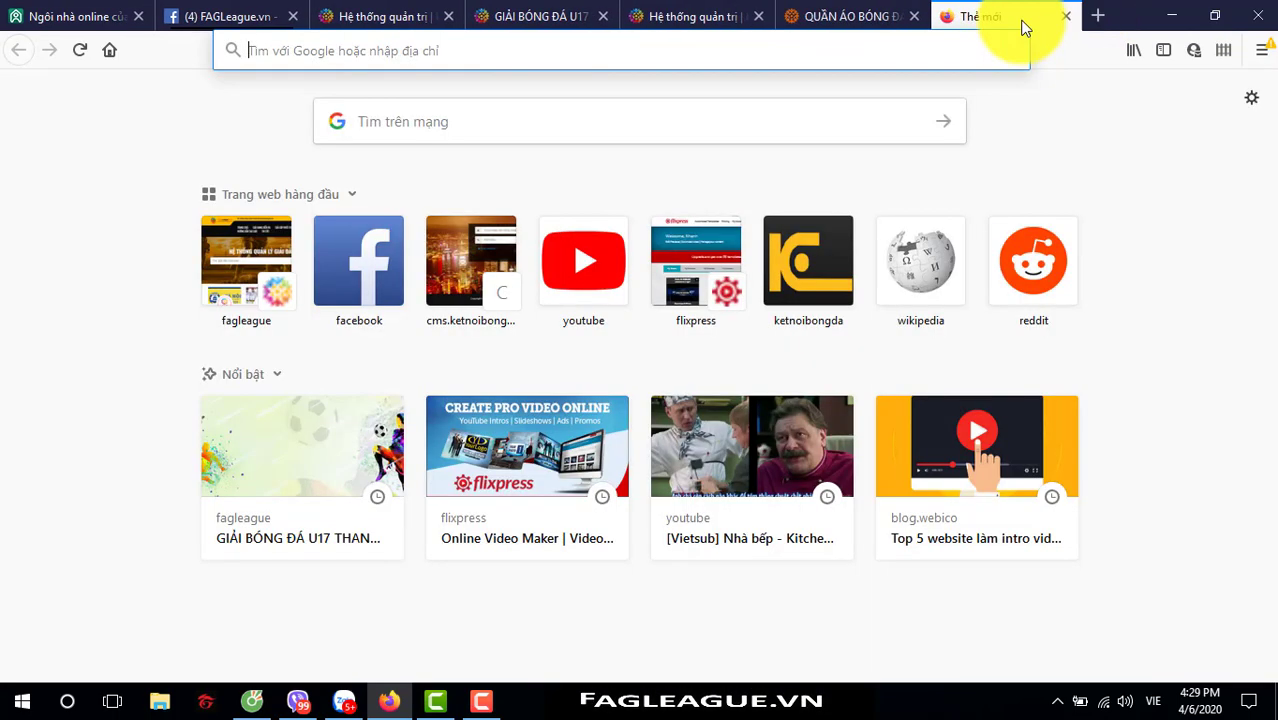
click(537, 138)
text(ket)
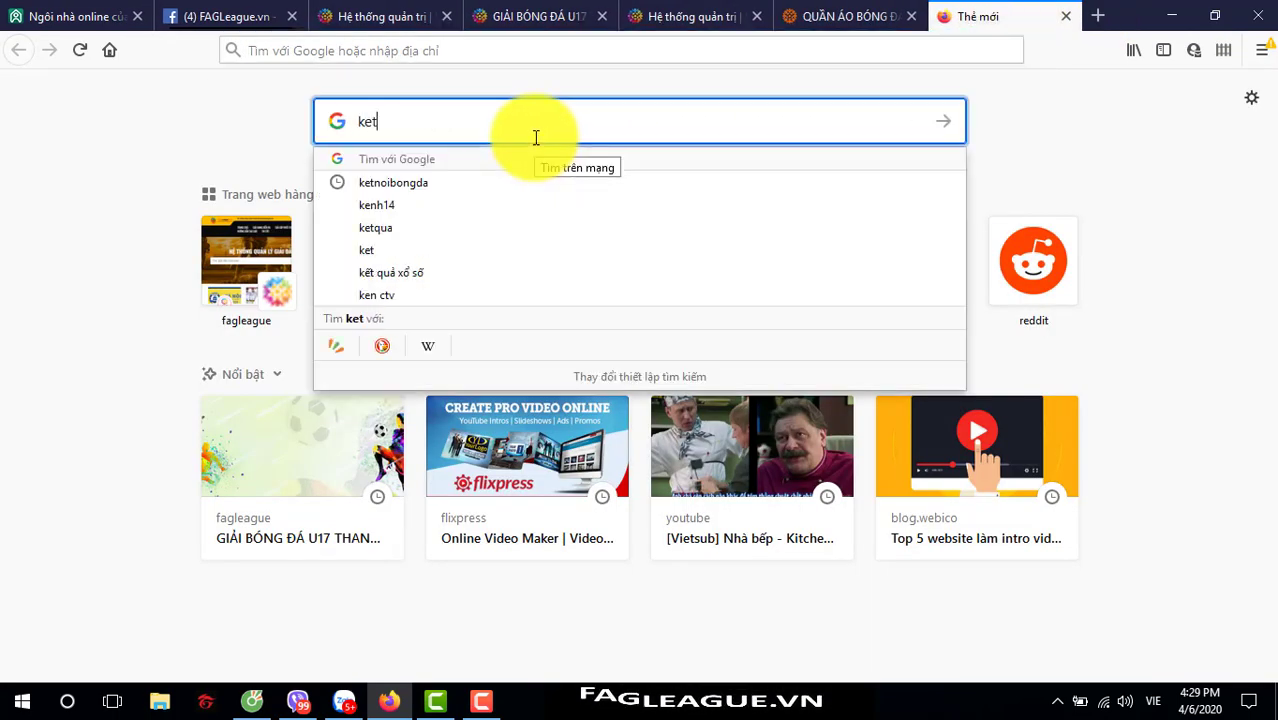
text(noi)
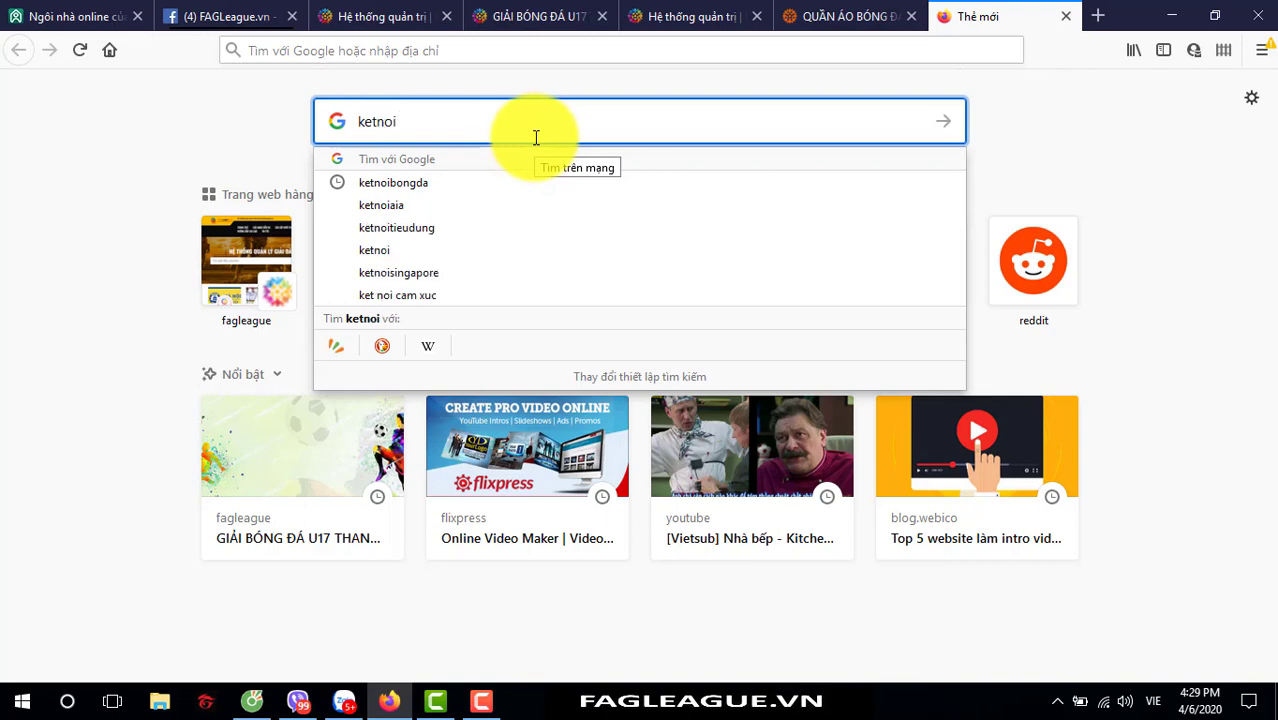
text(bongda.)
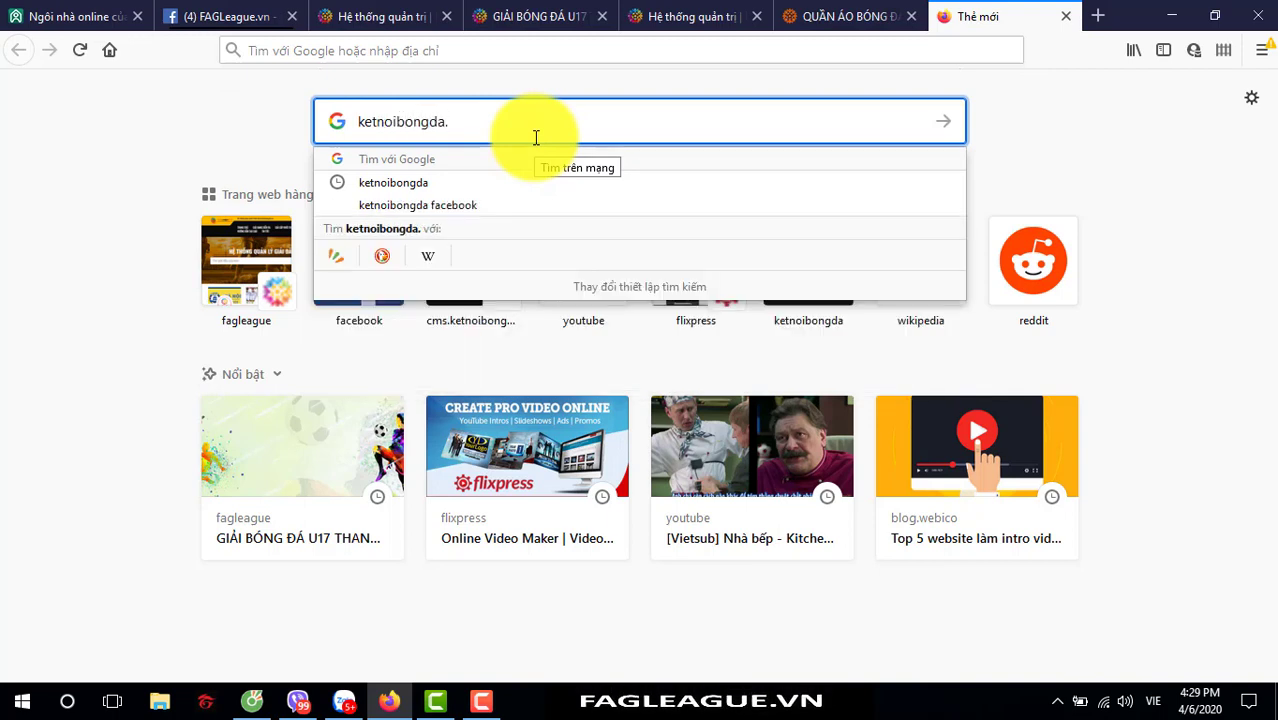
text(vn)
key(Return)
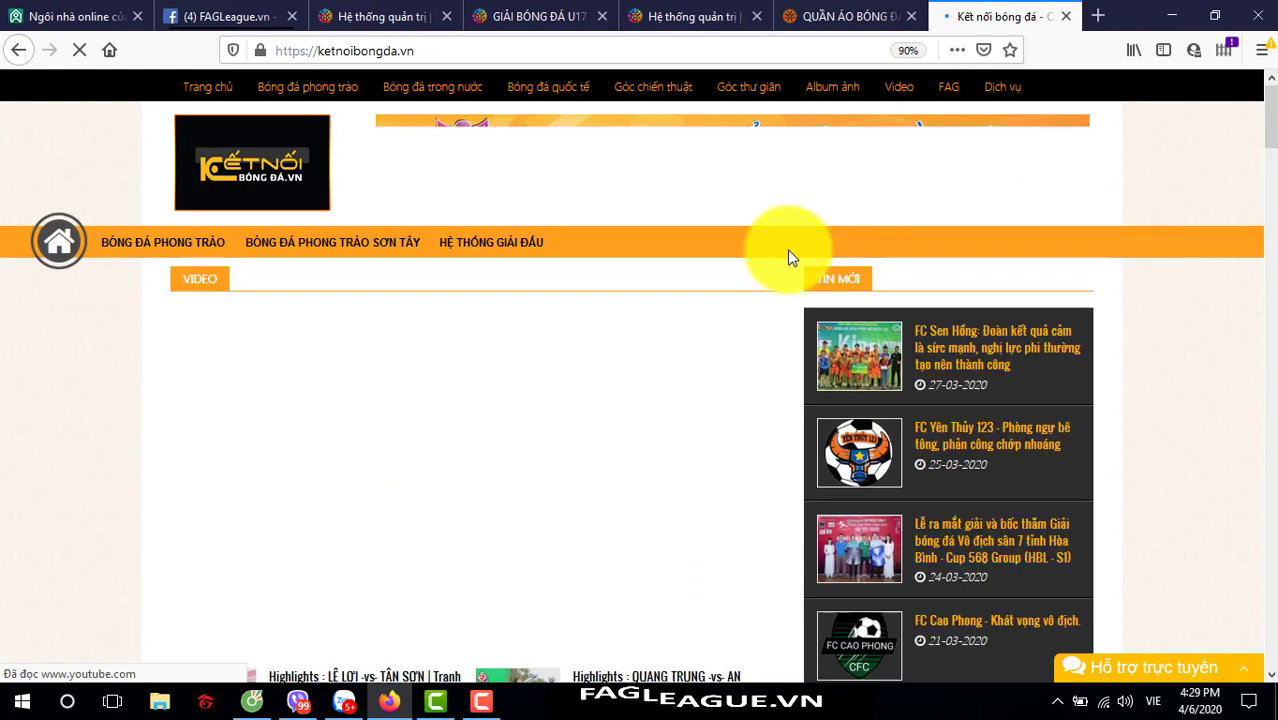
click(442, 50)
key(ctrl+c)
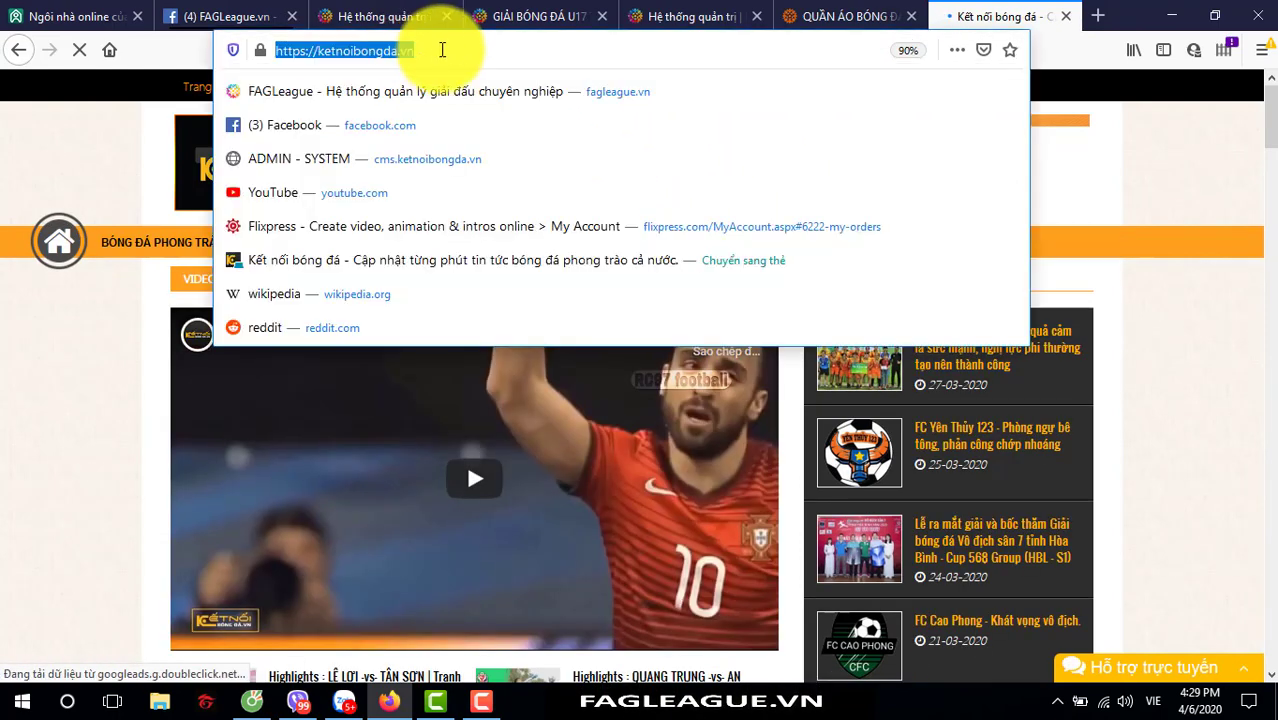
click(845, 16)
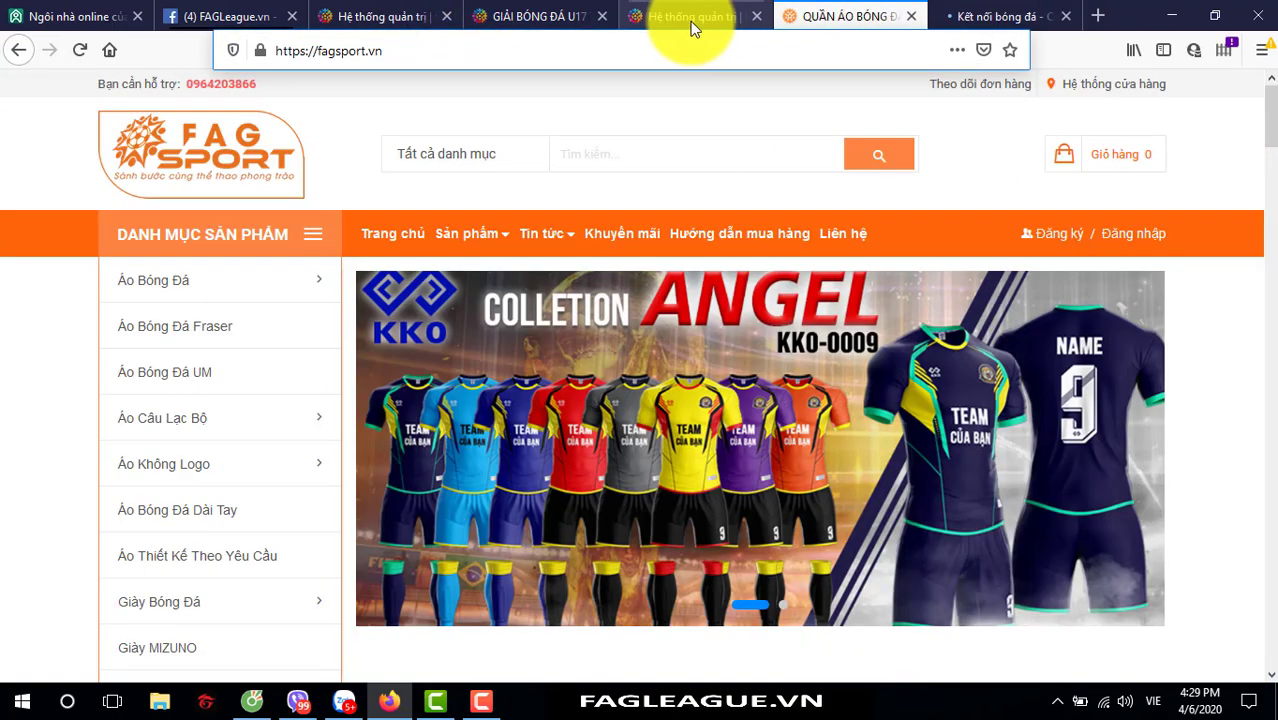
click(690, 21)
key(ctrl+v)
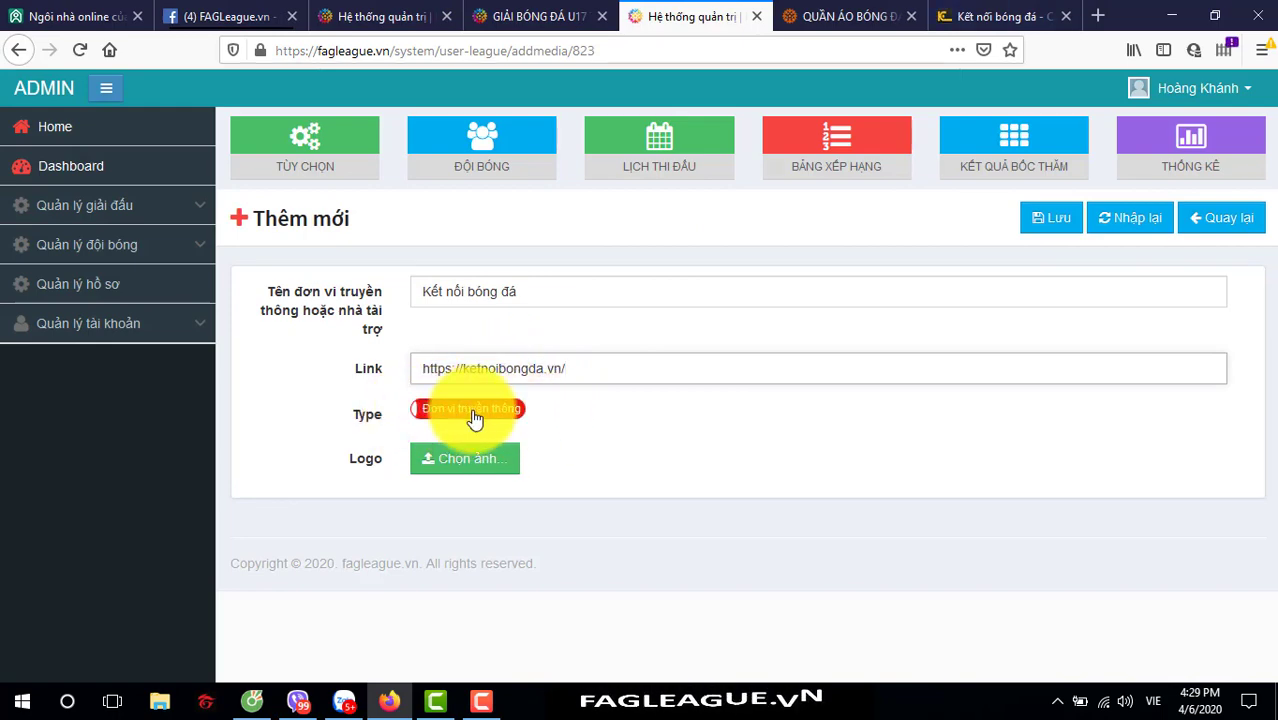
- Upload the Kết nối bóng đá logo image from the bong da > FAG > Logo folder and save the media unit entry
click(417, 463)
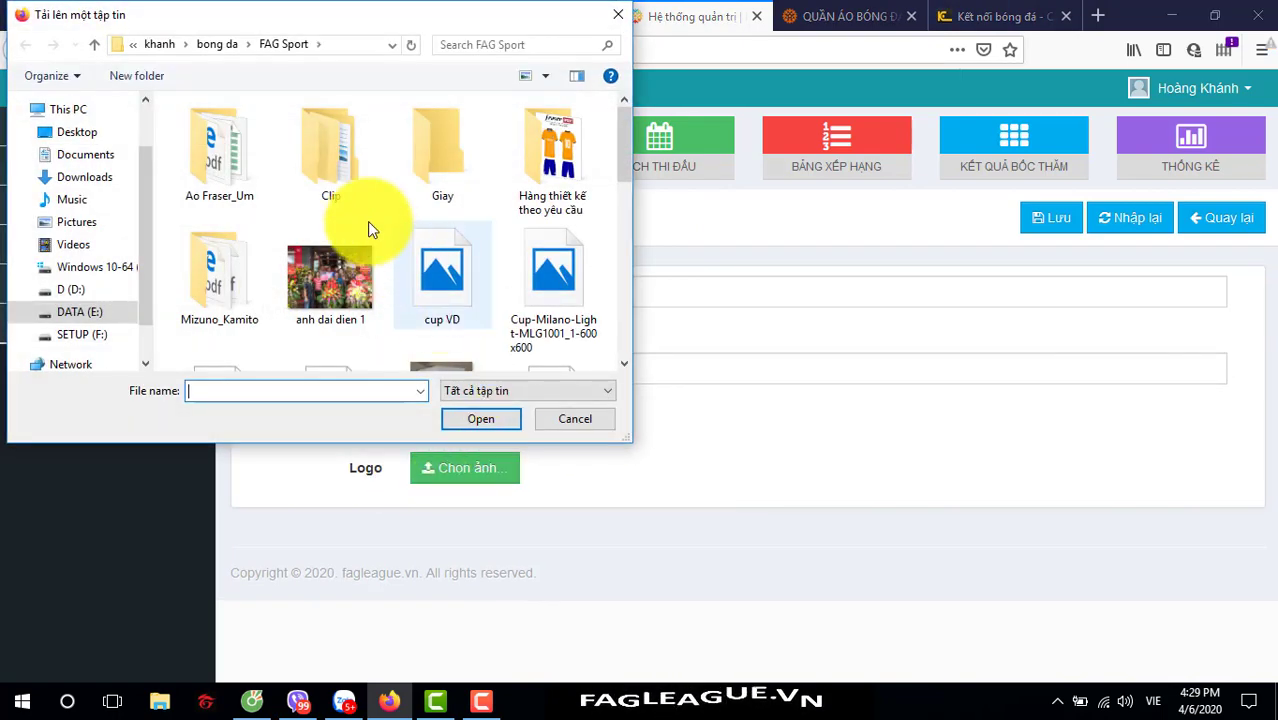
click(218, 46)
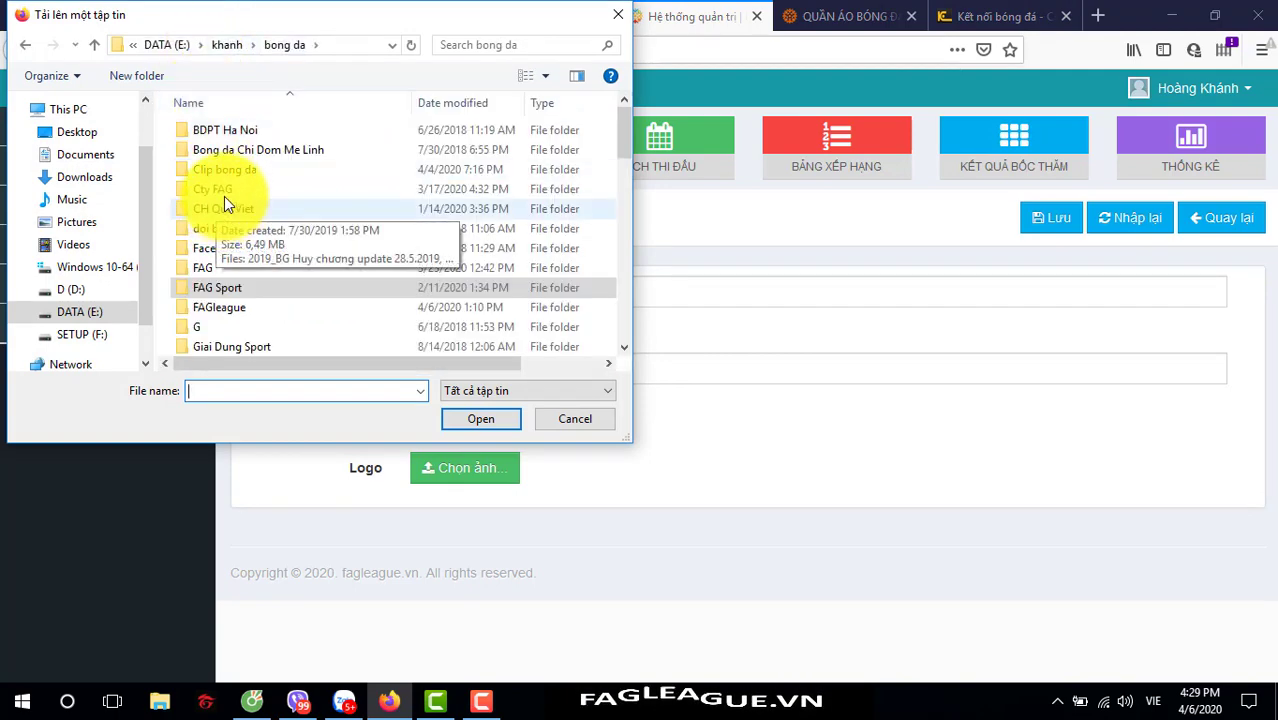
double_click(210, 268)
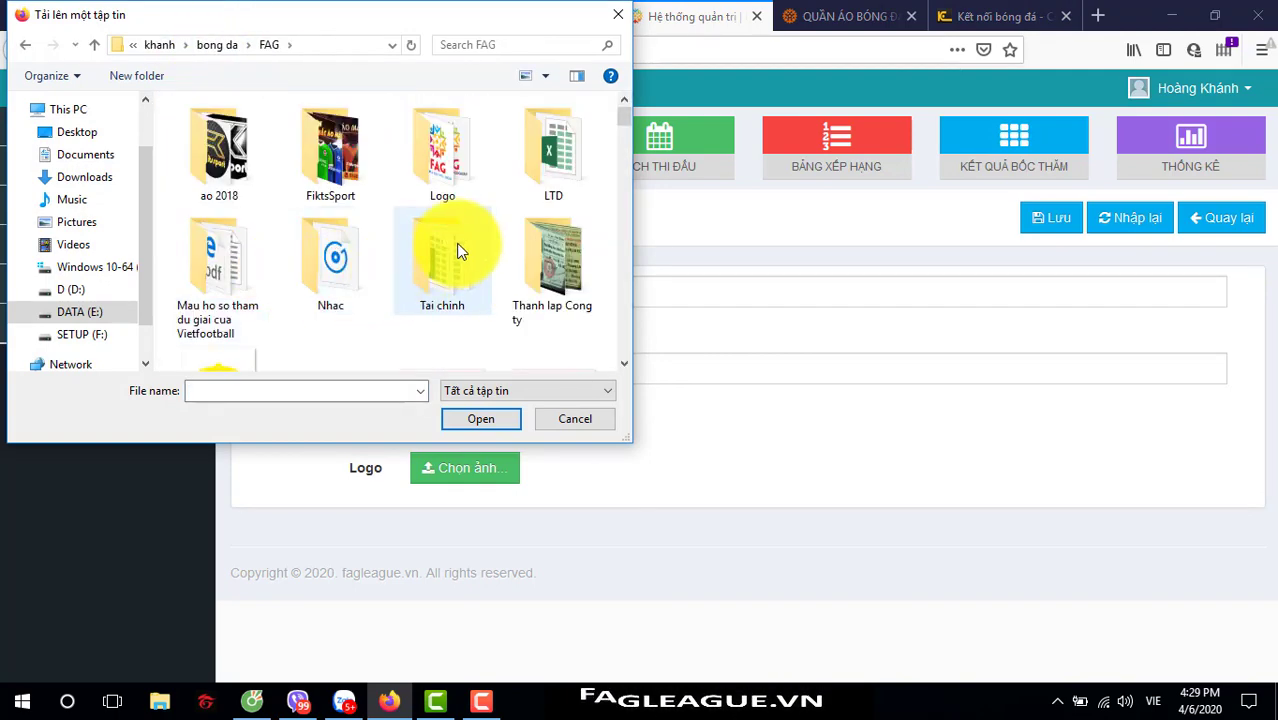
double_click(441, 164)
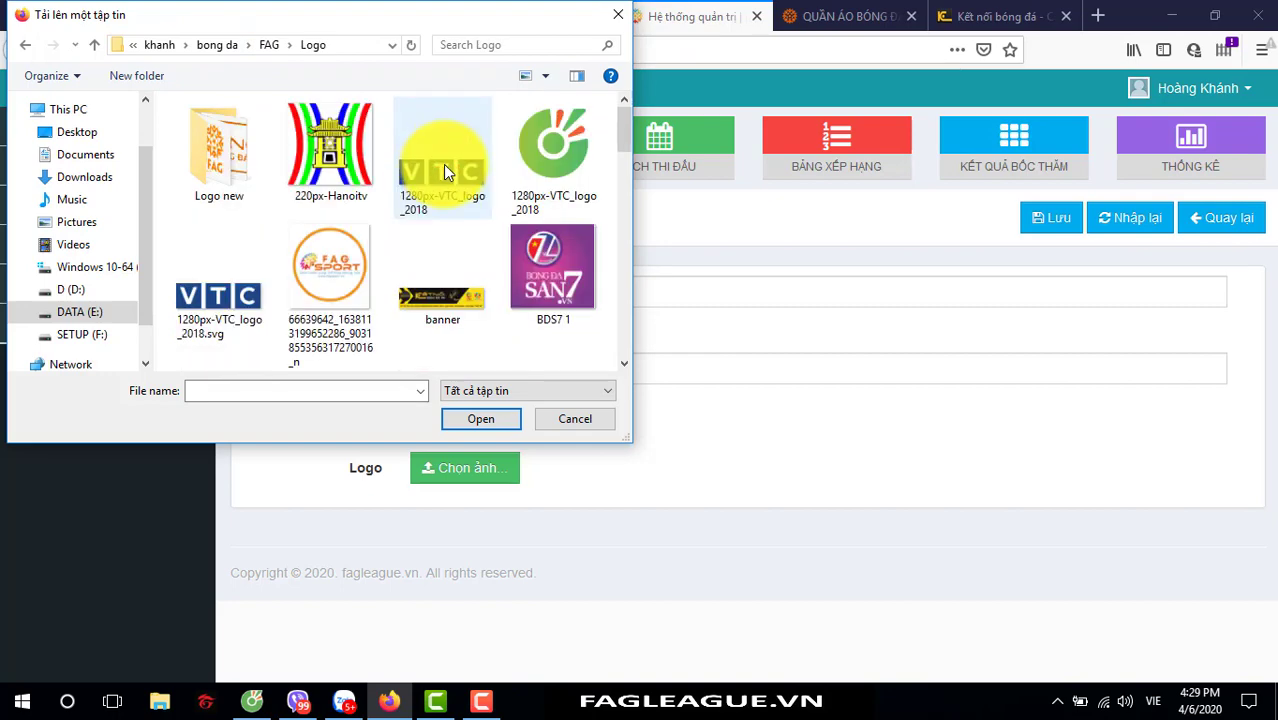
scroll(541, 283, down, 1)
scroll(543, 284, down, 5)
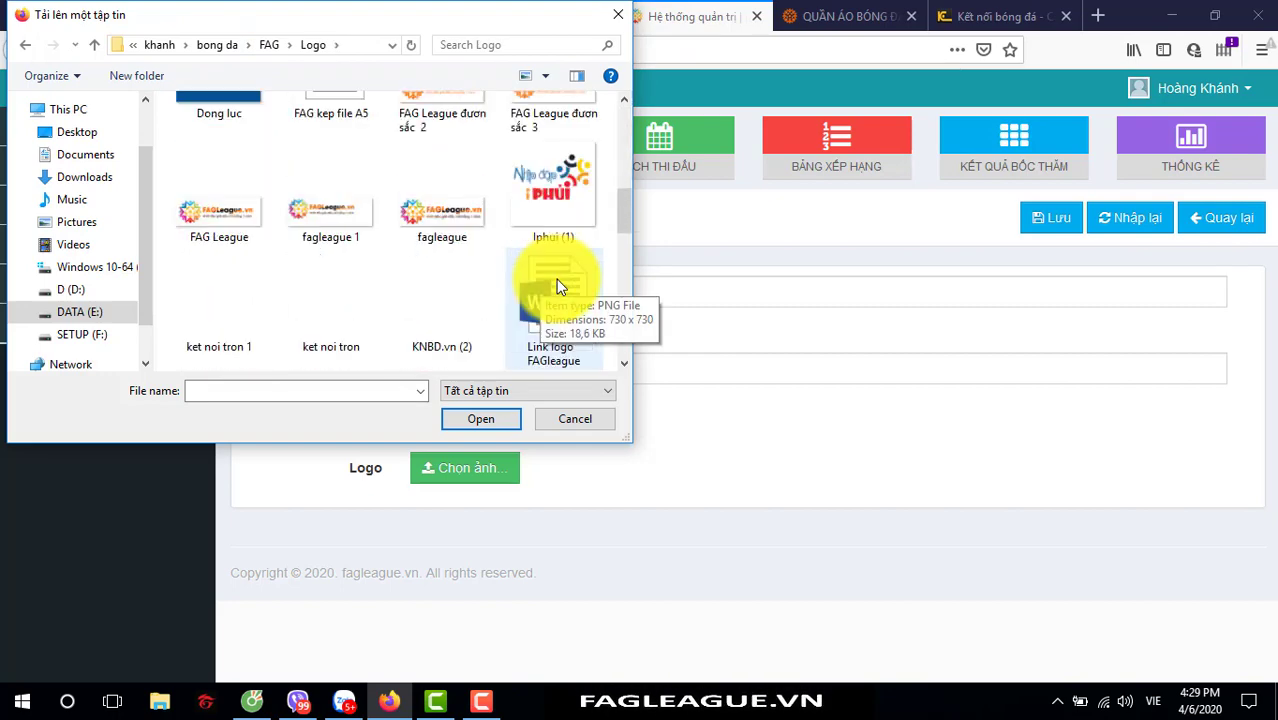
double_click(463, 234)
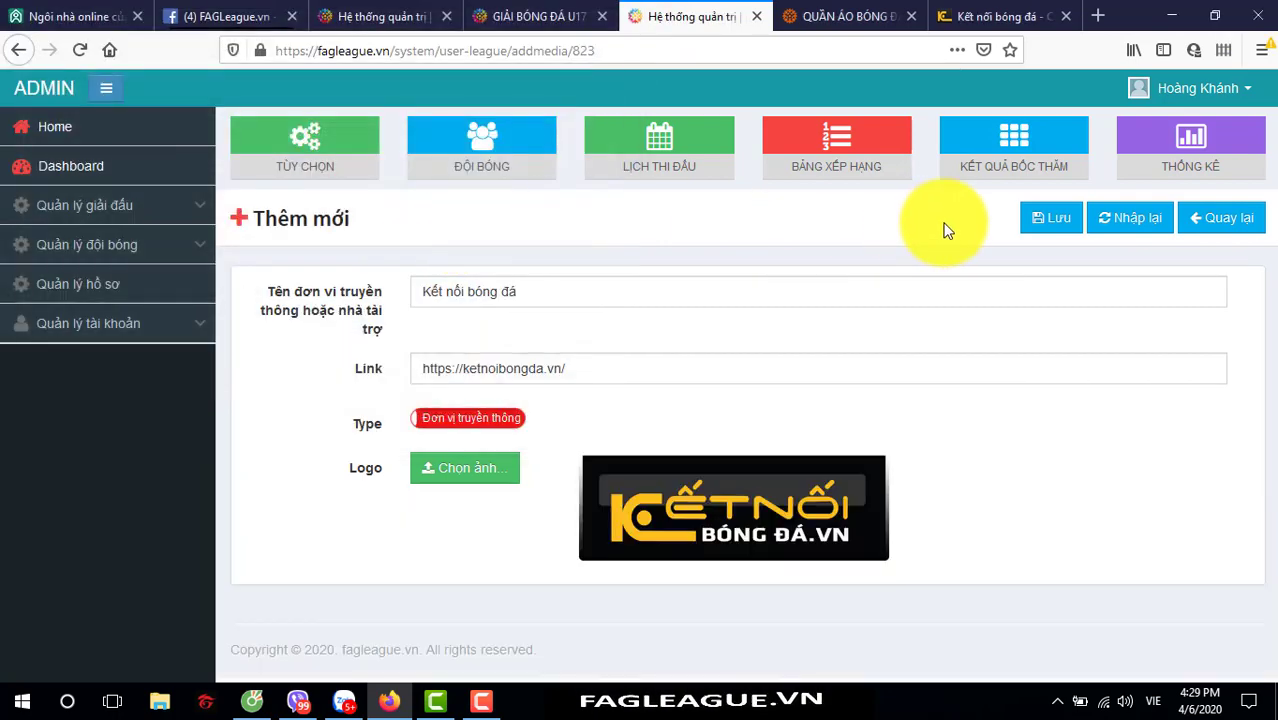
click(1050, 218)
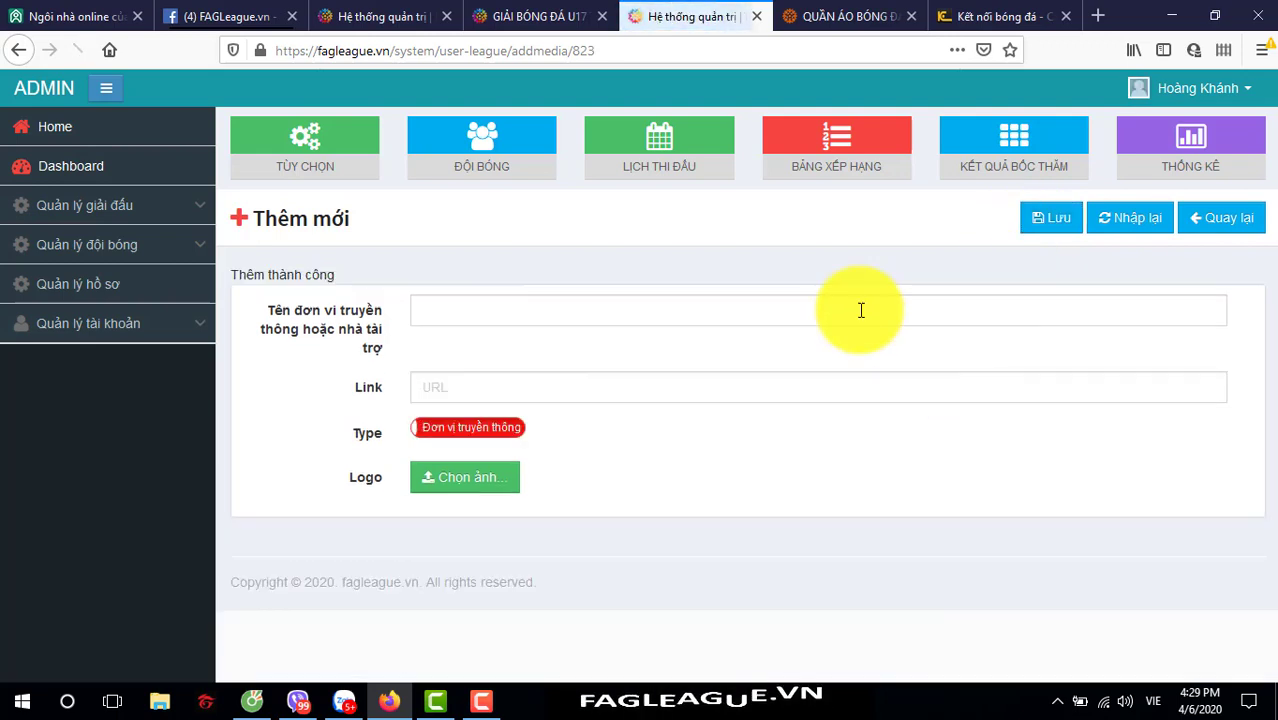
- Return to the season dashboard and try to open the publication export section, Xuất bản ấn phẩm
click(314, 164)
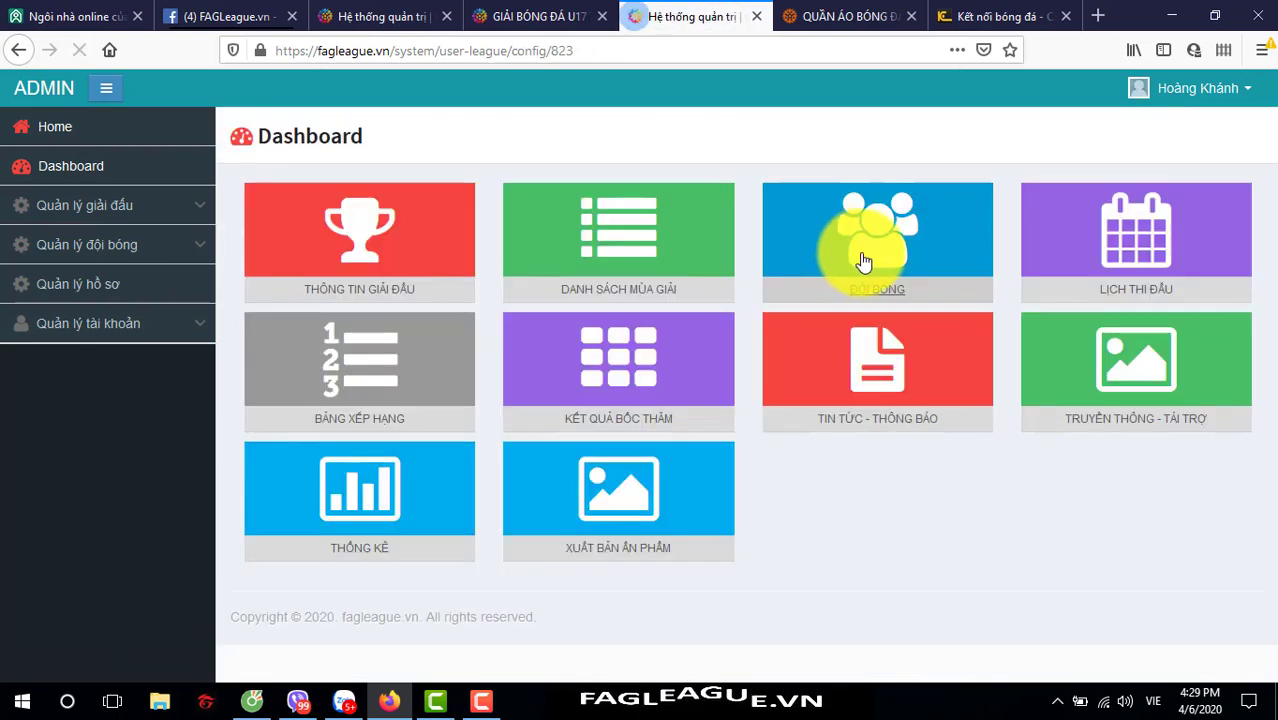
click(624, 506)
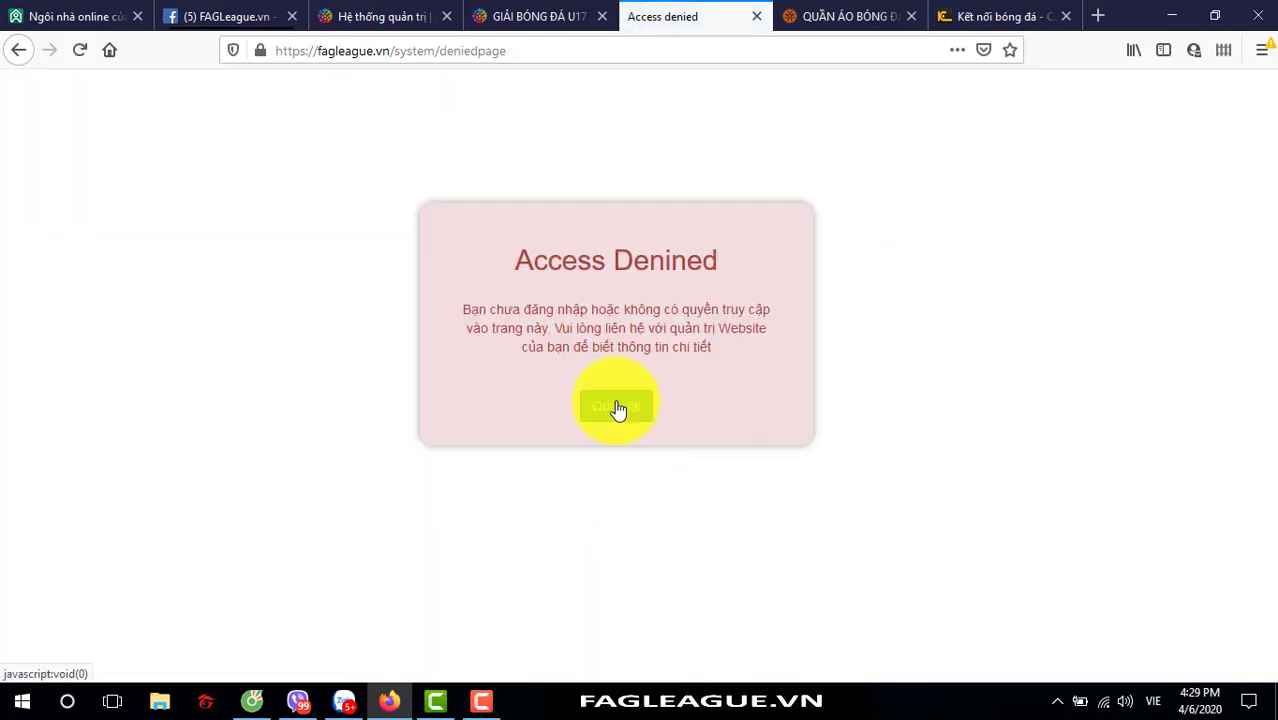
click(618, 410)
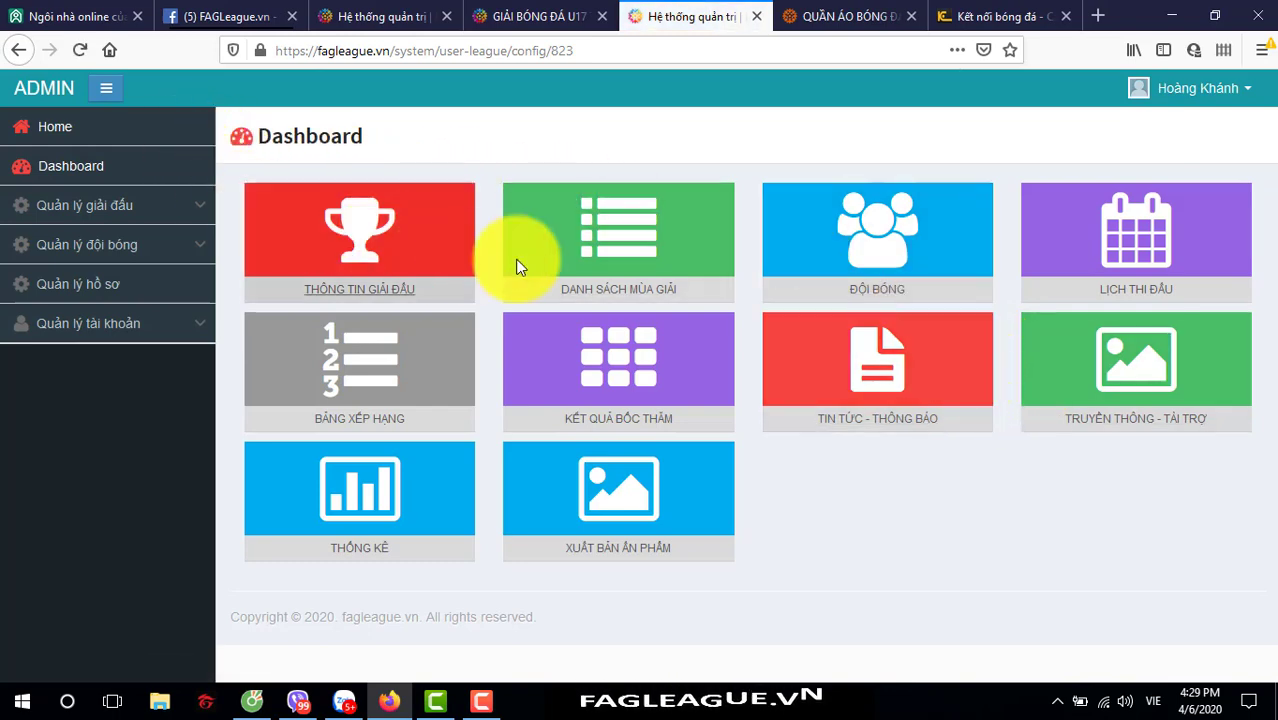
- Open the public FAGLeague home page and go to the tournament "Giải Bóng Đá Fagleague.vn Năm 2020"
click(55, 133)
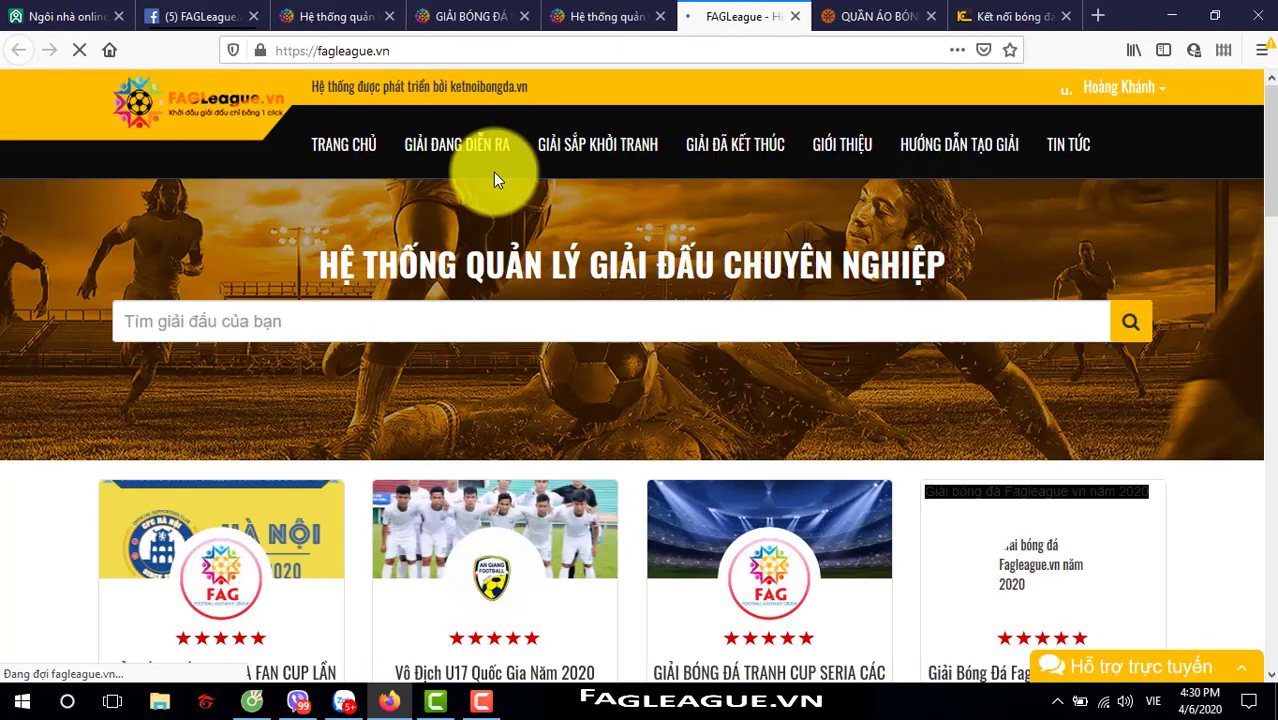
scroll(900, 240, down, 4)
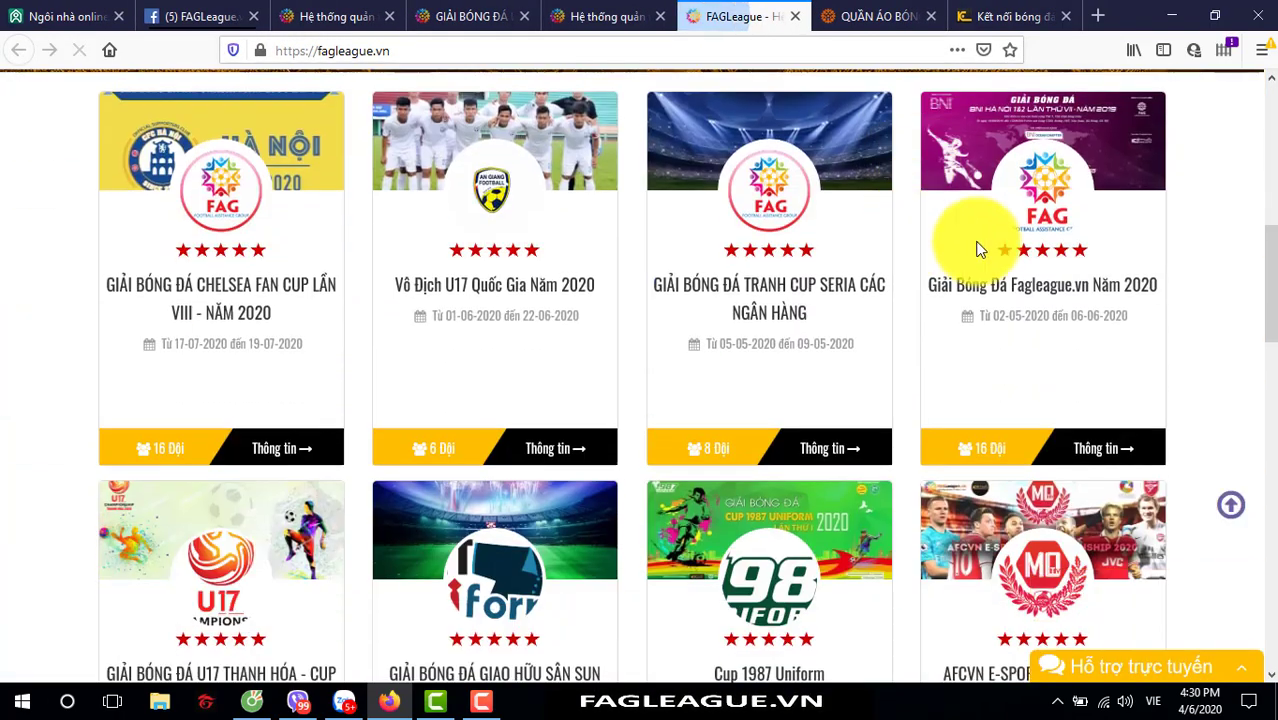
click(1042, 215)
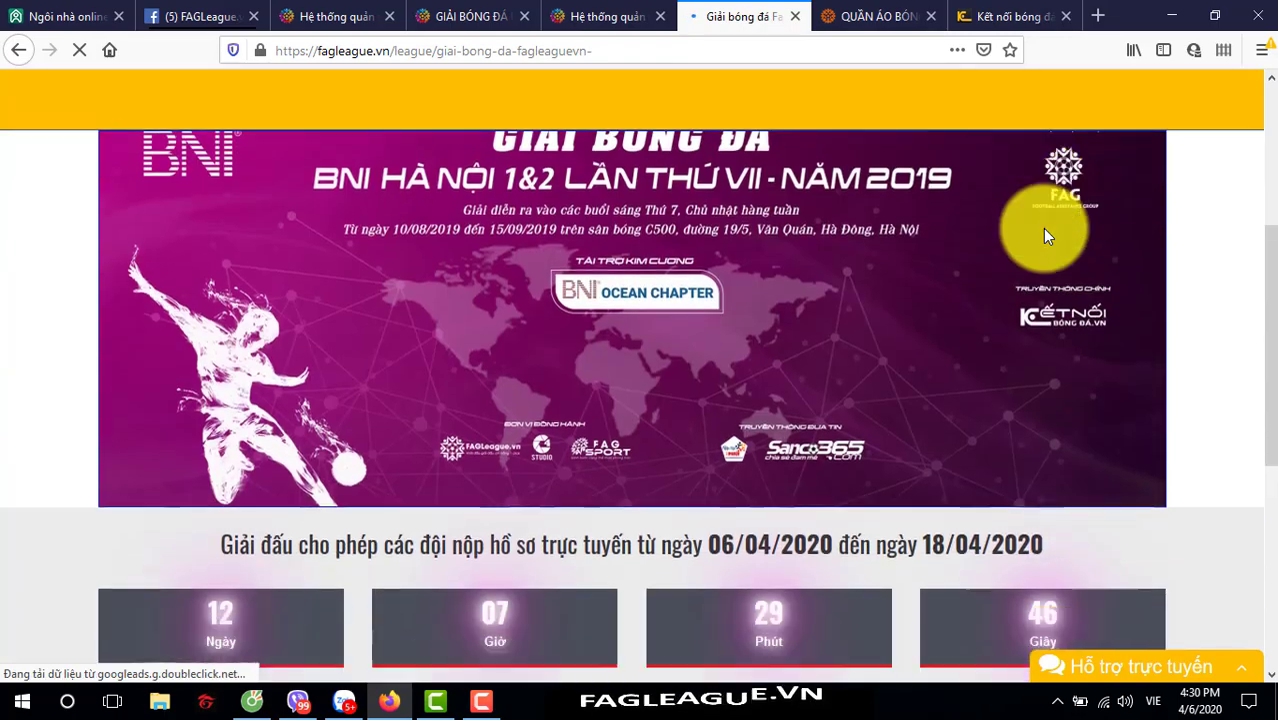
- Examine the tournament's public page, including its banner, online registration period, countdown and team application option, Nộp hồ sơ
scroll(1030, 230, down, 3)
scroll(1024, 228, up, 3)
scroll(990, 228, down, 3)
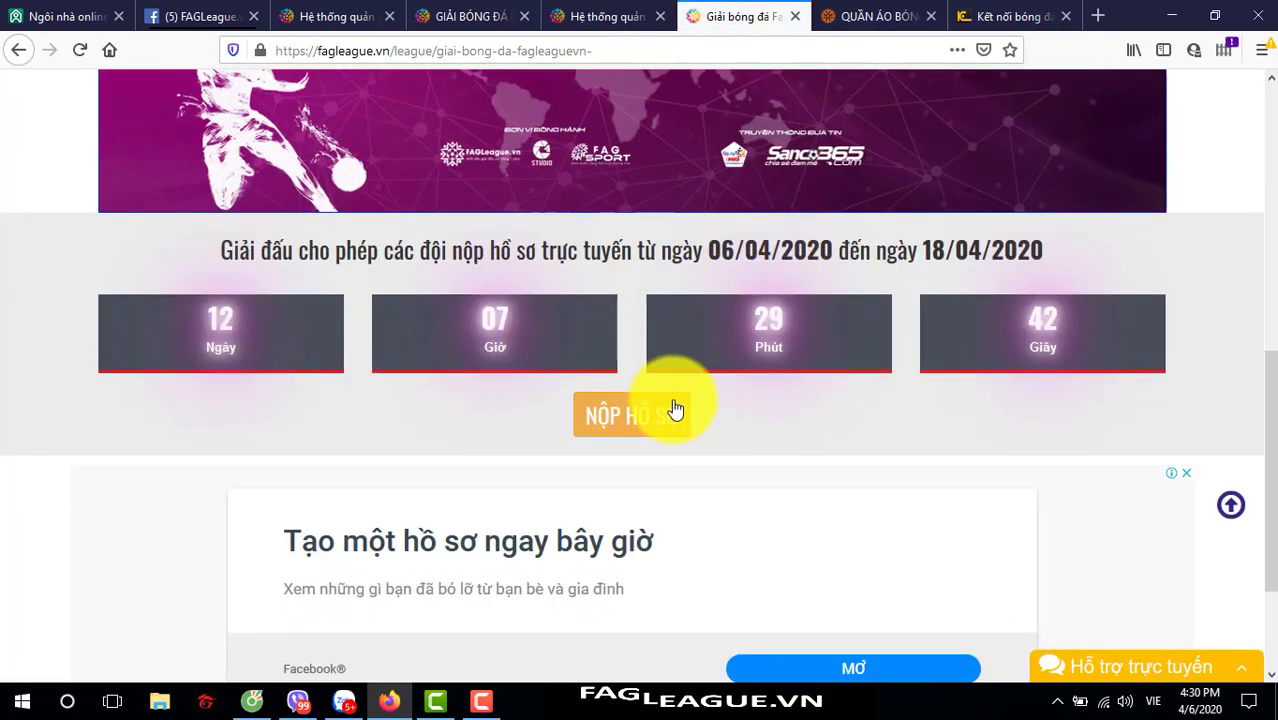
scroll(870, 364, up, 2)
scroll(885, 365, up, 1)
scroll(720, 405, down, 3)
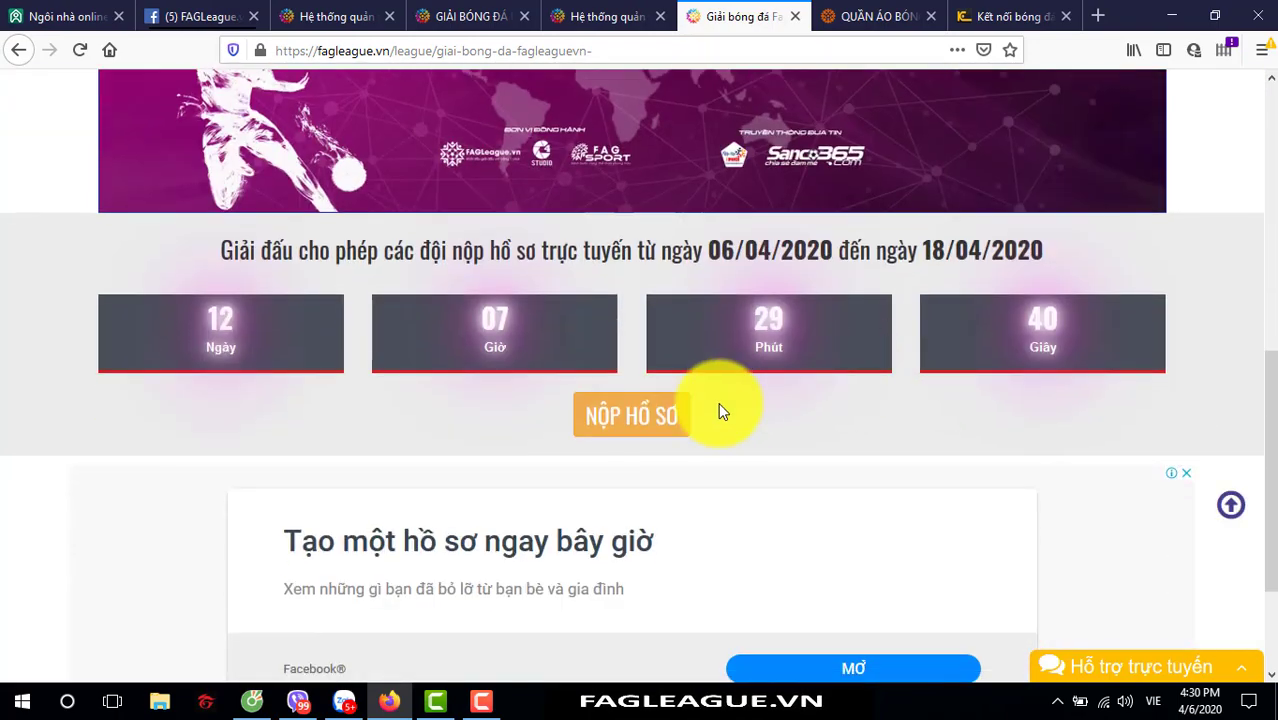
scroll(742, 375, up, 2)
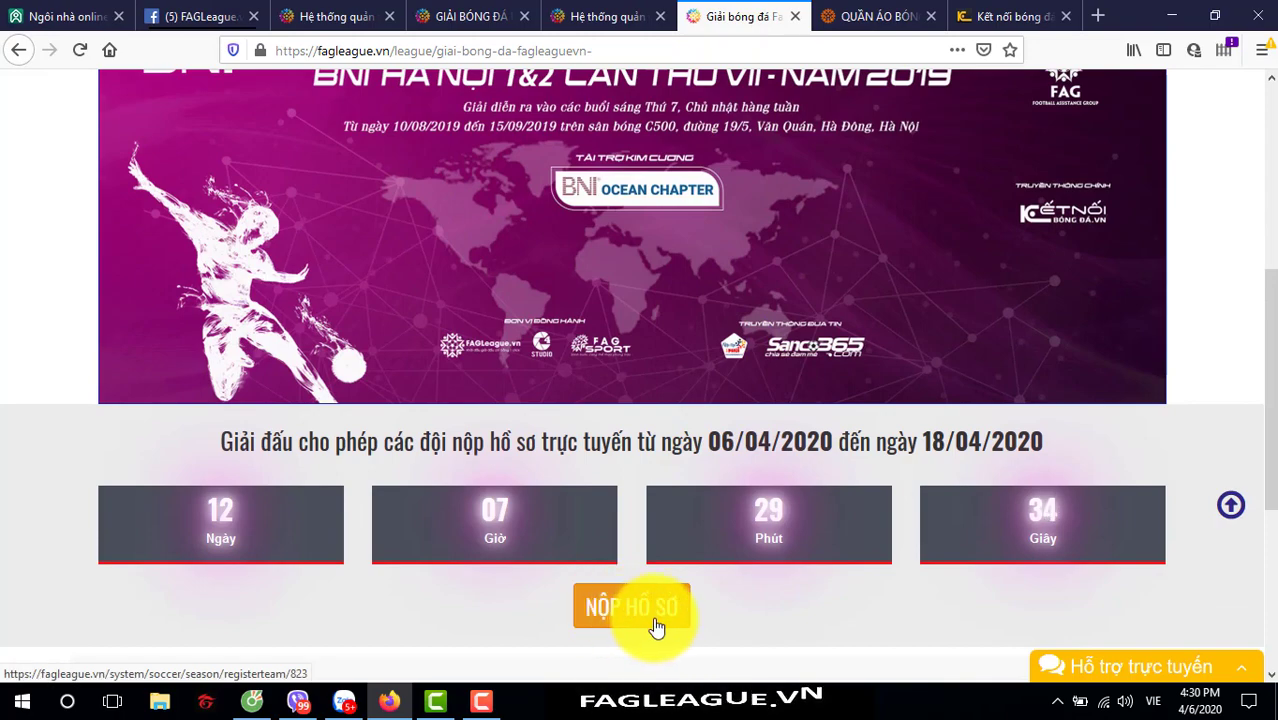
click(665, 615)
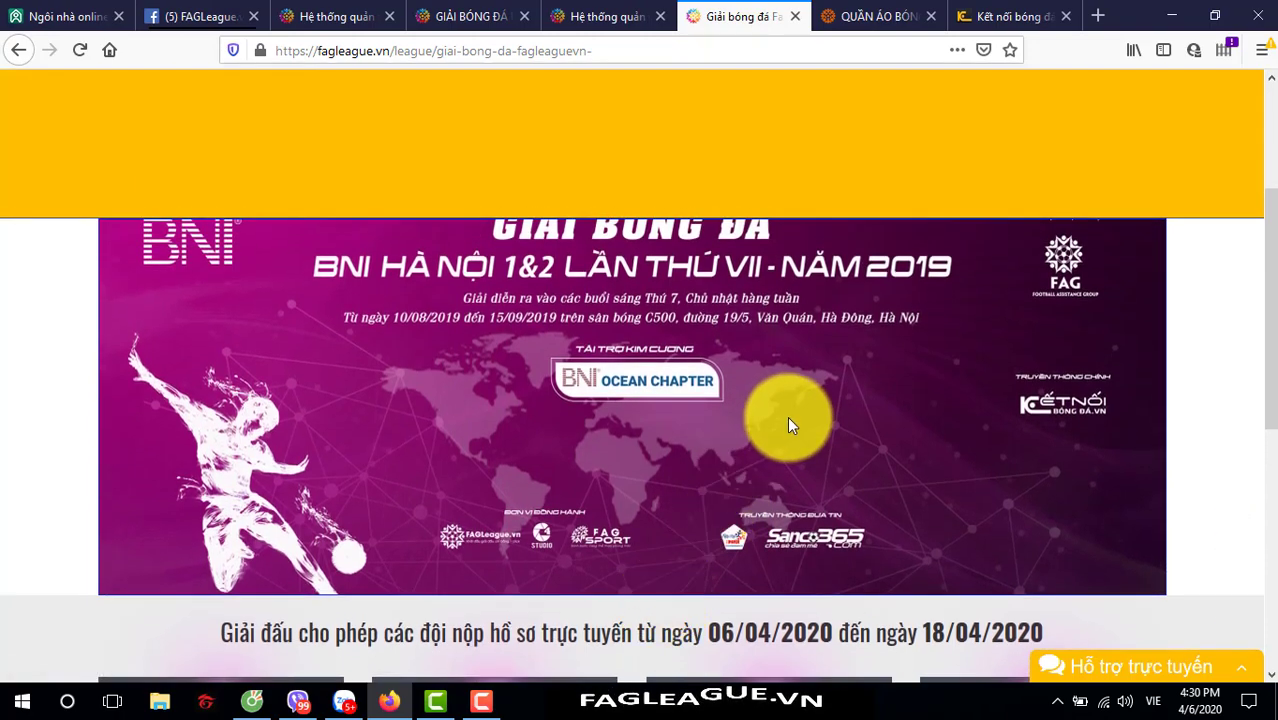
scroll(788, 420, down, 7)
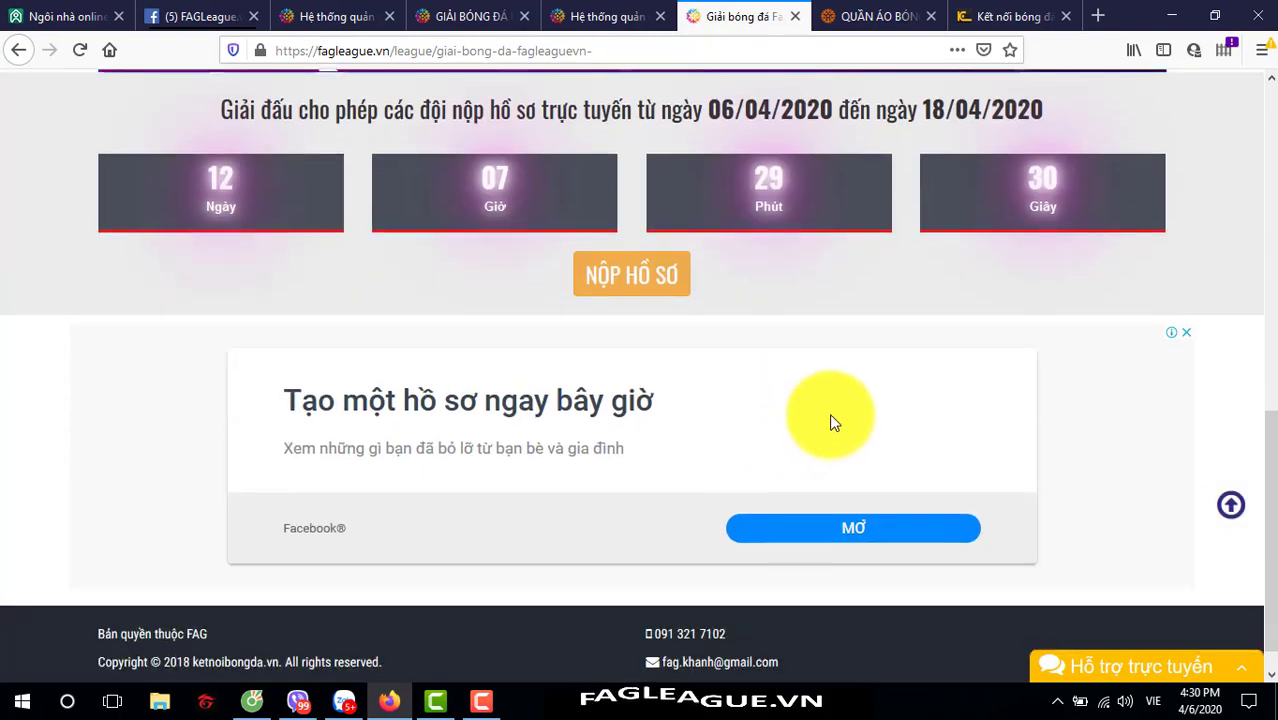
scroll(829, 413, up, 4)
scroll(827, 413, up, 3)
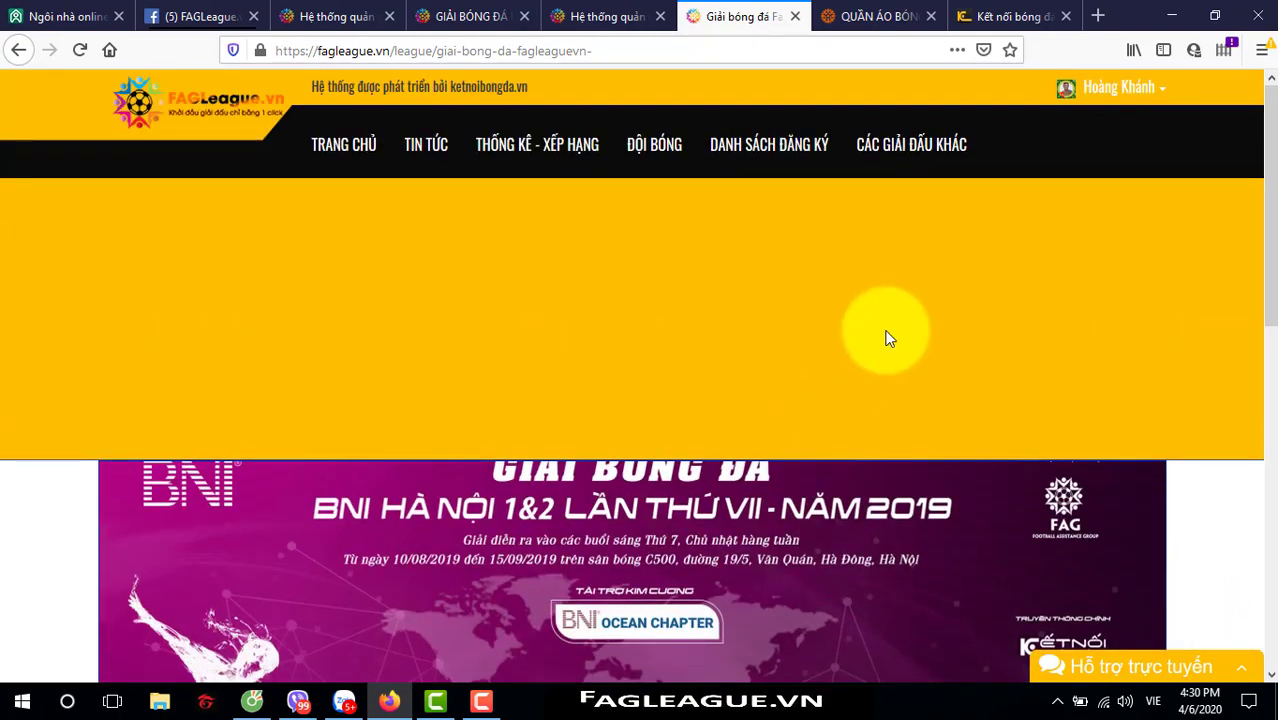
scroll(558, 427, down, 5)
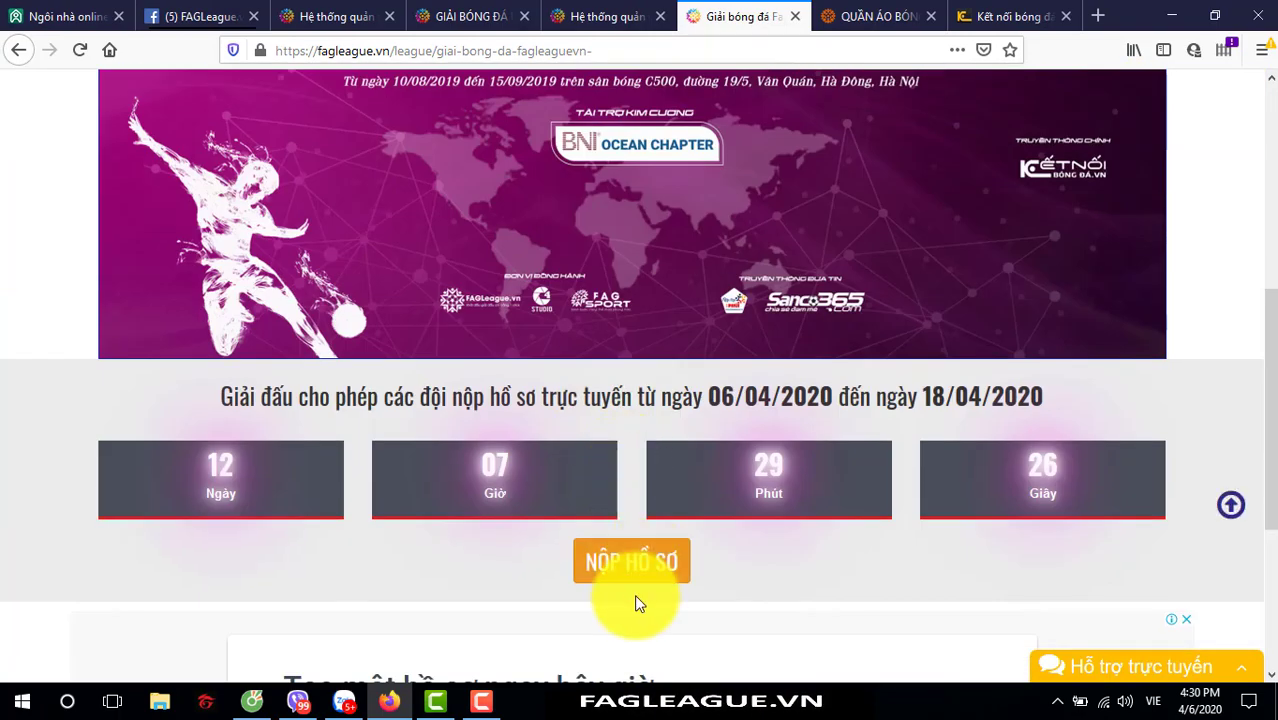
- Highlight the web address of the tournament's public page, then clear the selection
double_click(553, 50)
triple_click(527, 47)
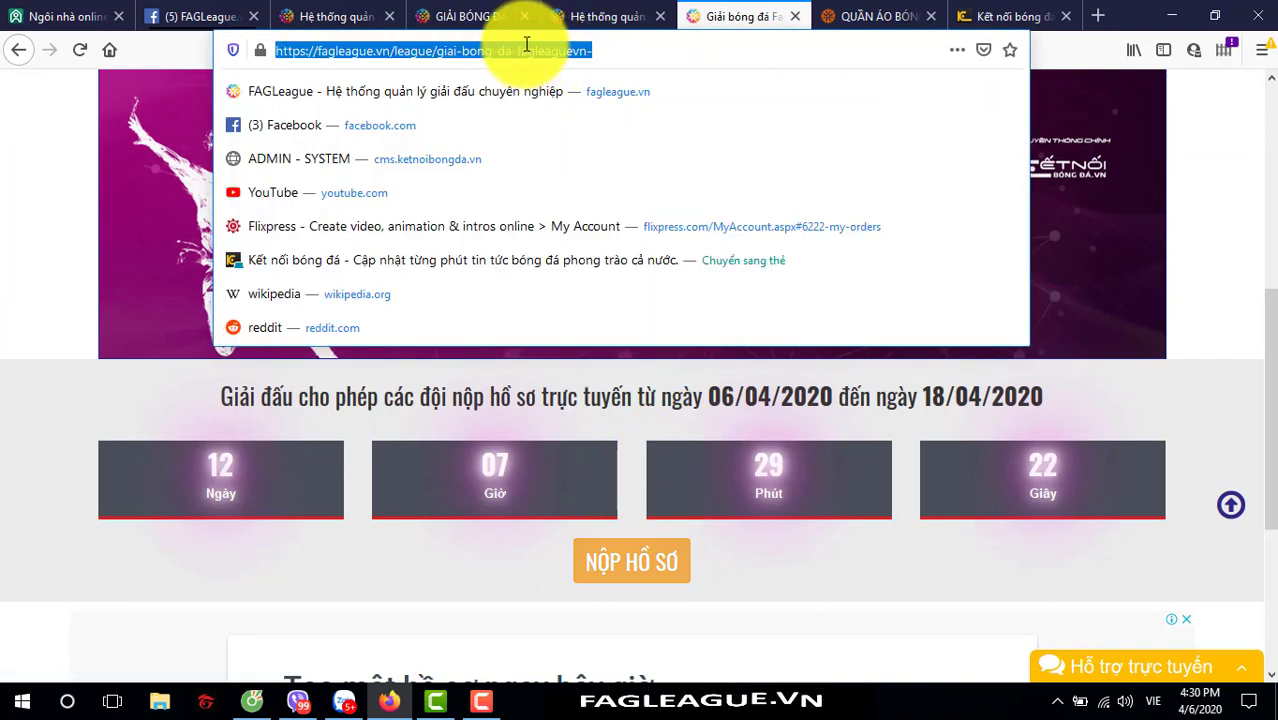
click(1214, 297)
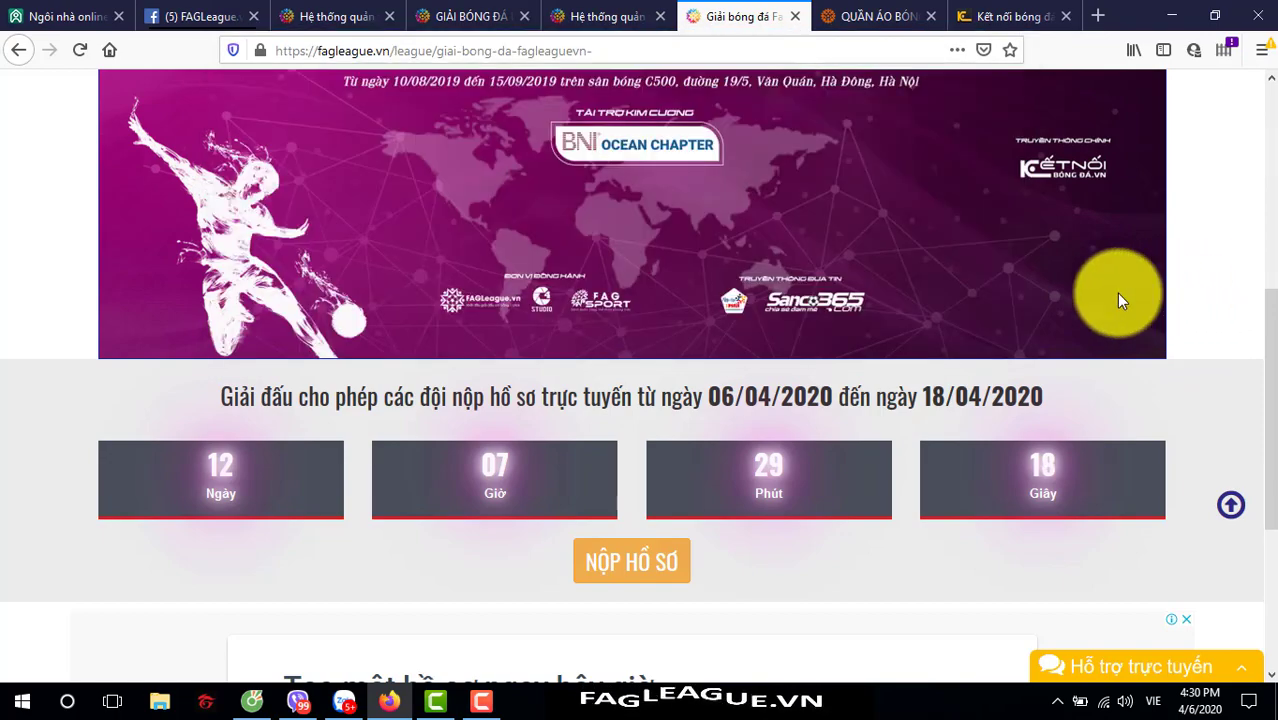
scroll(1114, 293, up, 5)
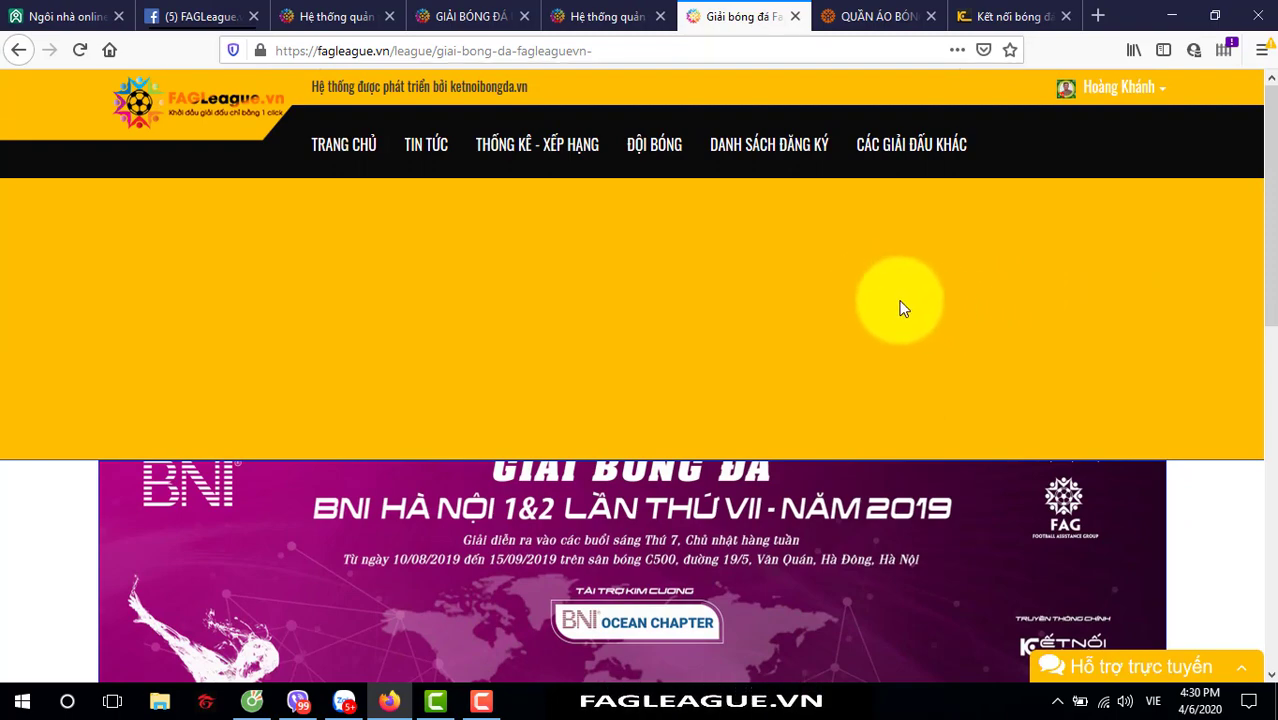
scroll(900, 308, down, 4)
scroll(964, 306, up, 3)
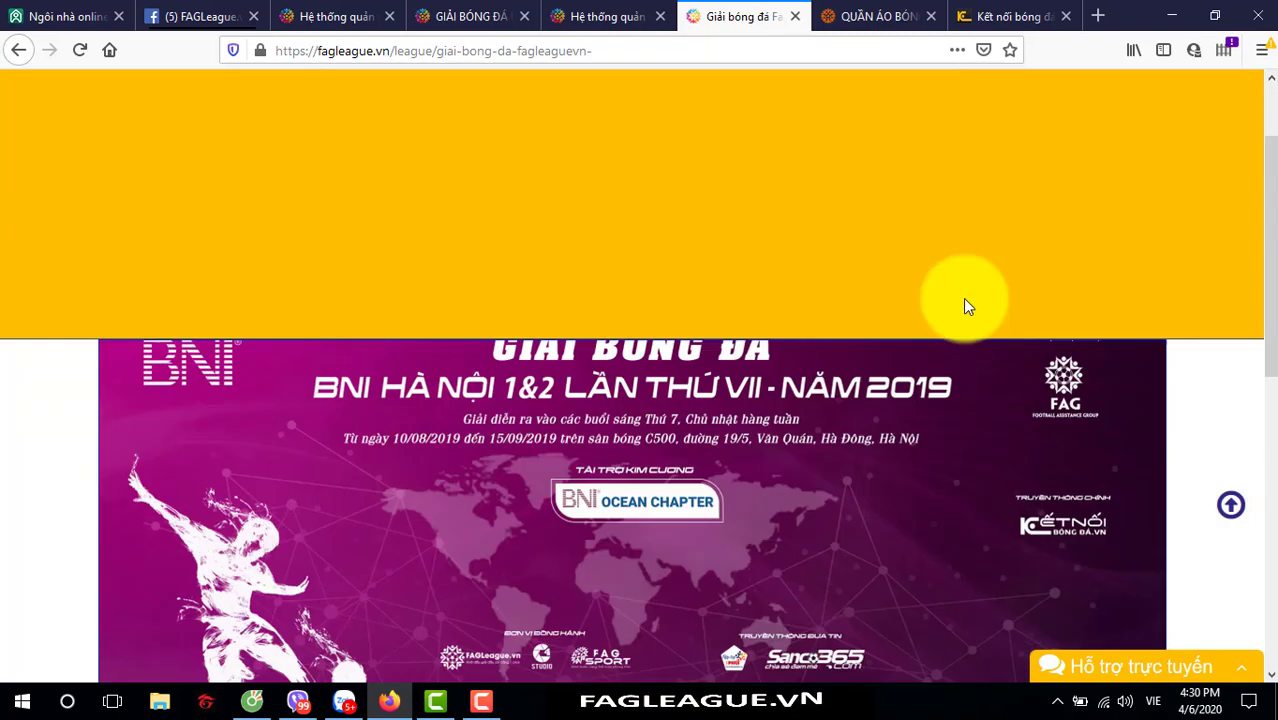
scroll(965, 307, up, 1)
scroll(967, 289, down, 3)
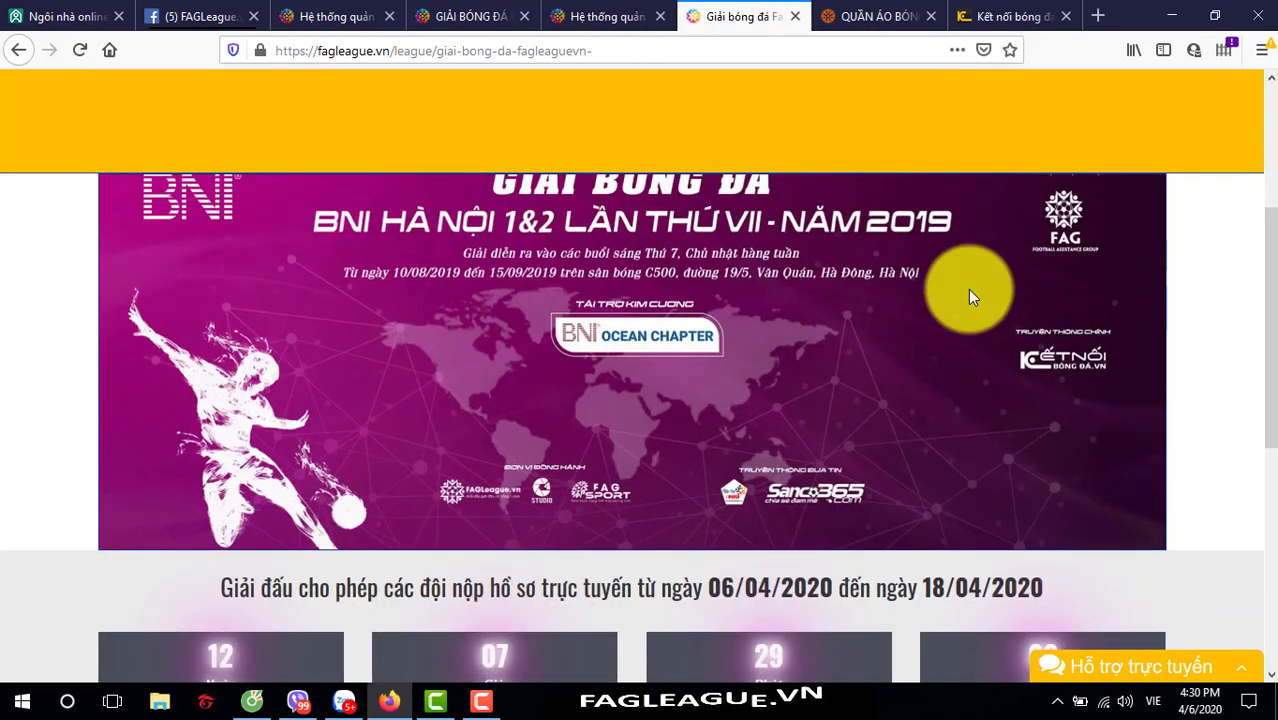
scroll(966, 290, down, 3)
scroll(966, 285, up, 3)
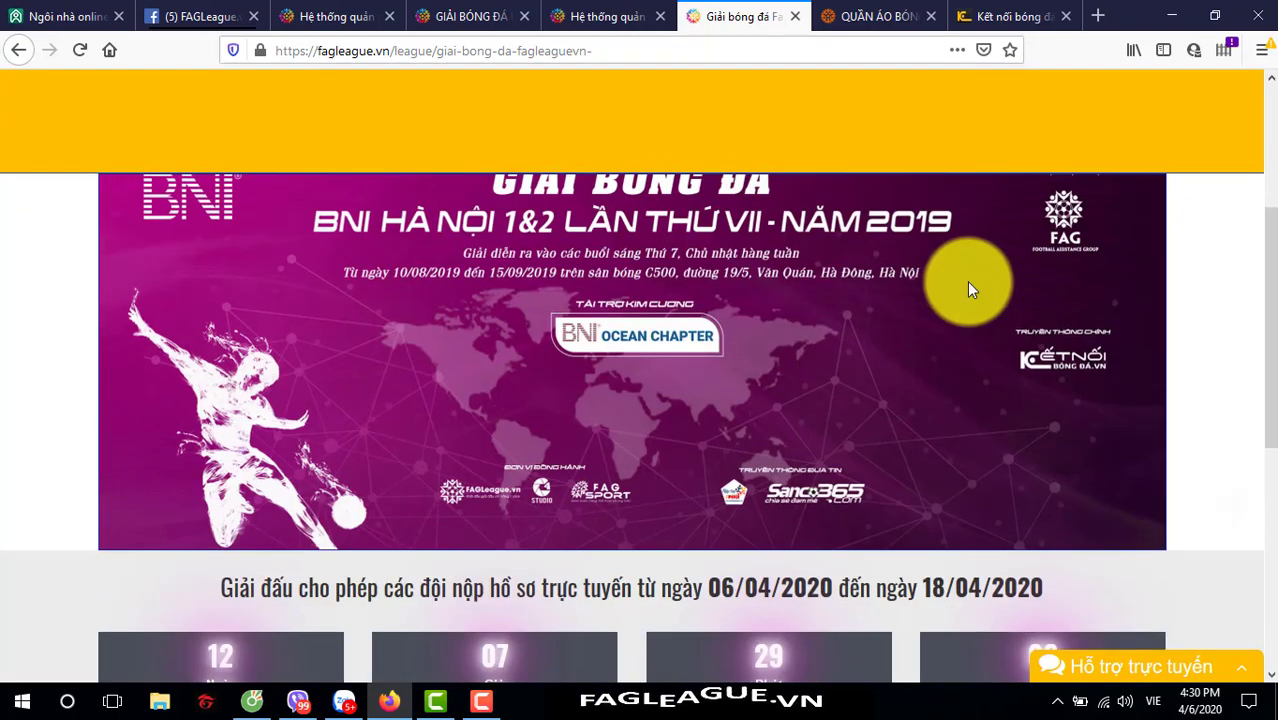
scroll(968, 289, up, 3)
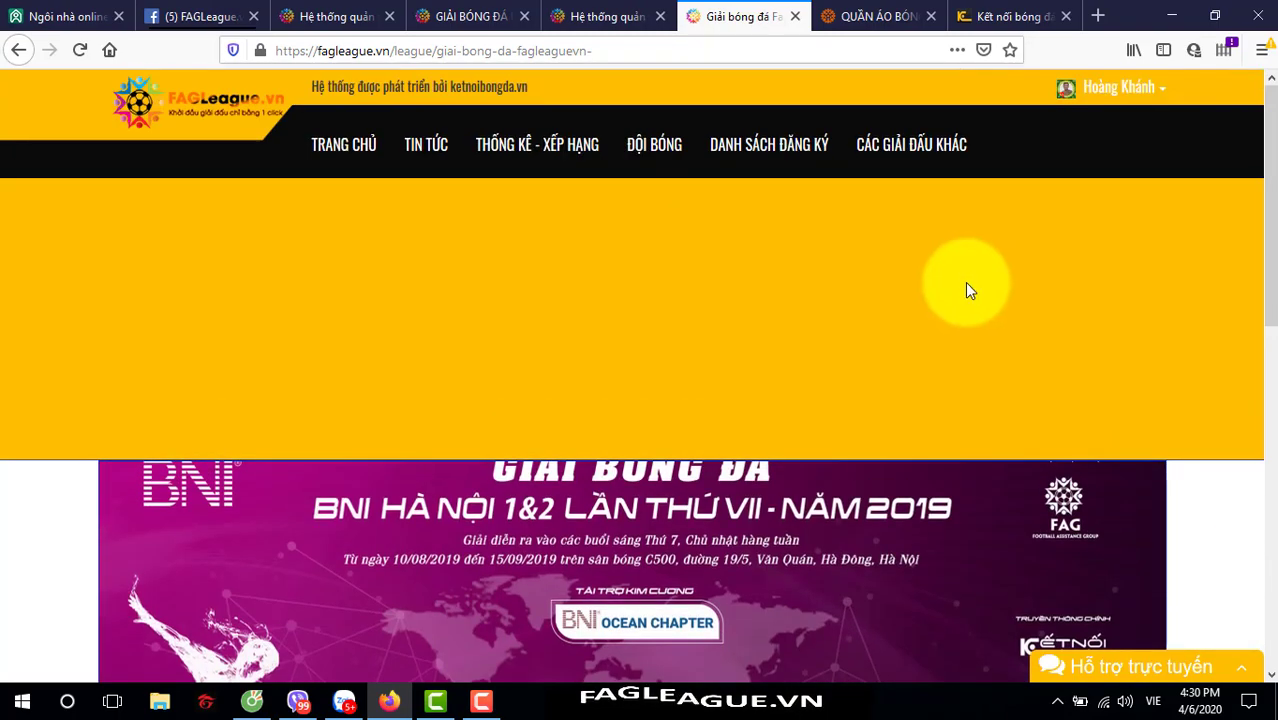
scroll(964, 286, down, 1)
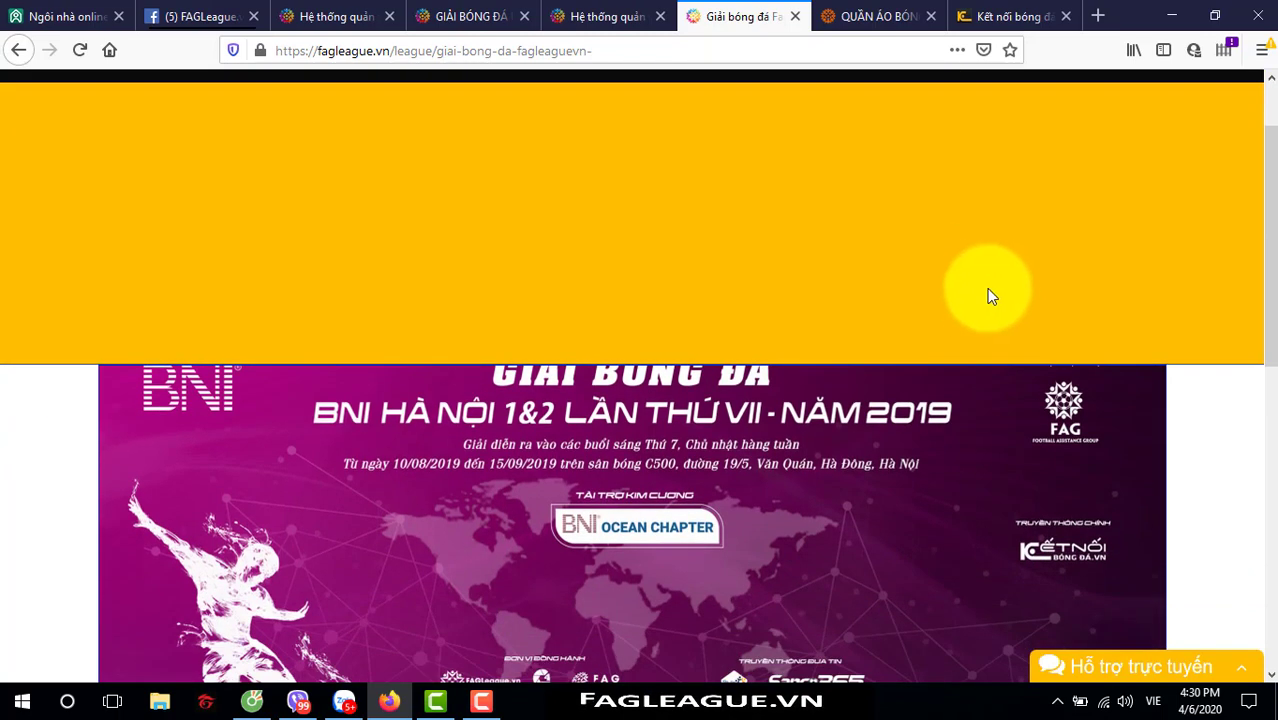
scroll(1027, 298, up, 1)
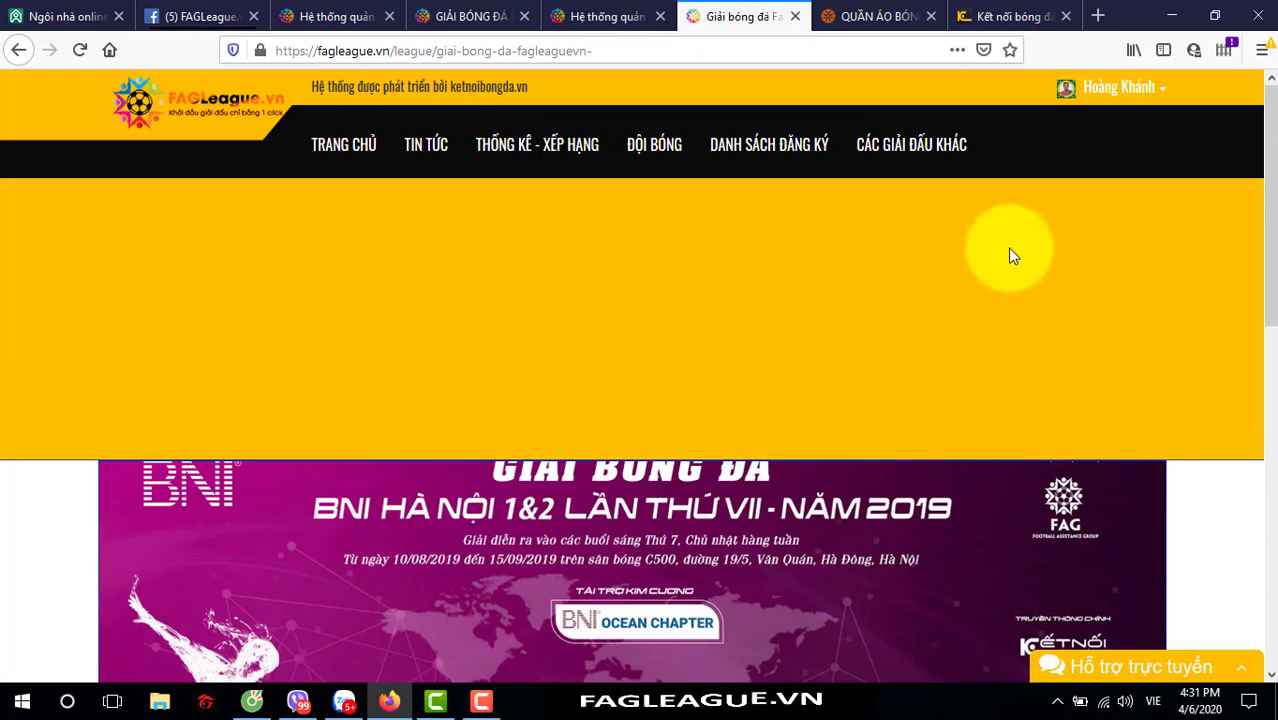
click(478, 702)
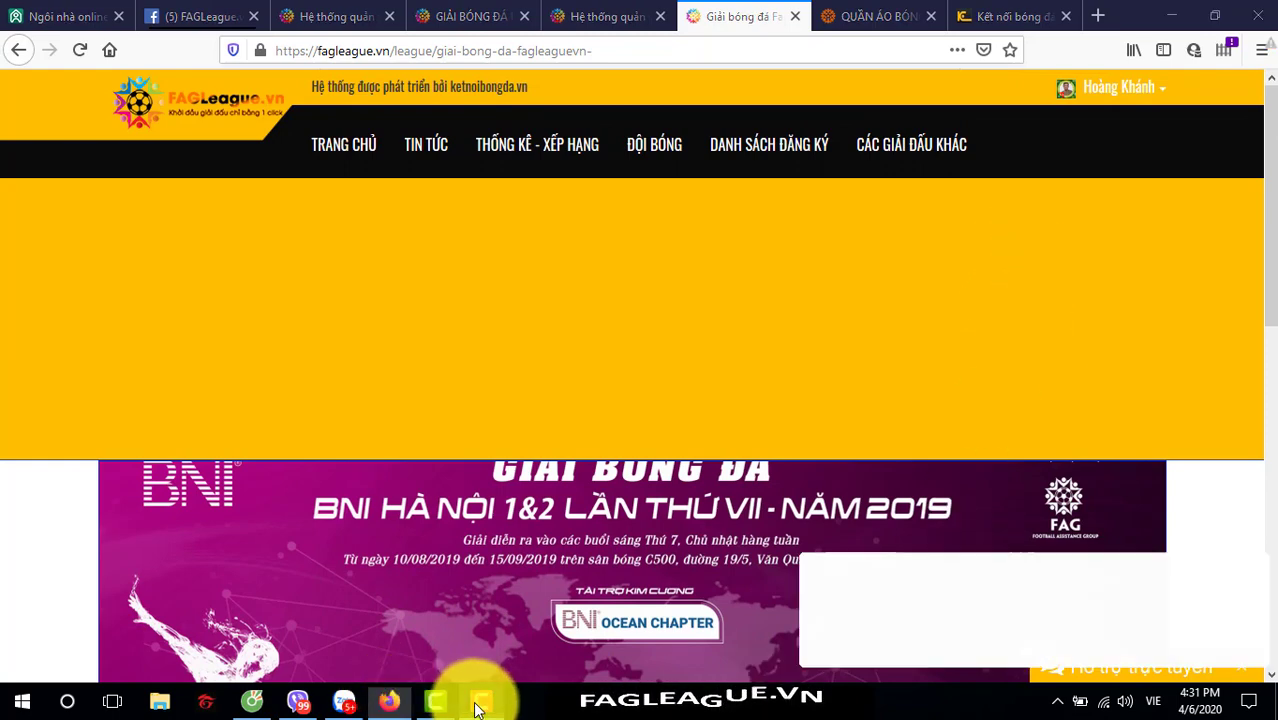
click(1180, 618)
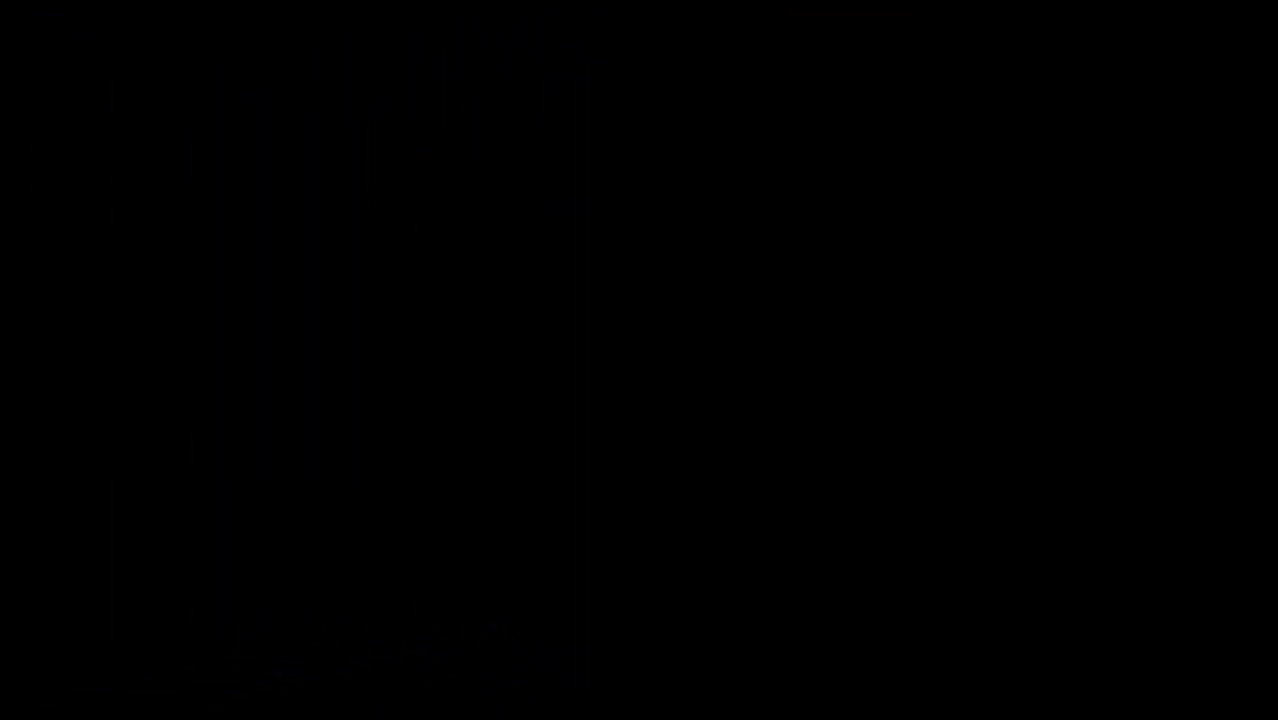